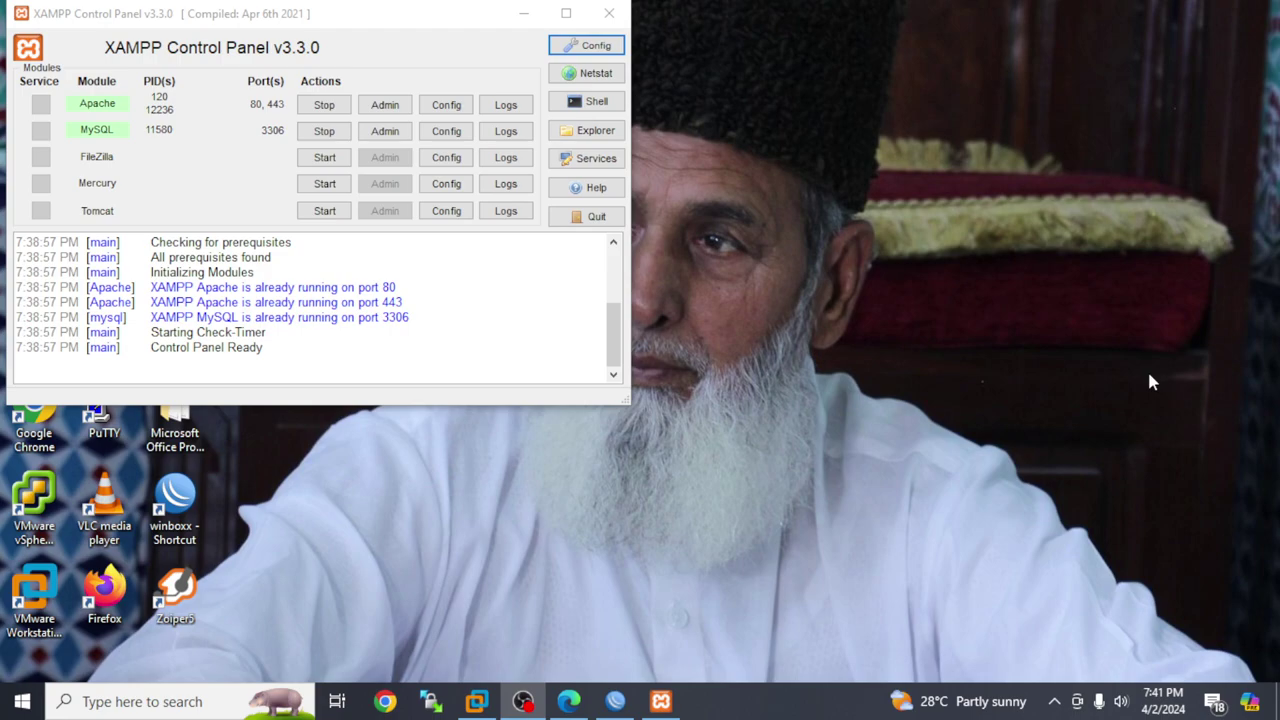
# Open a new Edge tab on google.com and search for 'xampp'
pyautogui.click(567, 702)
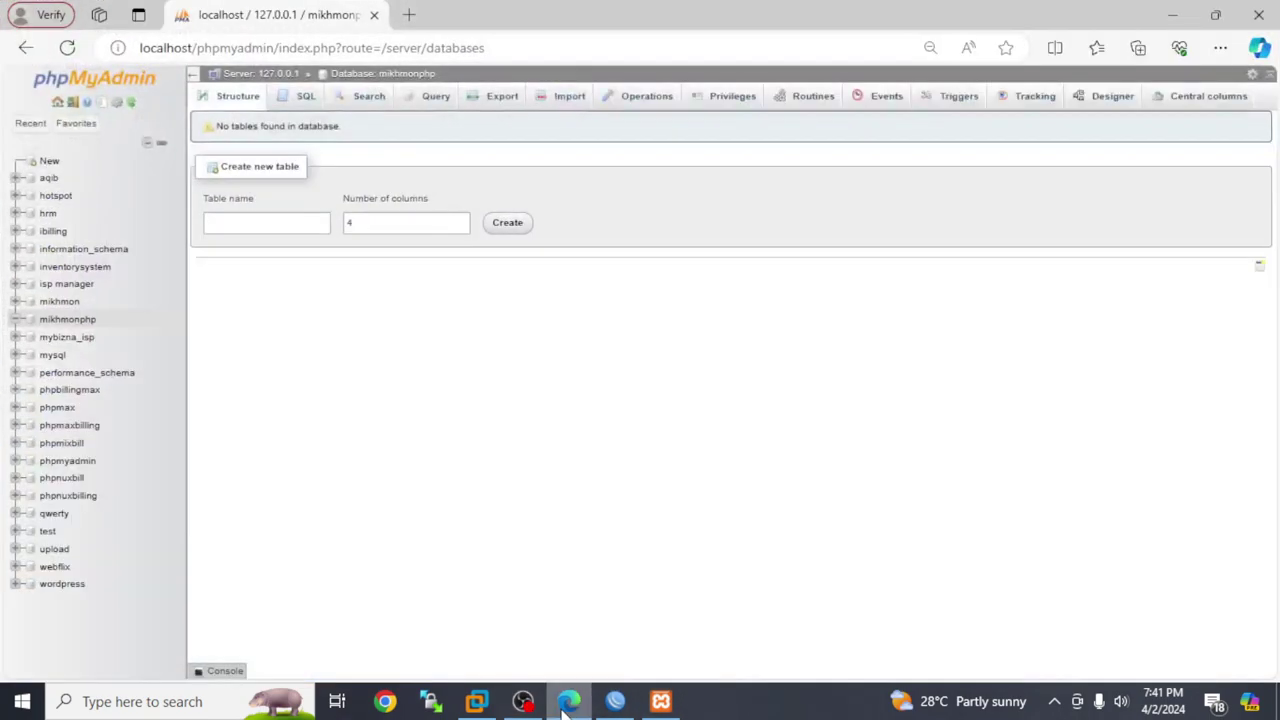
pyautogui.click(410, 15)
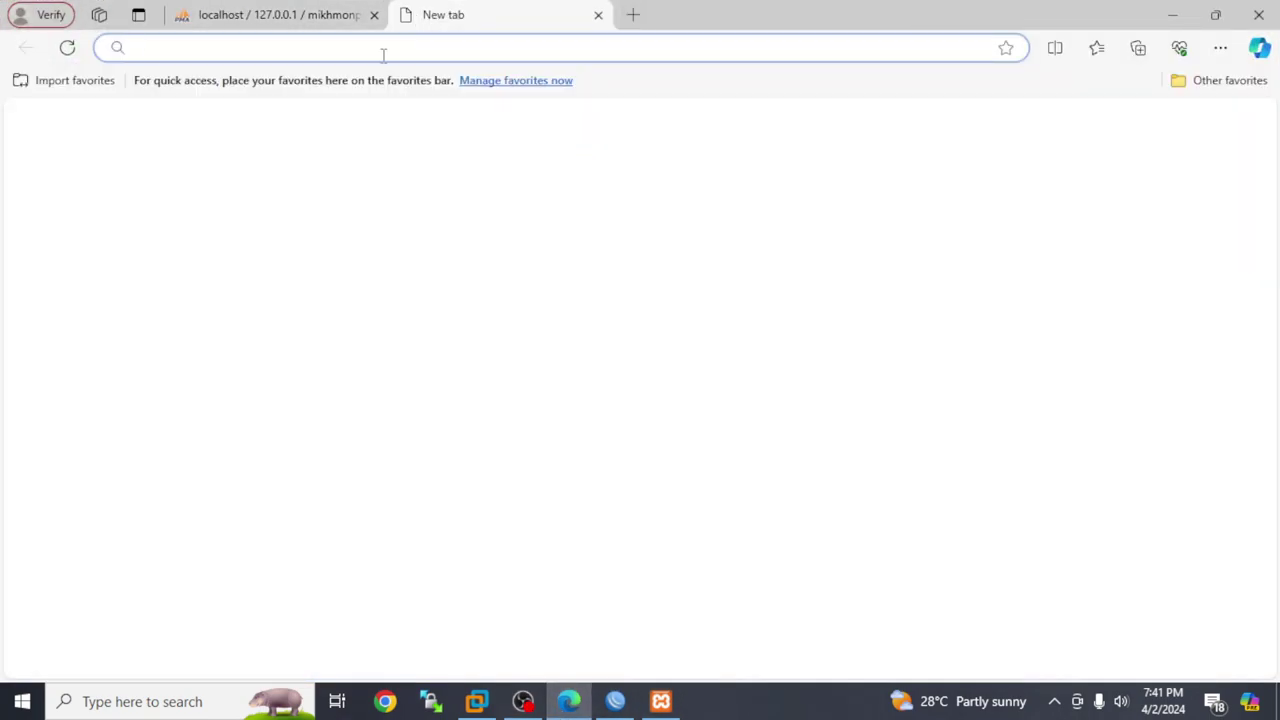
pyautogui.click(383, 52)
pyautogui.write('g')
pyautogui.press('Return')
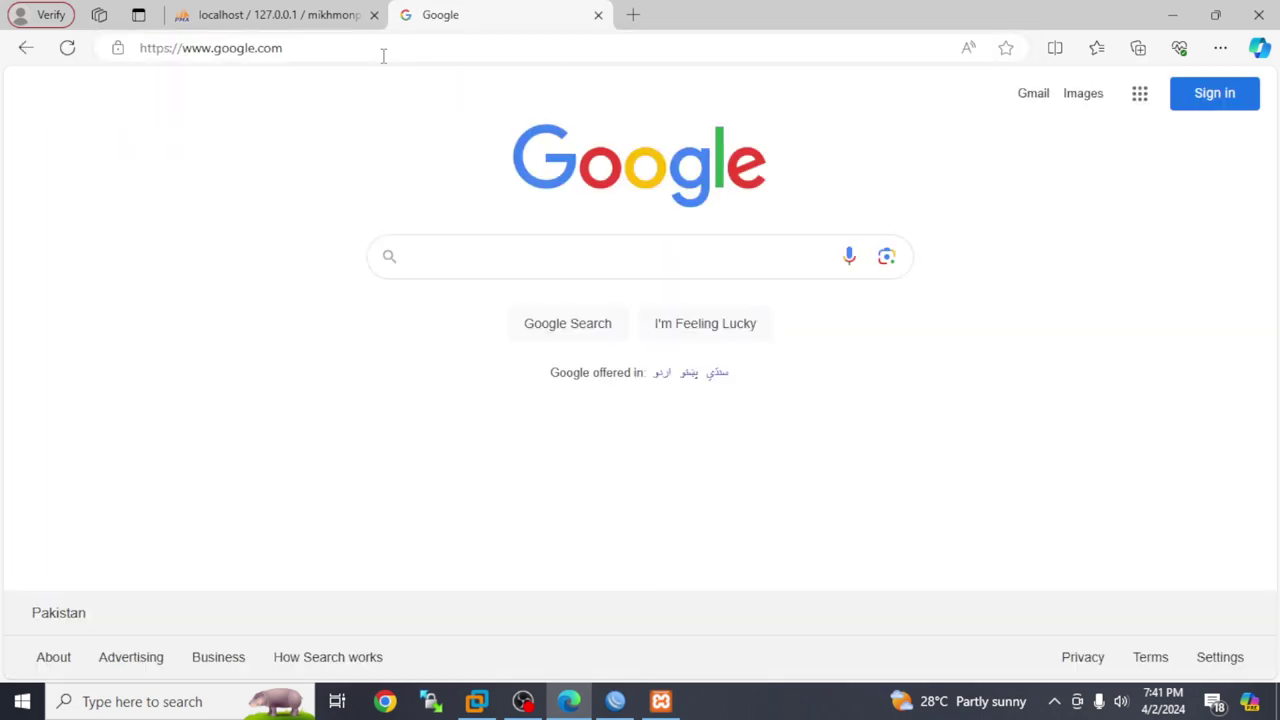
pyautogui.write('xam')
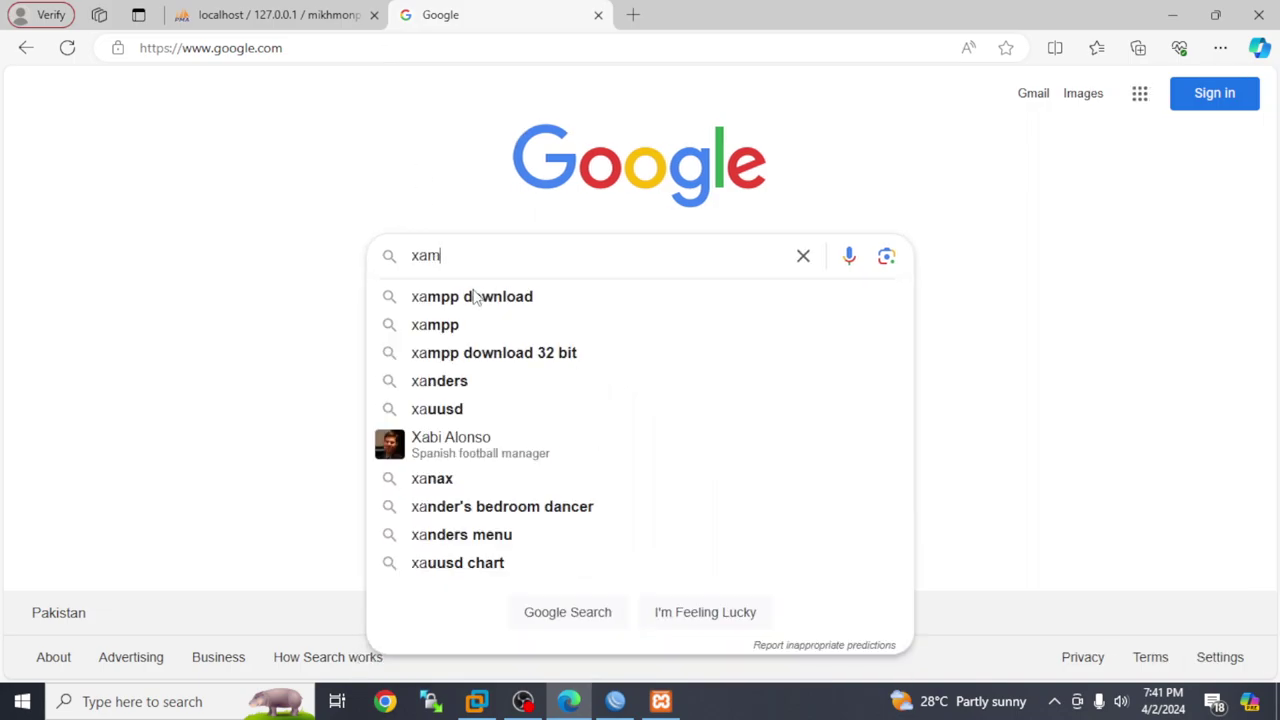
pyautogui.write('pp')
pyautogui.press('Return')
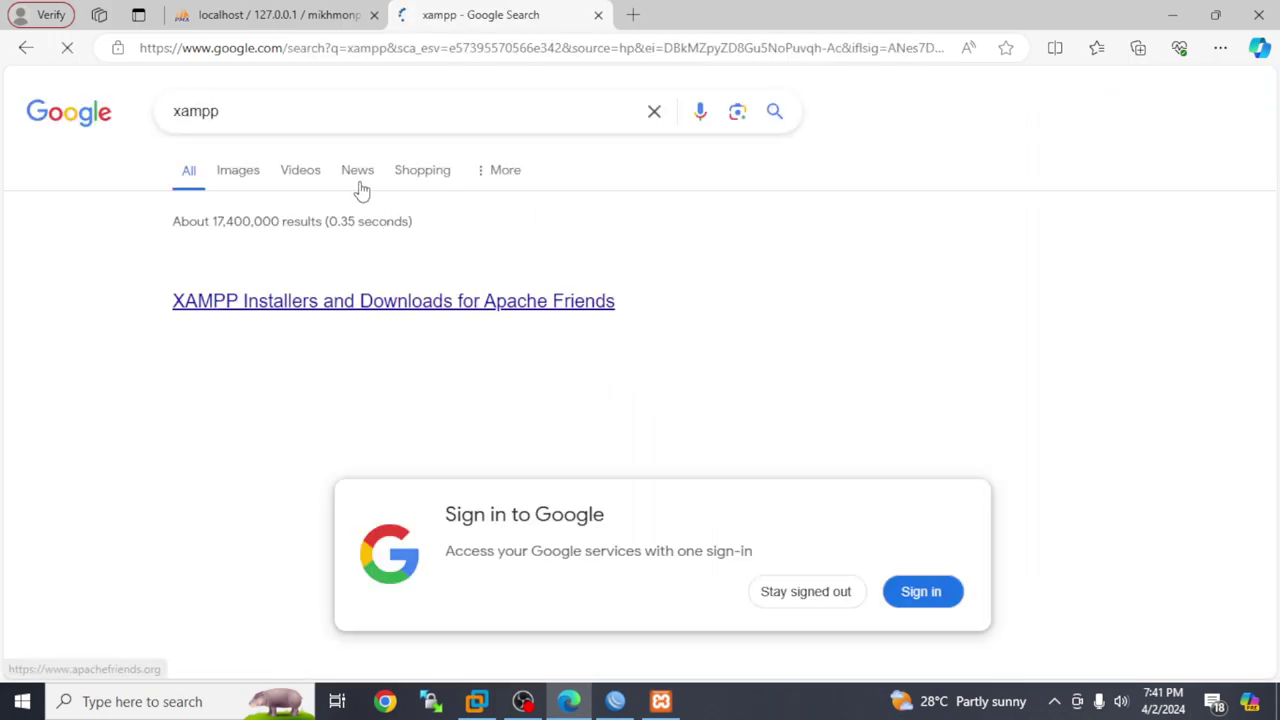
# From the Apache Friends downloads page, start downloading XAMPP for Windows 8.2.12
pyautogui.click(325, 299)
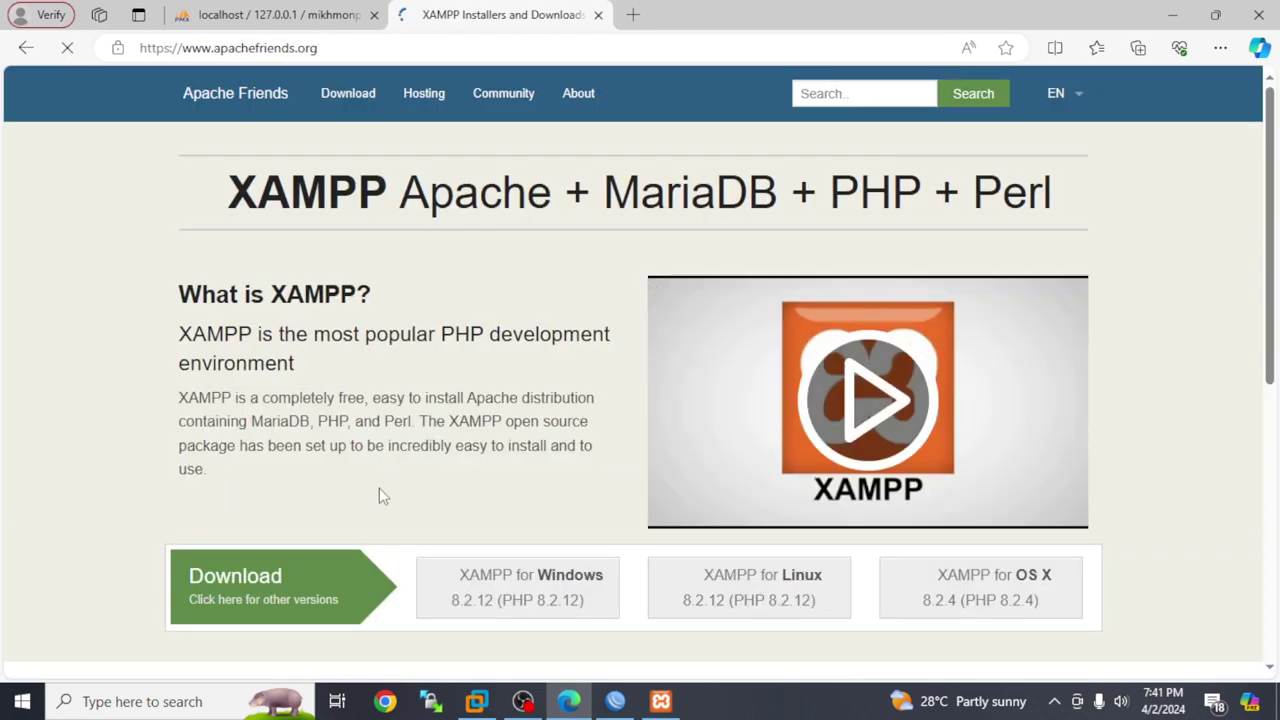
pyautogui.scroll(-3, 607, 380)
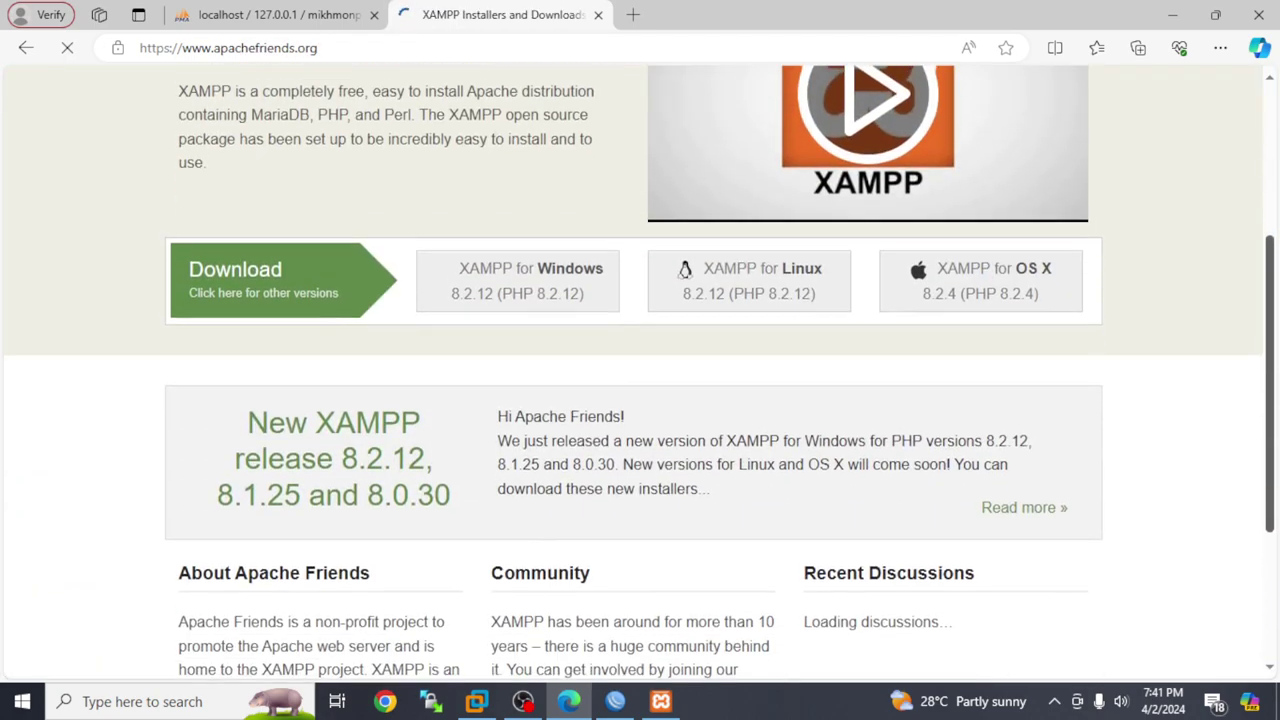
pyautogui.scroll(1, 645, 315)
pyautogui.scroll(-3, 645, 315)
pyautogui.scroll(2, 645, 315)
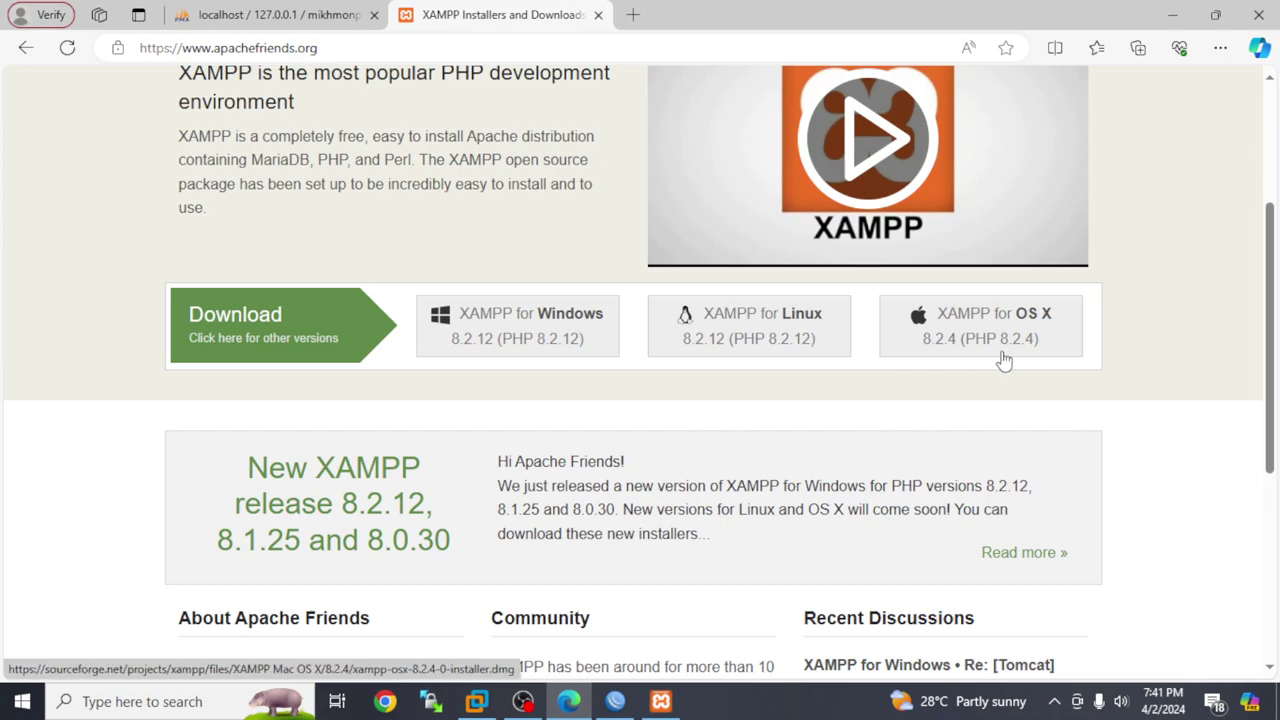
pyautogui.click(520, 332)
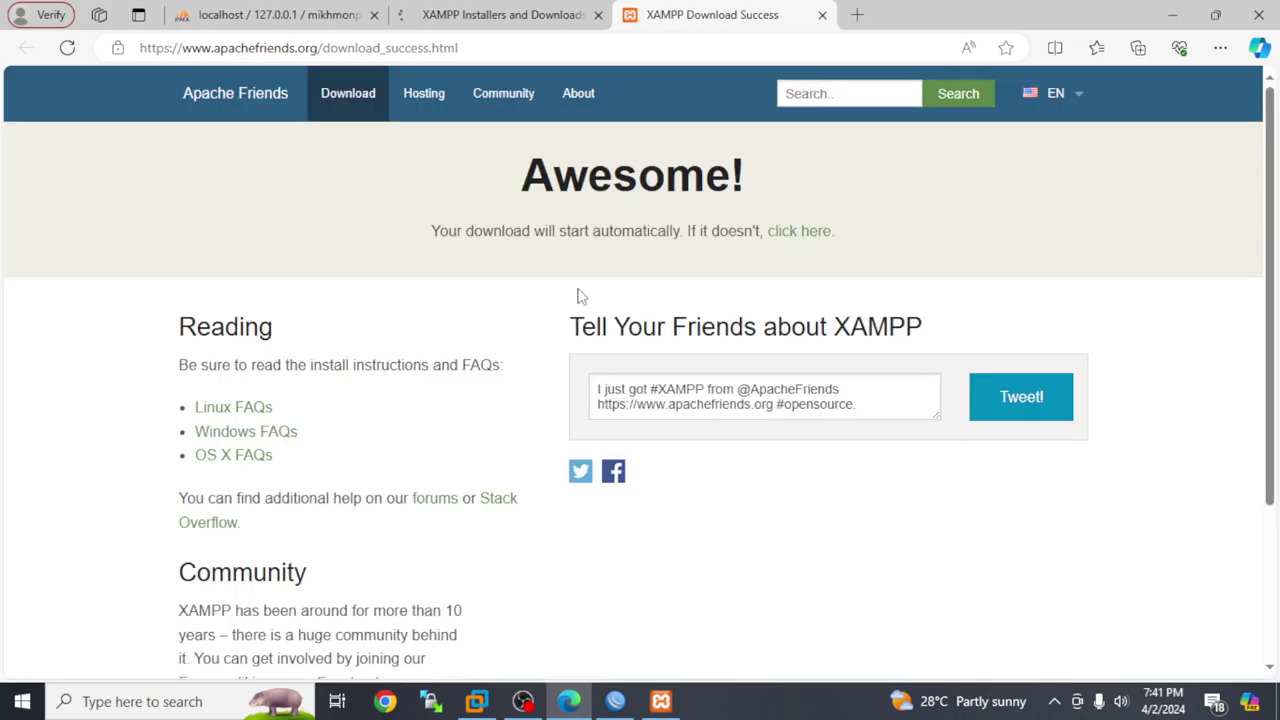
# Read over the Download Success page, then return to the XAMPP downloads page
pyautogui.moveTo(1260, 217); pyautogui.dragTo(1264, 550)
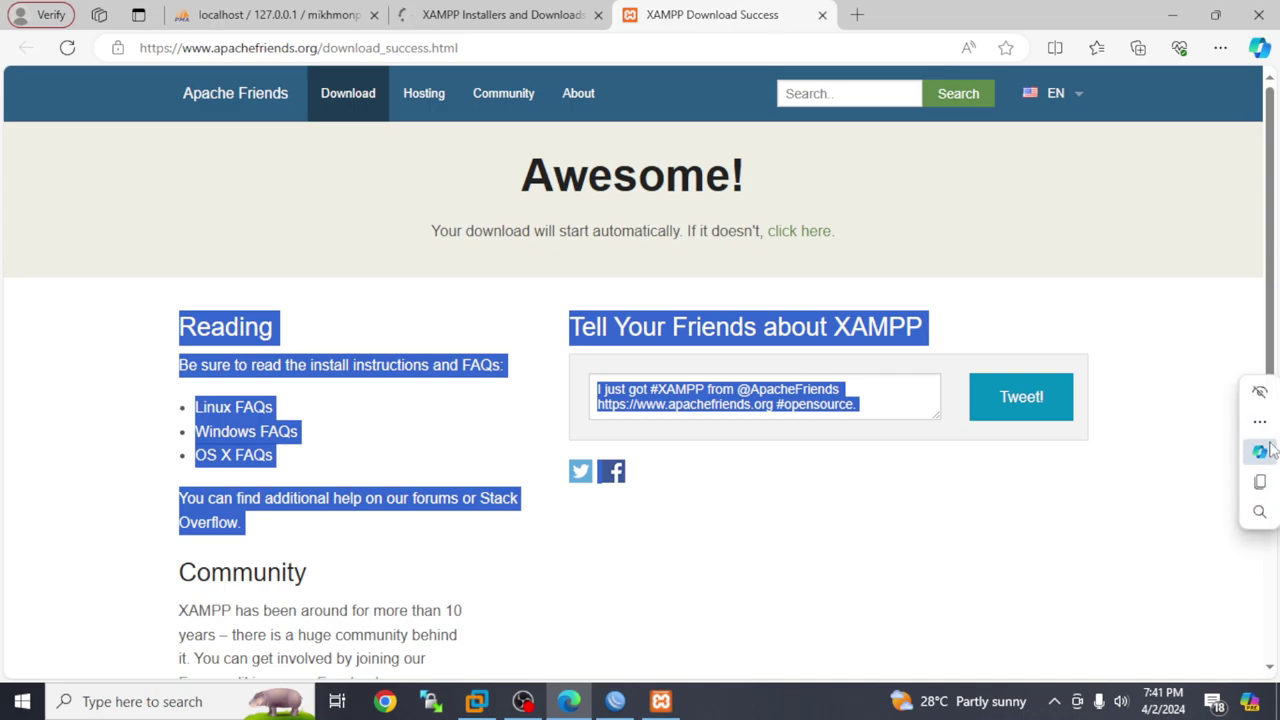
pyautogui.moveTo(1266, 345); pyautogui.dragTo(1268, 352)
pyautogui.scroll(-3, 1266, 352)
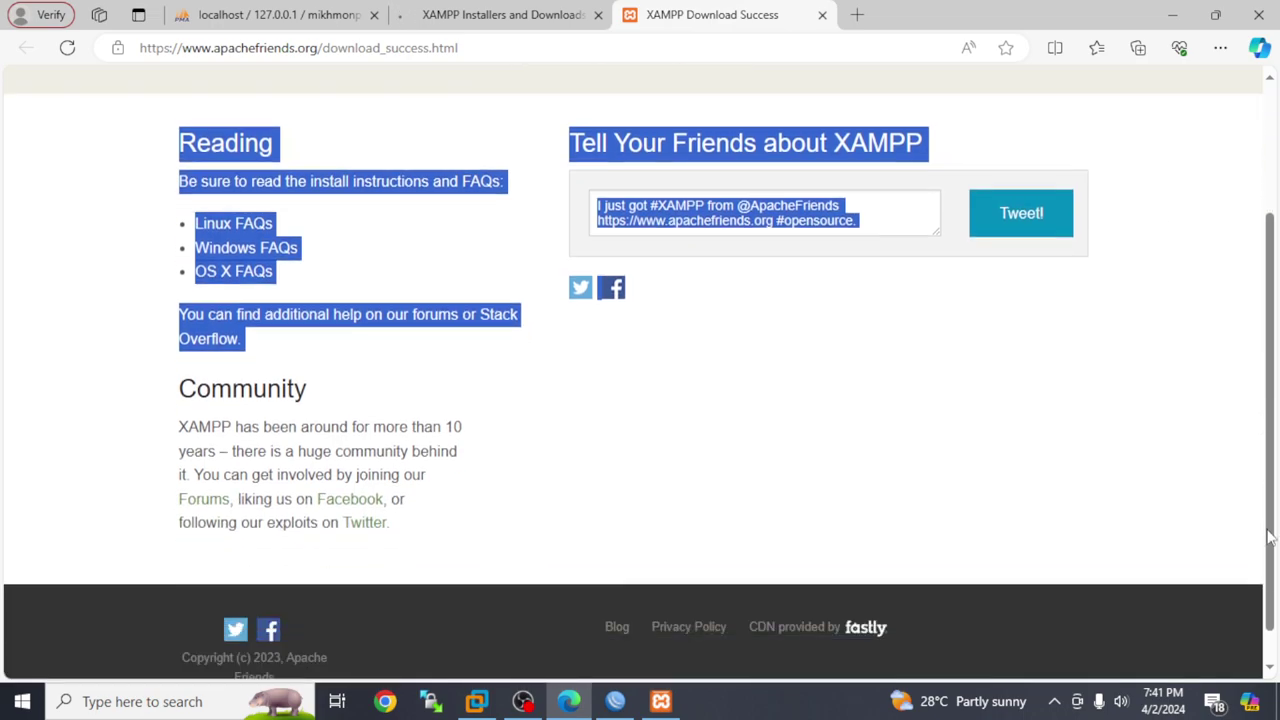
pyautogui.click(490, 12)
# Browse the list of other XAMPP versions, then close the Download XAMPP tab
pyautogui.click(285, 340)
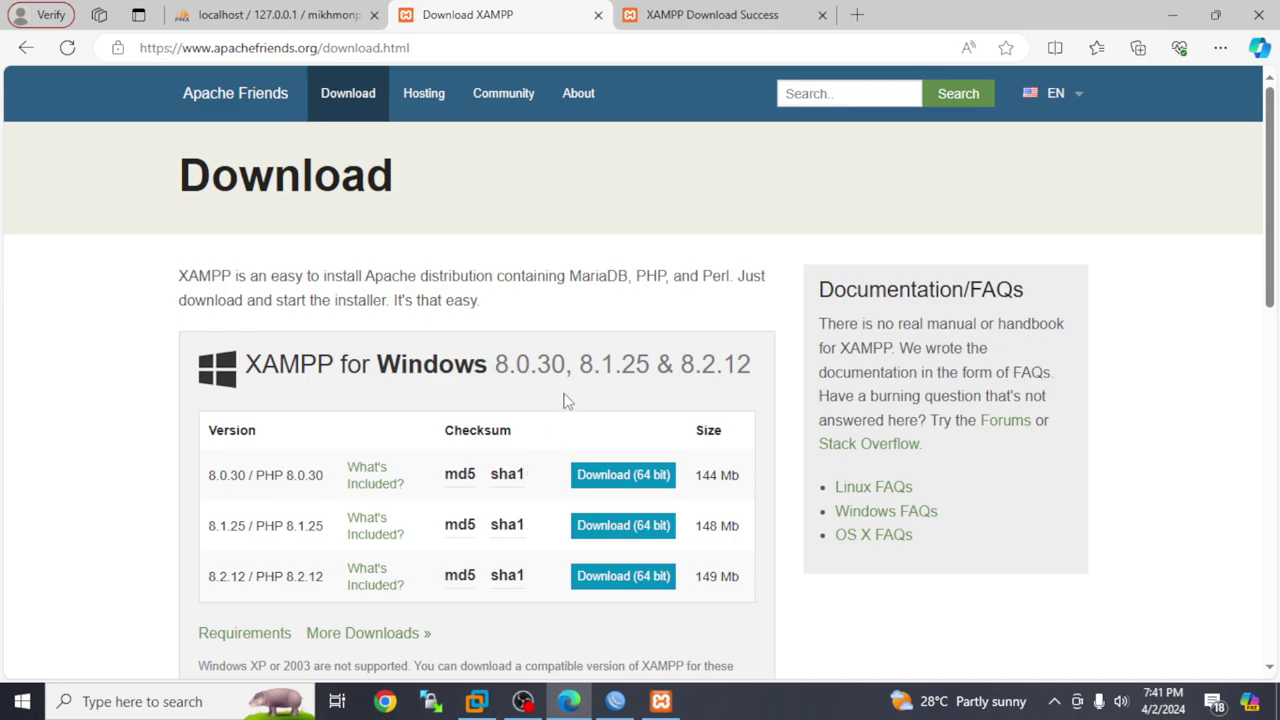
pyautogui.scroll(-5, 565, 400)
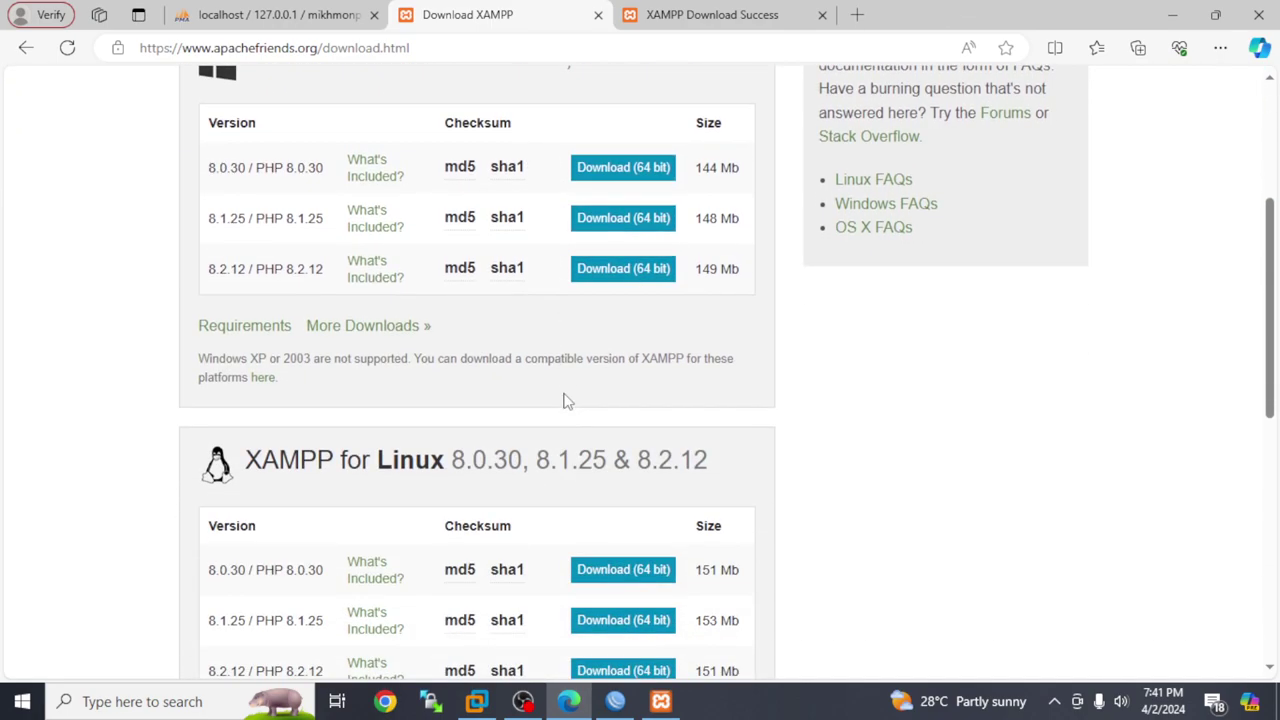
pyautogui.scroll(-3, 565, 400)
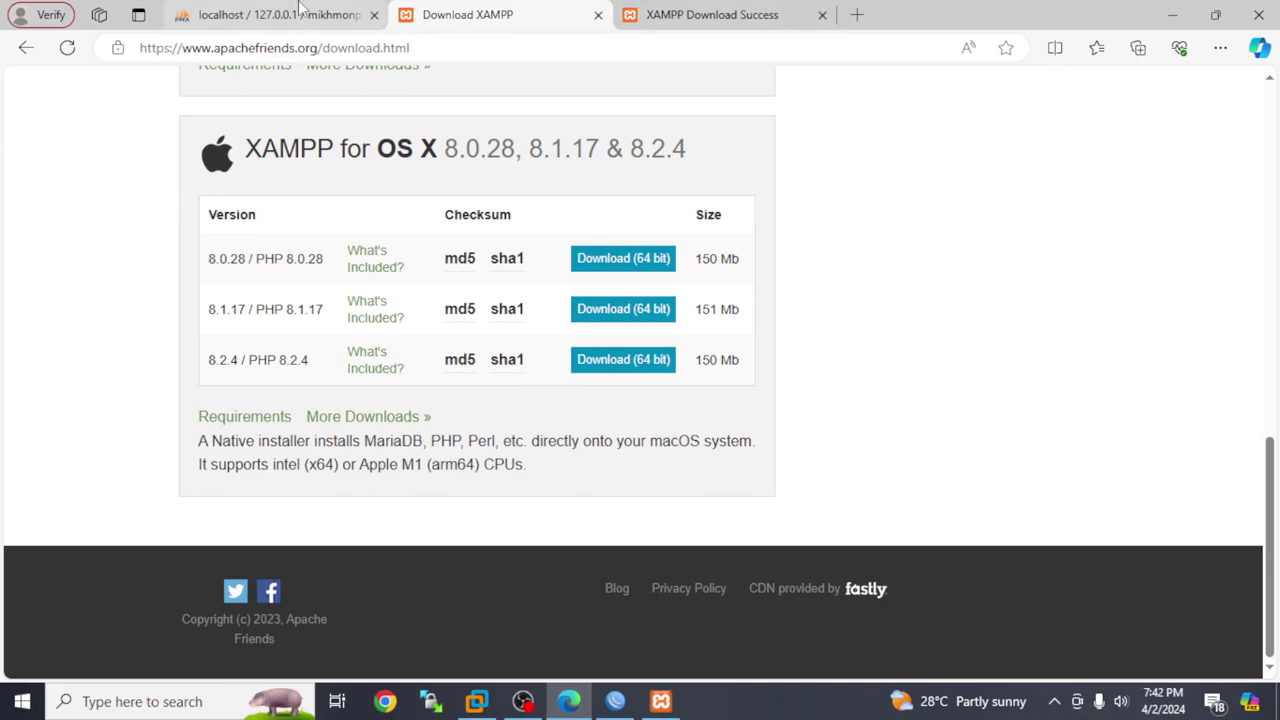
pyautogui.click(757, 11)
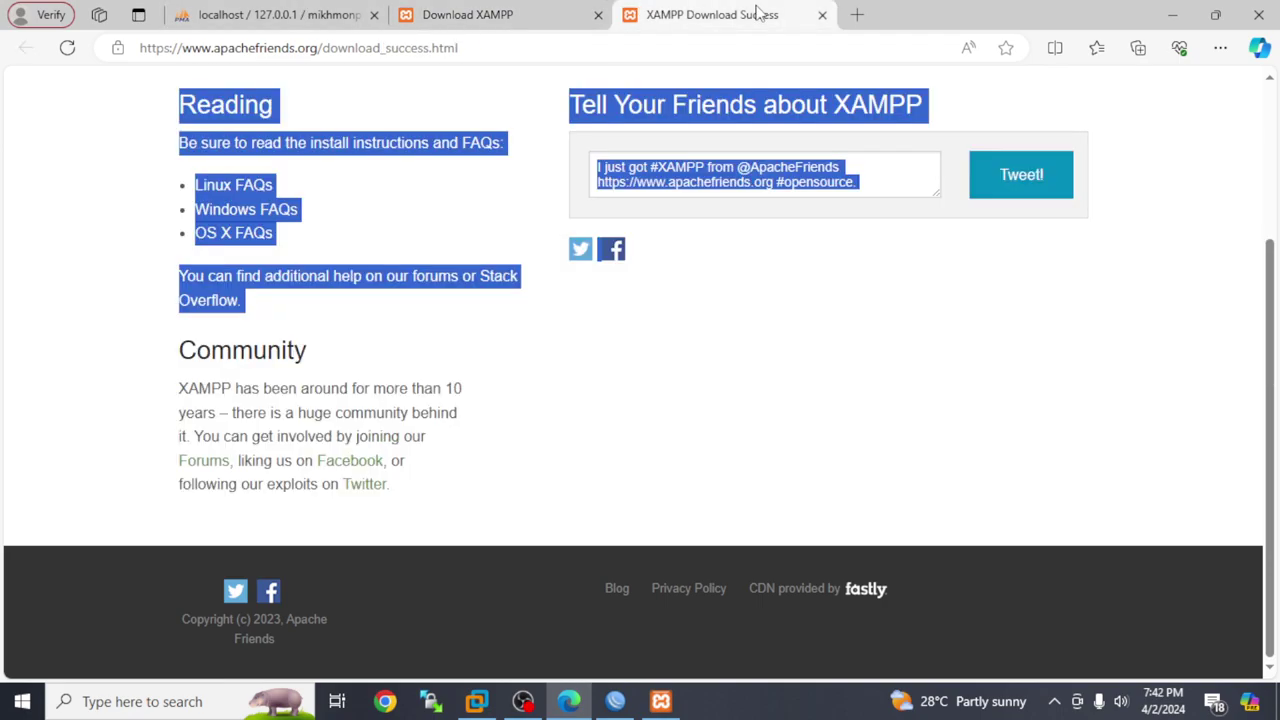
pyautogui.click(598, 14)
# Close the Download Success tab and restart Apache and MySQL in XAMPP Control Panel
pyautogui.click(598, 14)
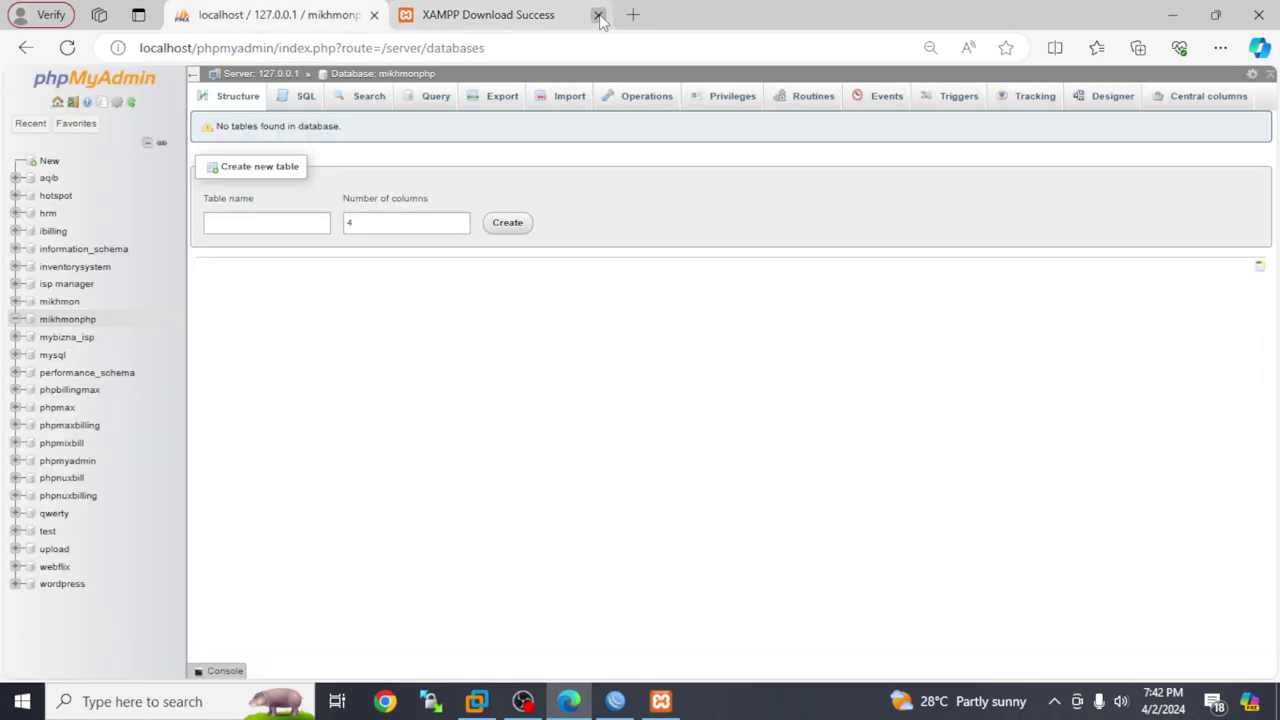
pyautogui.click(660, 701)
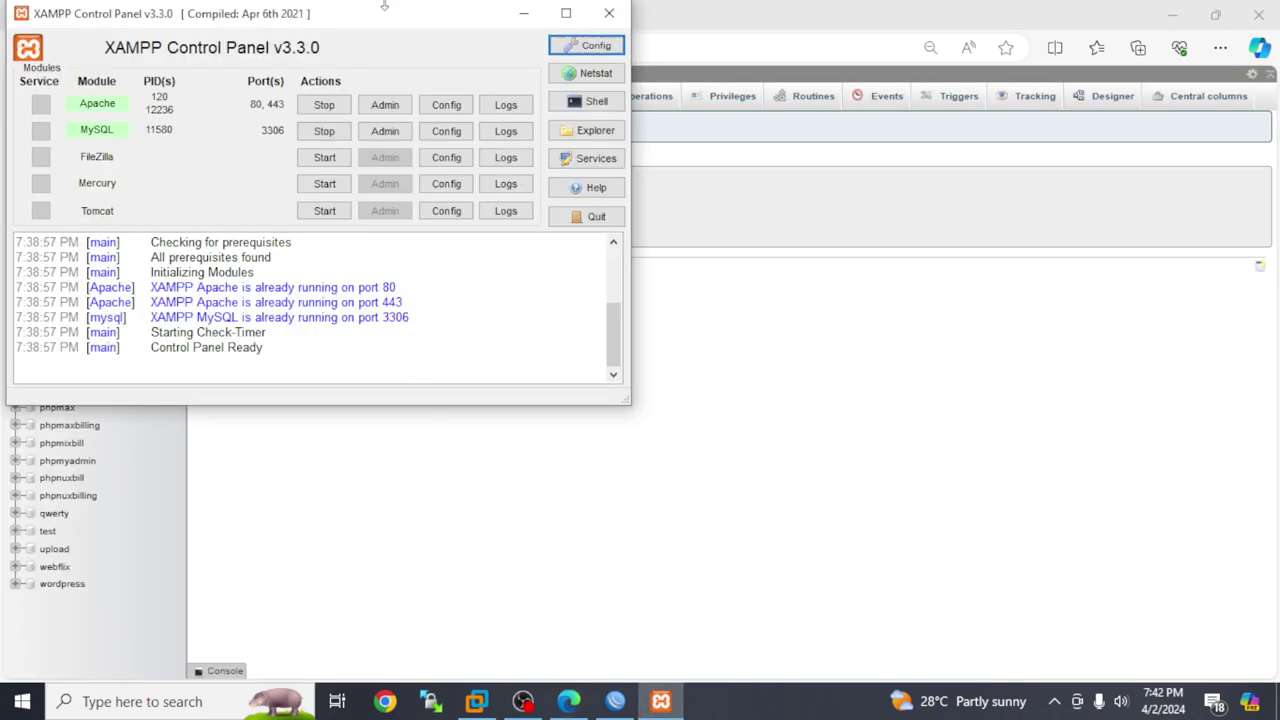
pyautogui.click(342, 107)
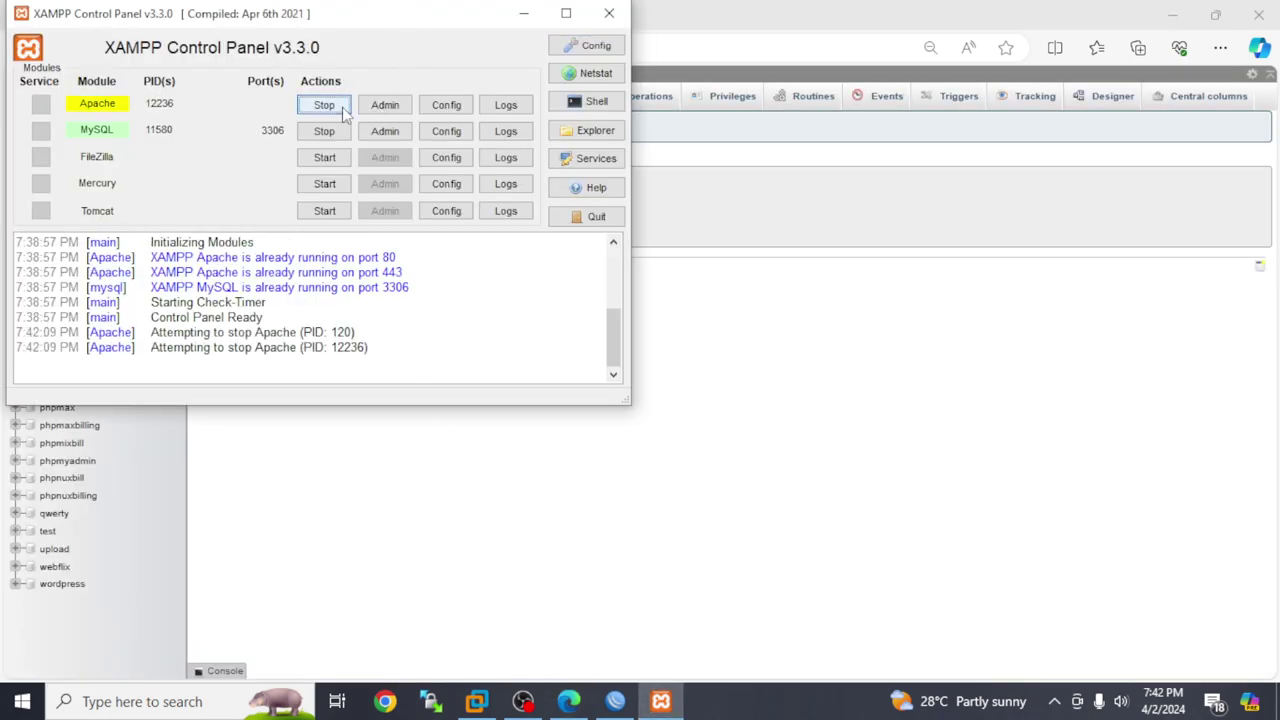
pyautogui.click(324, 136)
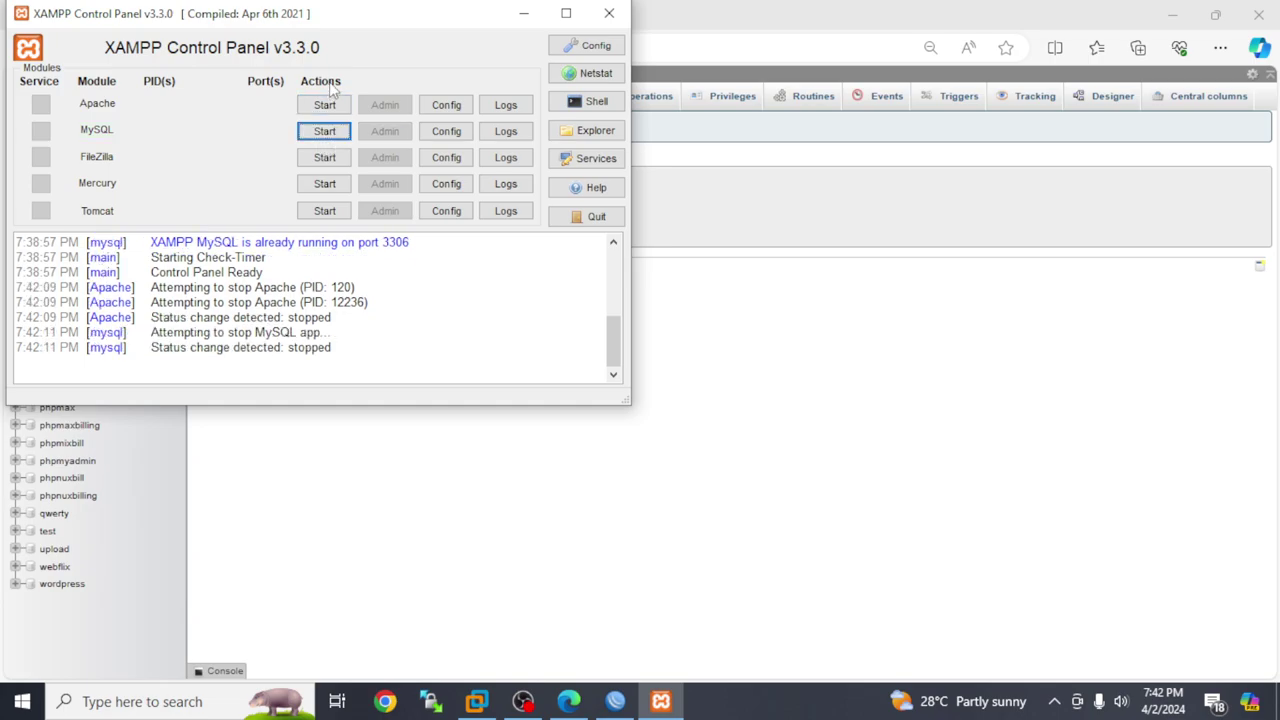
pyautogui.click(322, 104)
pyautogui.click(326, 131)
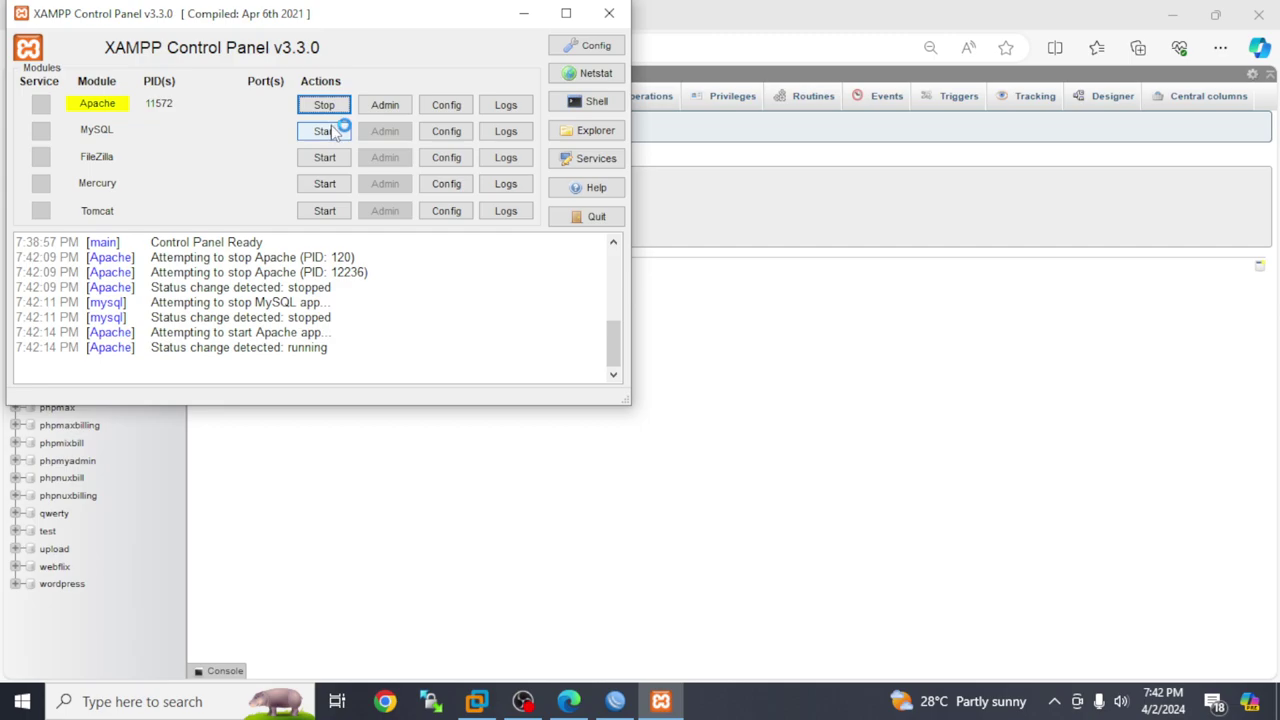
# Open the pppbx install folder, minimize the windows, and start a new Edge tab
pyautogui.click(610, 130)
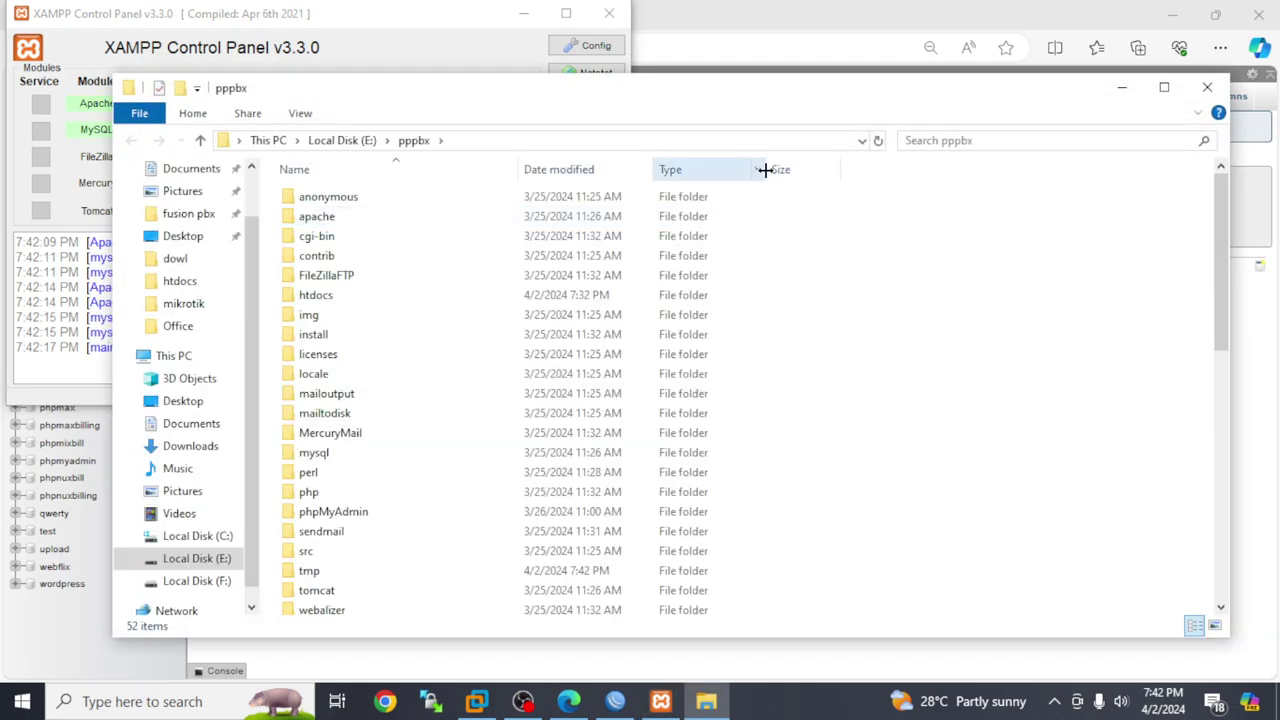
pyautogui.click(1122, 88)
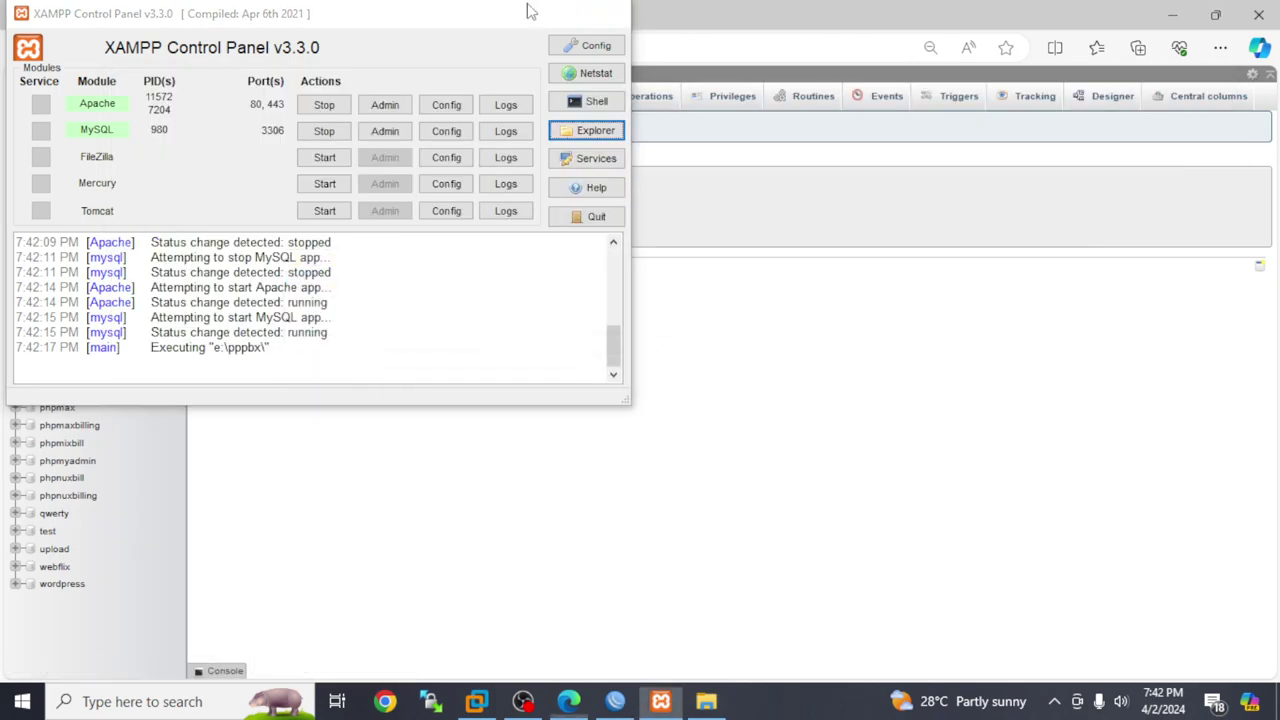
pyautogui.click(524, 12)
pyautogui.click(409, 14)
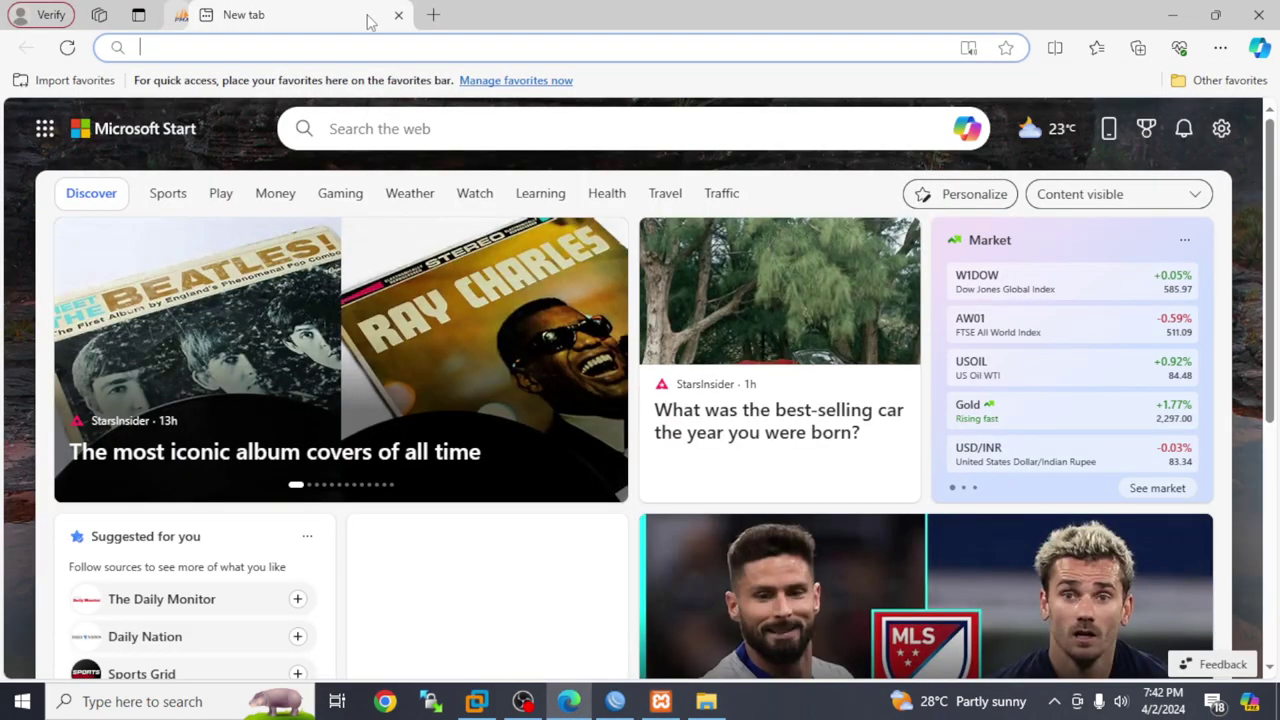
# Load the localhost XAMPP dashboard, go to phpMyAdmin, and bring back the pppbx folder
pyautogui.click(380, 46)
pyautogui.write('localhost')
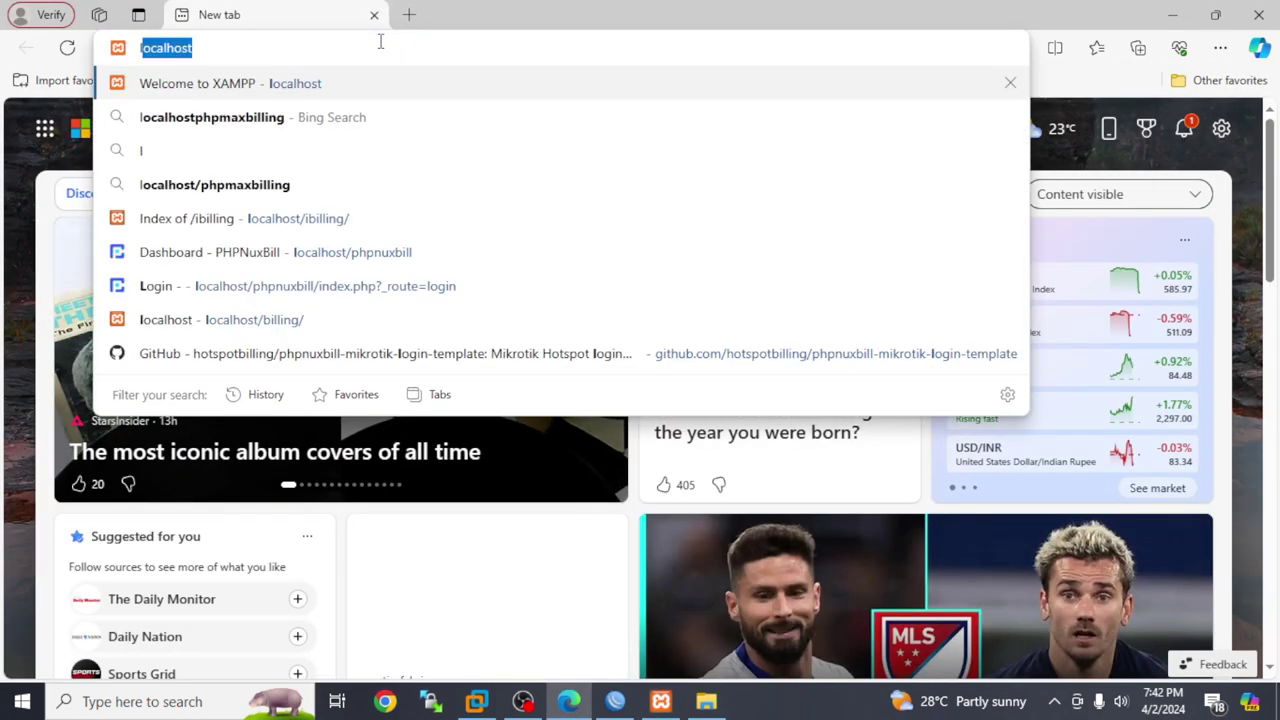
pyautogui.press('Return')
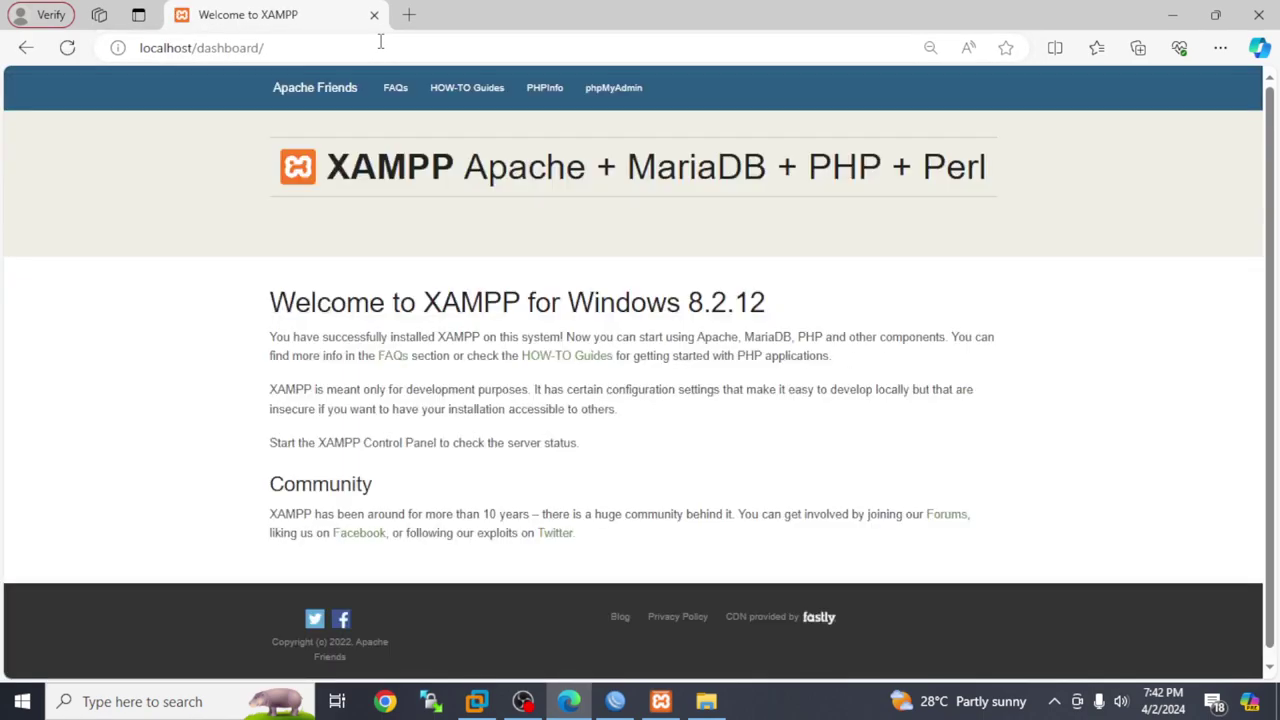
pyautogui.click(631, 90)
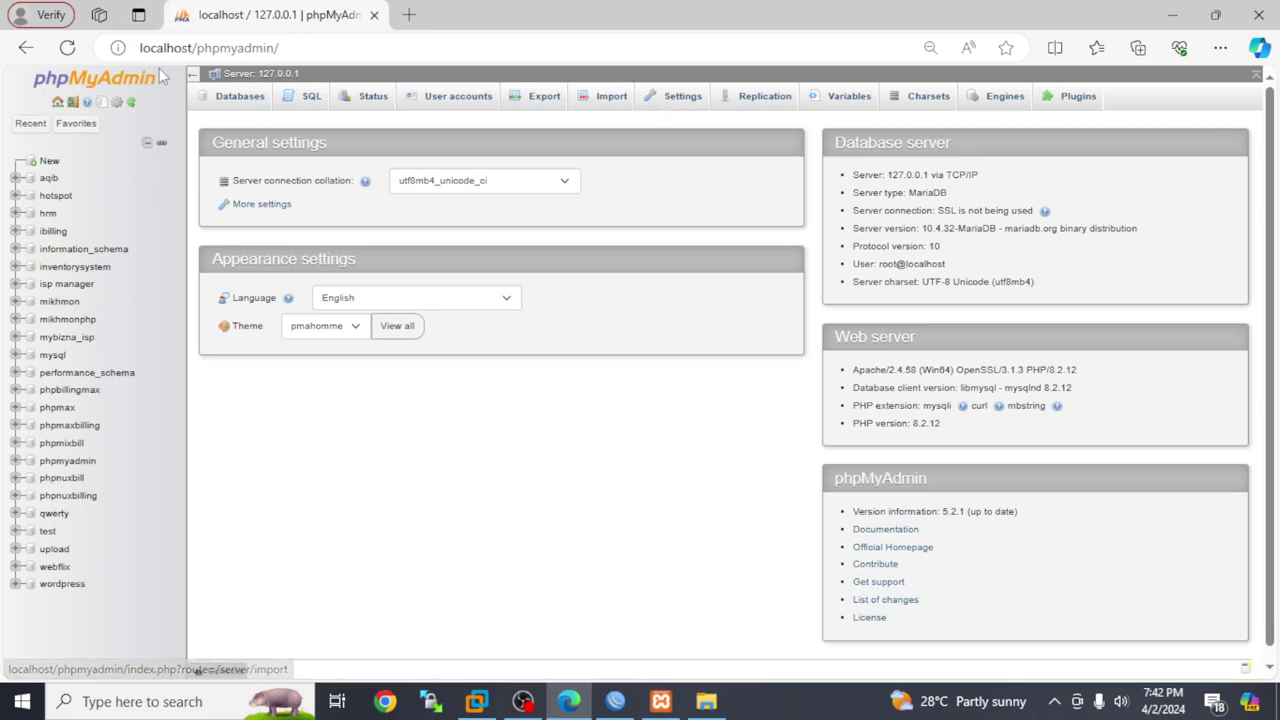
pyautogui.click(706, 701)
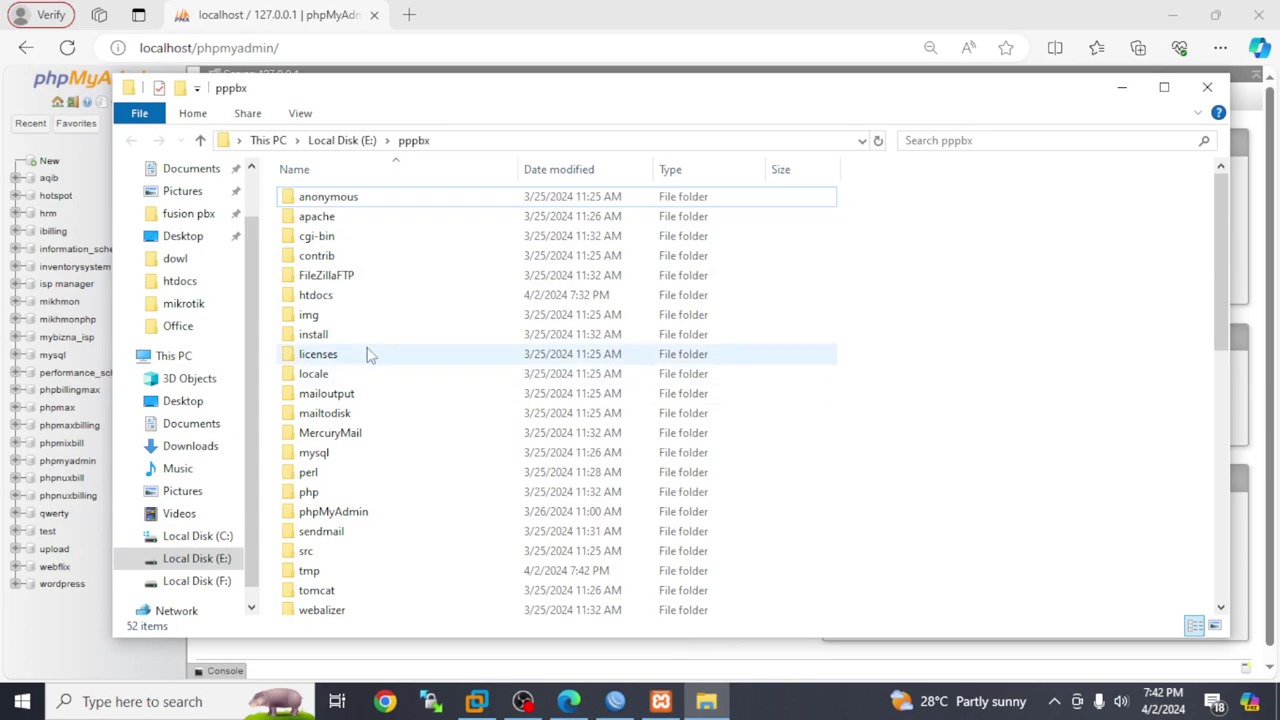
# Navigate to the dowl folder on Local Disk (F:) and find the P entries
pyautogui.doubleClick(339, 298)
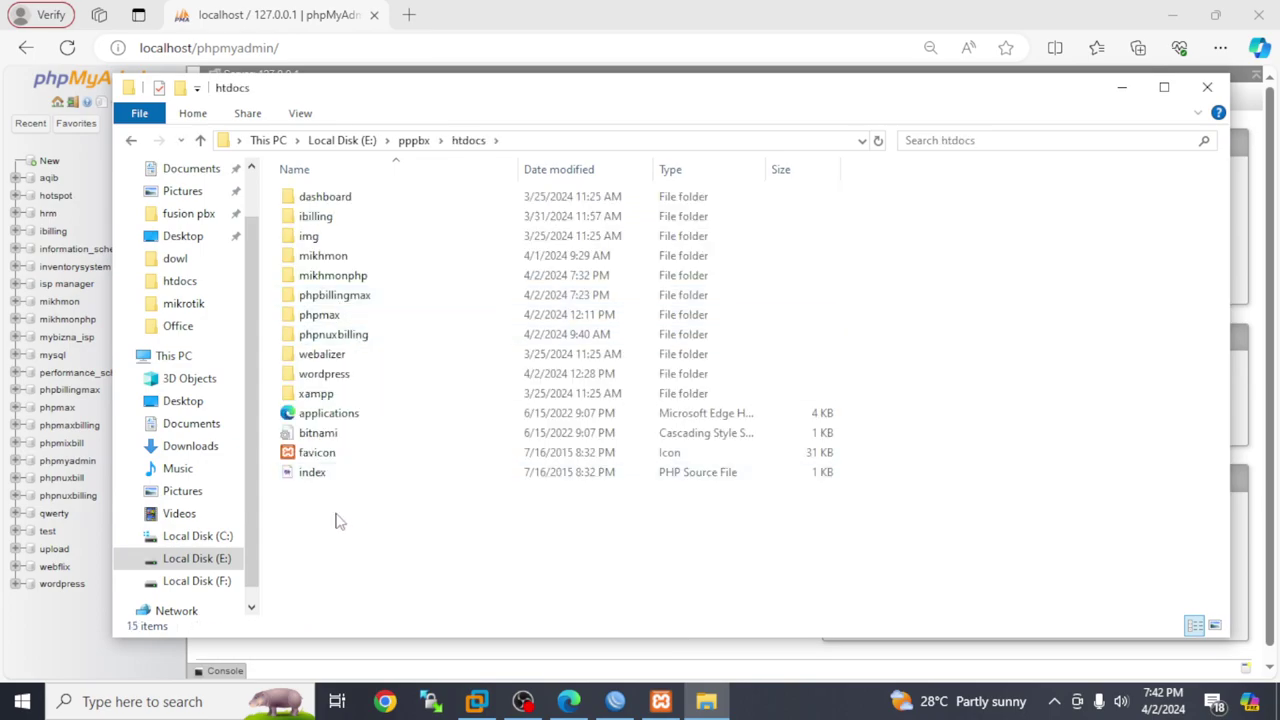
pyautogui.click(212, 558)
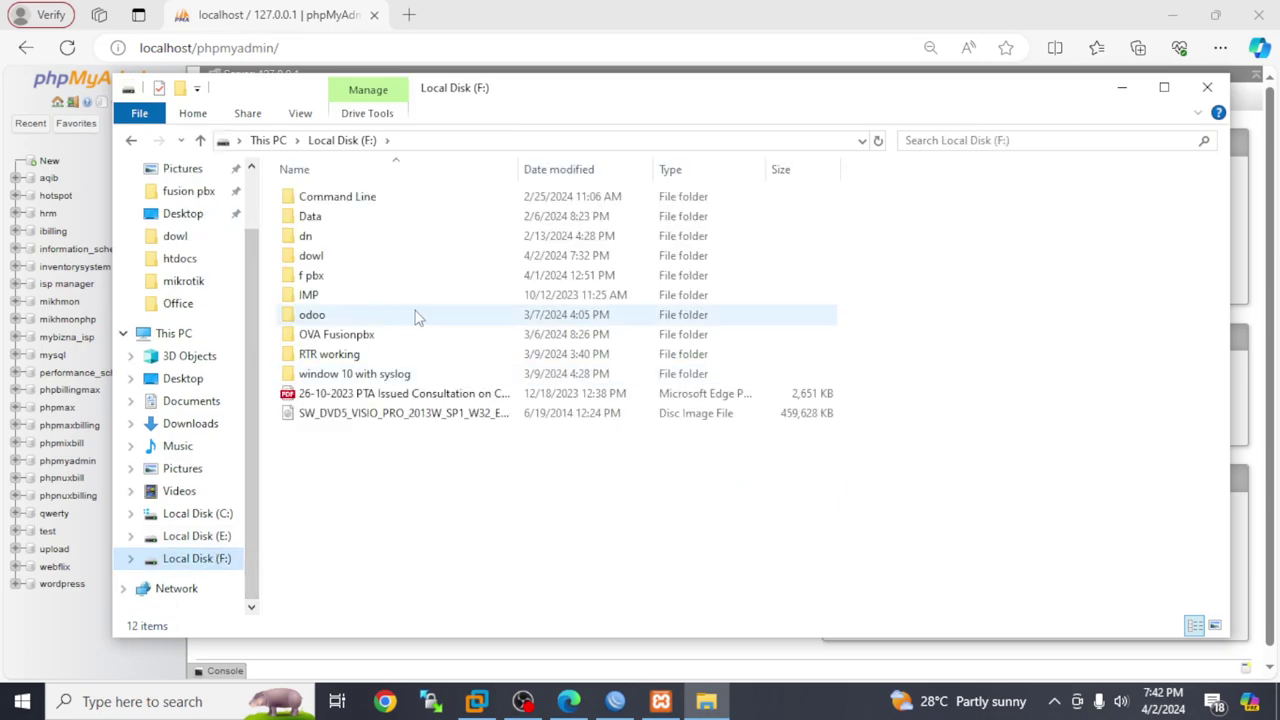
pyautogui.click(340, 258)
pyautogui.doubleClick(340, 258)
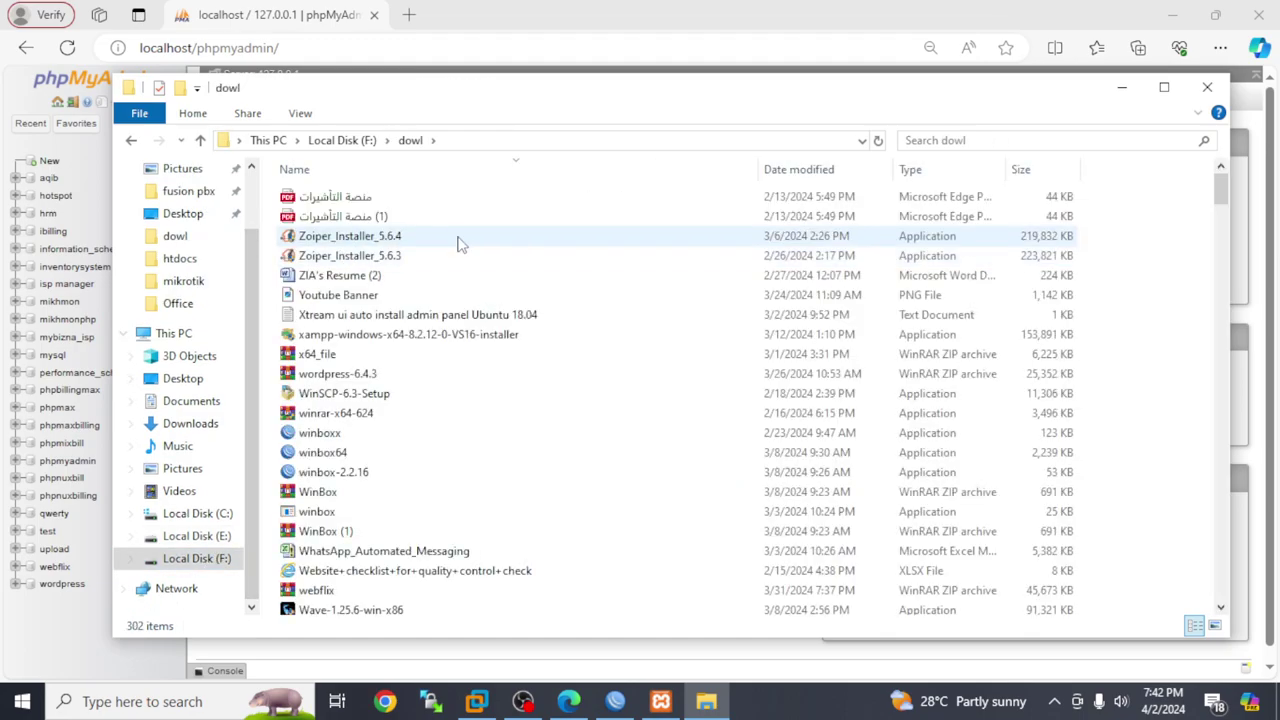
pyautogui.click(391, 280)
pyautogui.press('p')
pyautogui.press('Down')
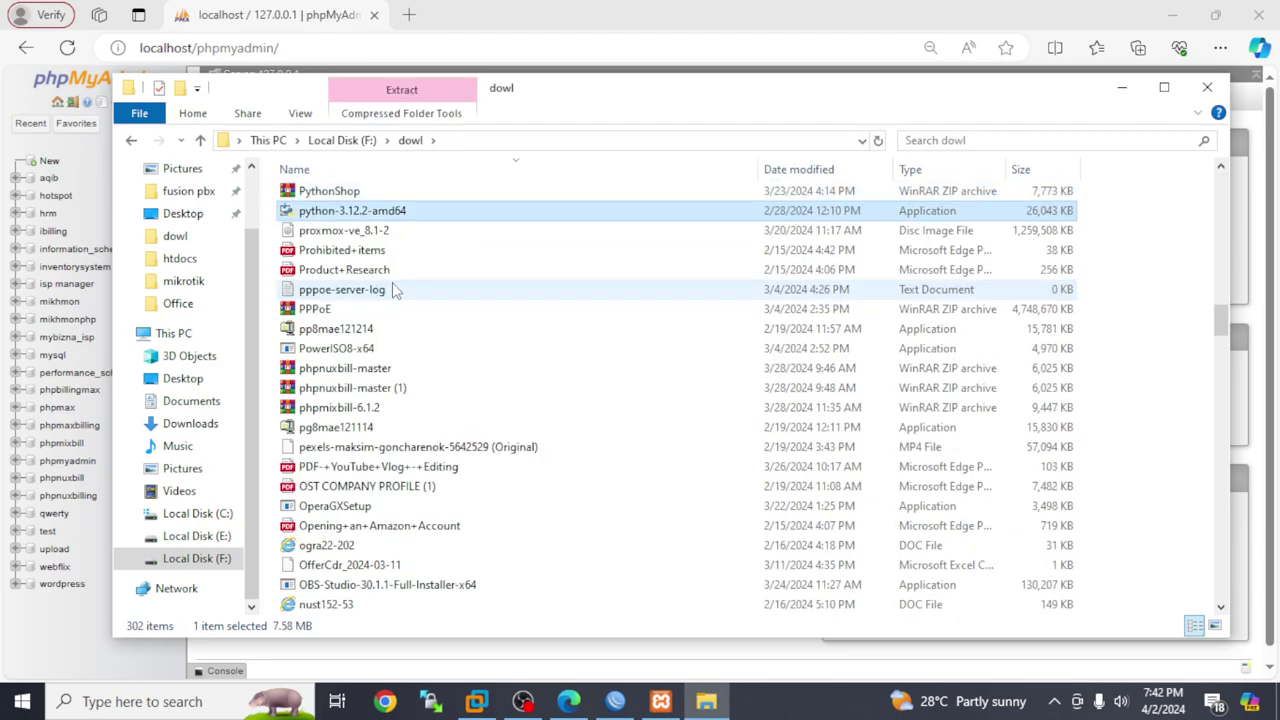
pyautogui.press('Down')
pyautogui.press('Down')
pyautogui.press('Down')
pyautogui.press('Down')
pyautogui.press('Down')
pyautogui.press('Down')
pyautogui.press('Down')
pyautogui.press('Down')
pyautogui.press('Down')
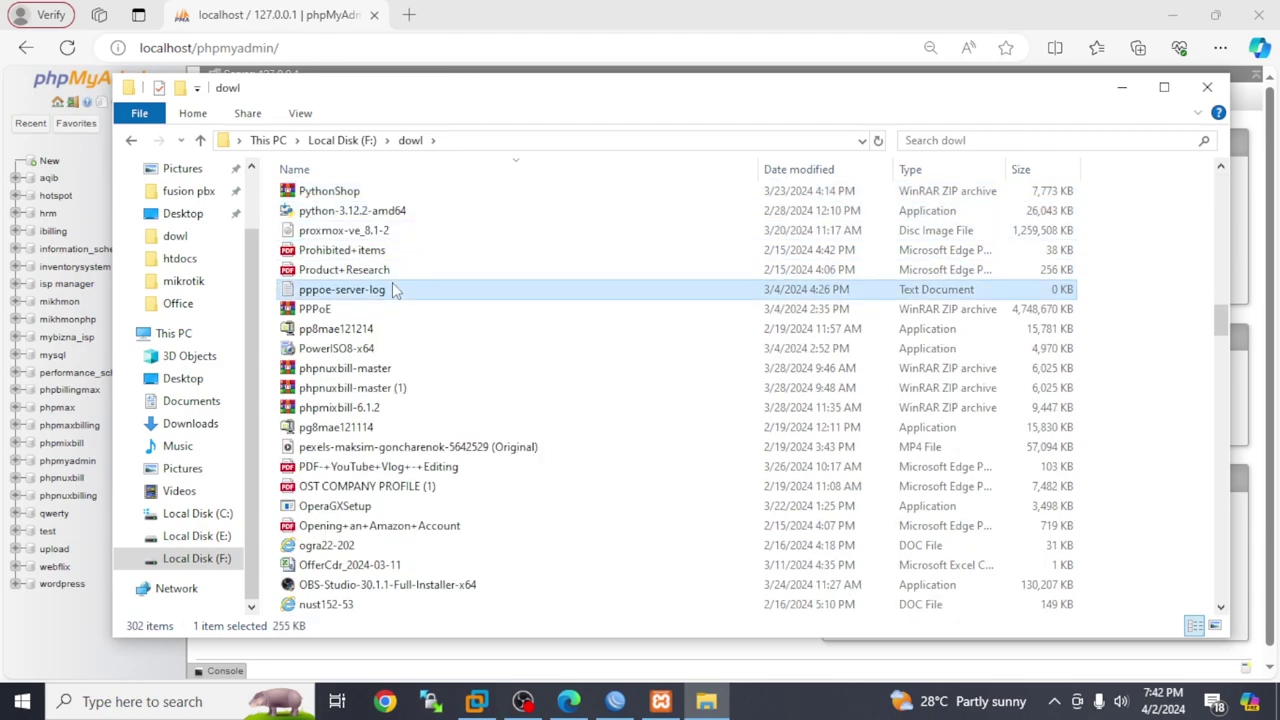
pyautogui.press('Down')
pyautogui.press('Down')
pyautogui.press('Down')
pyautogui.press('Down')
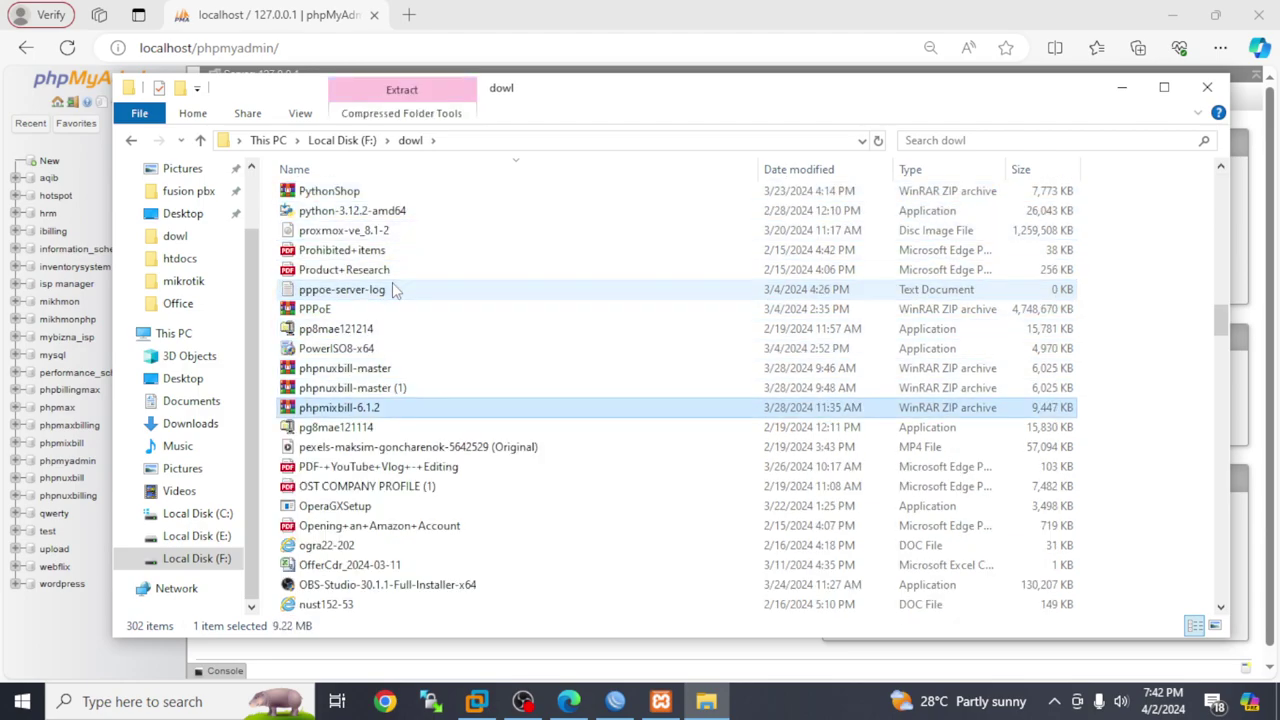
pyautogui.press('p')
pyautogui.press('Down')
pyautogui.press('Down')
pyautogui.press('Down')
pyautogui.press('Down')
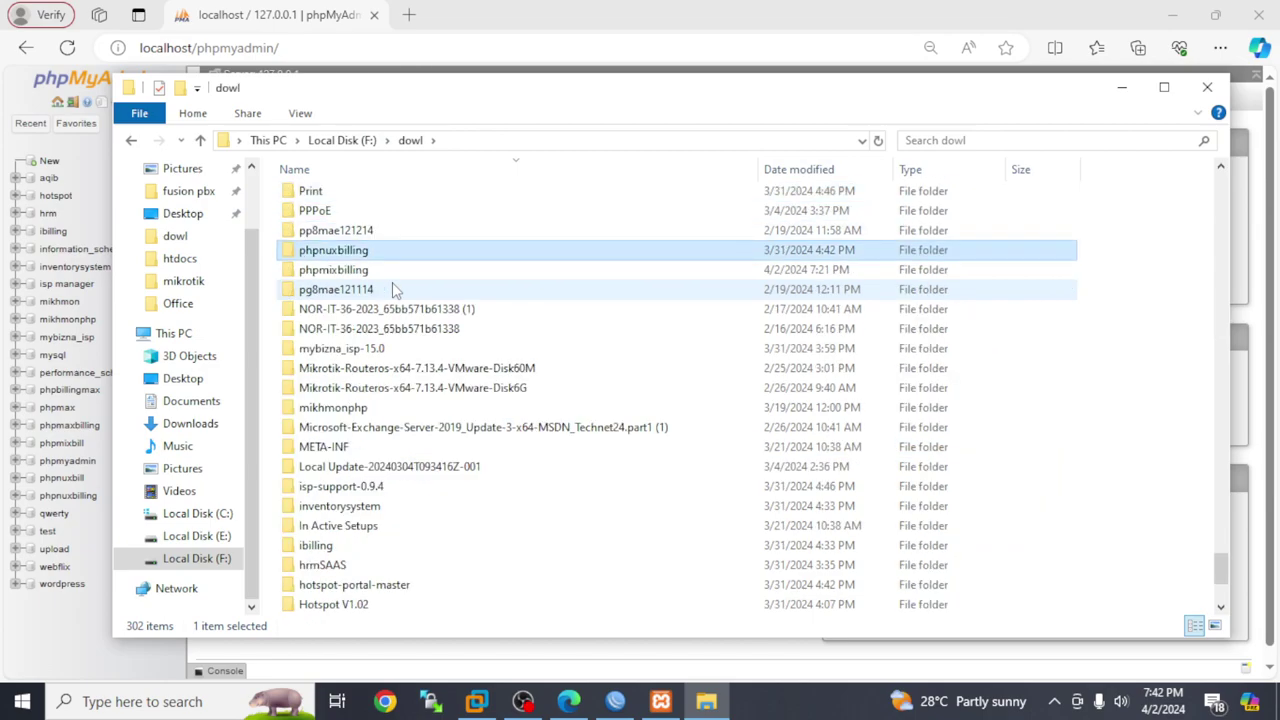
# Open the phpnuxbilling folder and look inside its phpnuxbill folder
pyautogui.click(366, 255)
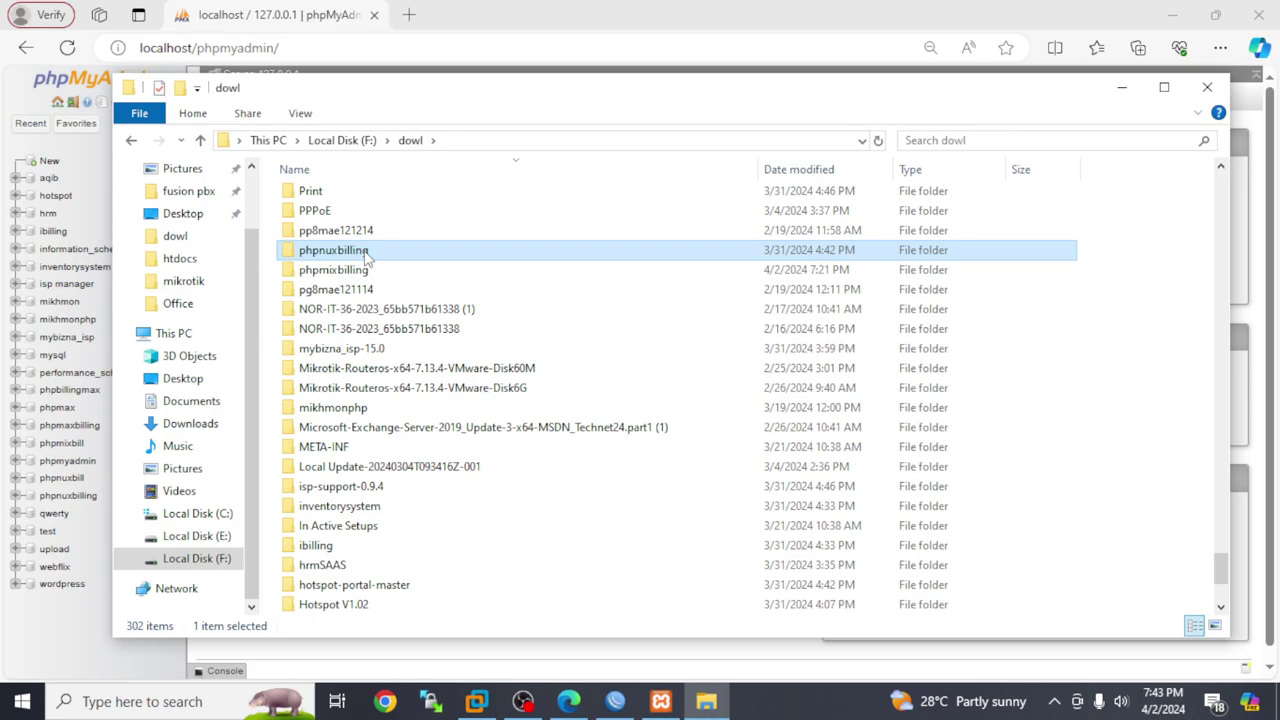
pyautogui.rightClick(366, 258)
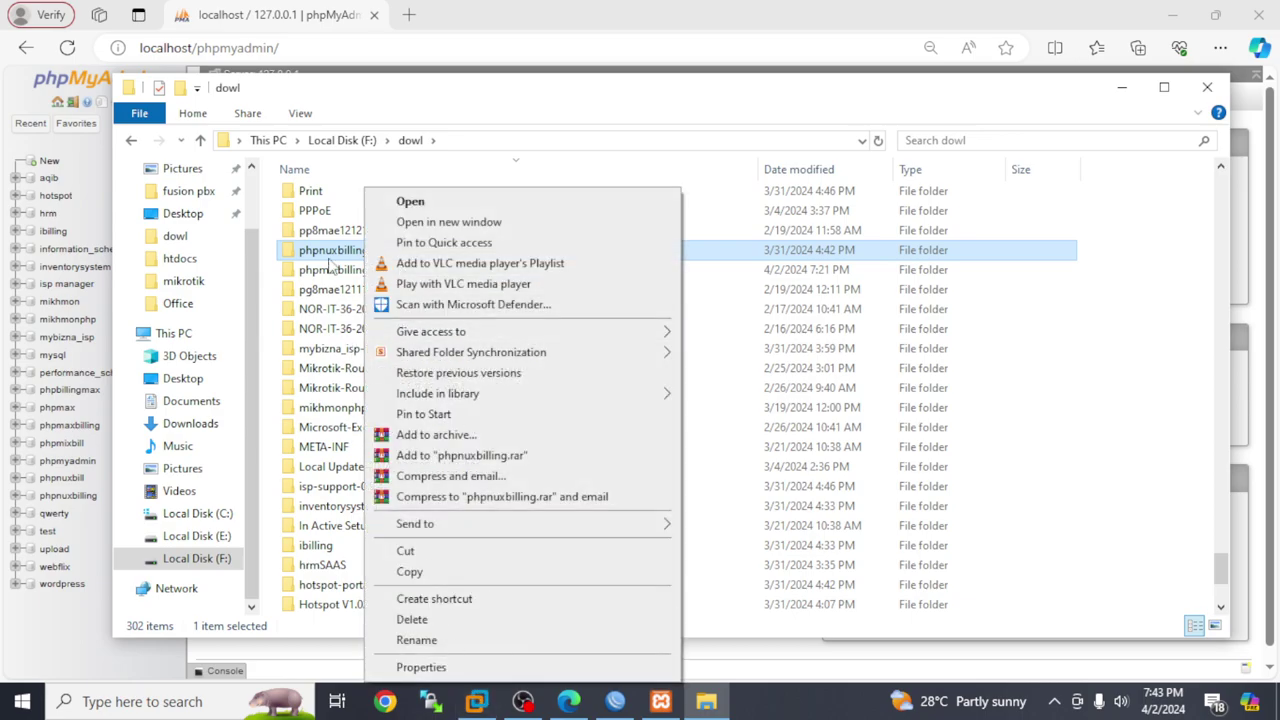
pyautogui.click(330, 252)
pyautogui.doubleClick(330, 252)
pyautogui.doubleClick(325, 200)
pyautogui.click(200, 140)
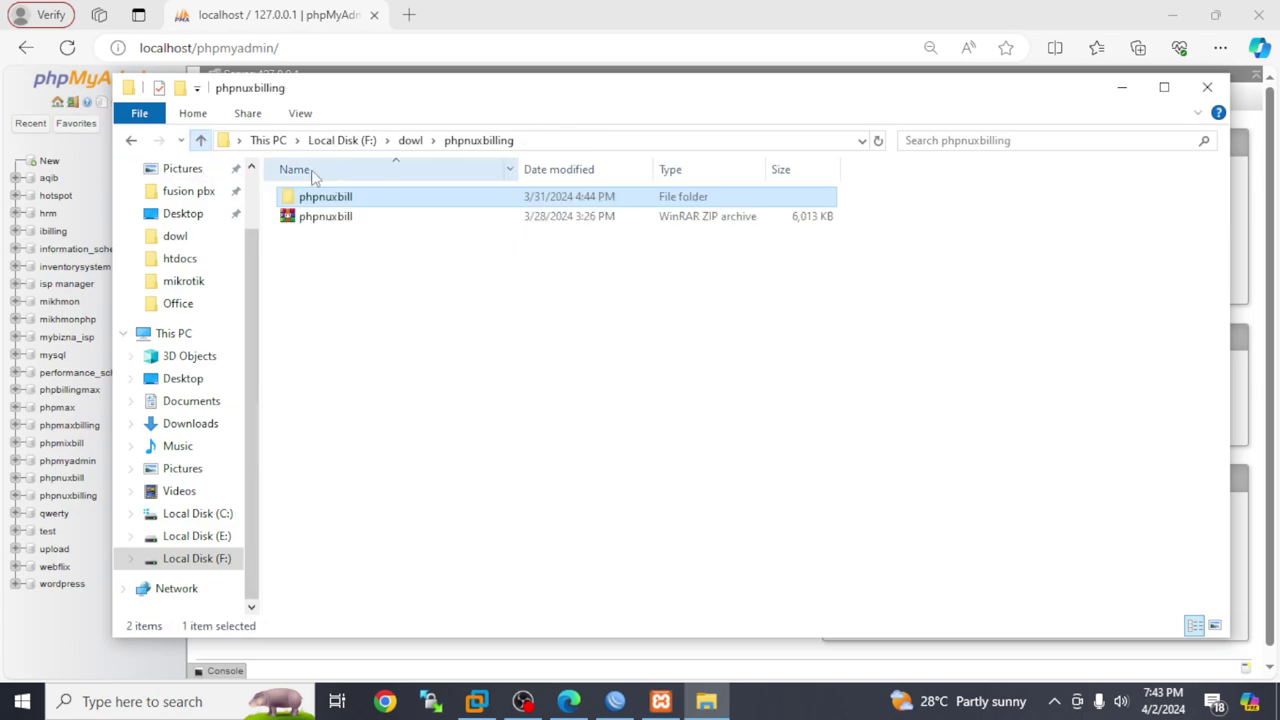
# Rename the phpnuxbill folder to phpbillnux and close File Explorer
pyautogui.rightClick(328, 203)
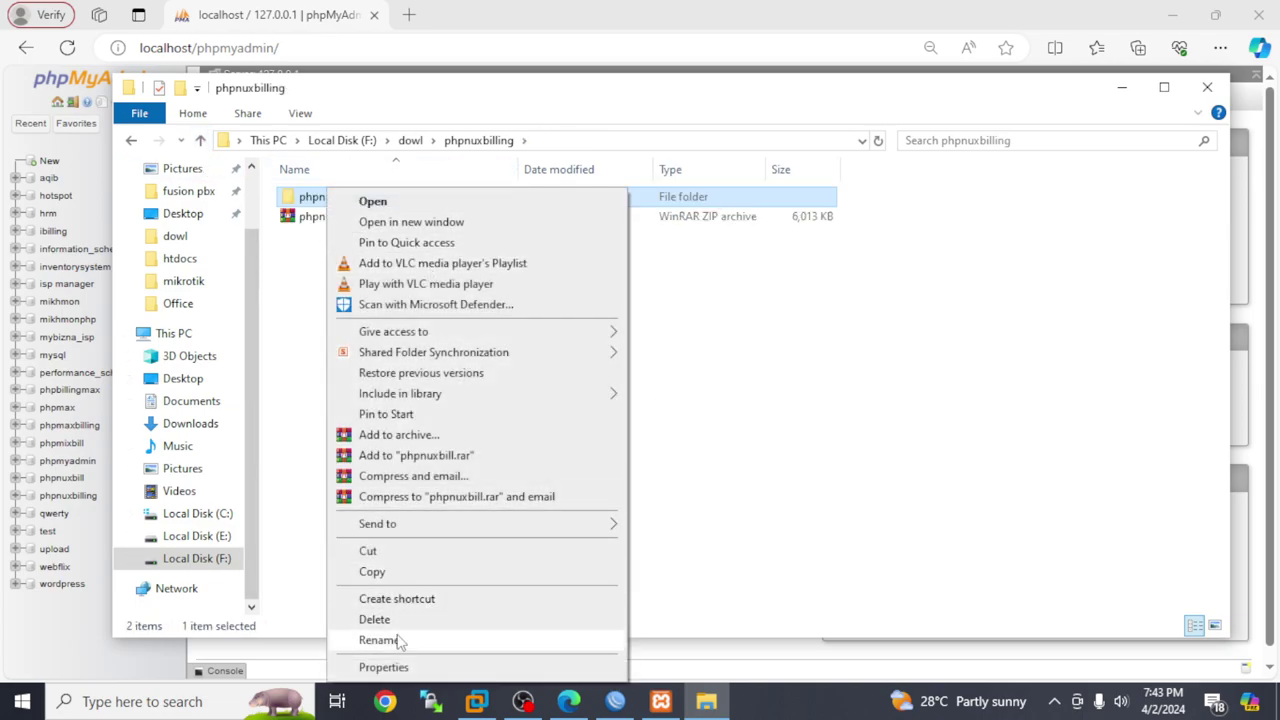
pyautogui.click(385, 640)
pyautogui.click(368, 197)
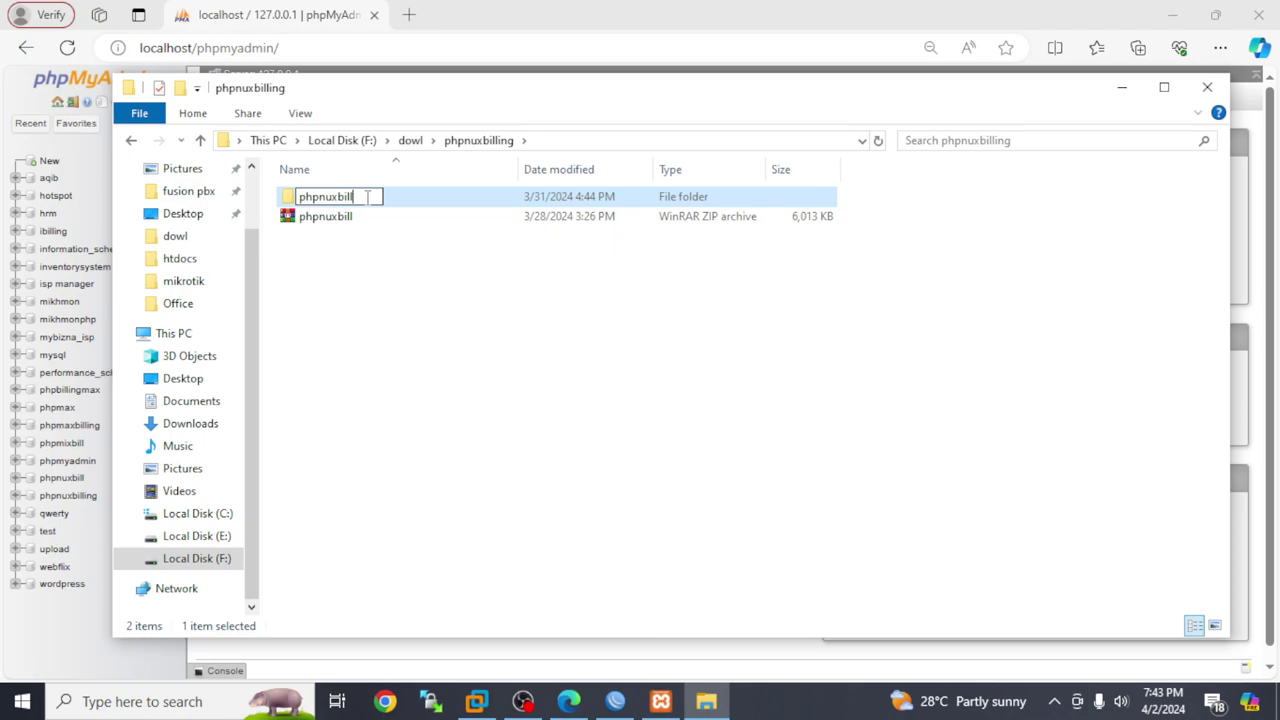
pyautogui.press('BackSpace')
pyautogui.press('BackSpace')
pyautogui.press('BackSpace')
pyautogui.press('BackSpace')
pyautogui.press('BackSpace')
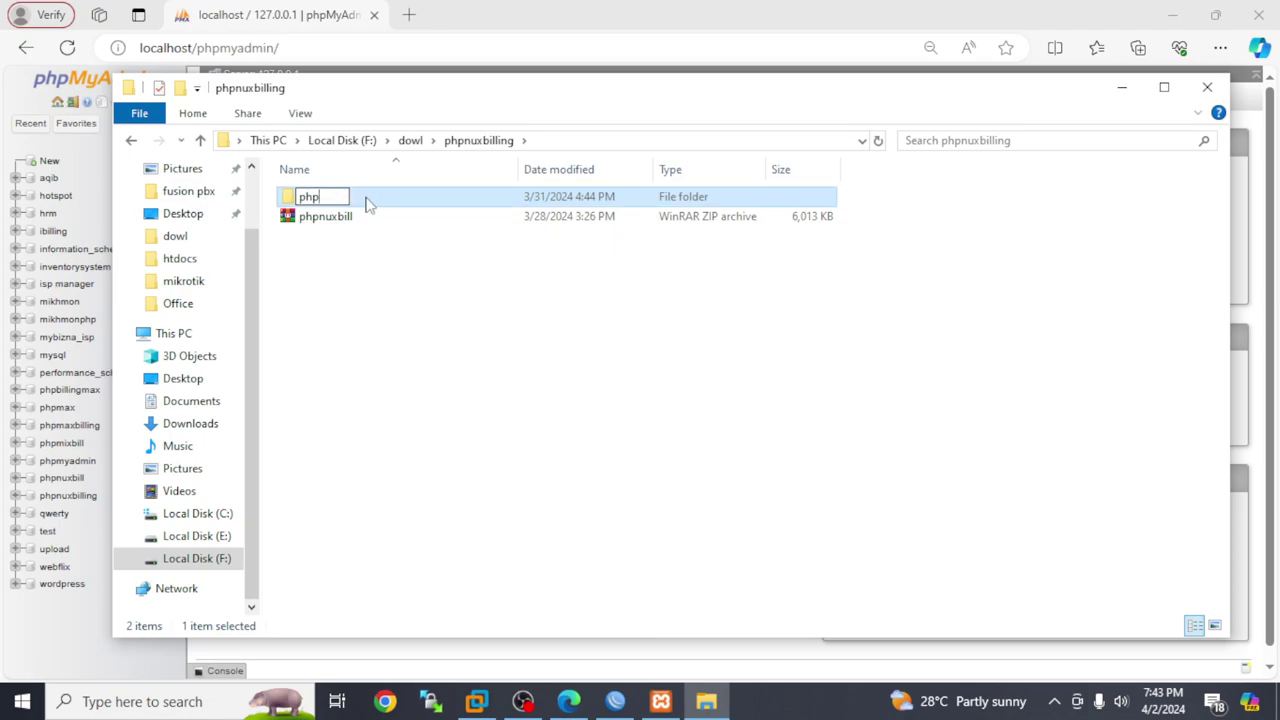
pyautogui.write('billnux')
pyautogui.press('Return')
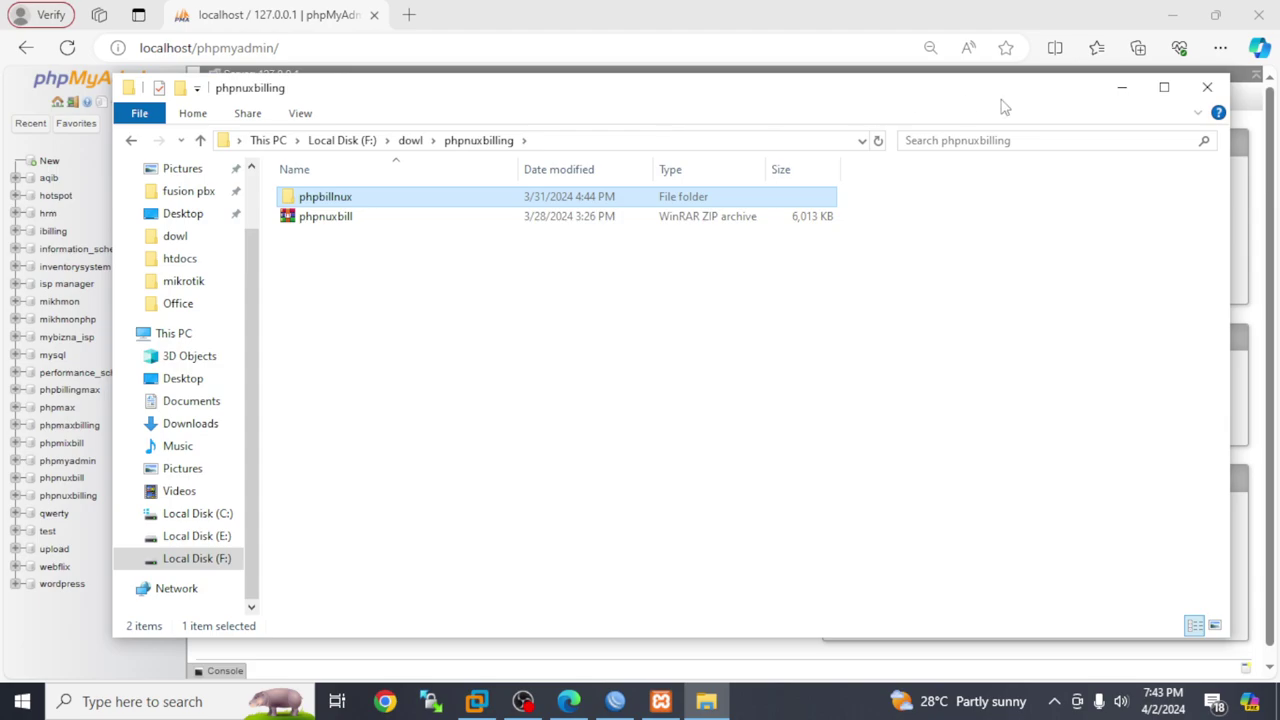
pyautogui.click(1207, 87)
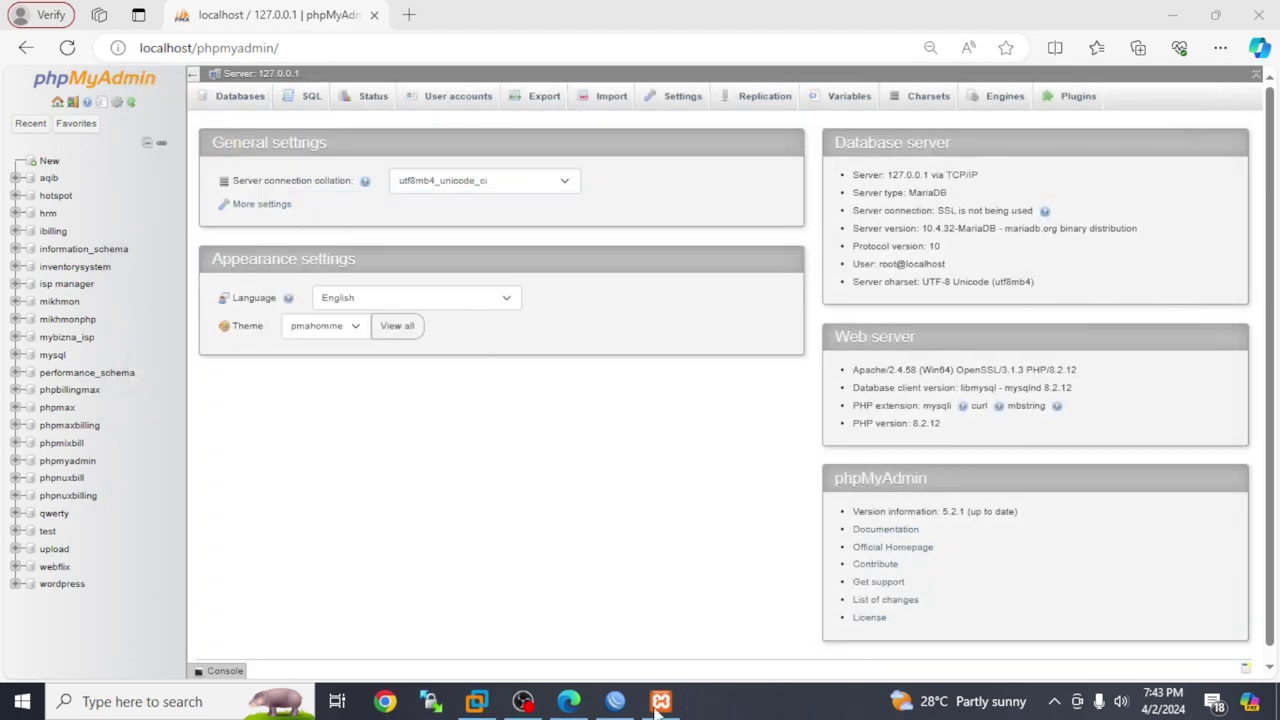
# Paste the phpbillnux folder into E:\pppbx\htdocs, keeping the name phpbillnux
pyautogui.click(660, 701)
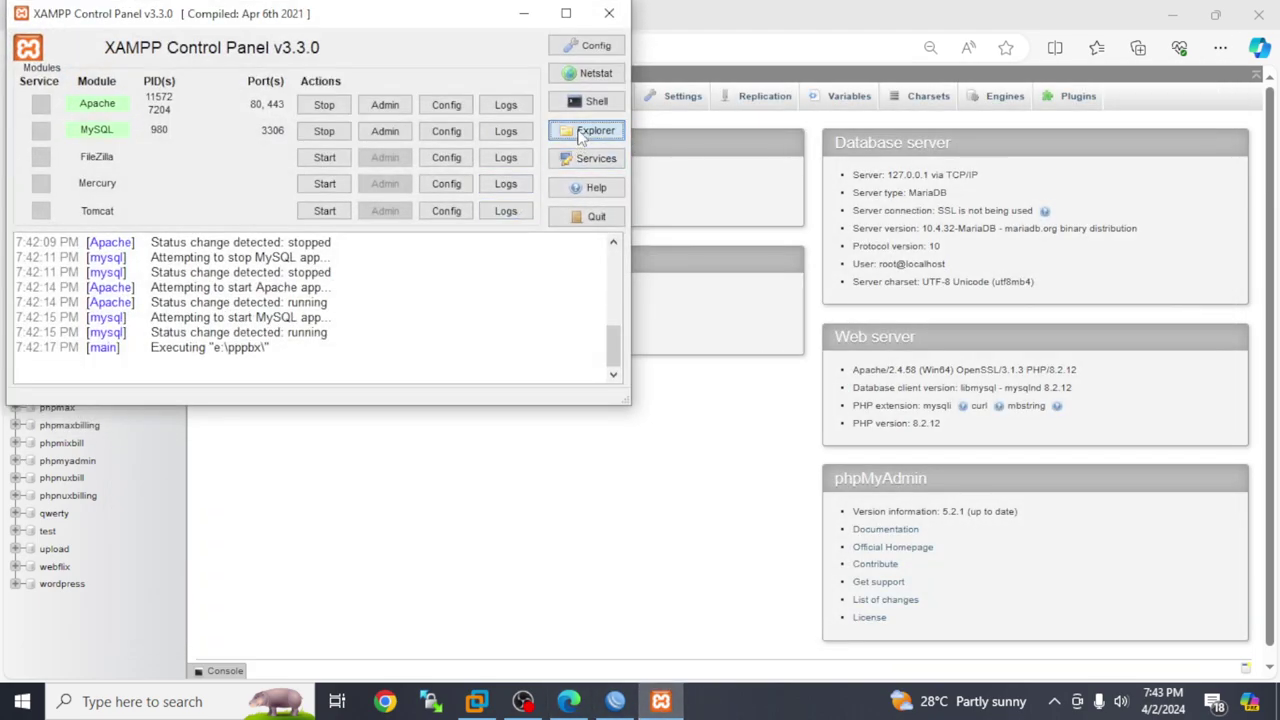
pyautogui.click(586, 130)
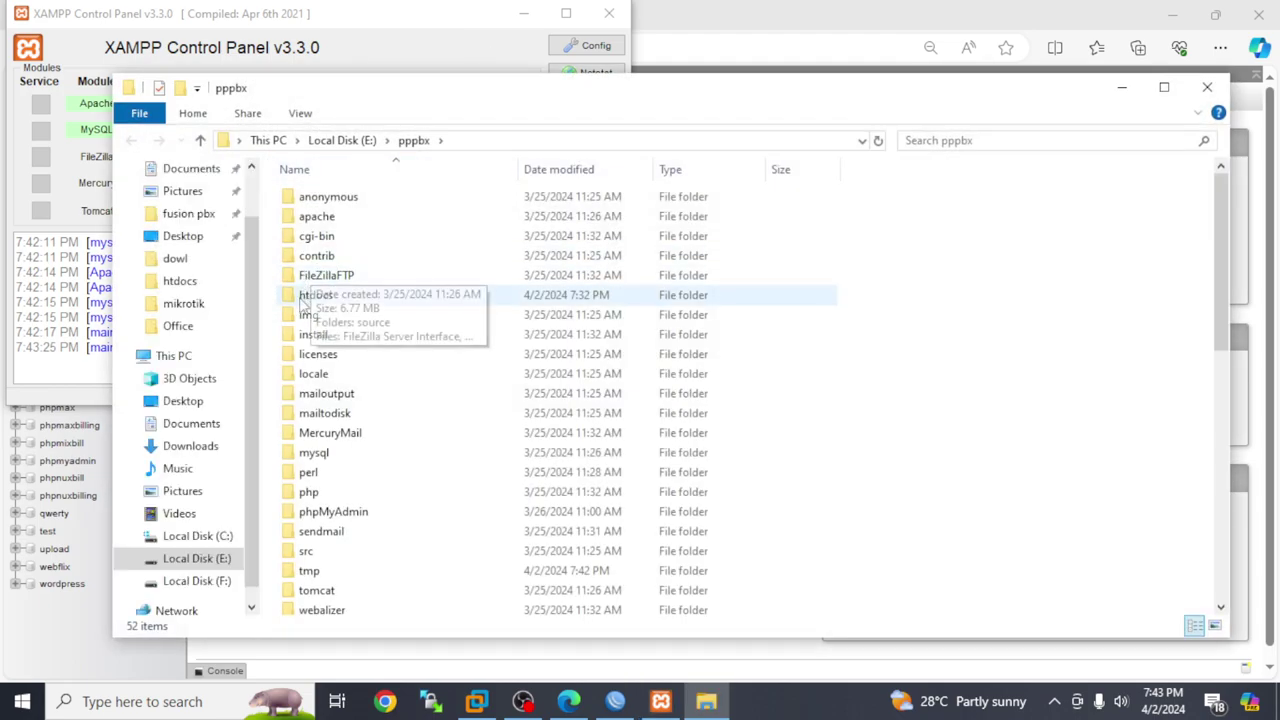
pyautogui.doubleClick(308, 298)
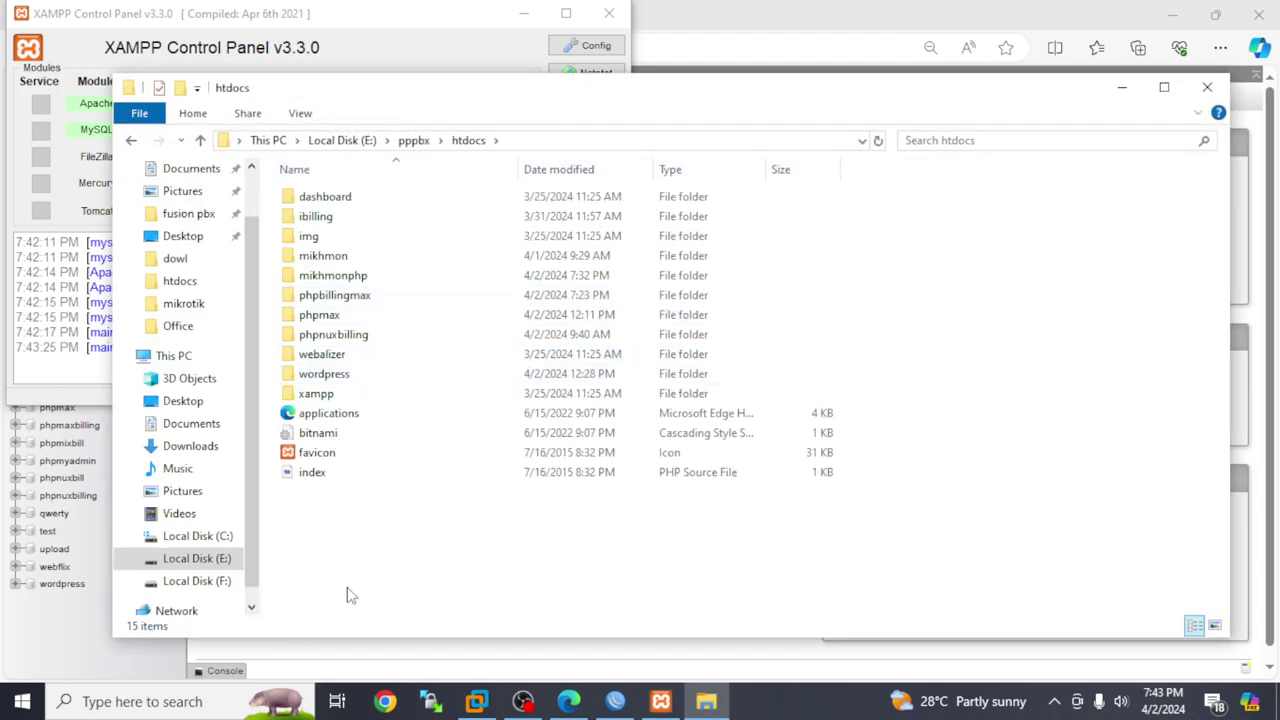
pyautogui.hotkey('ctrl', 'v')
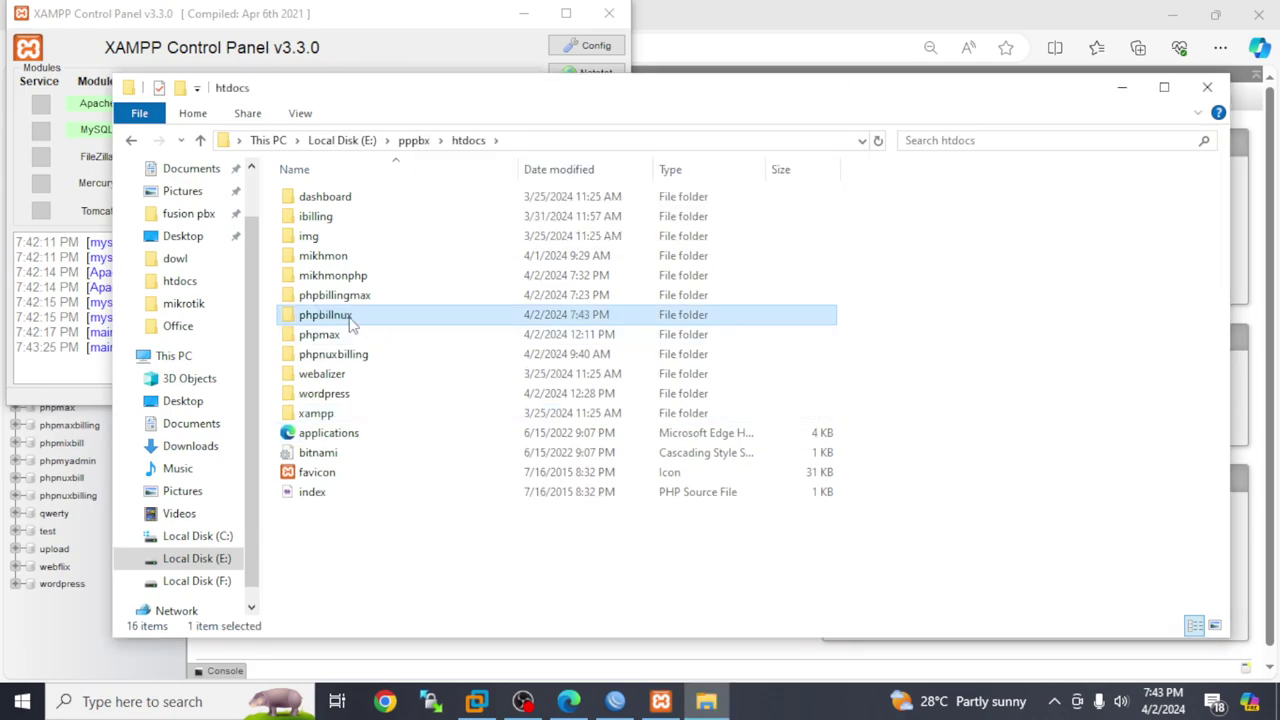
pyautogui.rightClick(351, 320)
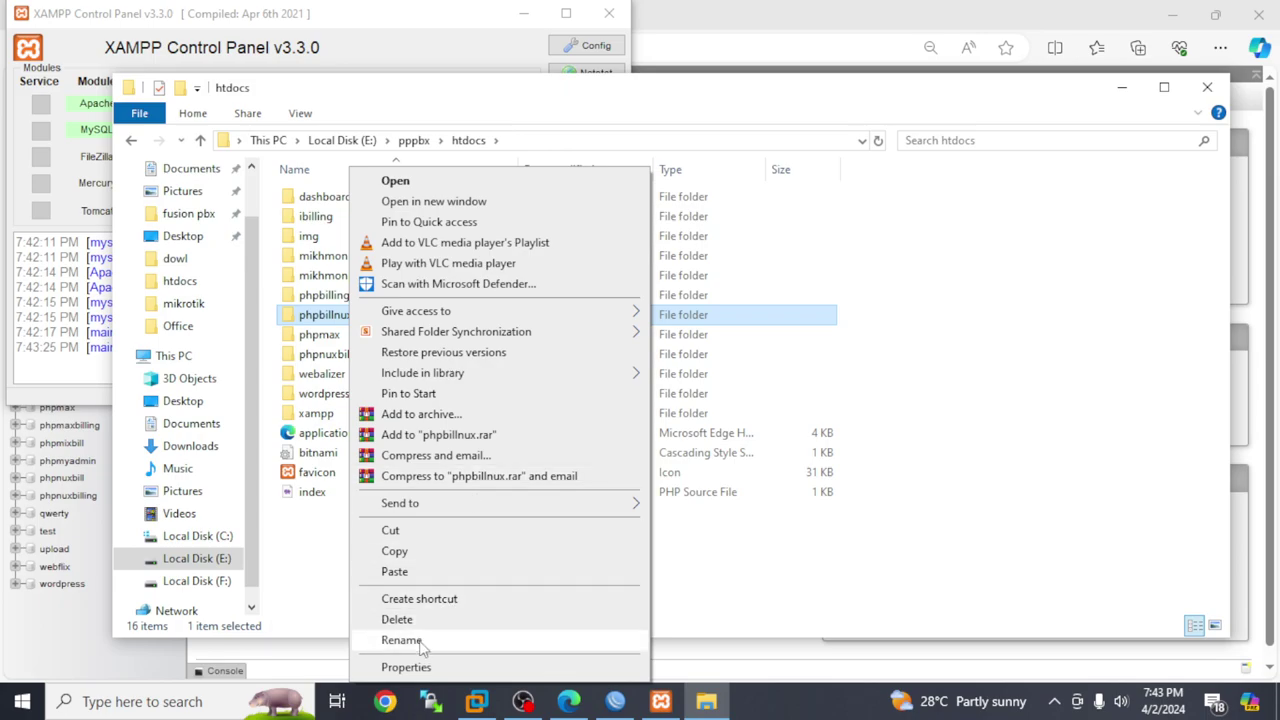
pyautogui.click(401, 640)
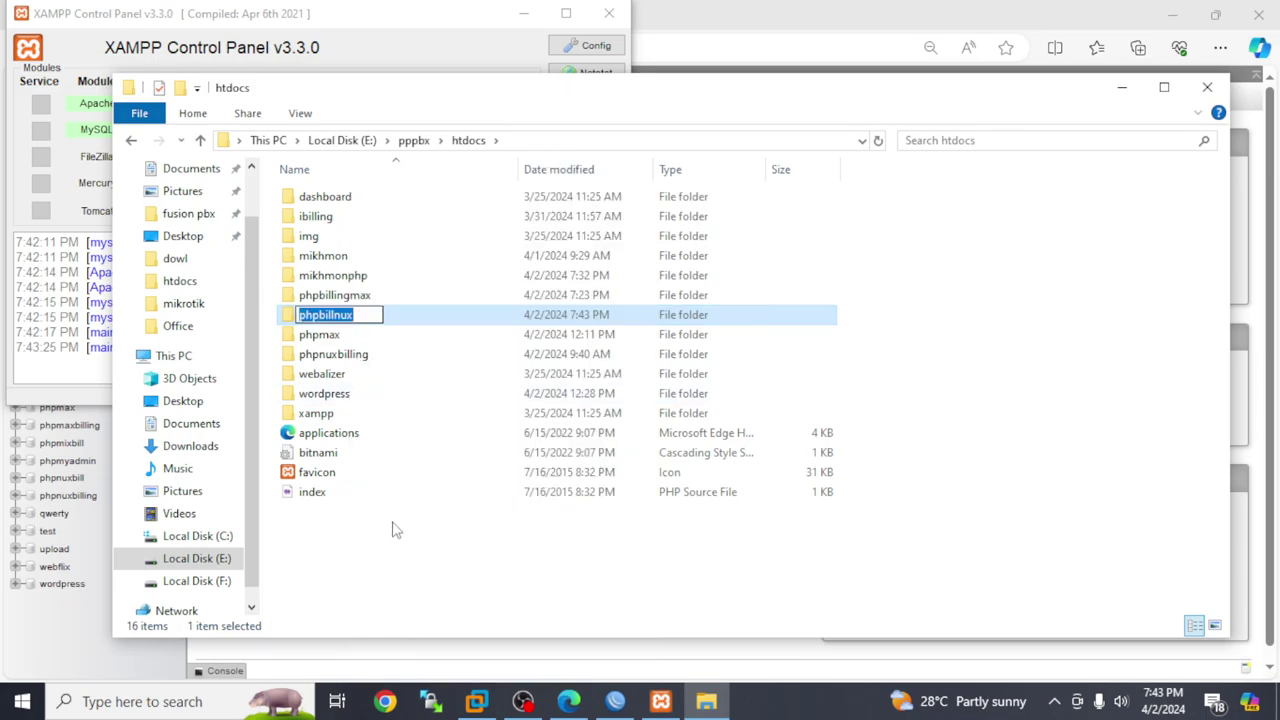
pyautogui.click(394, 526)
# Add a database called phpbillnux via New in phpMyAdmin's tree
pyautogui.click(1122, 88)
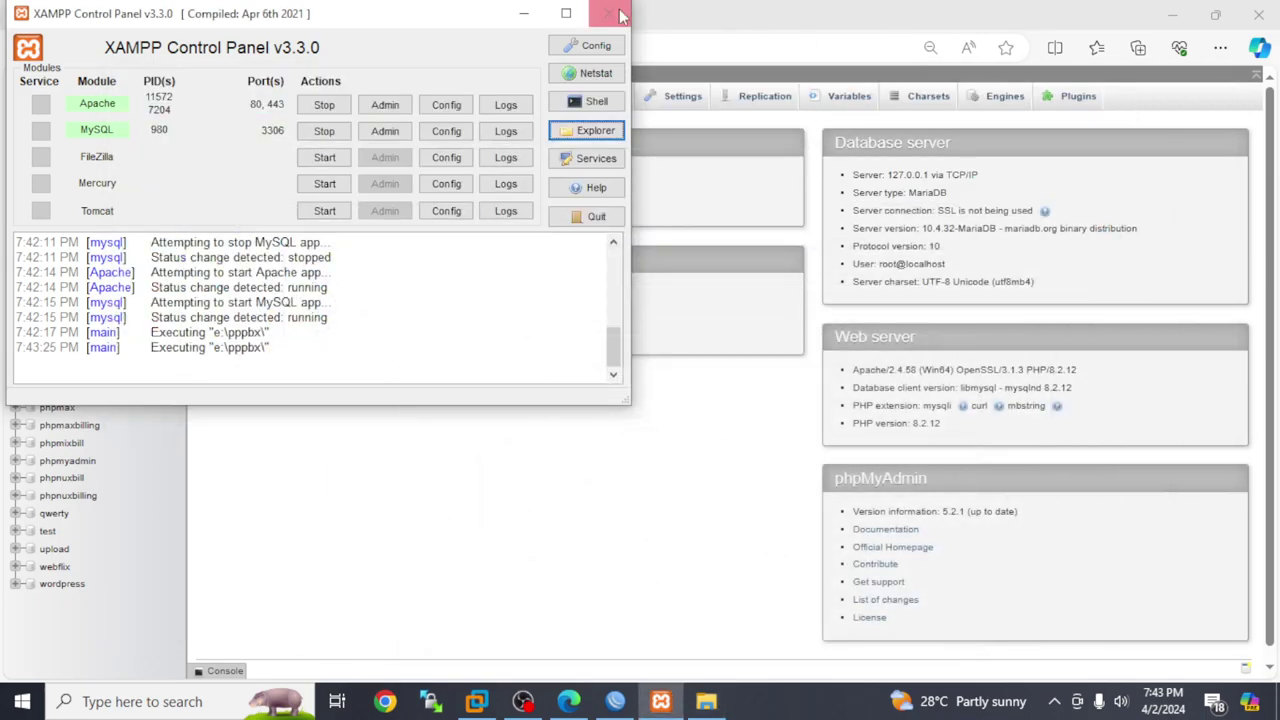
pyautogui.click(523, 13)
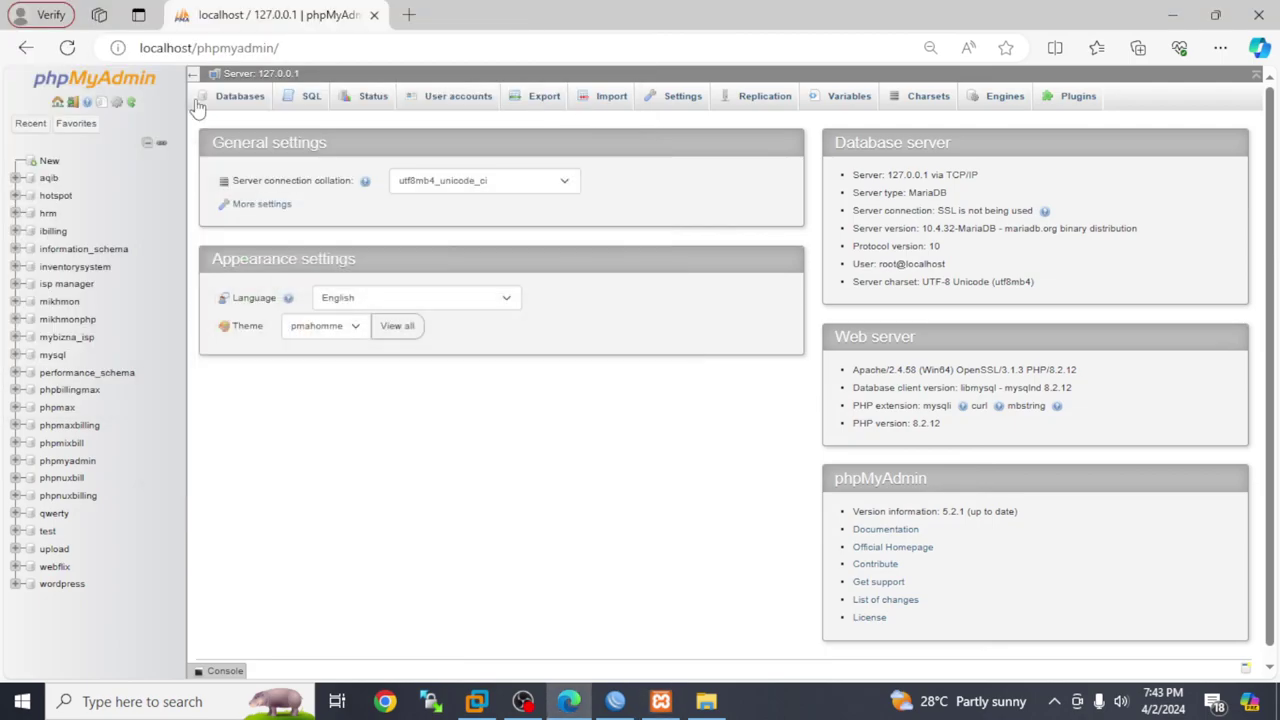
pyautogui.click(52, 164)
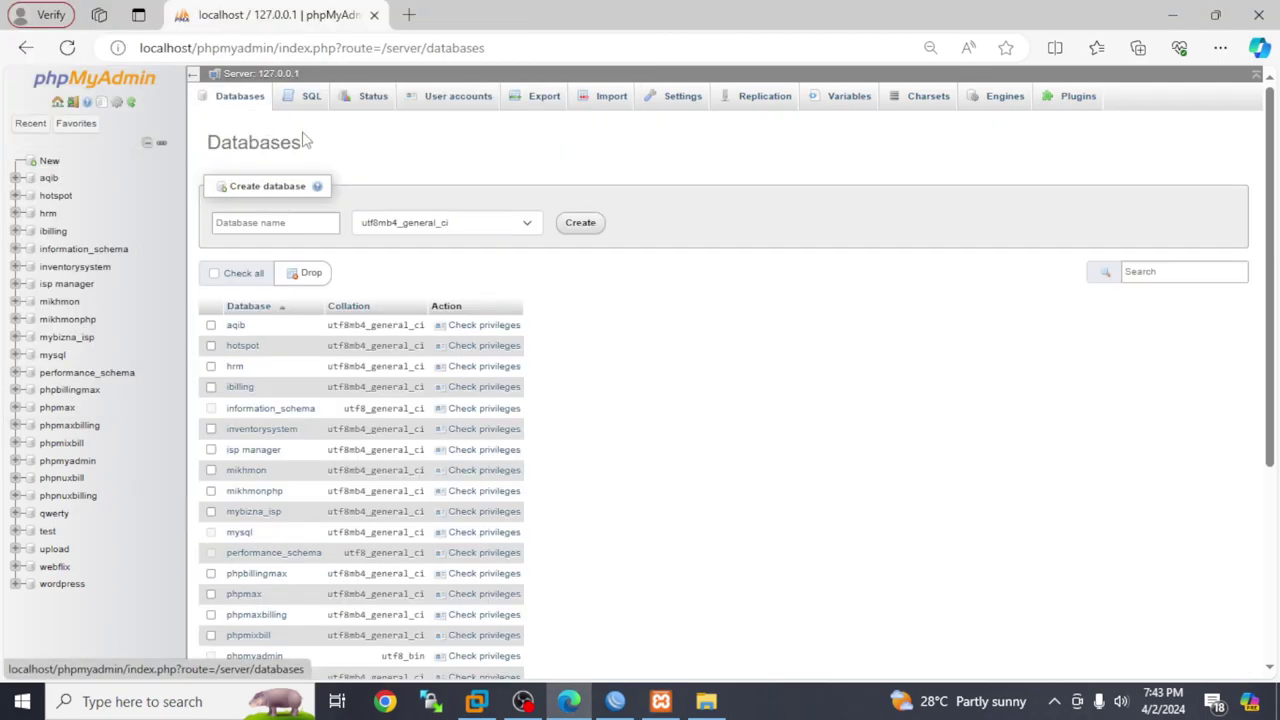
pyautogui.click(252, 222)
pyautogui.write('phpbillnux')
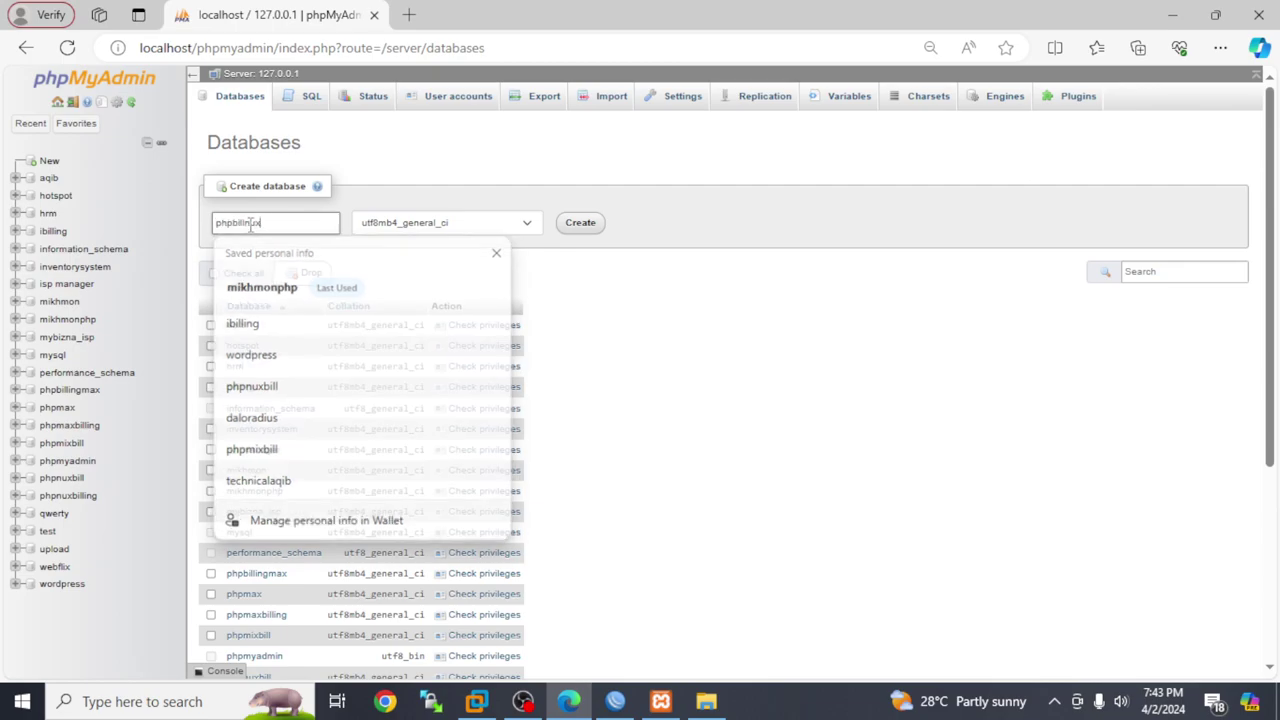
pyautogui.click(563, 223)
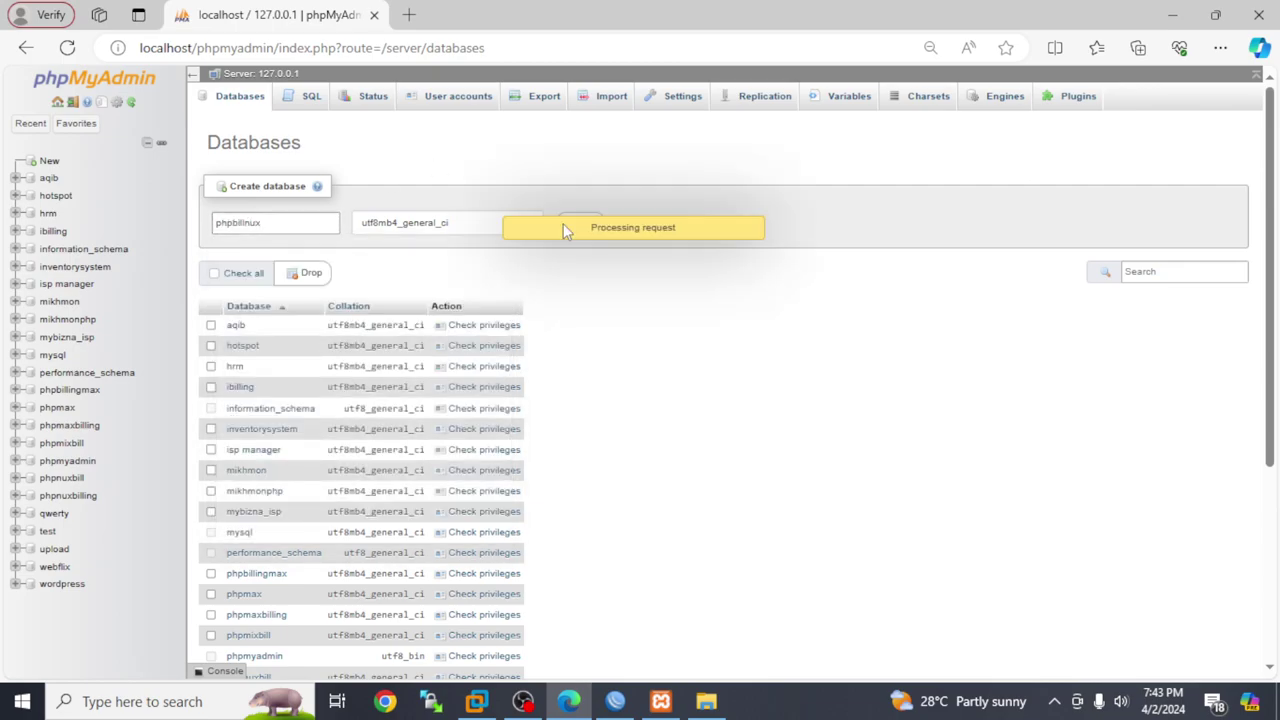
pyautogui.click(408, 15)
# Load localhost/phpbillnux and continue past the PHPNuxBill installer's passed system test
pyautogui.write('k')
pyautogui.press('BackSpace')
pyautogui.write('lo')
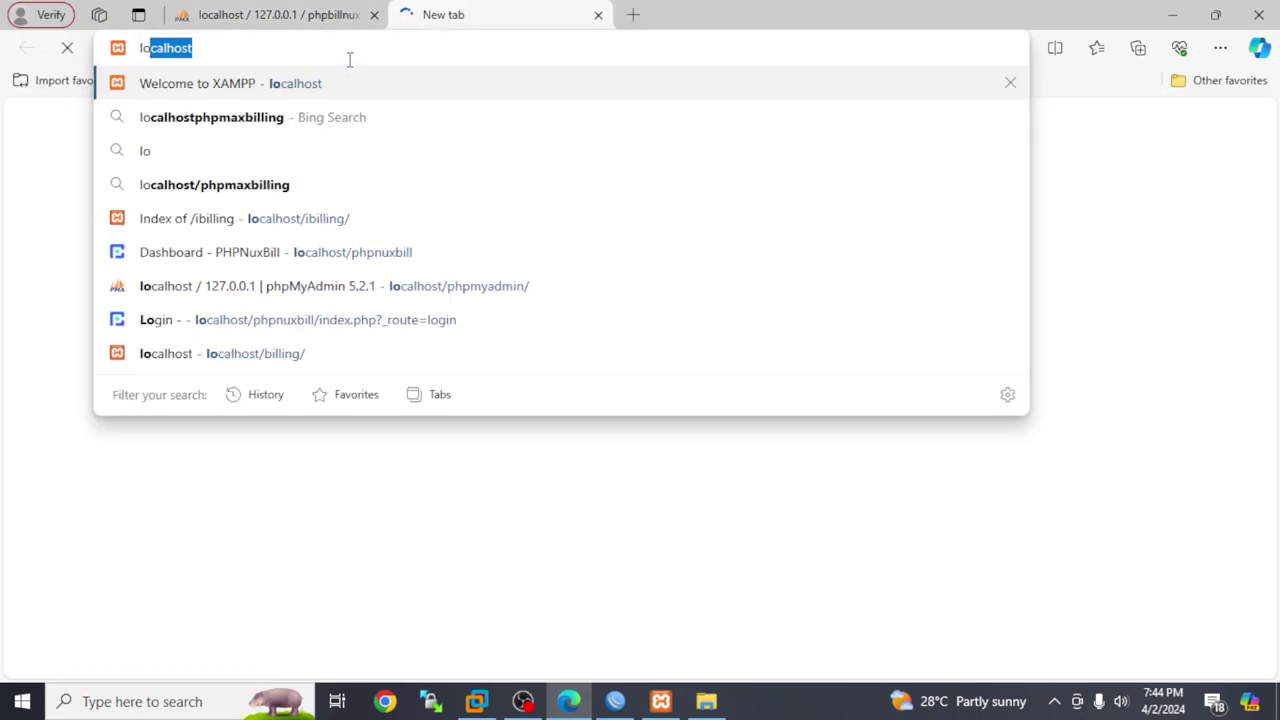
pyautogui.write('ca')
pyautogui.press('Right')
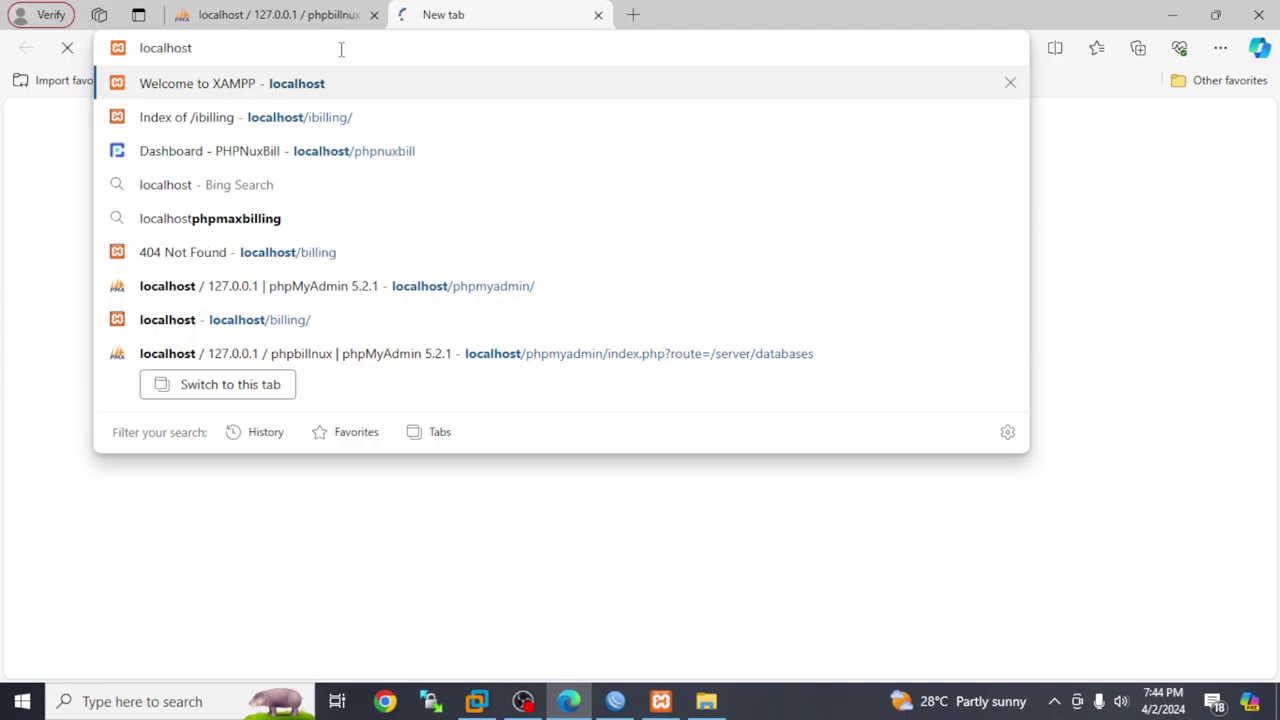
pyautogui.write('/phpbillnux')
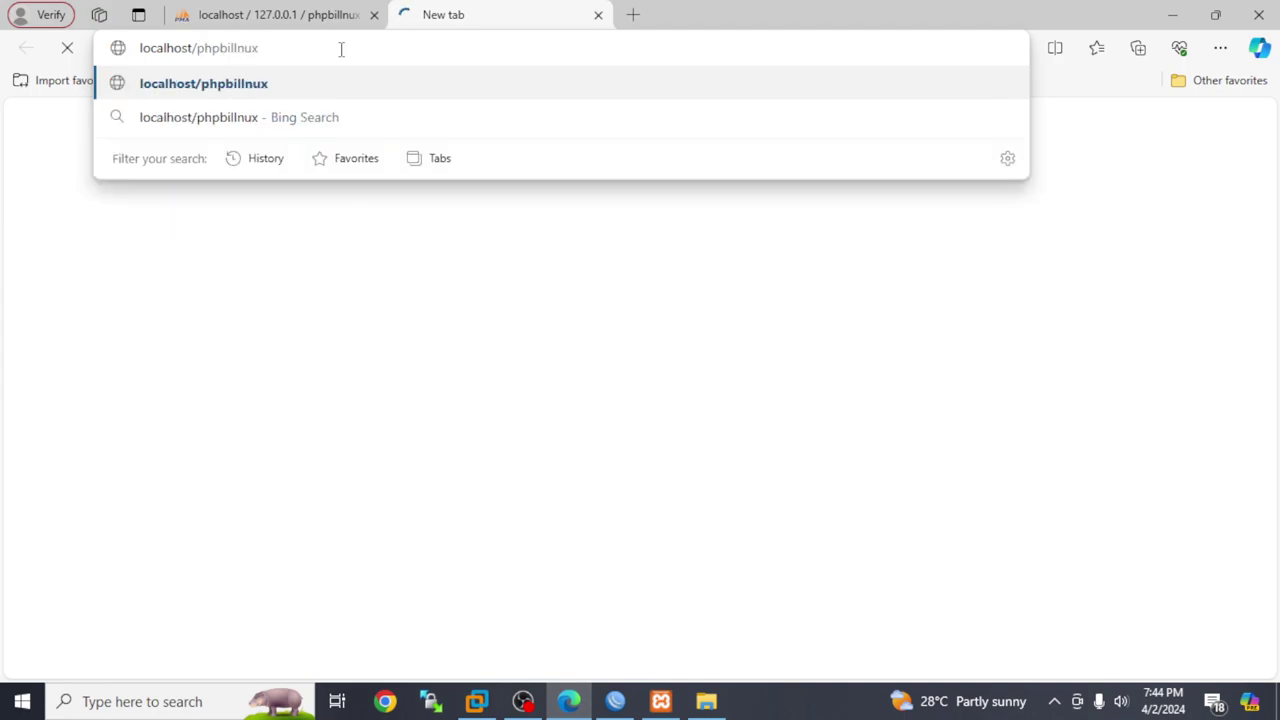
pyautogui.press('Return')
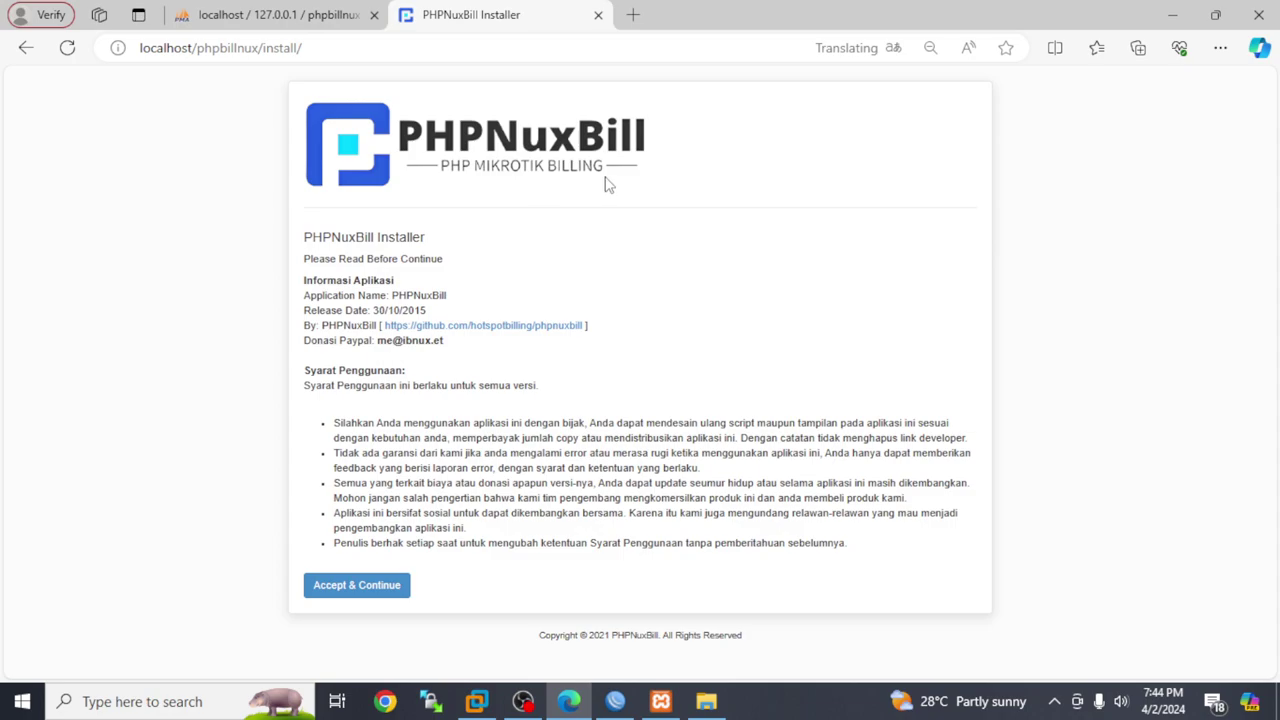
pyautogui.click(360, 584)
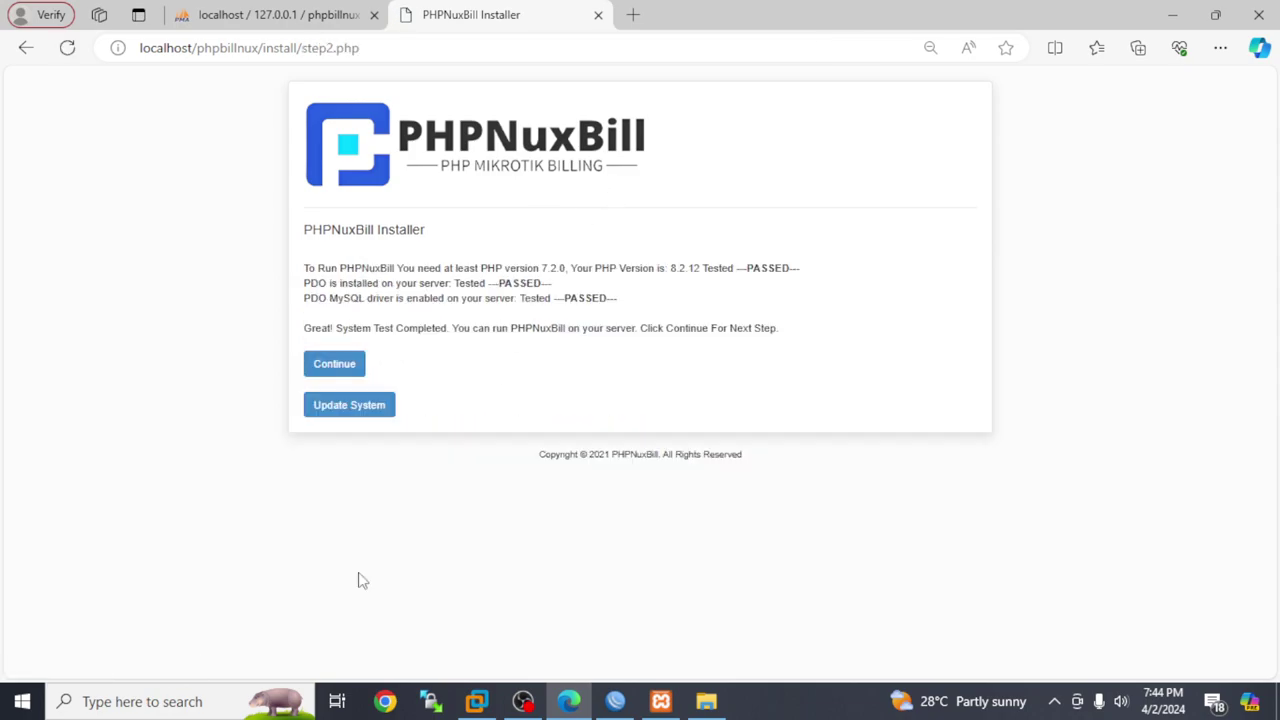
# Submit database settings: host localhost, user root, database phpbillnux, Install Radius Table ticked
pyautogui.click(337, 366)
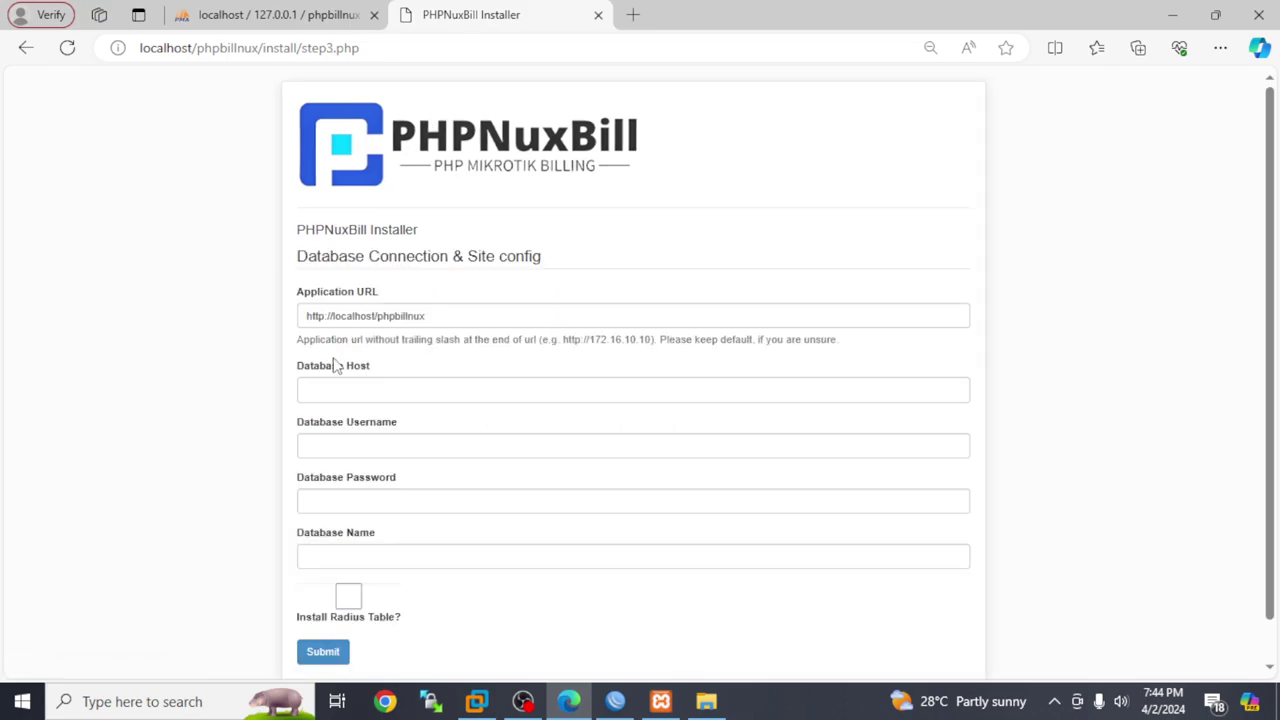
pyautogui.click(351, 390)
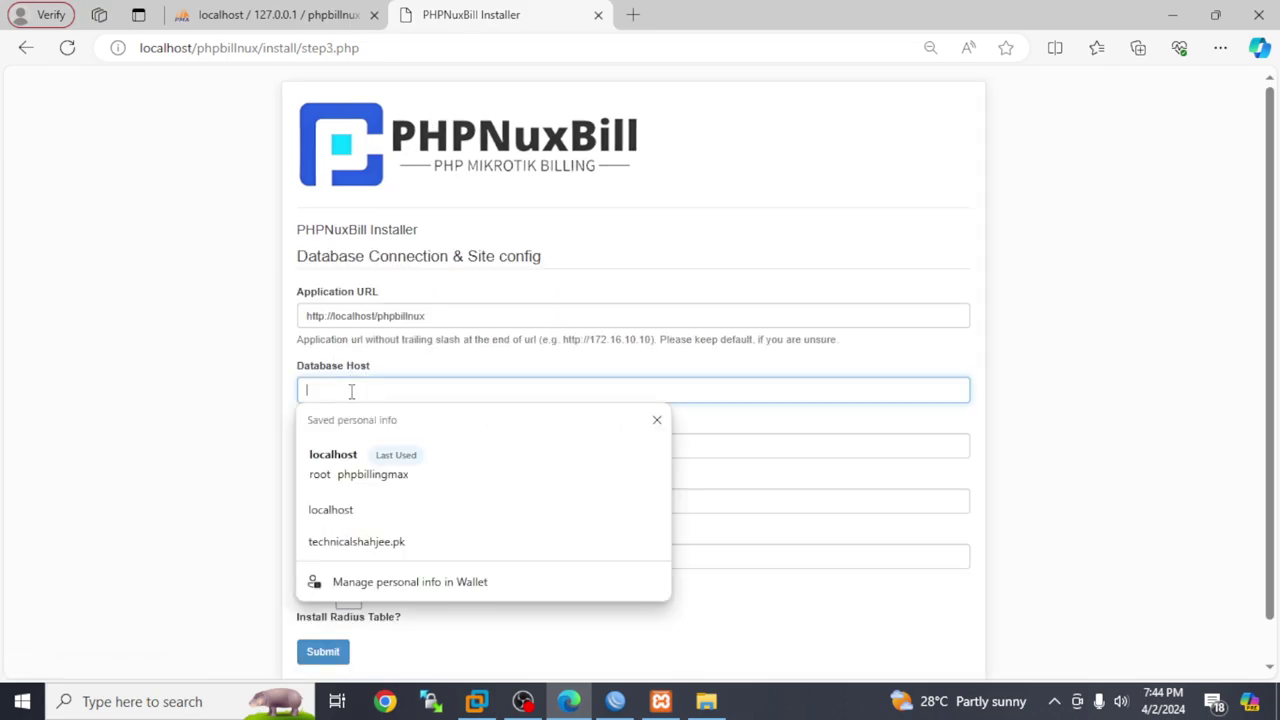
pyautogui.click(352, 457)
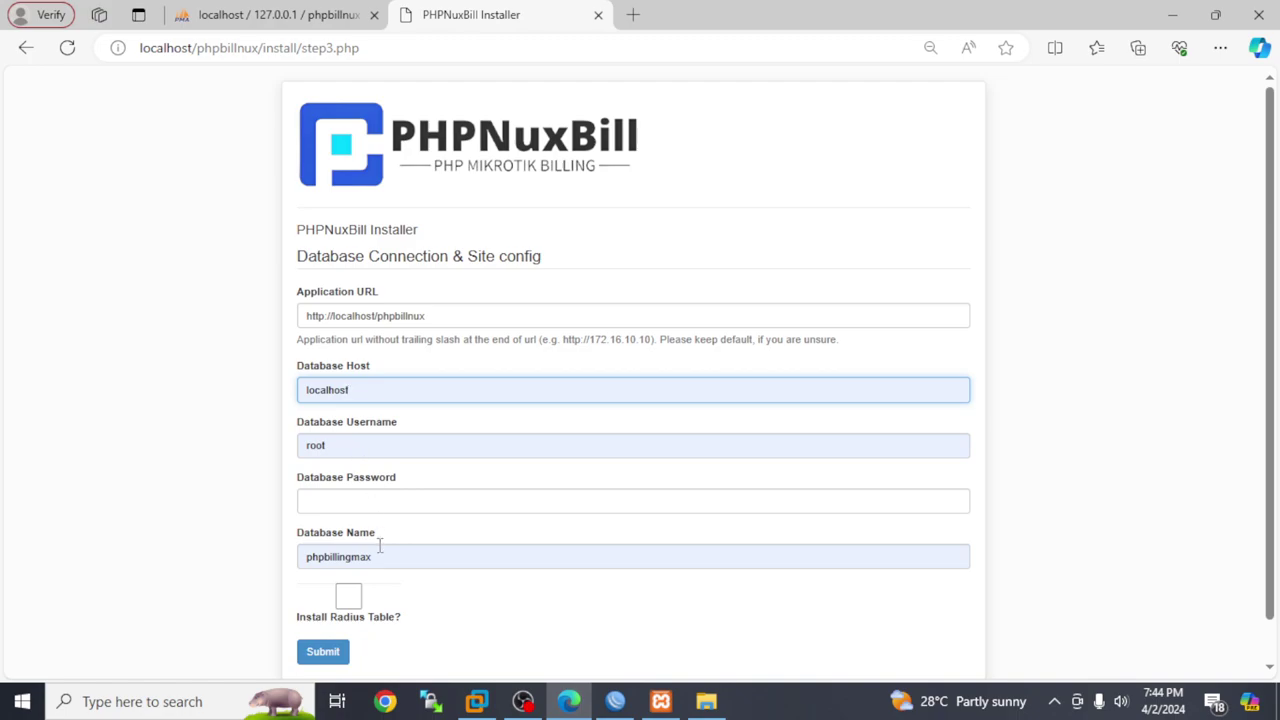
pyautogui.moveTo(380, 560); pyautogui.dragTo(240, 565)
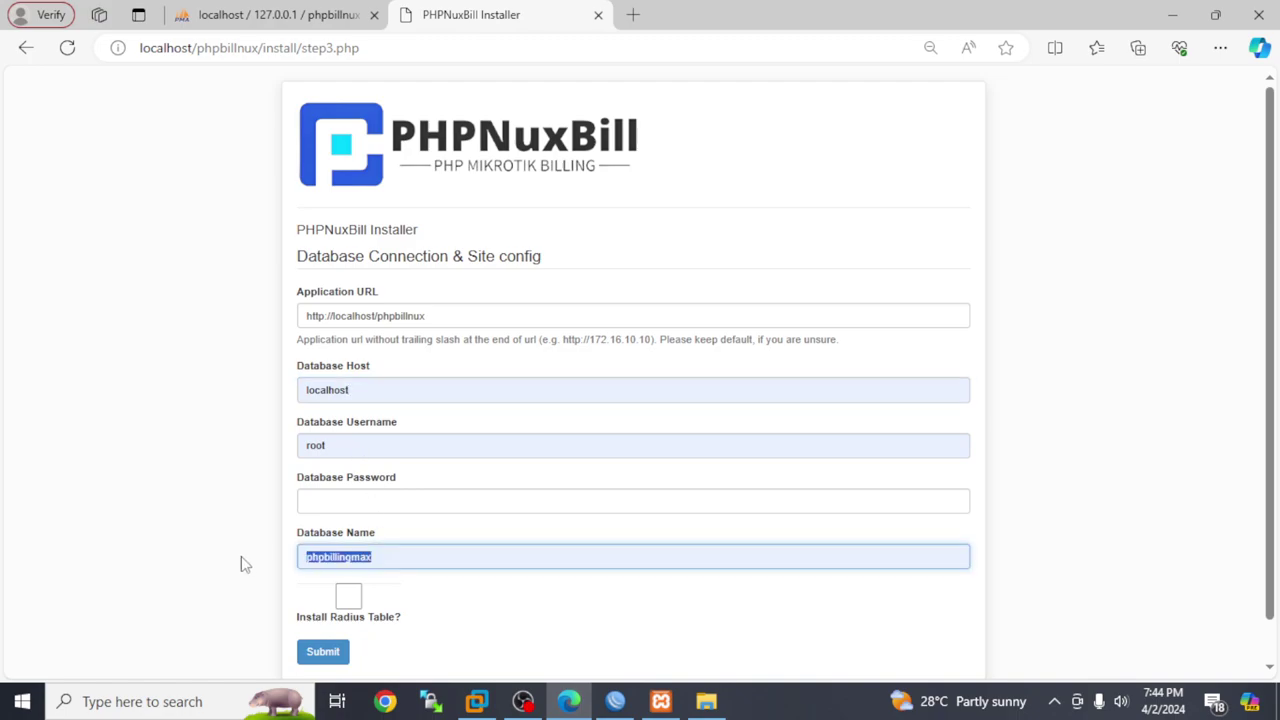
pyautogui.write('phpbillnux')
pyautogui.click(348, 598)
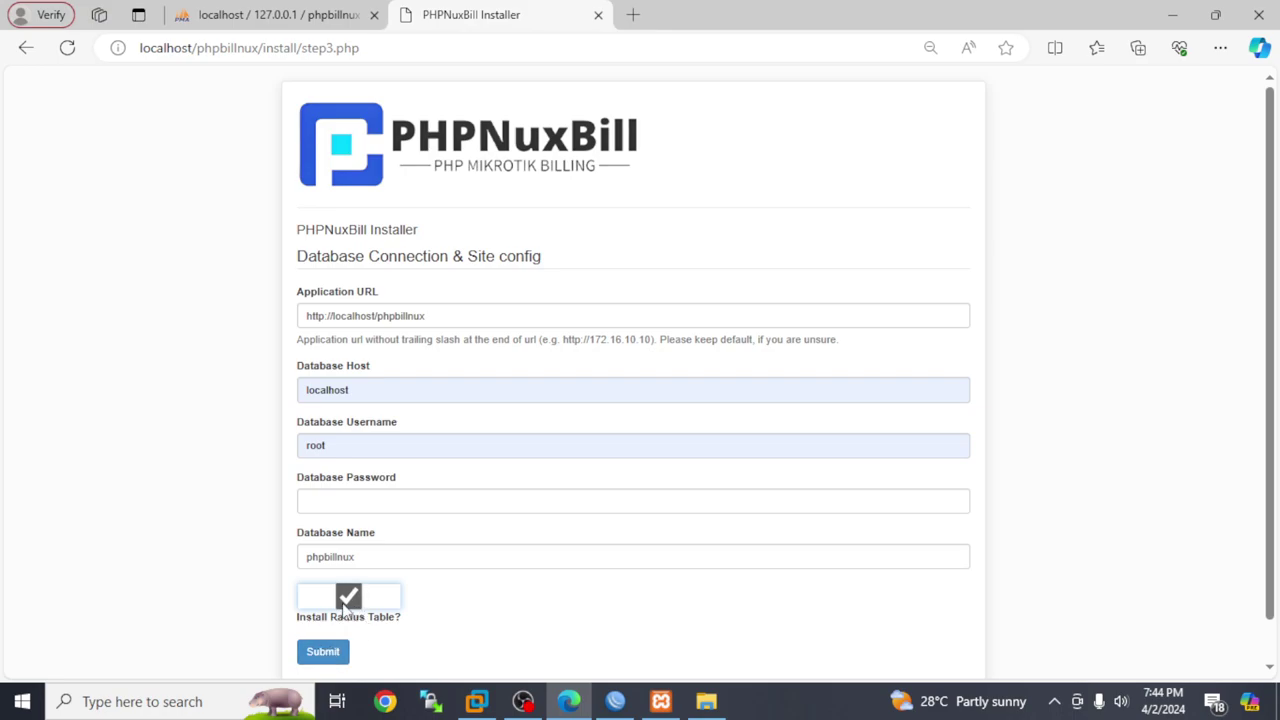
pyautogui.click(348, 598)
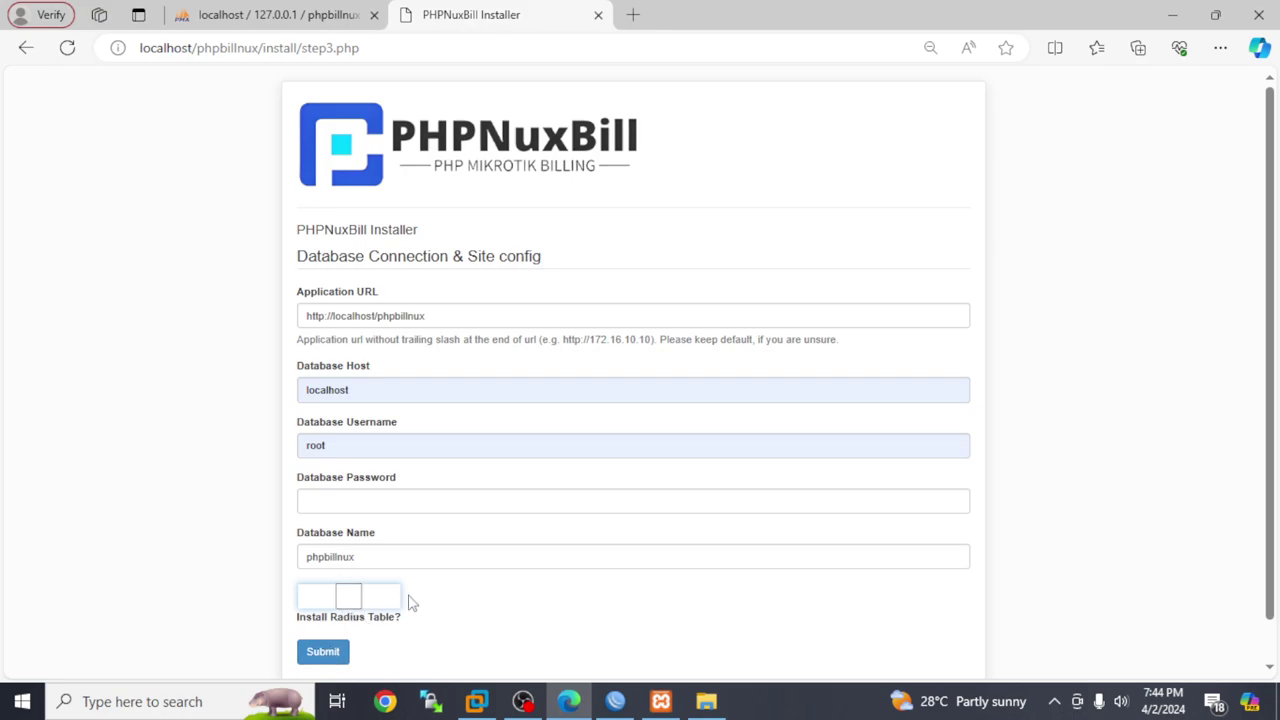
pyautogui.click(357, 600)
pyautogui.click(337, 653)
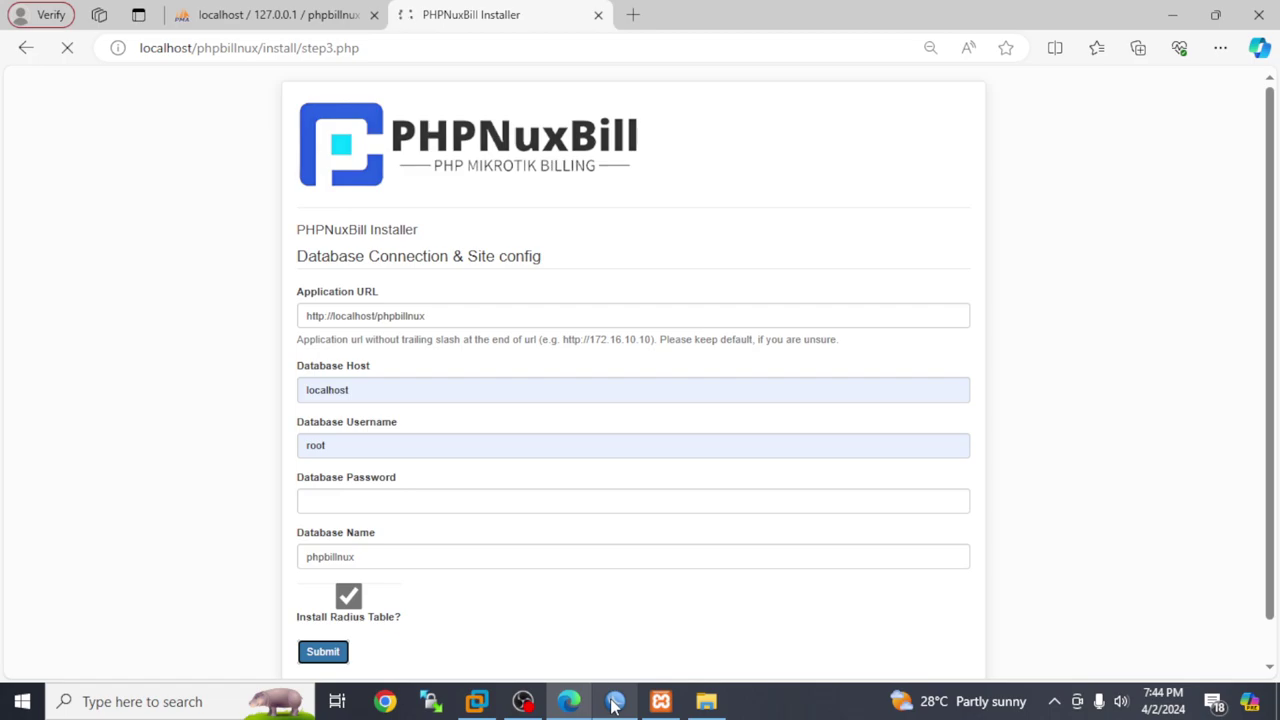
# Confirm the mikrotik VM shows its MikroTik 6.49.7 login prompt, then switch to WinBox
pyautogui.click(470, 701)
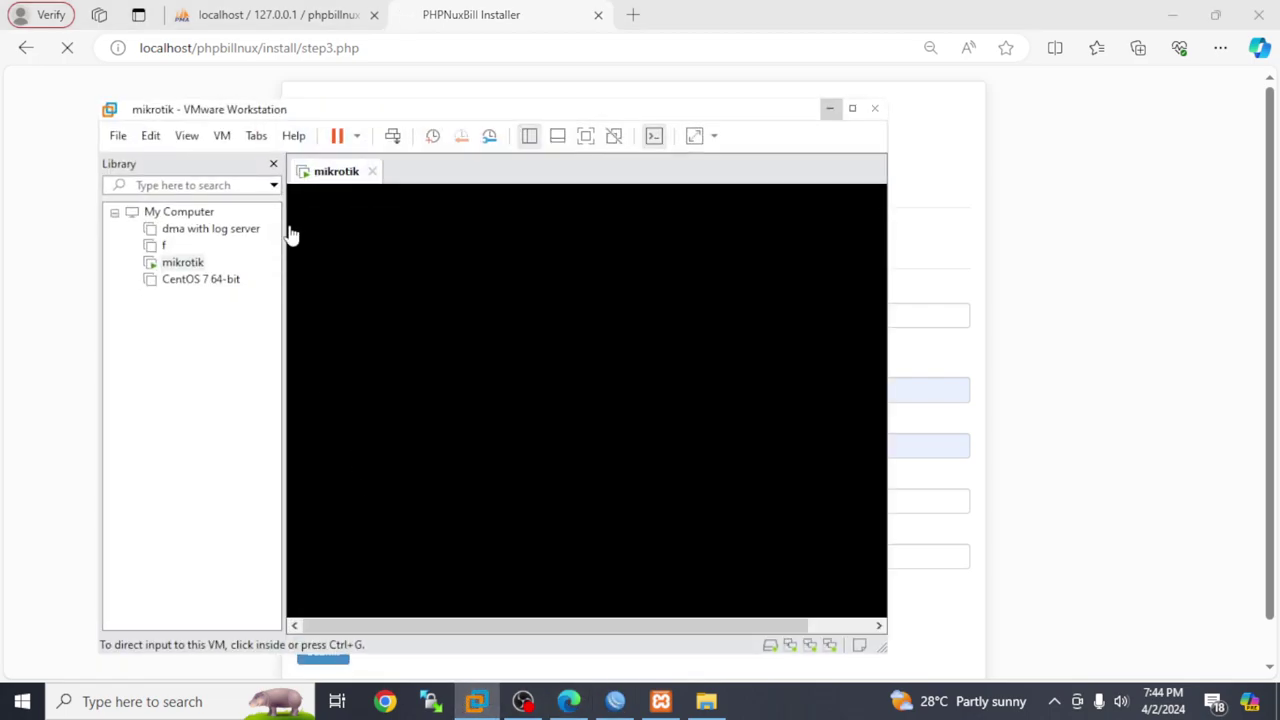
pyautogui.click(186, 262)
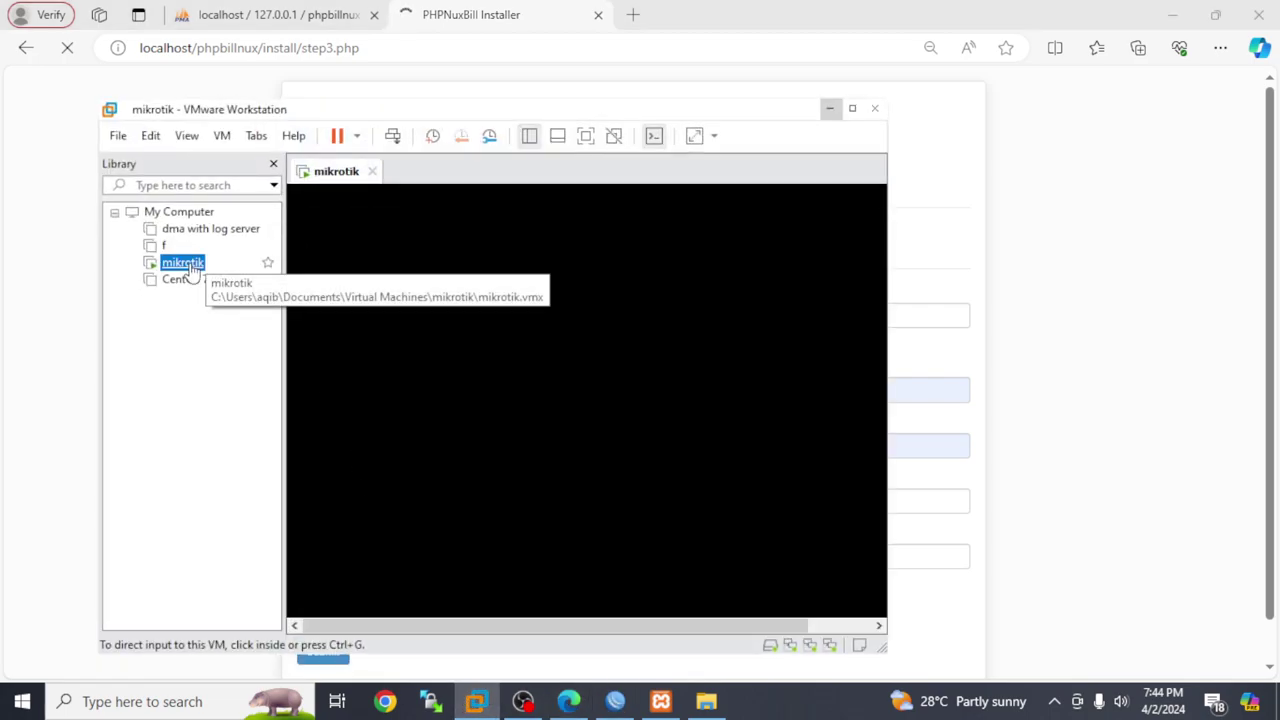
pyautogui.click(446, 332)
pyautogui.hotkey('ctrl', 'alt')
pyautogui.click(829, 108)
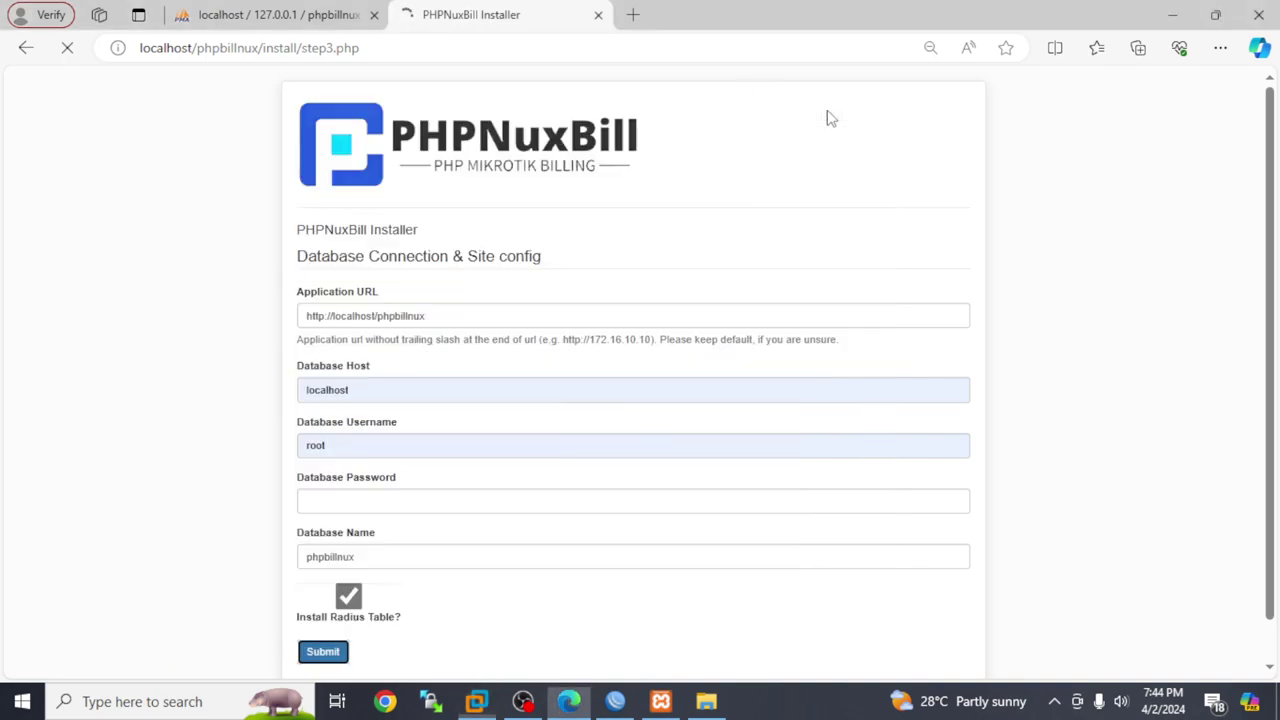
pyautogui.click(614, 703)
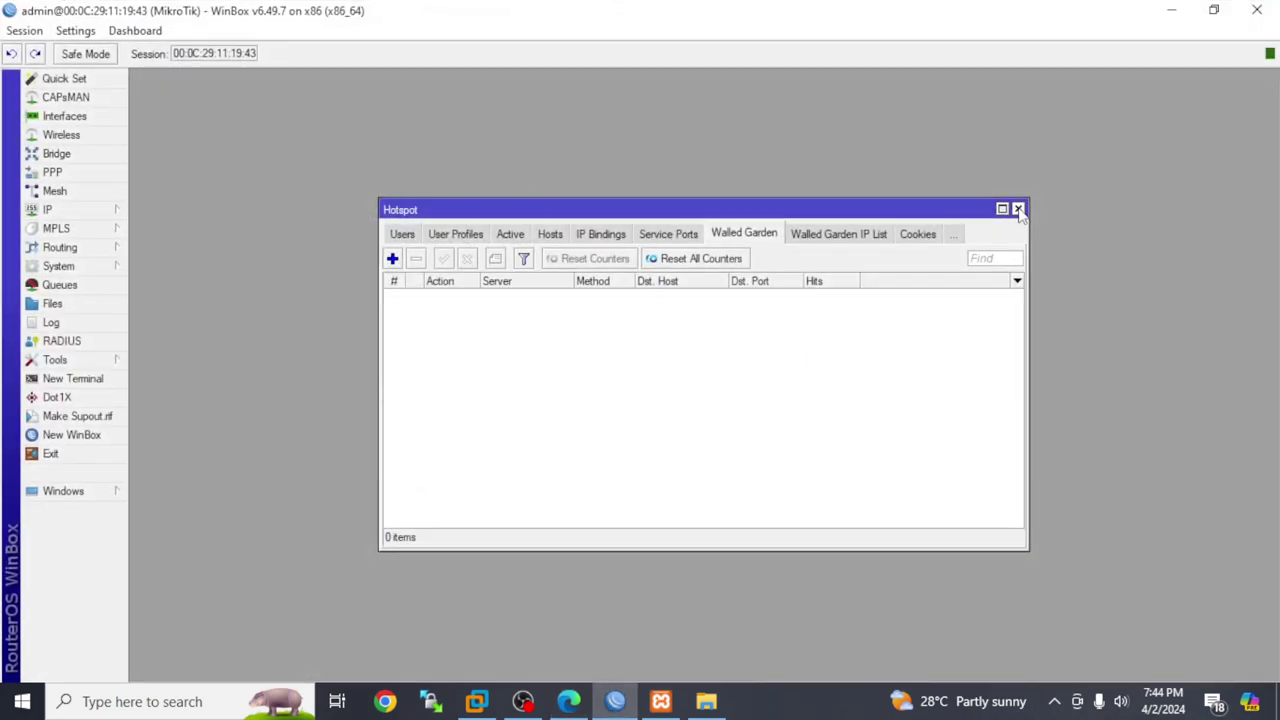
# Close Hotspot and delete the vlan641 interface, leaving Up-LINK, VM and ether1
pyautogui.click(401, 235)
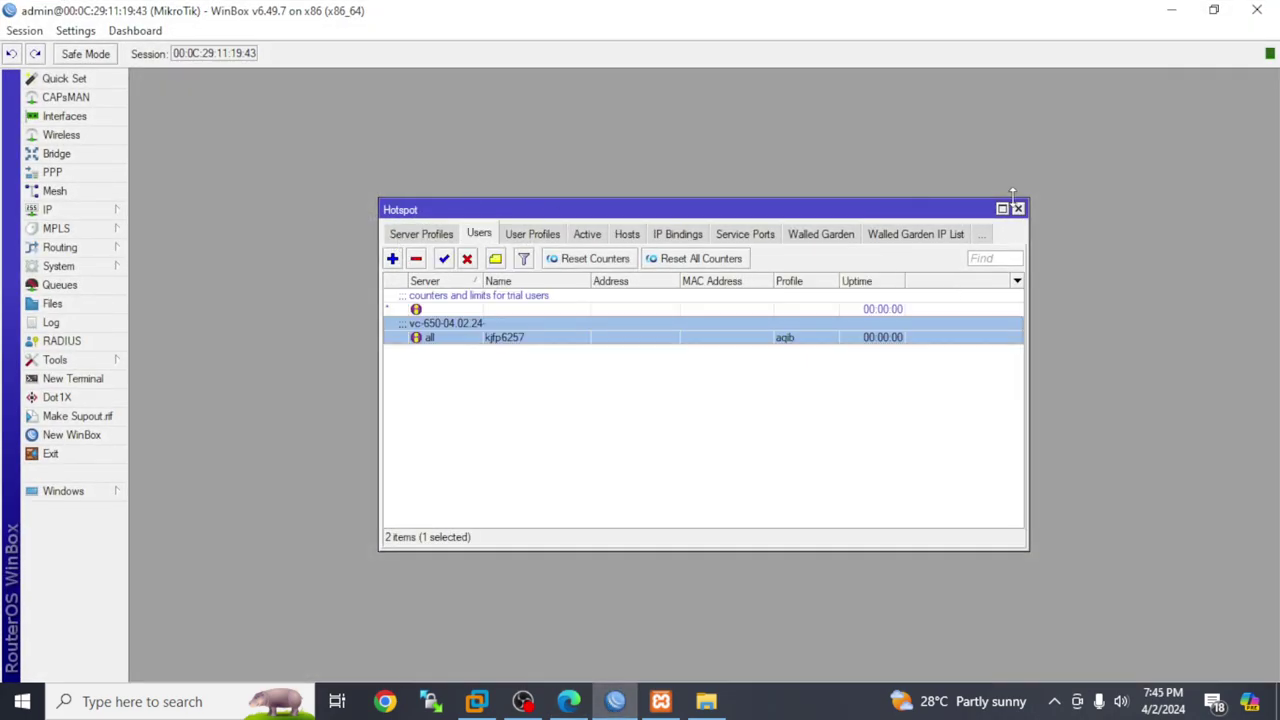
pyautogui.click(1018, 209)
pyautogui.click(64, 116)
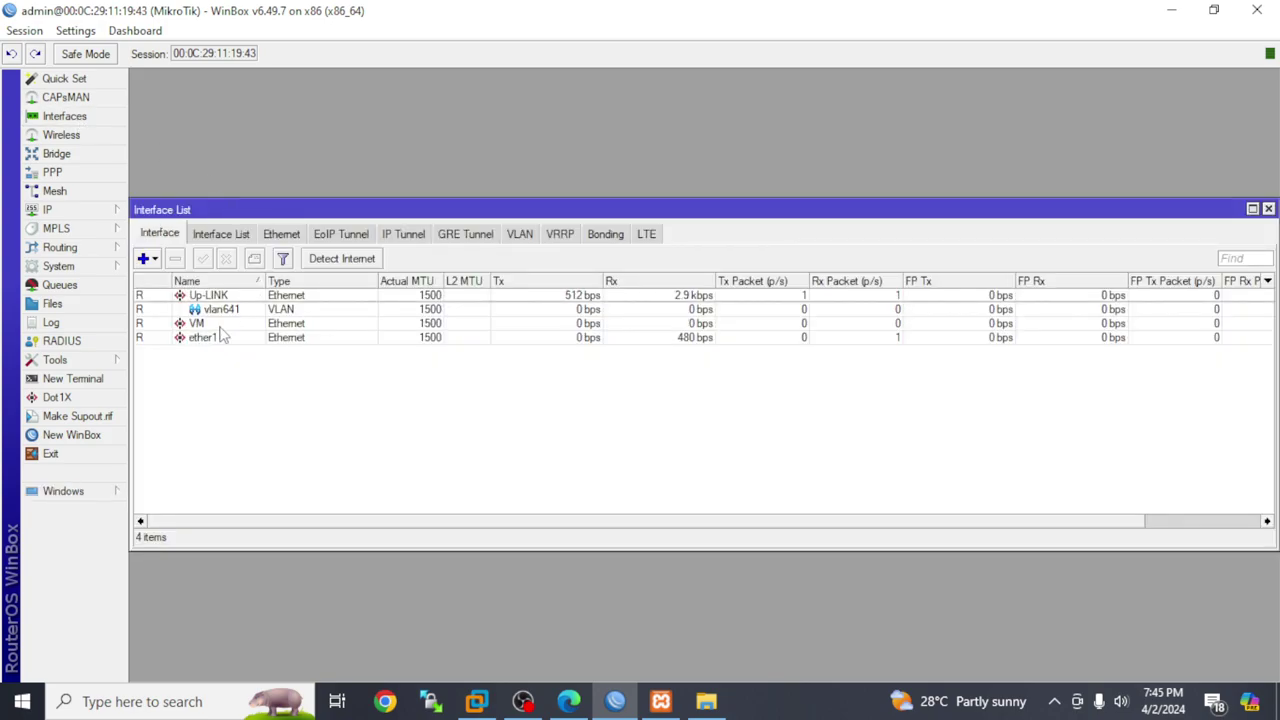
pyautogui.click(521, 233)
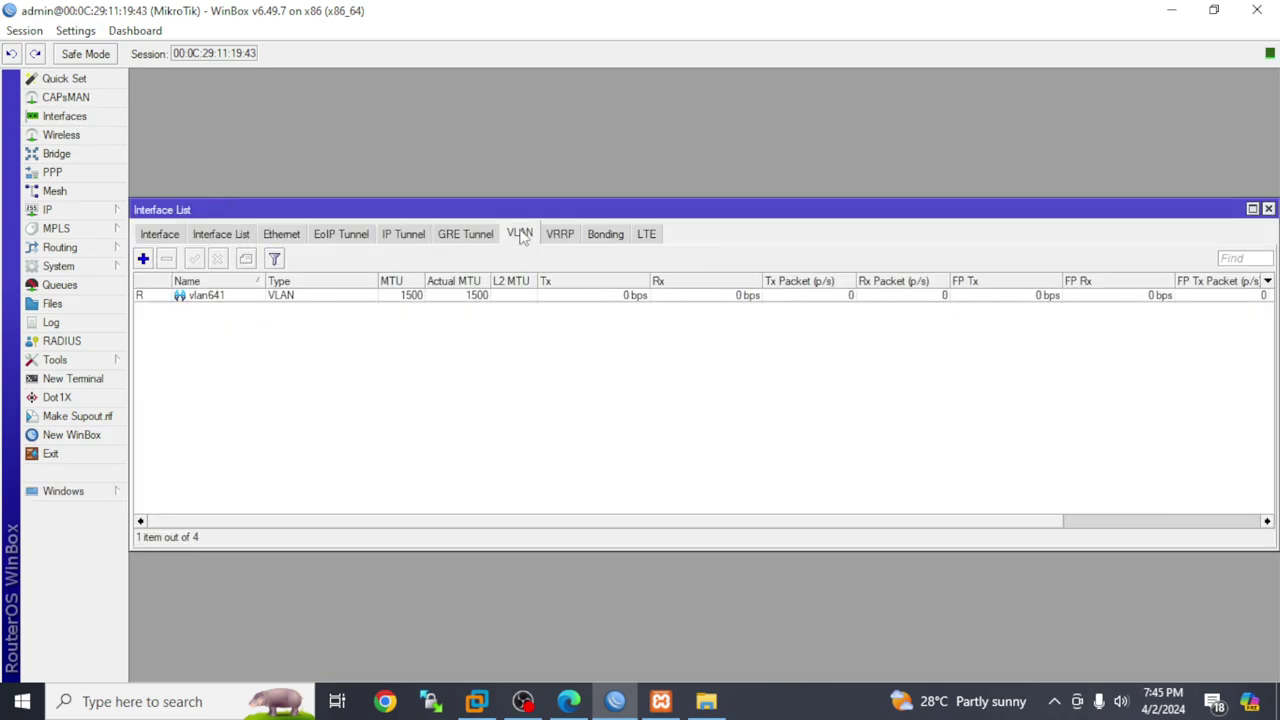
pyautogui.click(407, 296)
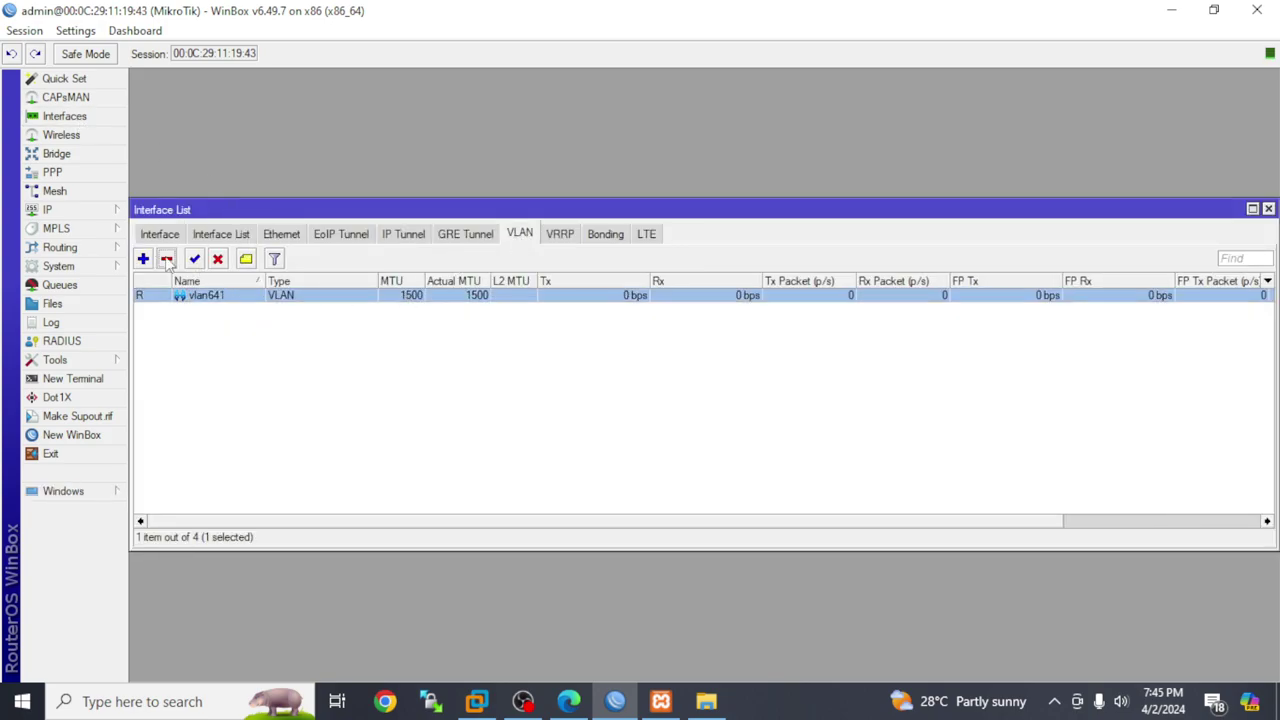
pyautogui.click(167, 259)
pyautogui.click(172, 237)
pyautogui.click(238, 240)
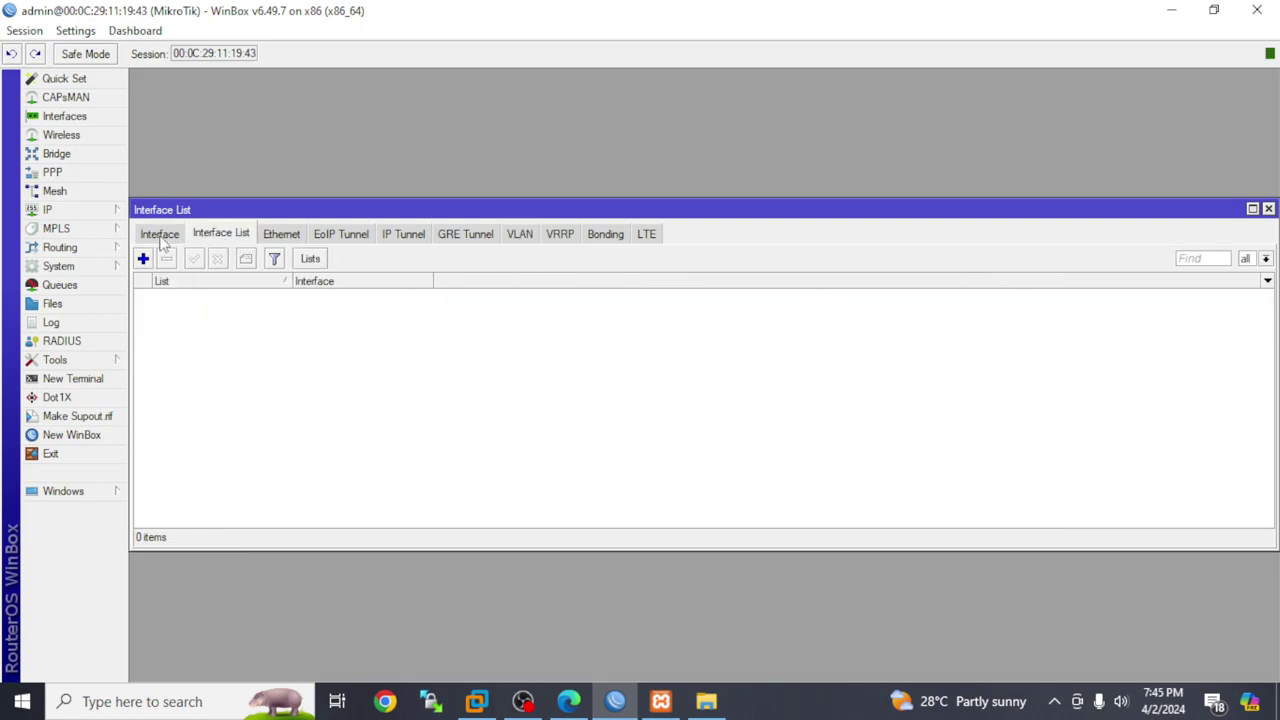
pyautogui.click(160, 237)
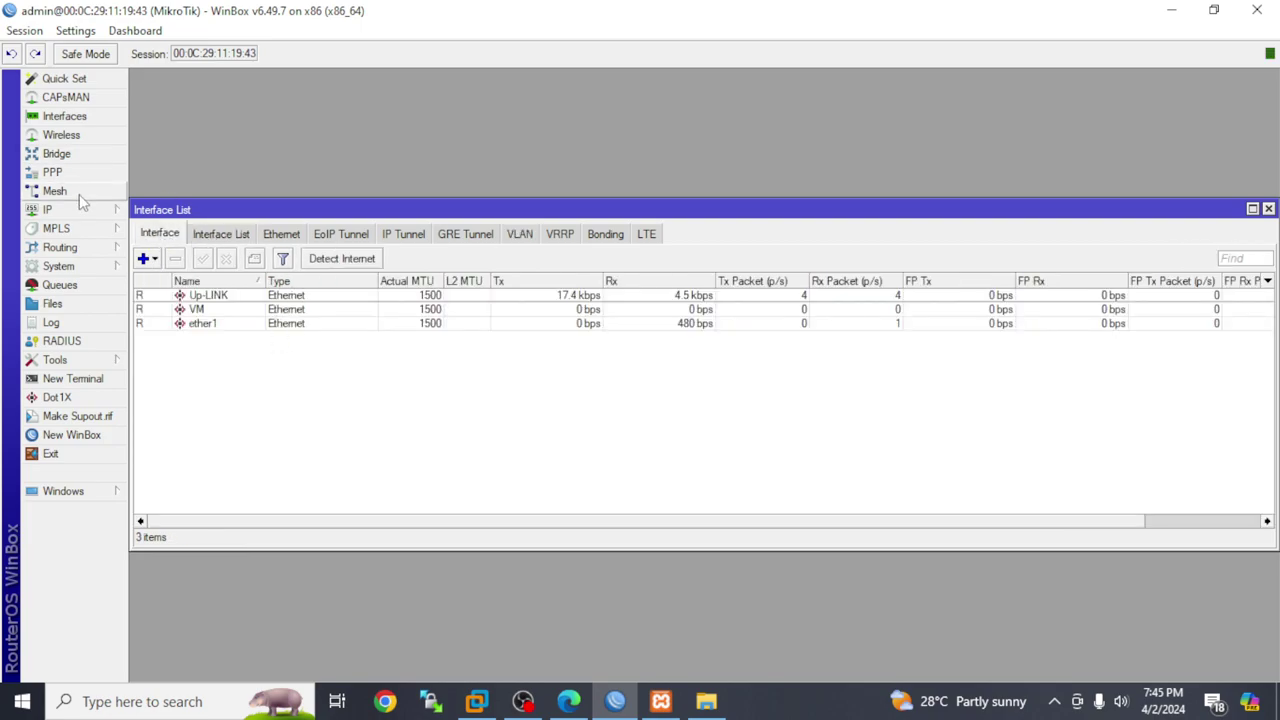
# Inspect the 192.168.0.109/24 address on VM in the IP address list
pyautogui.click(74, 205)
pyautogui.click(165, 248)
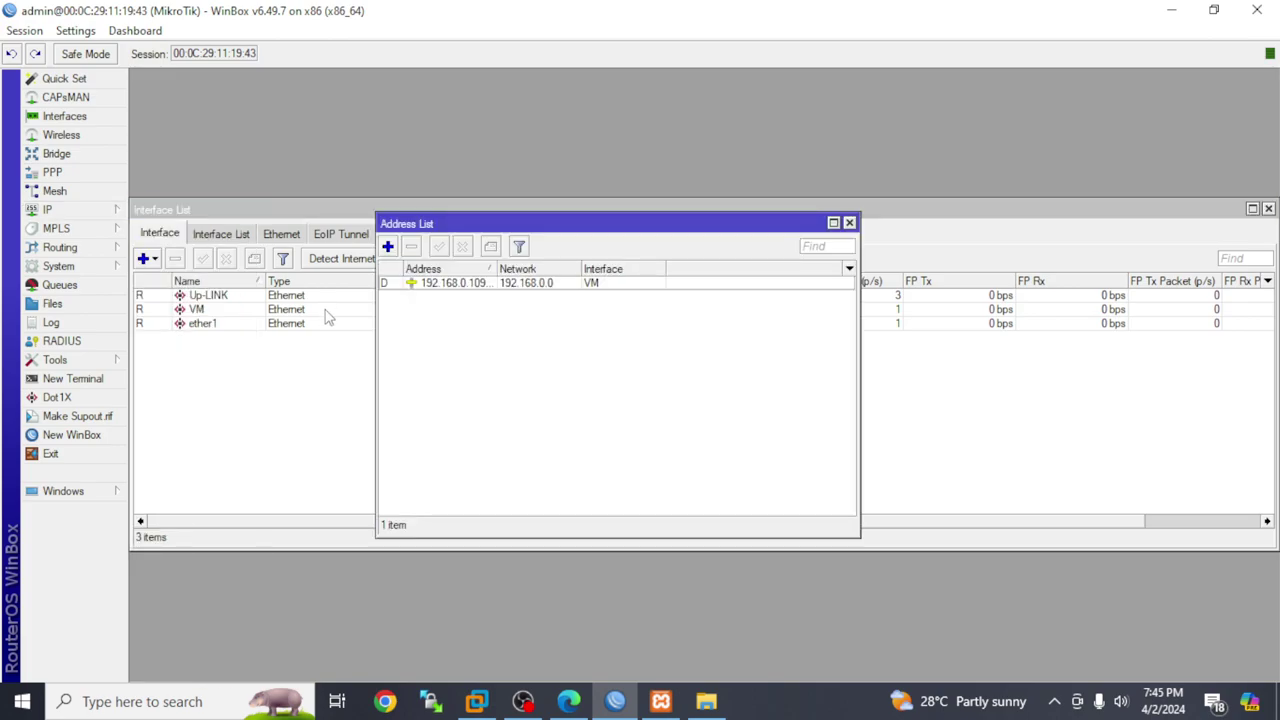
pyautogui.doubleClick(489, 285)
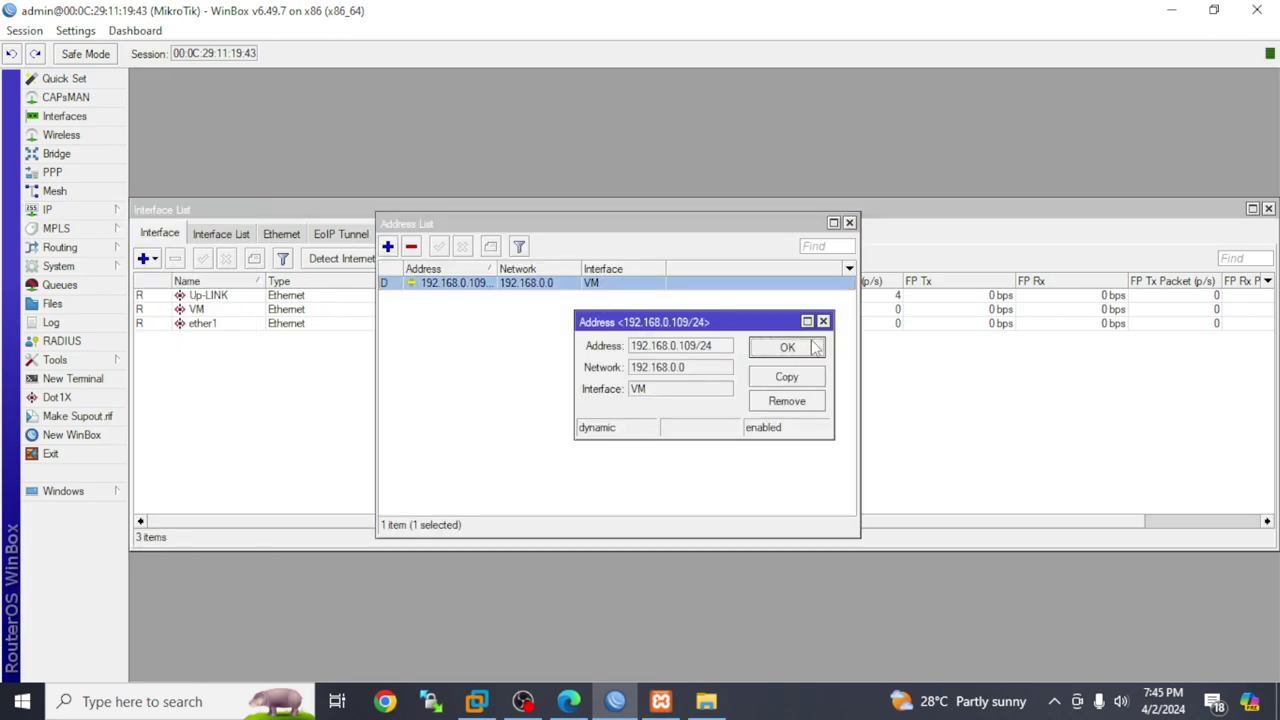
pyautogui.click(787, 347)
# Check that VM's DHCP client lease comes from gateway 192.168.0.1
pyautogui.click(100, 213)
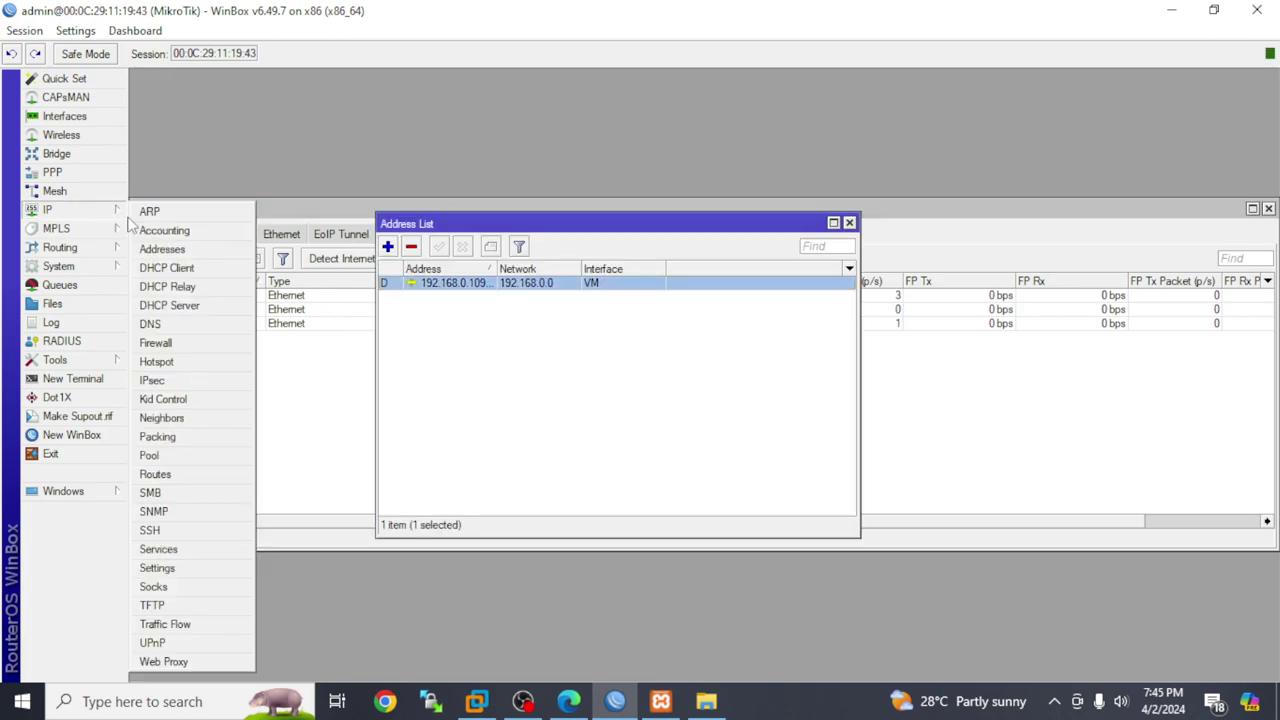
pyautogui.click(172, 268)
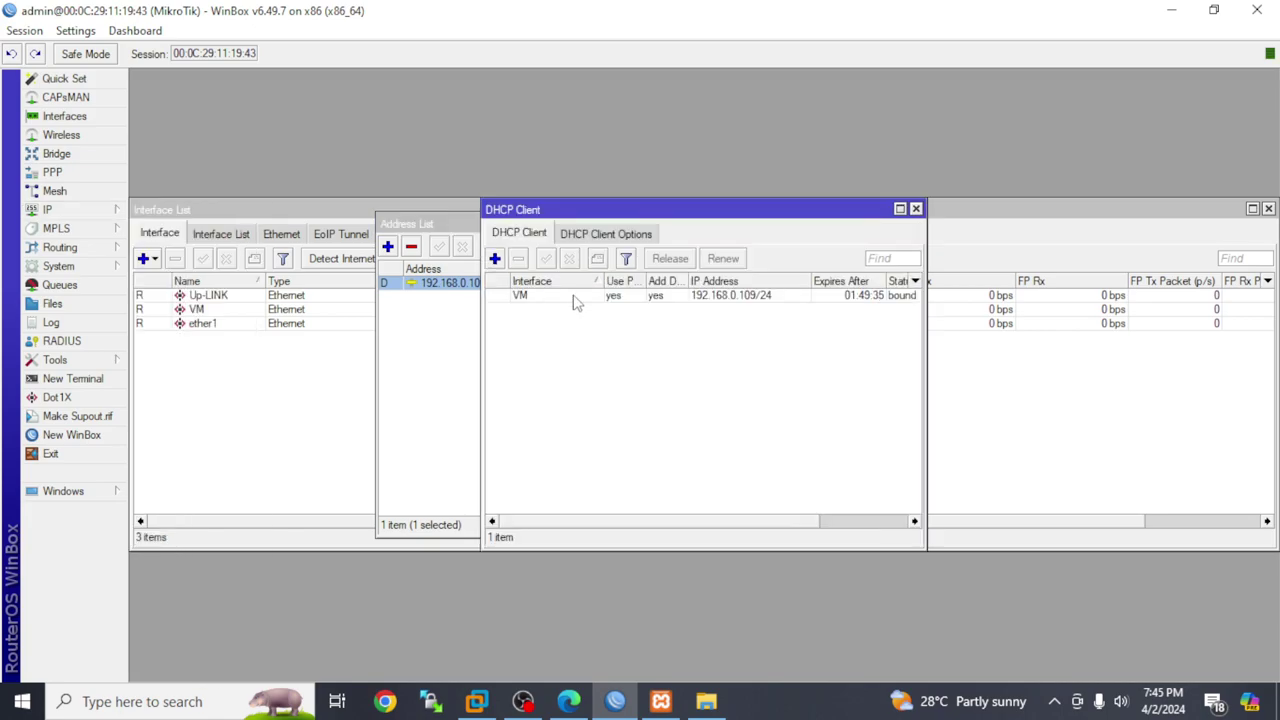
pyautogui.doubleClick(573, 297)
pyautogui.click(611, 267)
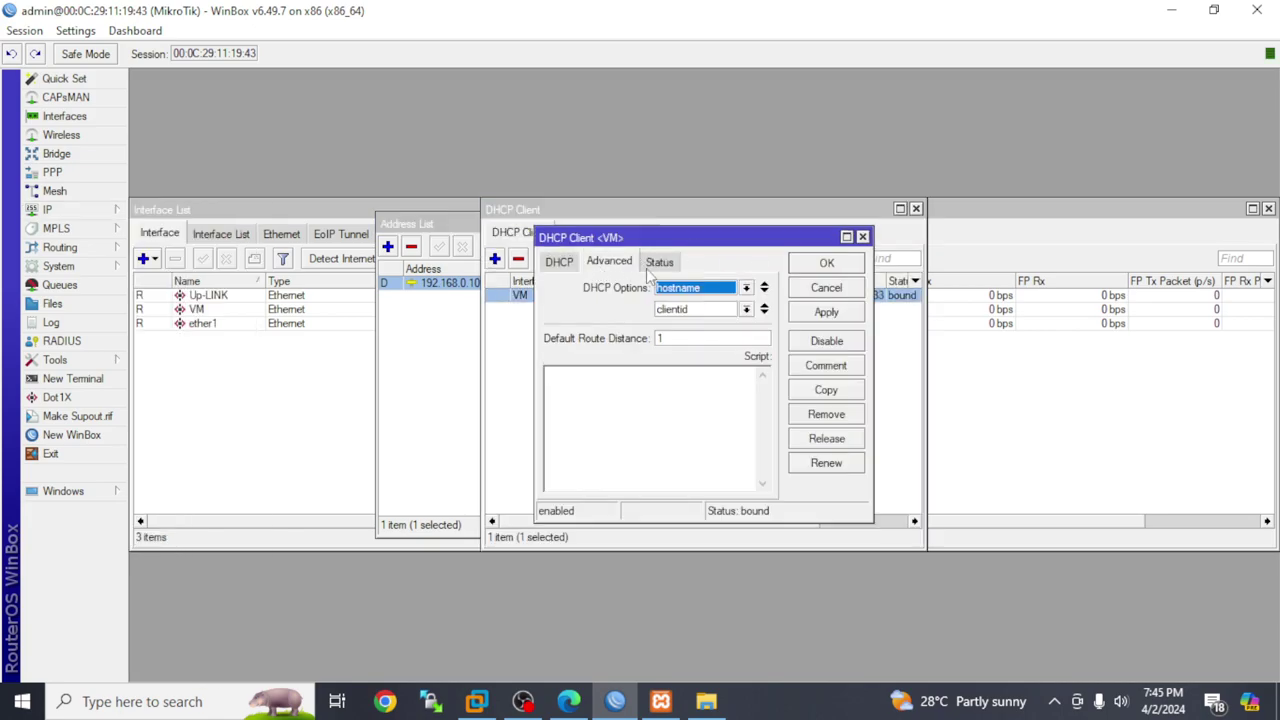
pyautogui.click(652, 268)
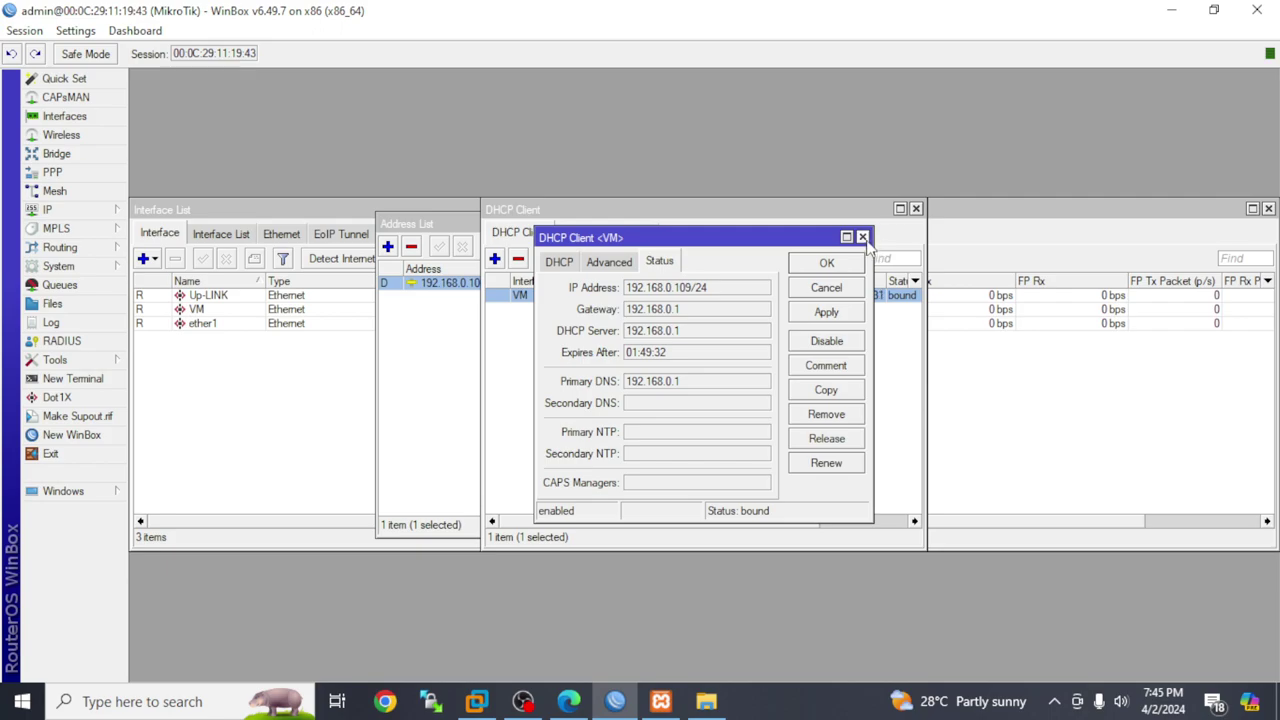
pyautogui.click(862, 238)
# Delete the 172.17.0.0/16 ip pool so no IP pools remain
pyautogui.click(80, 210)
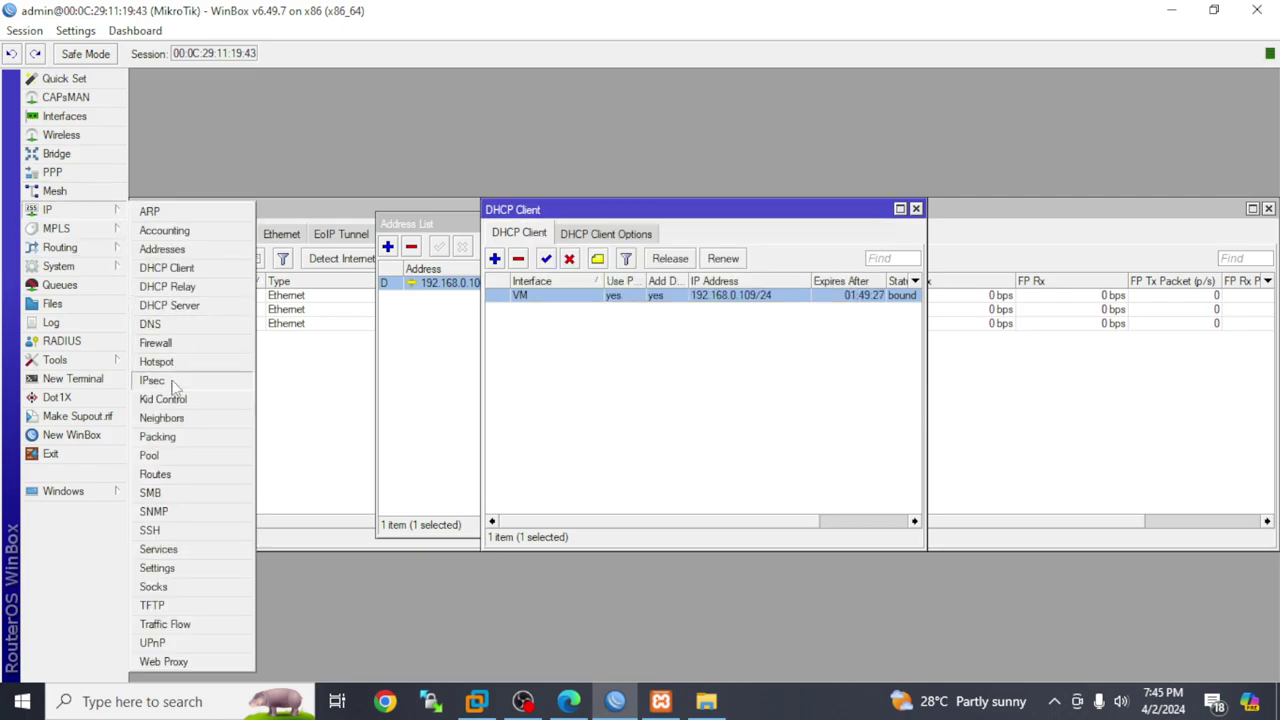
pyautogui.click(163, 460)
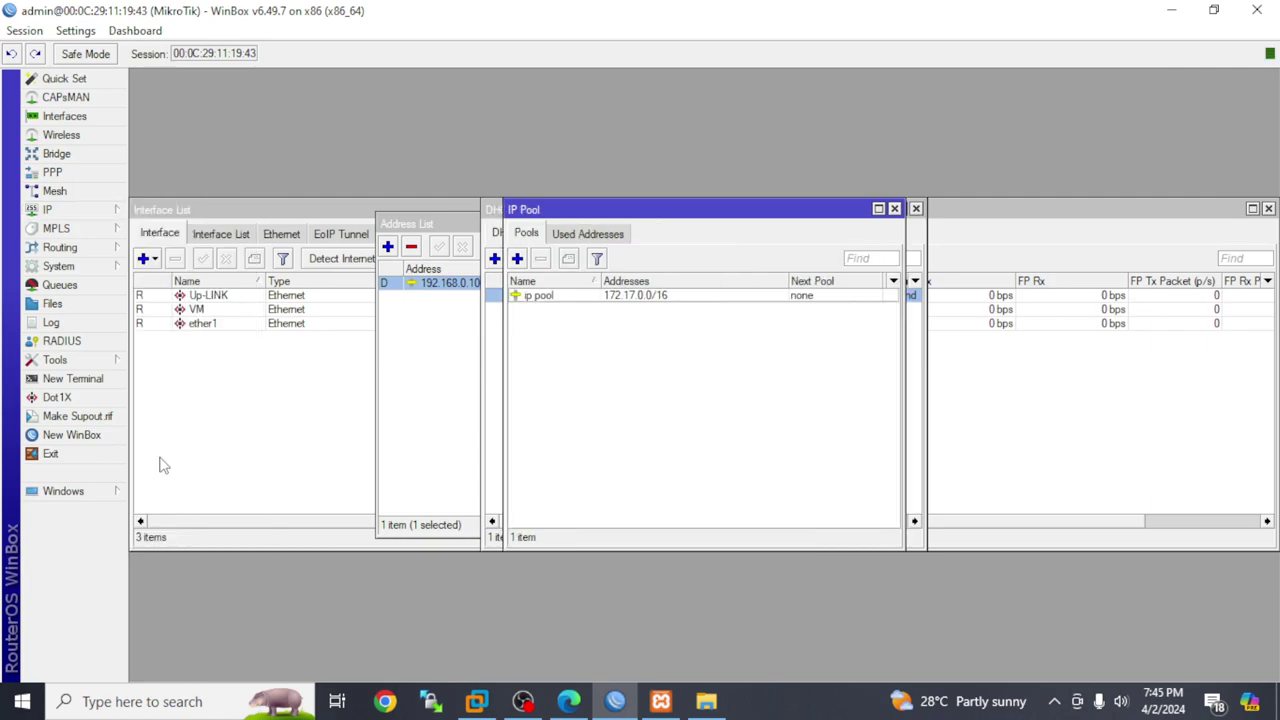
pyautogui.click(584, 296)
pyautogui.click(540, 258)
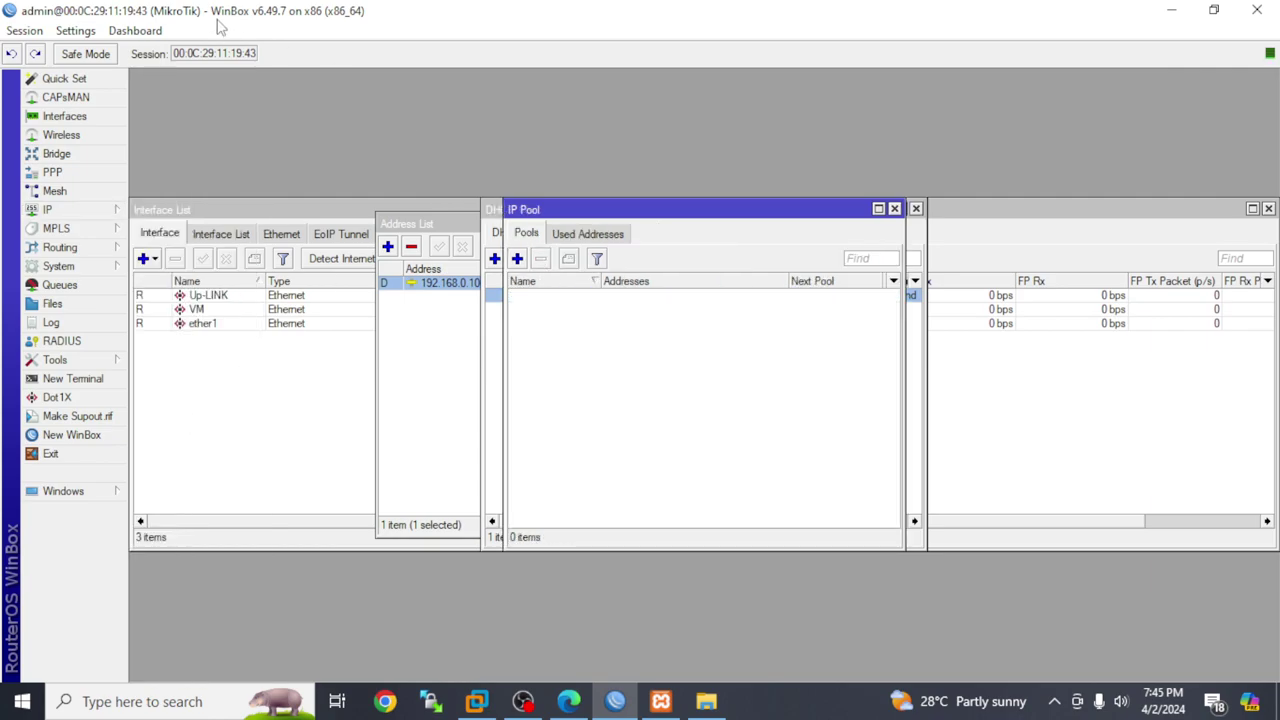
pyautogui.click(63, 212)
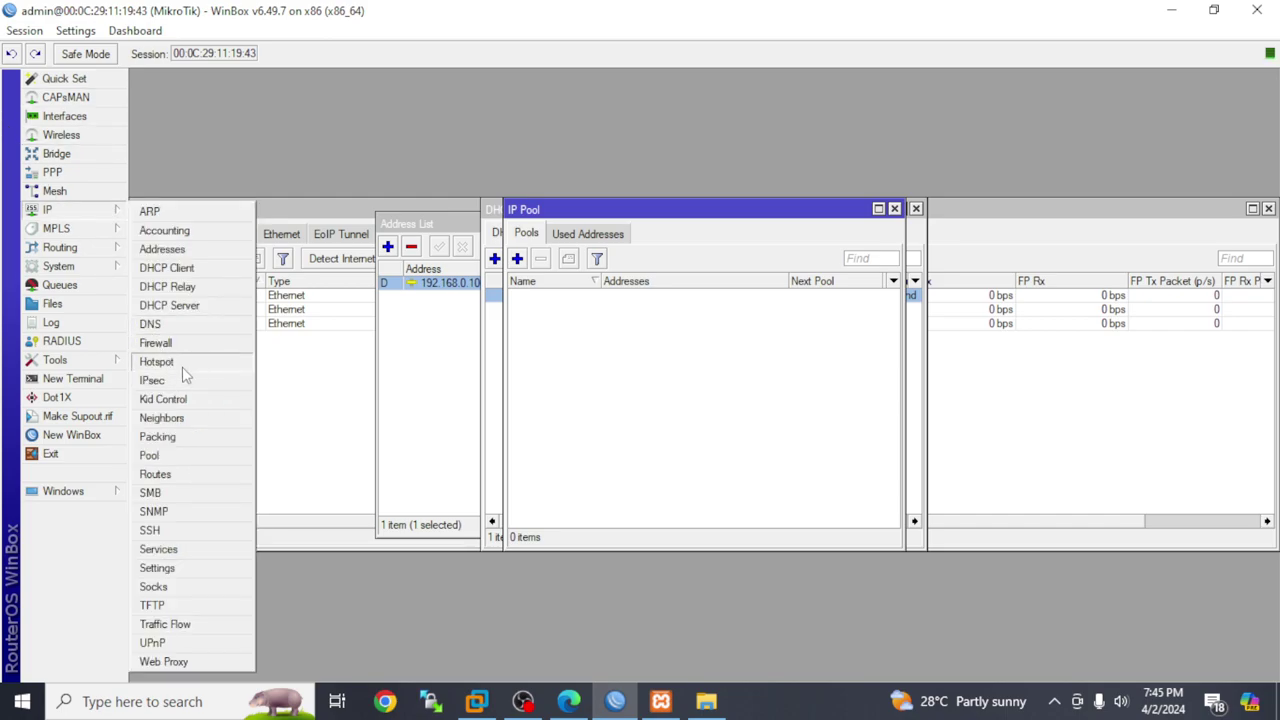
# In Hotspot, delete the existing user and the aqib user profile, leaving only default
pyautogui.click(182, 364)
pyautogui.click(474, 338)
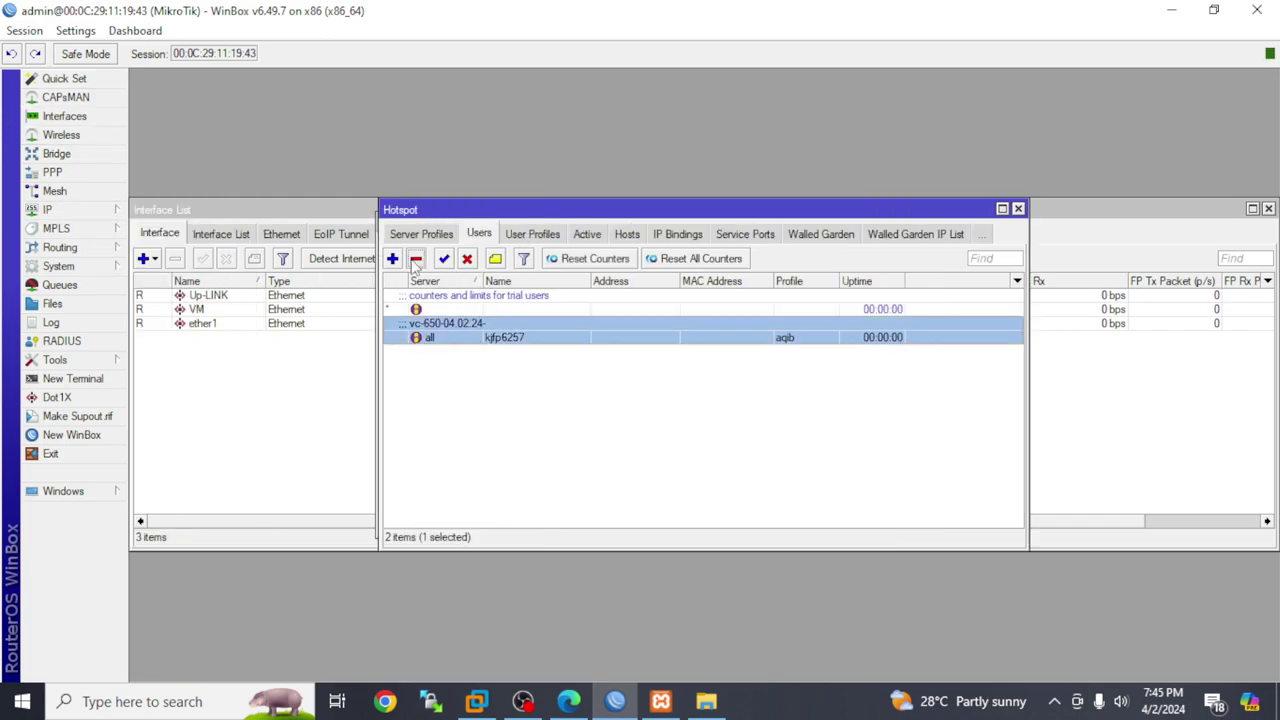
pyautogui.click(414, 259)
pyautogui.click(420, 234)
pyautogui.click(408, 234)
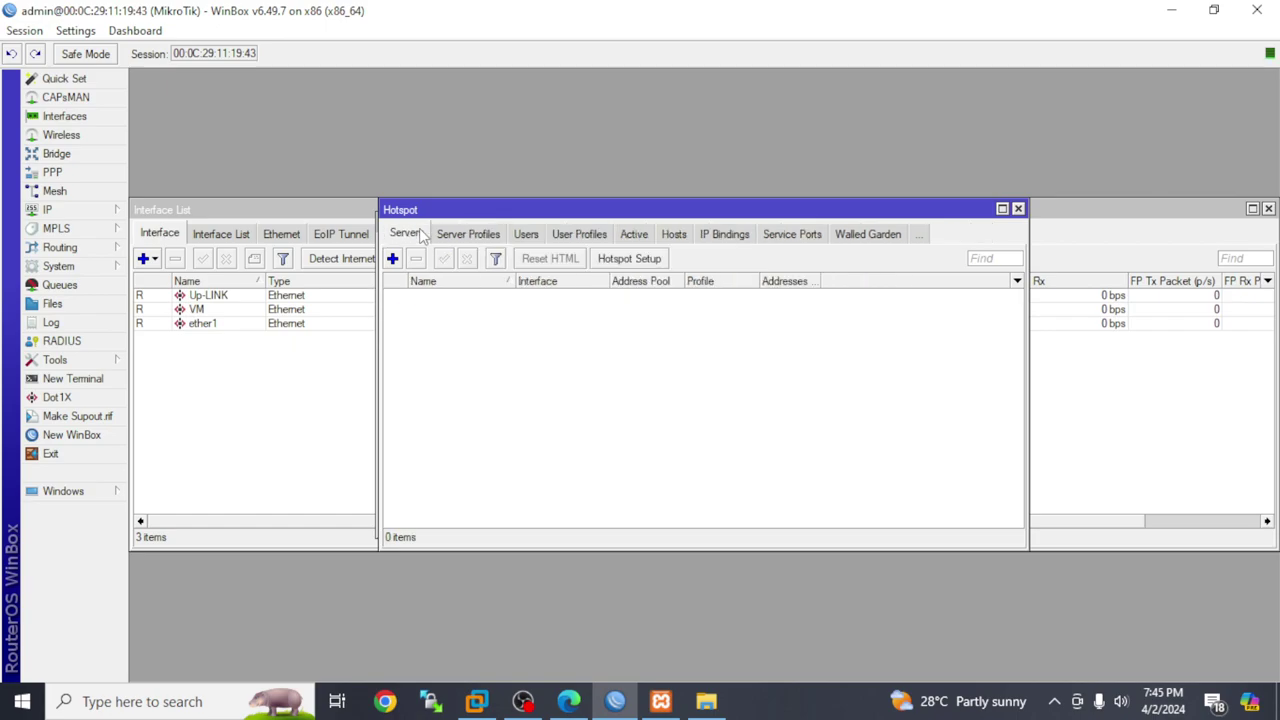
pyautogui.click(527, 234)
pyautogui.click(534, 236)
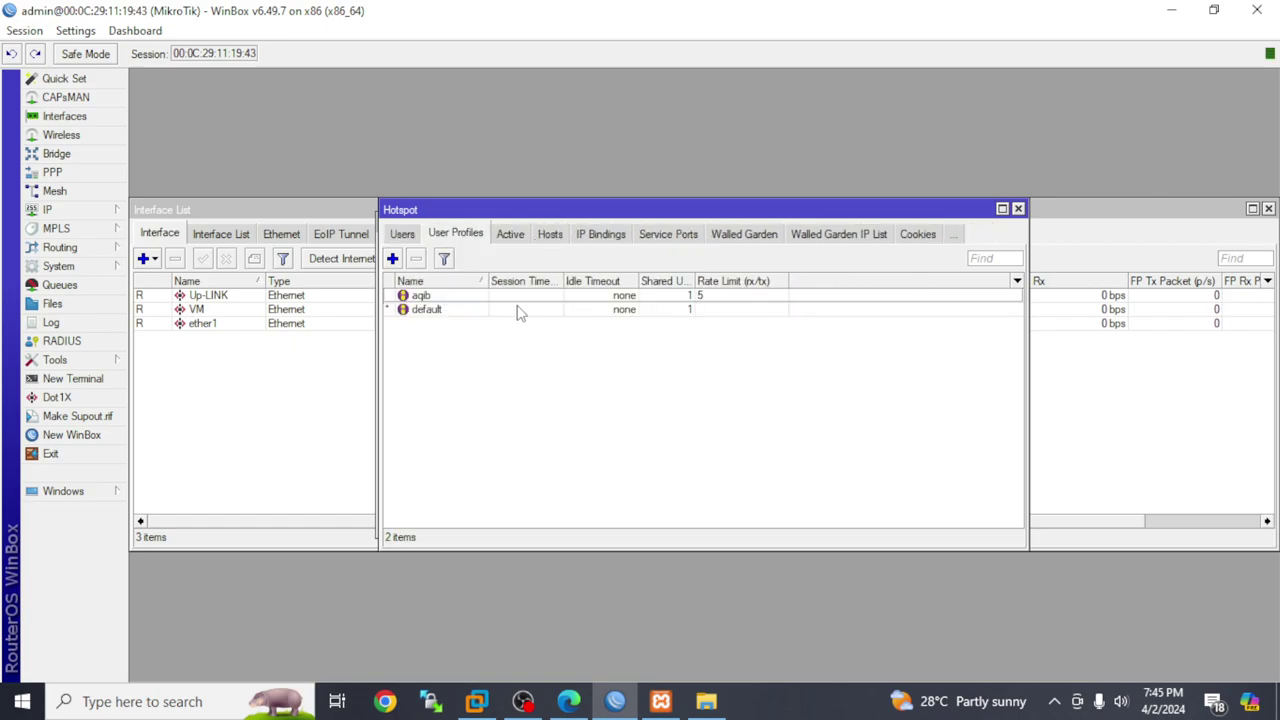
pyautogui.click(522, 297)
pyautogui.click(415, 259)
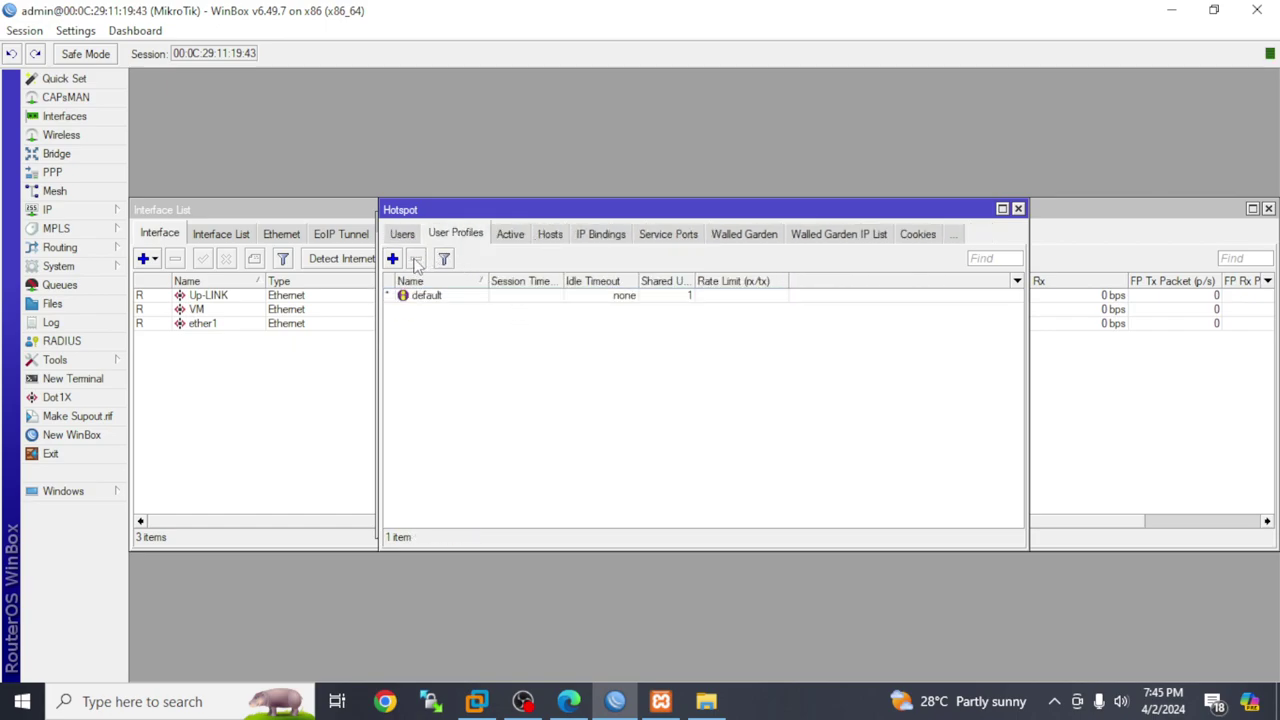
# Review the remaining Hotspot lists, then close Hotspot and bring up IP > Firewall
pyautogui.click(514, 238)
pyautogui.click(560, 238)
pyautogui.click(602, 238)
pyautogui.click(670, 240)
pyautogui.click(752, 238)
pyautogui.click(820, 235)
pyautogui.click(917, 235)
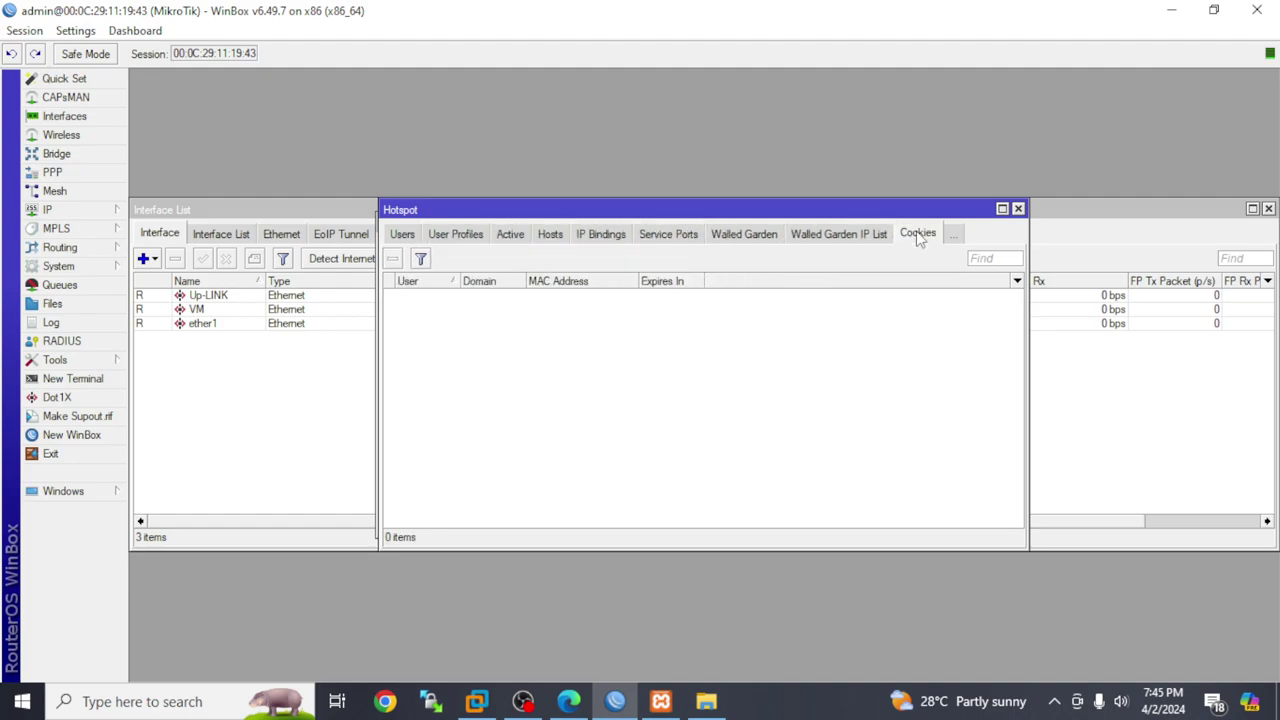
pyautogui.click(1018, 209)
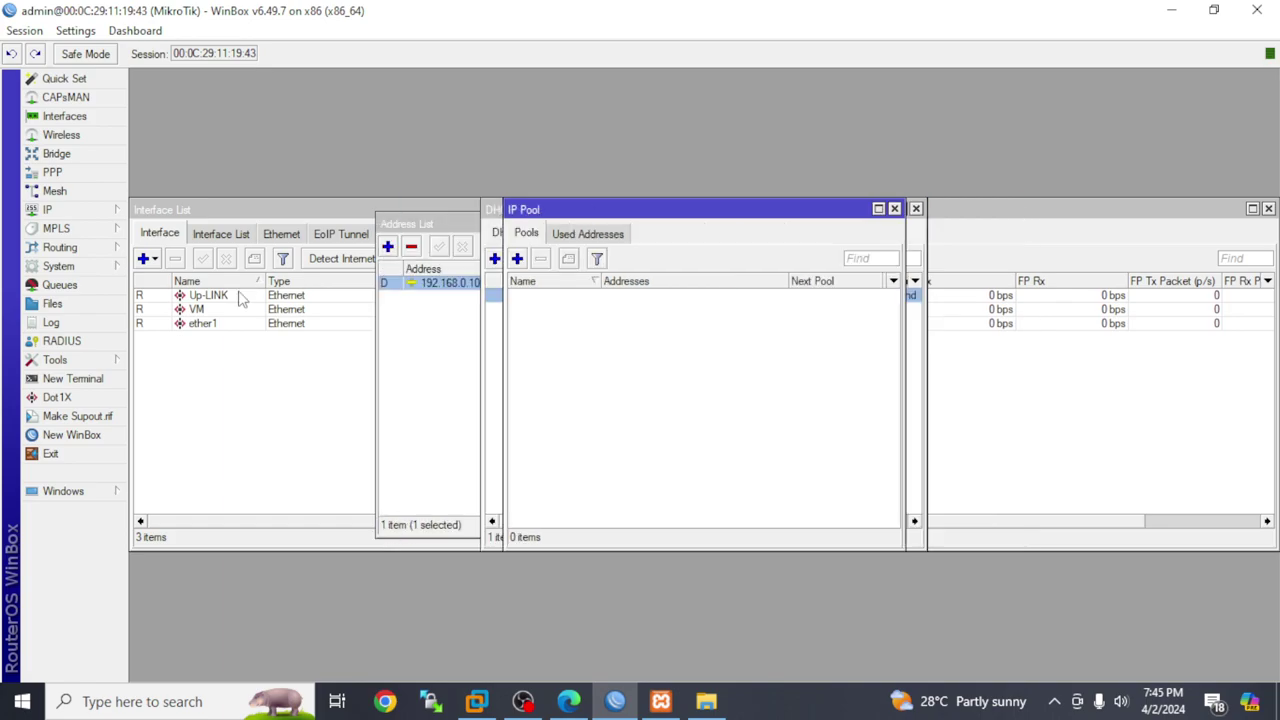
pyautogui.click(100, 210)
pyautogui.click(178, 344)
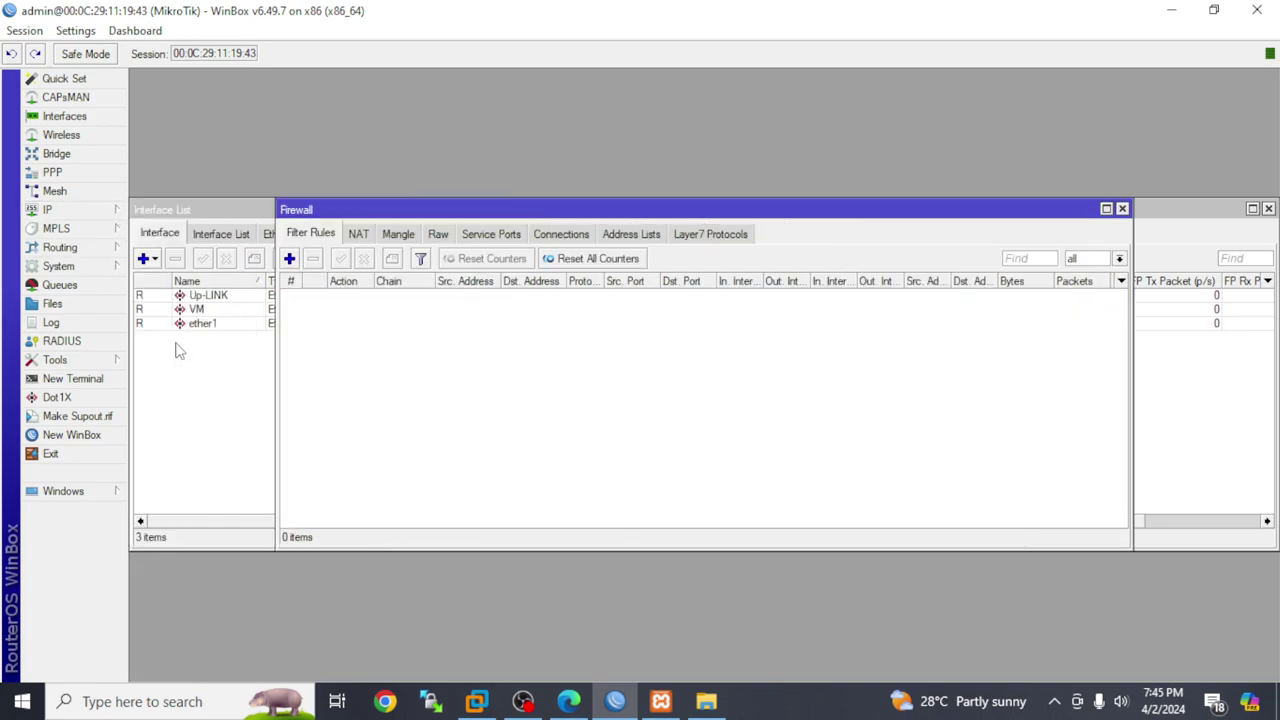
# Delete the unreachable static default route 0.0.0.0/0 via 10.255.67.89
pyautogui.click(383, 238)
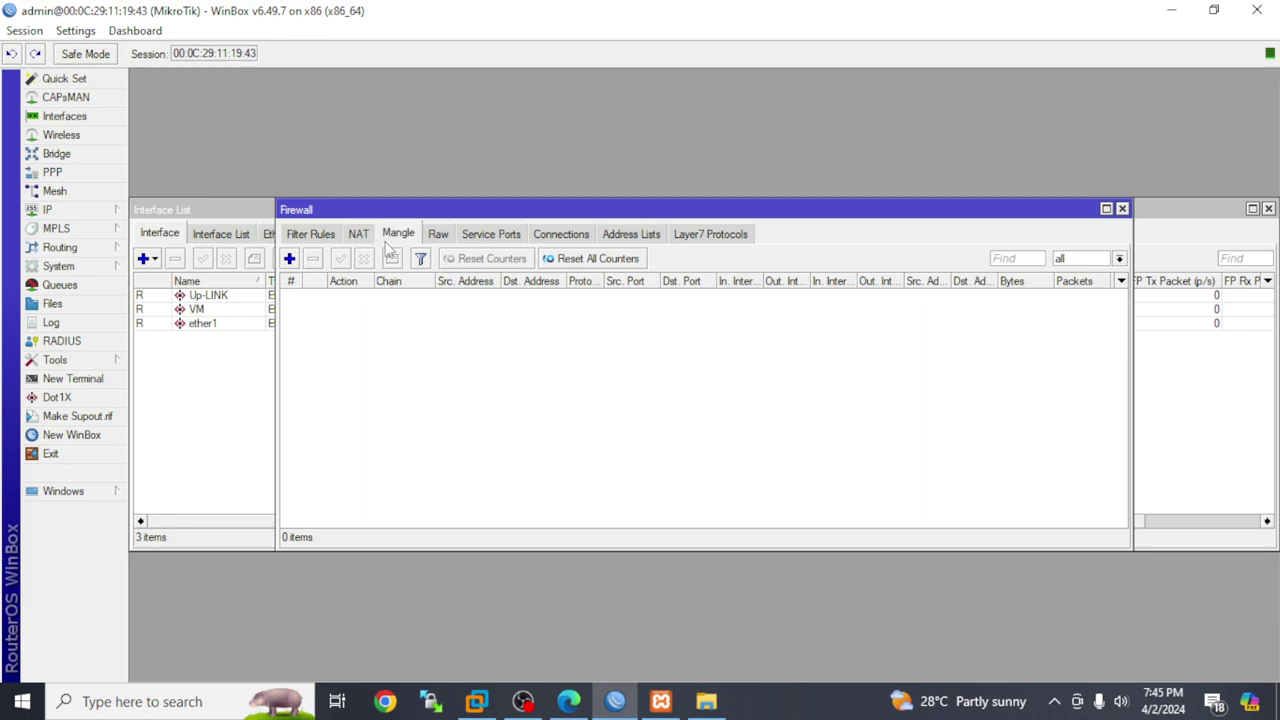
pyautogui.click(100, 212)
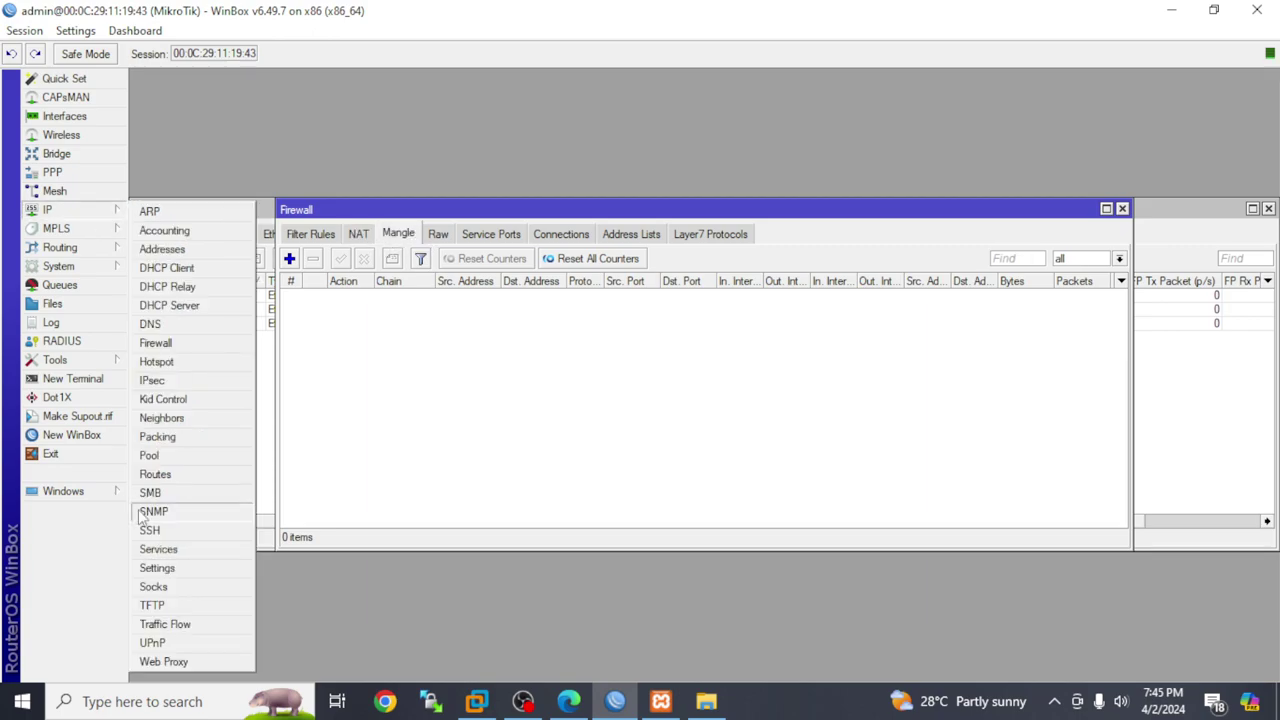
pyautogui.click(160, 474)
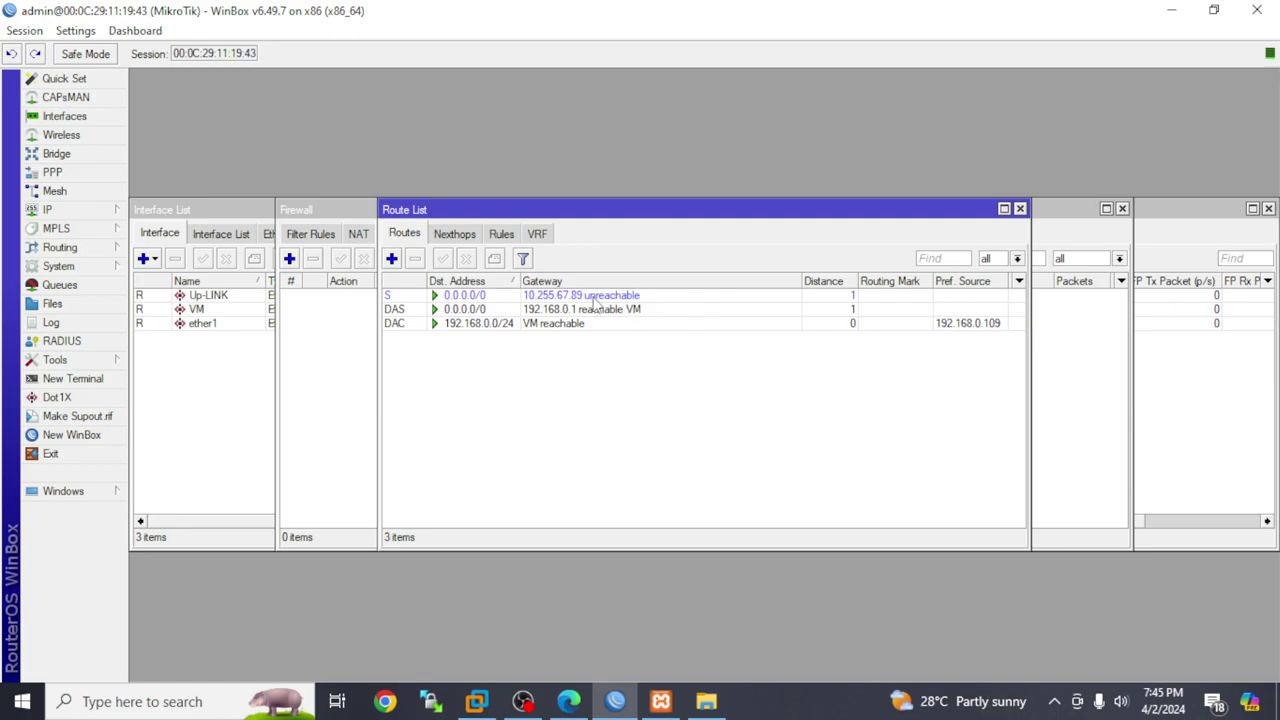
pyautogui.click(622, 297)
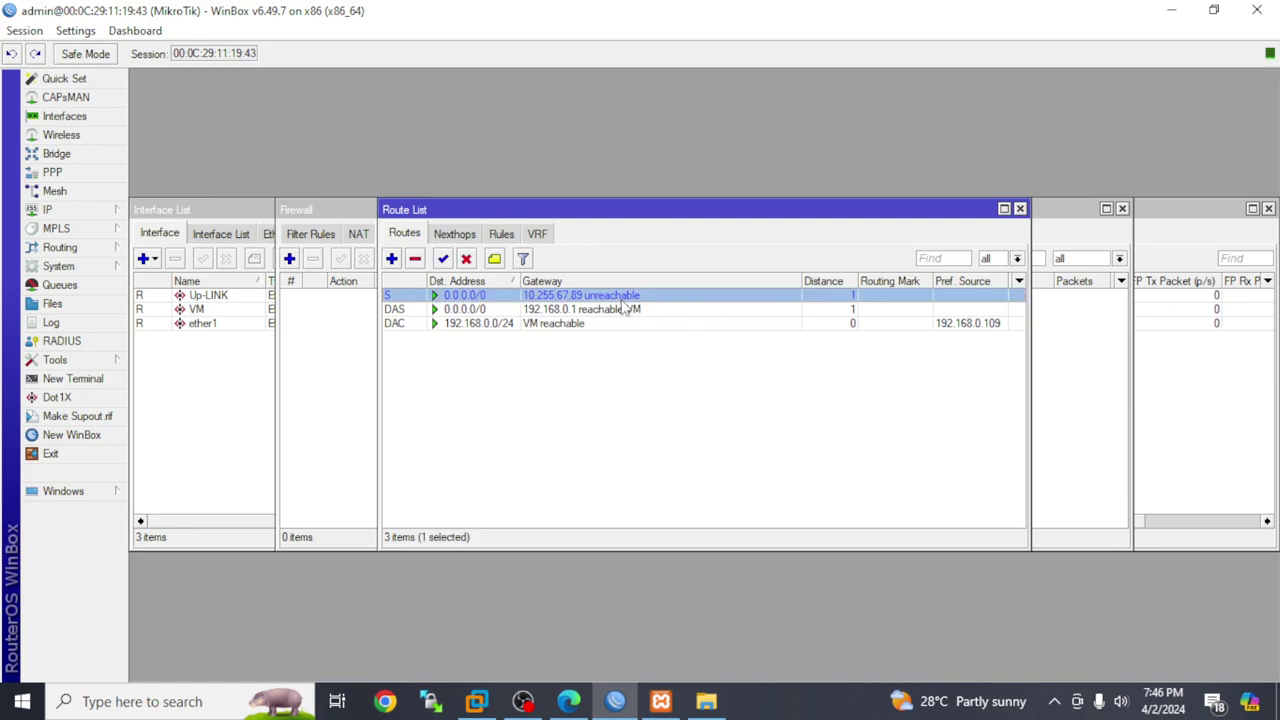
pyautogui.click(414, 259)
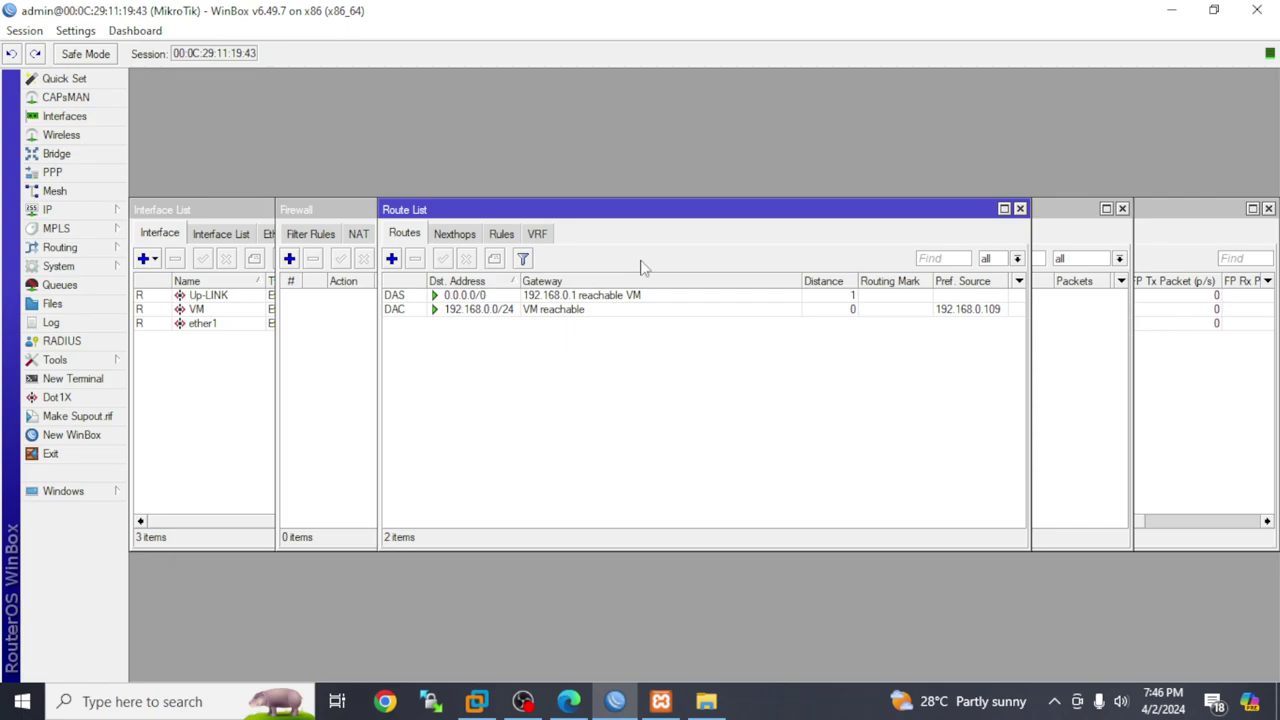
# Close the Route List, Firewall, IP Pool, DHCP Client and Address List windows
pyautogui.click(1020, 210)
pyautogui.click(1122, 209)
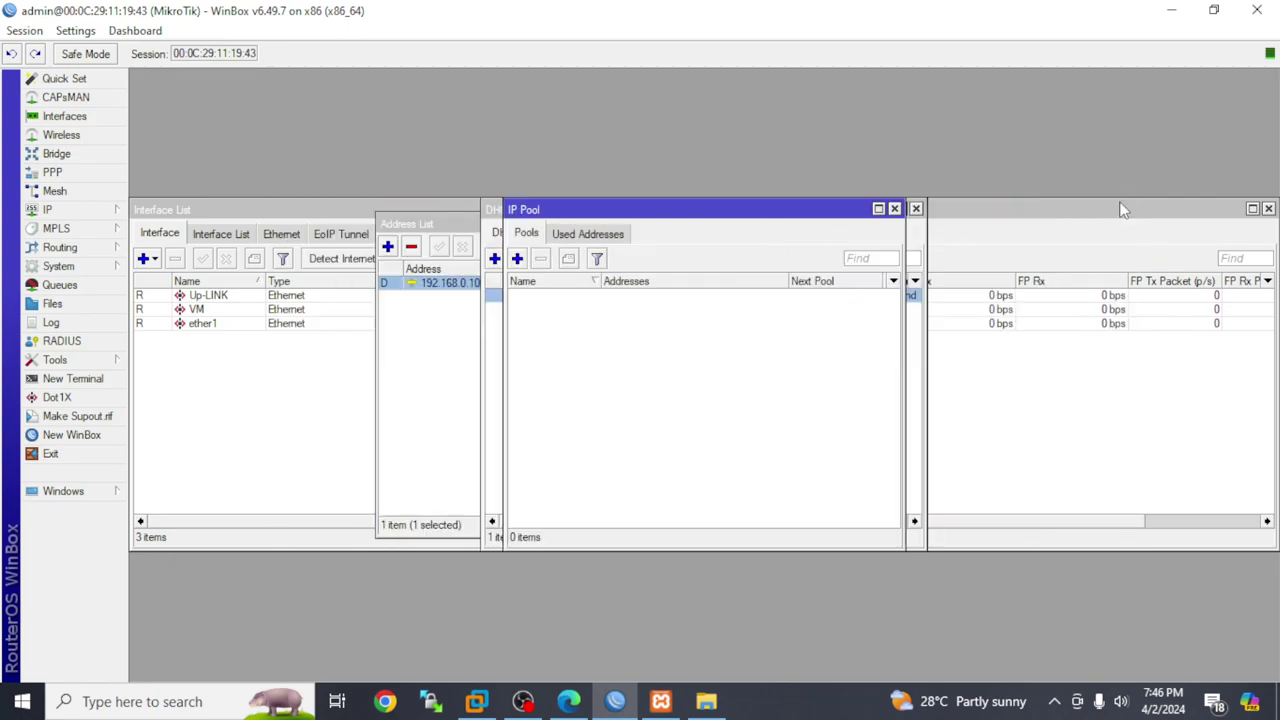
pyautogui.click(895, 209)
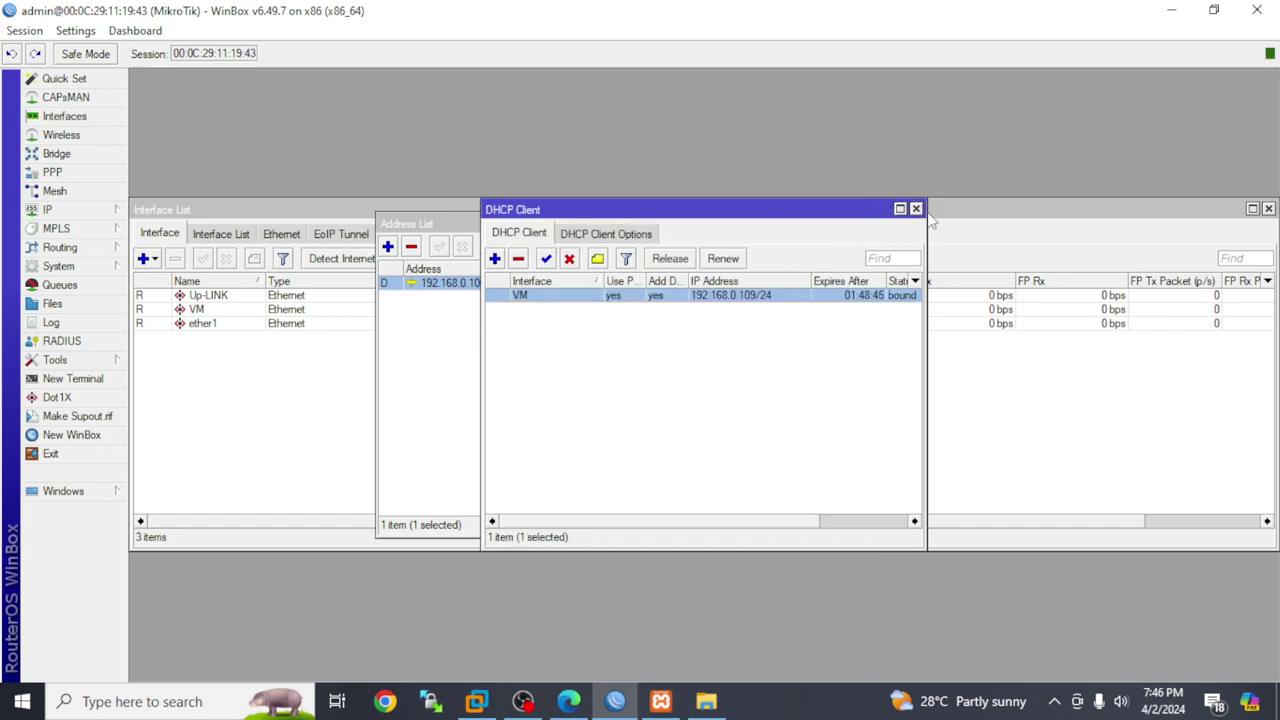
pyautogui.click(915, 209)
pyautogui.click(848, 211)
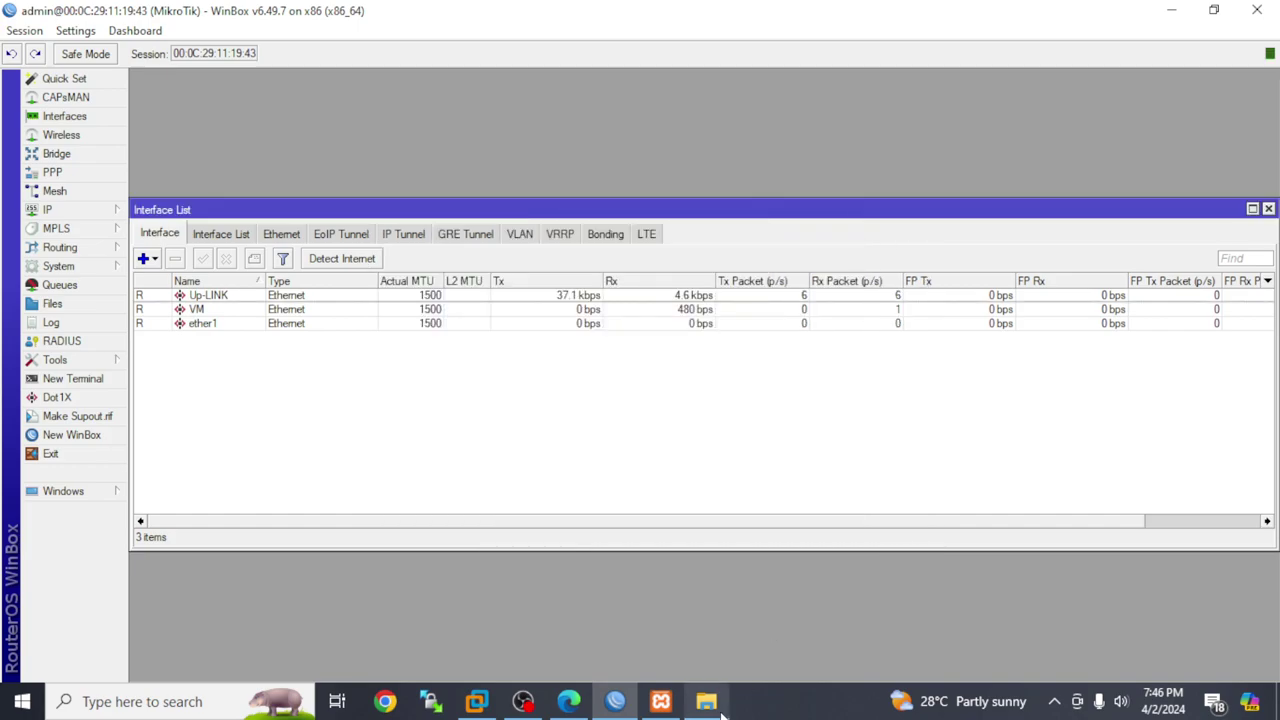
# Reach the installer's completion page and open its four help links in new tabs
pyautogui.click(568, 701)
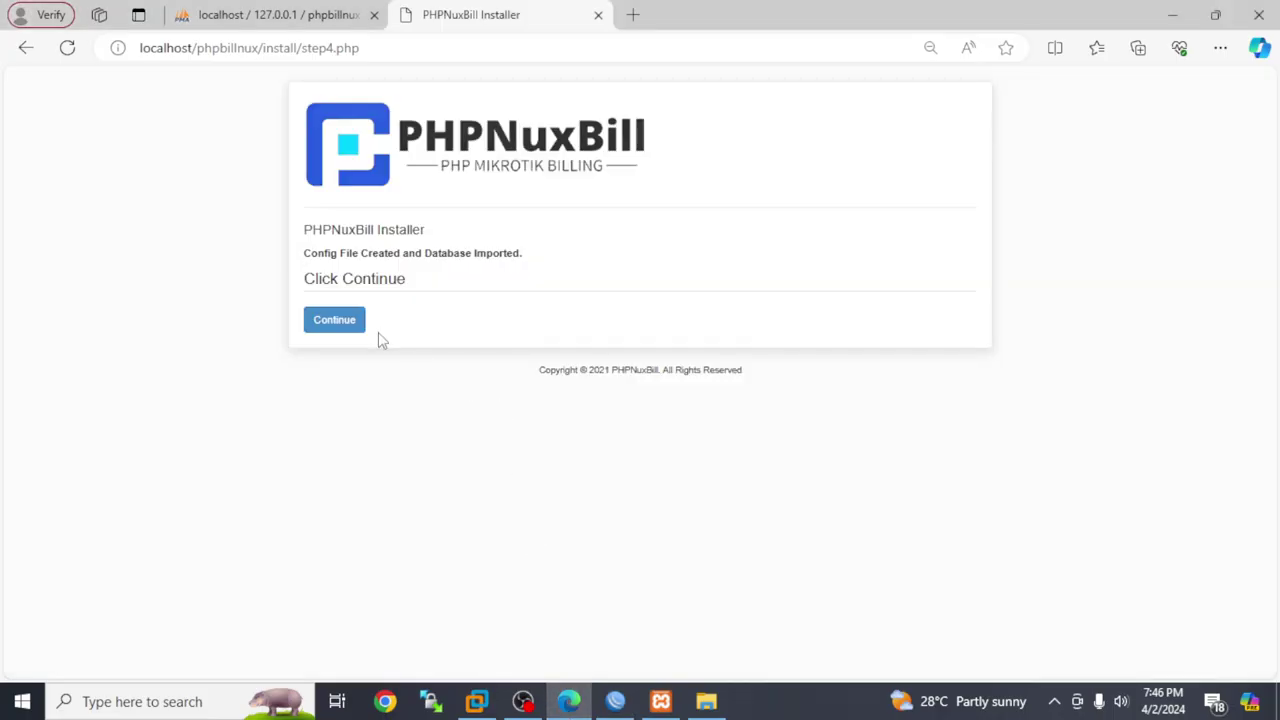
pyautogui.click(331, 323)
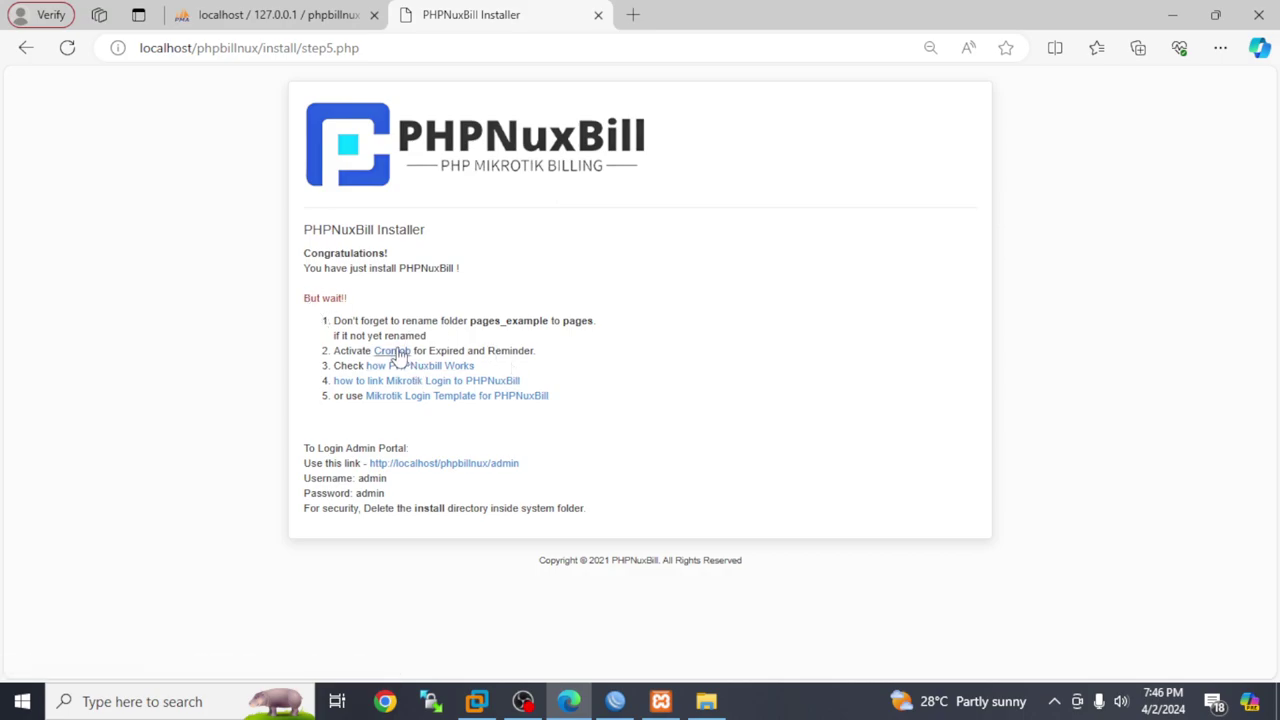
pyautogui.rightClick(420, 364)
pyautogui.click(430, 368)
pyautogui.rightClick(428, 377)
pyautogui.click(432, 386)
pyautogui.rightClick(428, 388)
pyautogui.click(445, 396)
pyautogui.rightClick(447, 401)
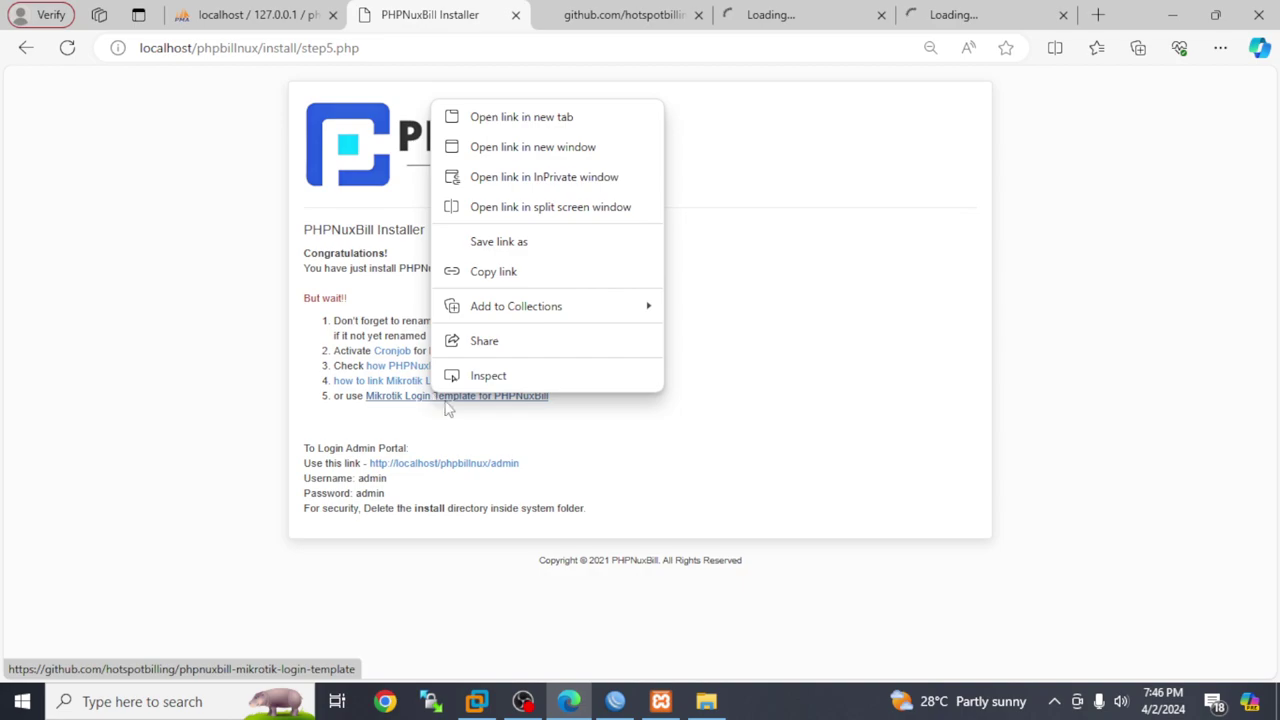
pyautogui.click(495, 118)
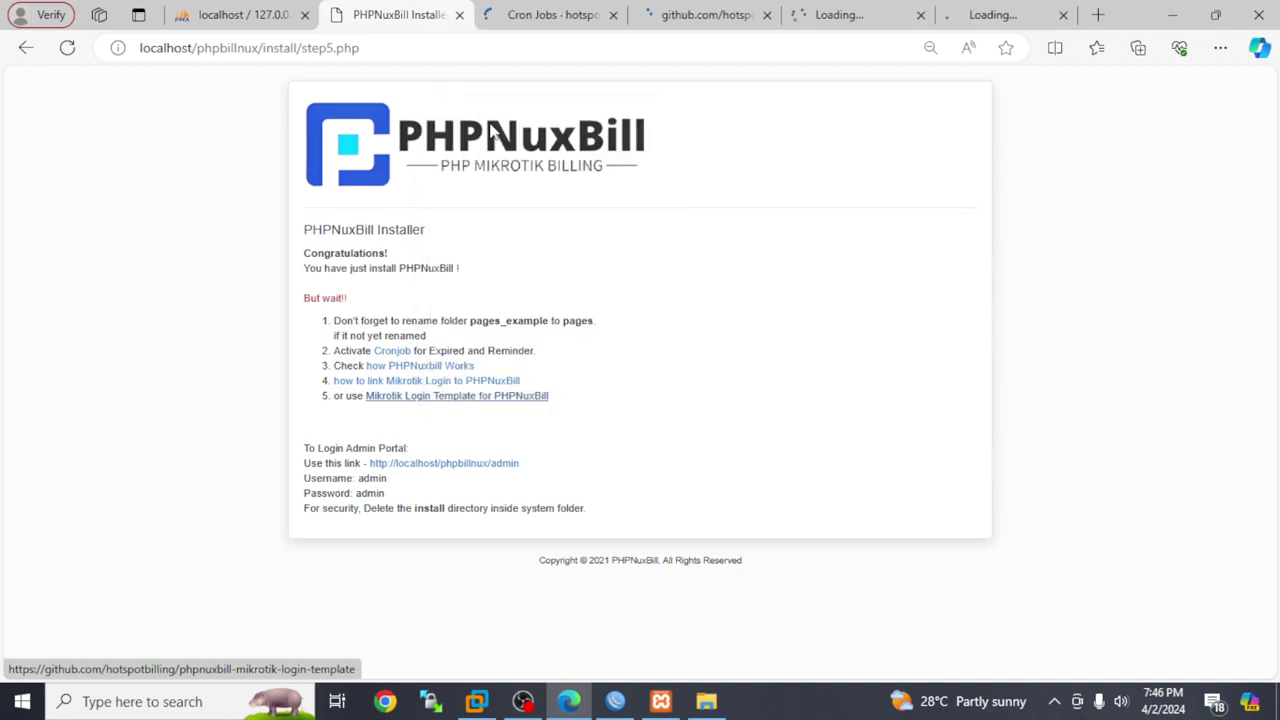
# Open the PHPNuxBill admin portal and glance over the Cron Jobs, How It Works and template tabs
pyautogui.click(420, 465)
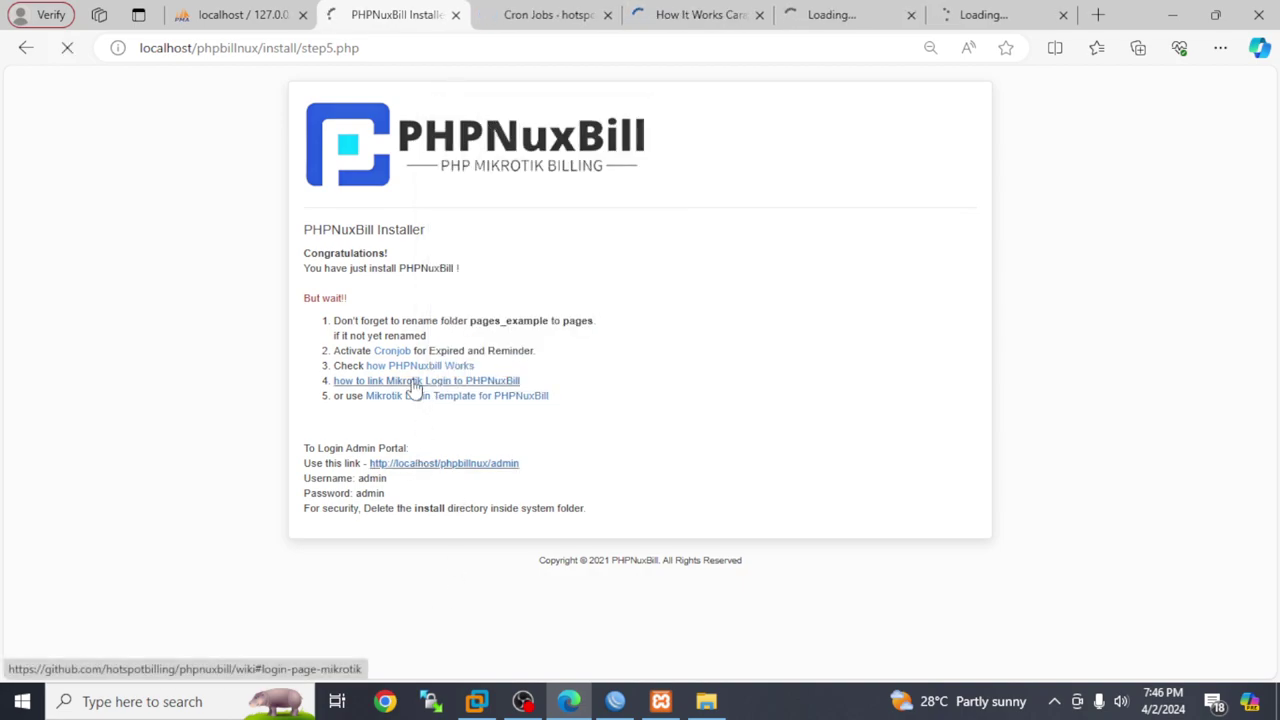
pyautogui.click(492, 12)
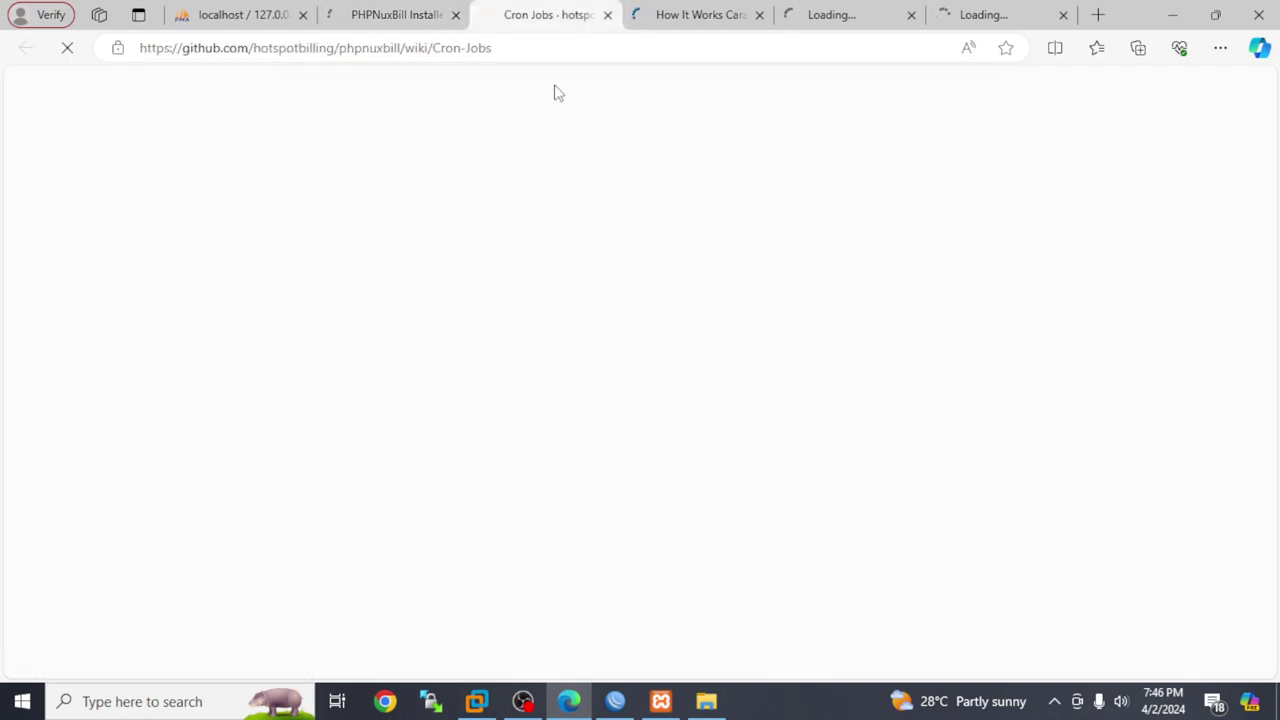
pyautogui.click(700, 14)
pyautogui.click(850, 14)
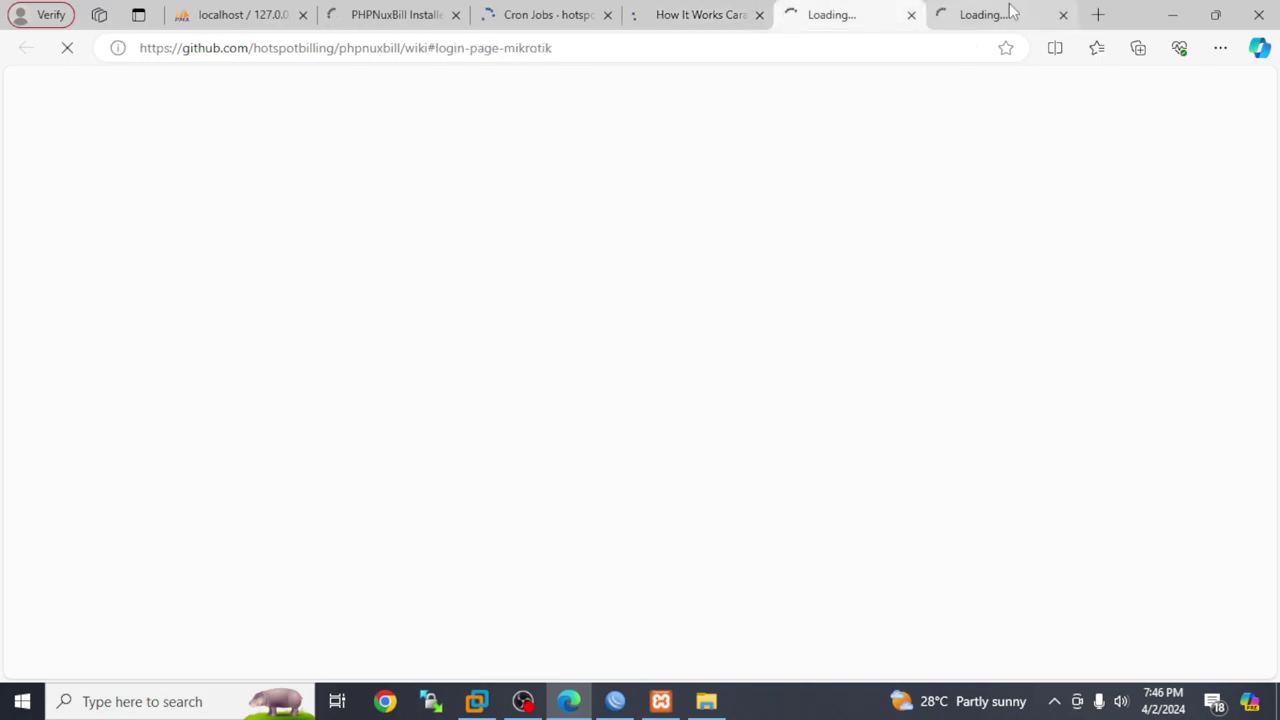
pyautogui.click(1008, 12)
pyautogui.click(548, 12)
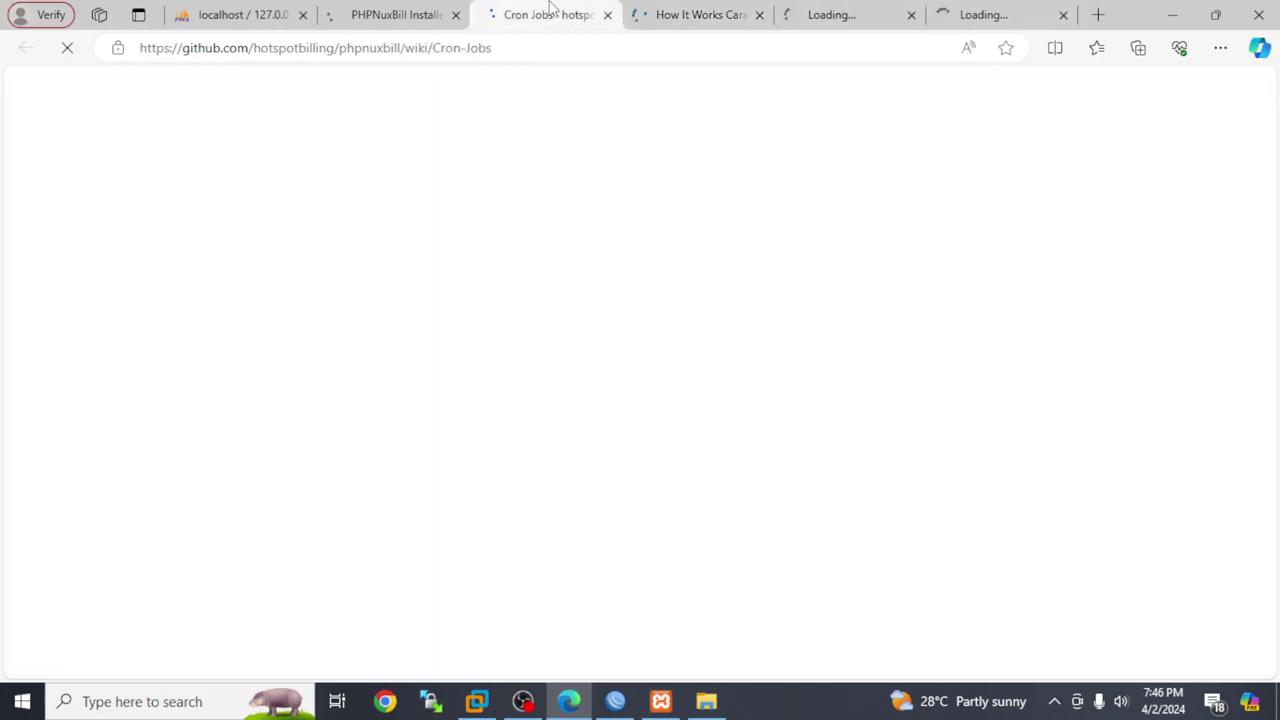
pyautogui.click(398, 14)
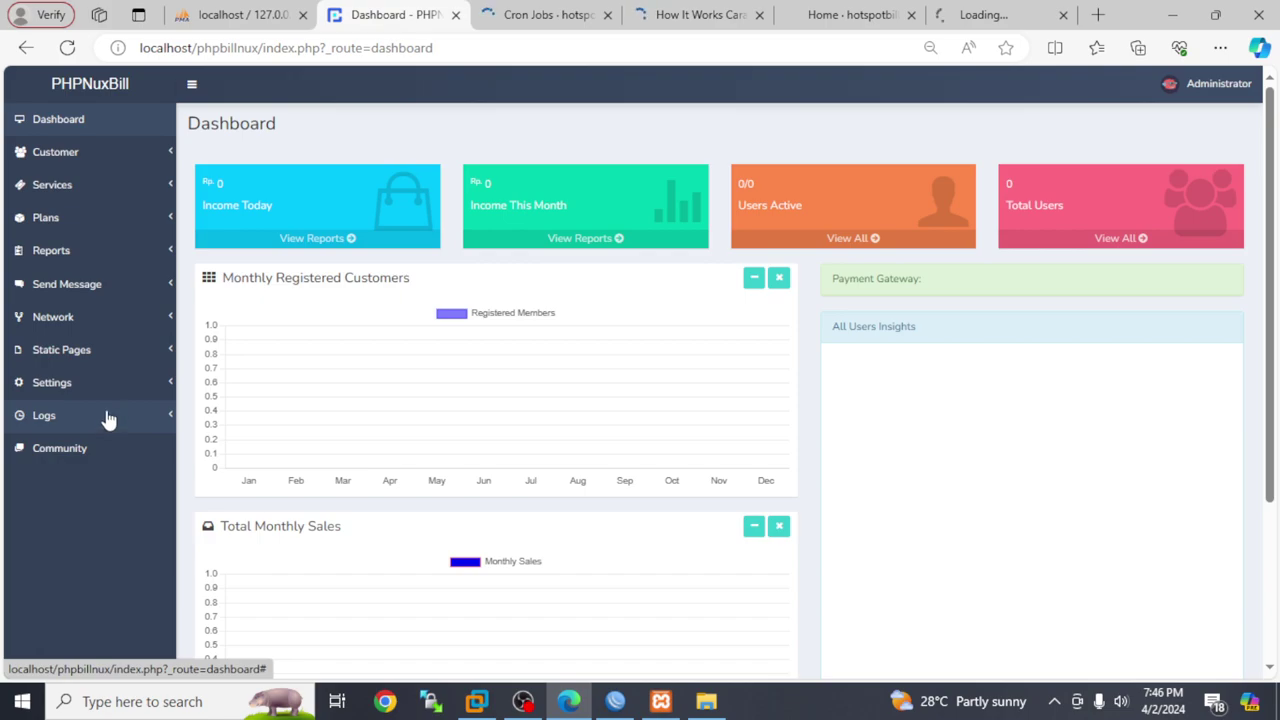
# Log out of the admin portal and attempt a member-panel login, which is rejected
pyautogui.click(192, 85)
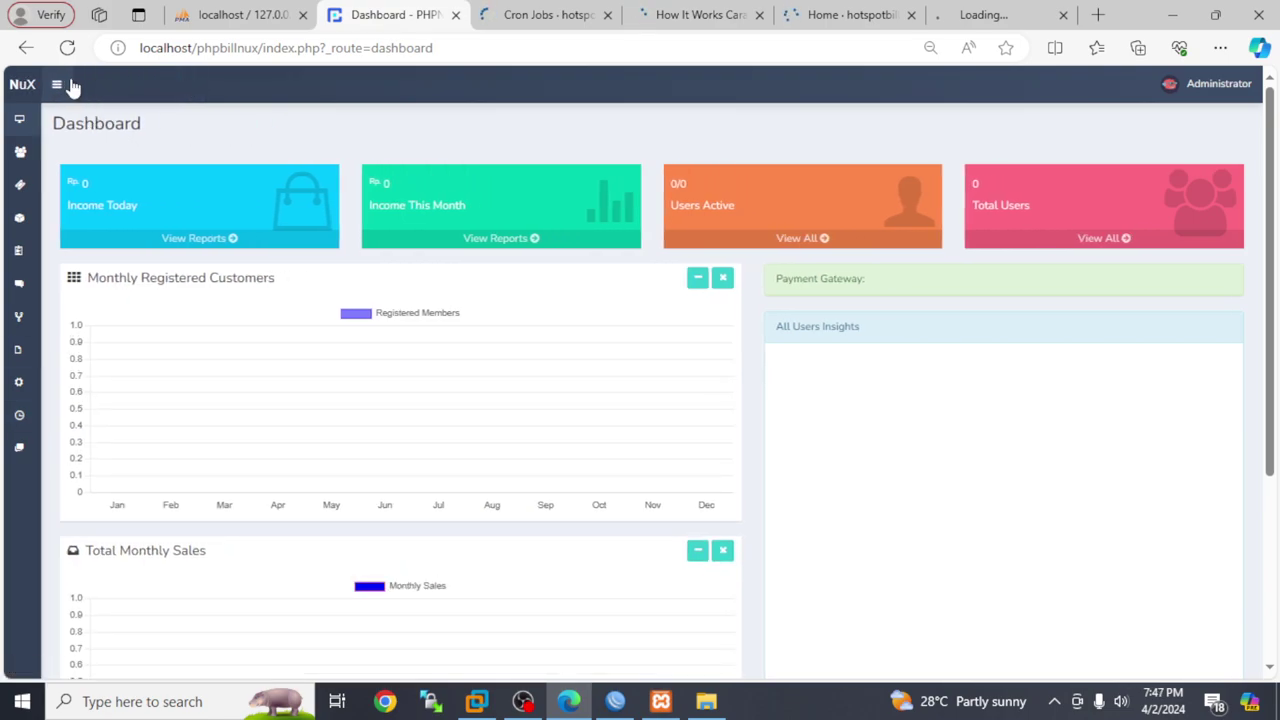
pyautogui.click(1221, 88)
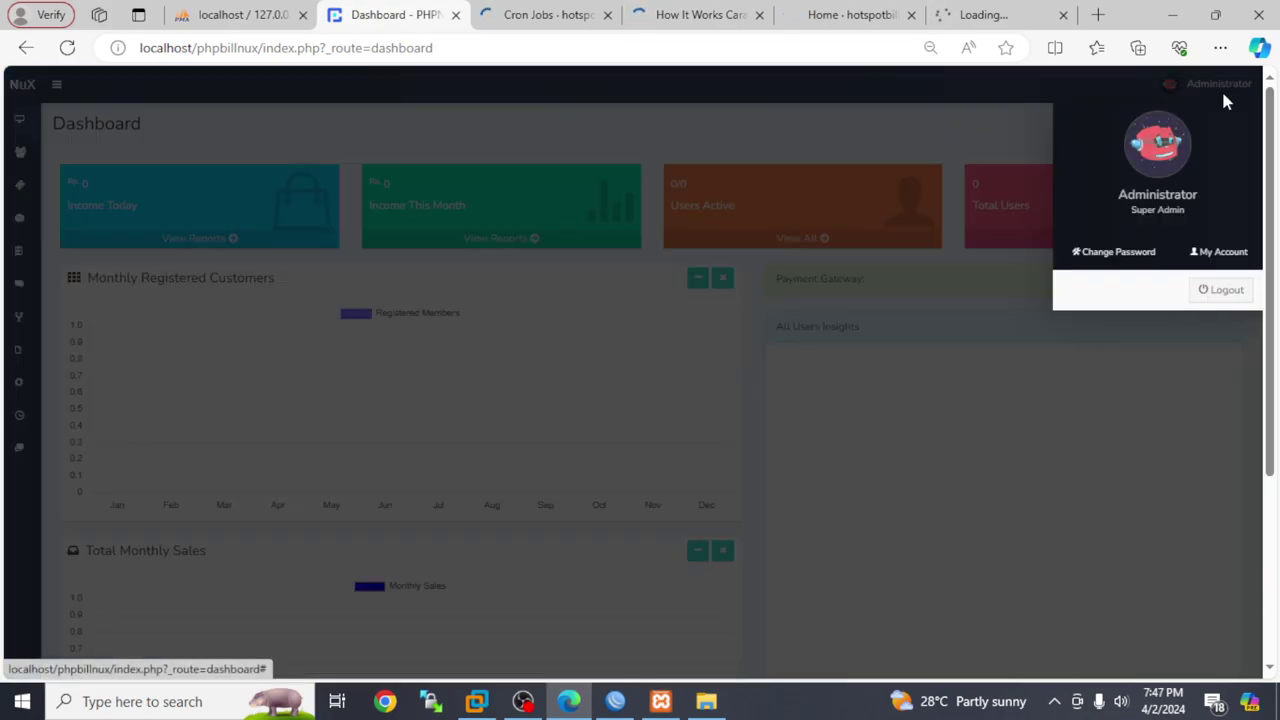
pyautogui.click(1225, 291)
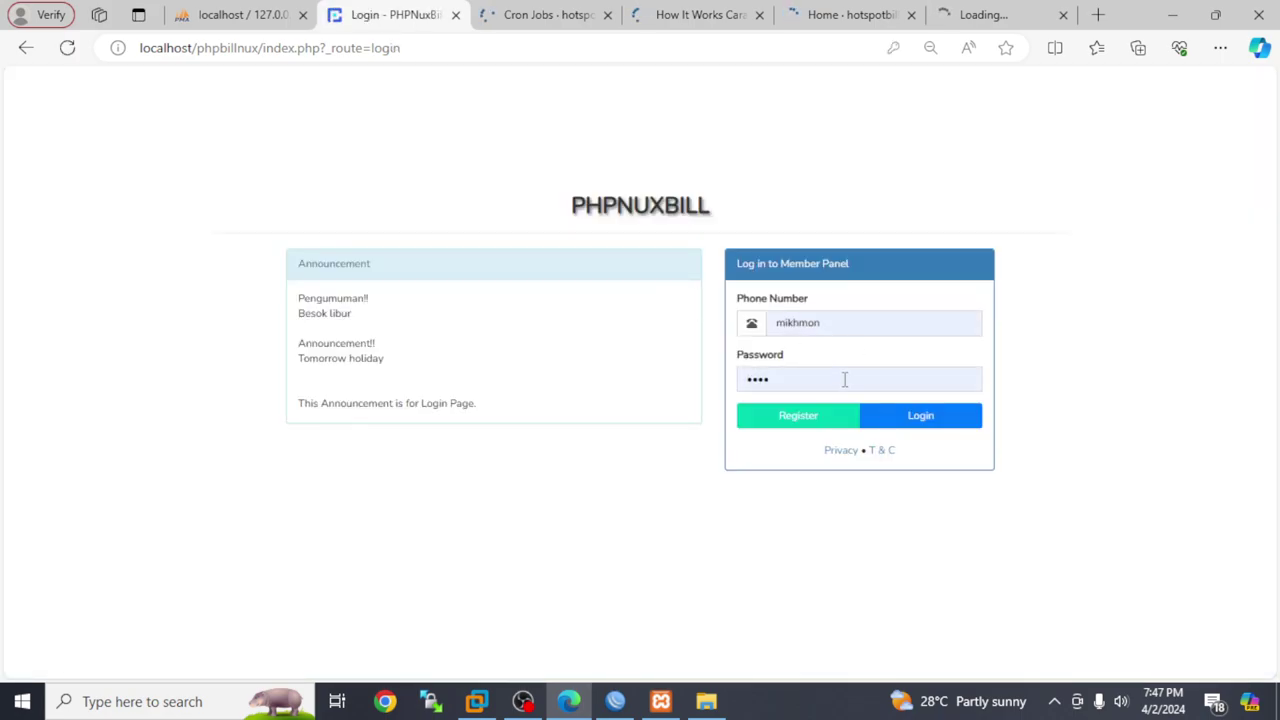
pyautogui.doubleClick(828, 316)
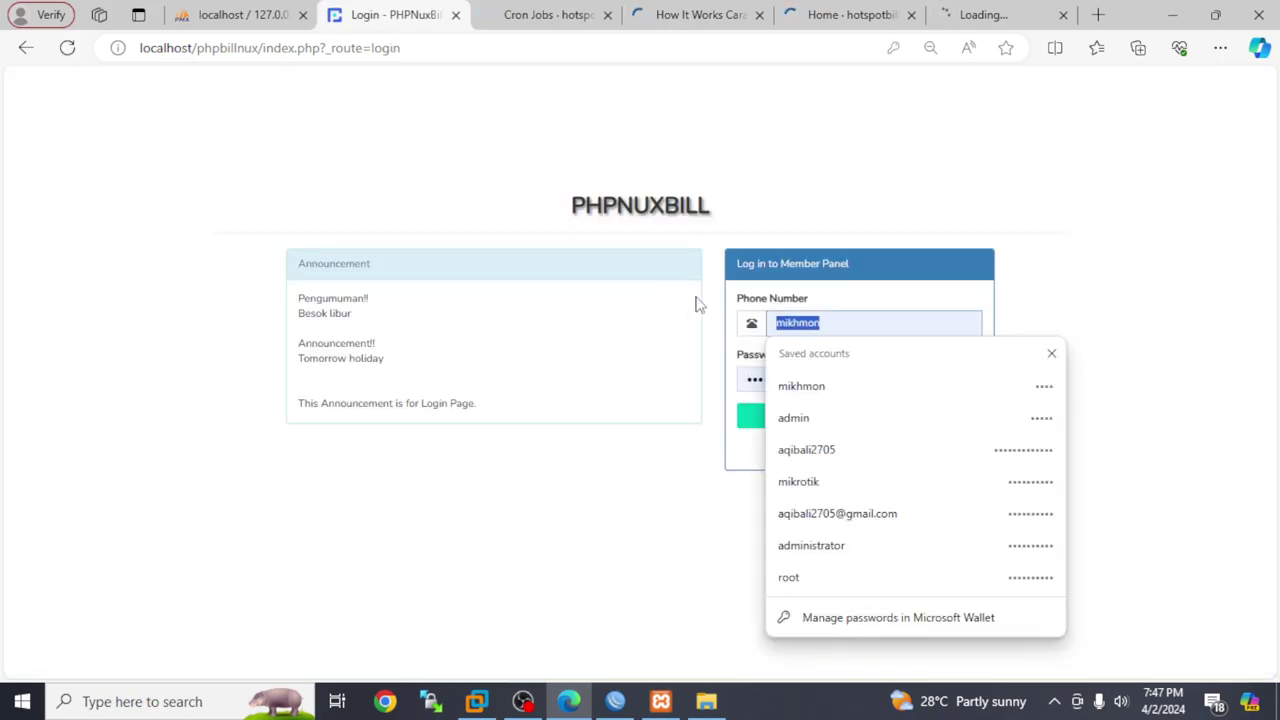
pyautogui.write('admin')
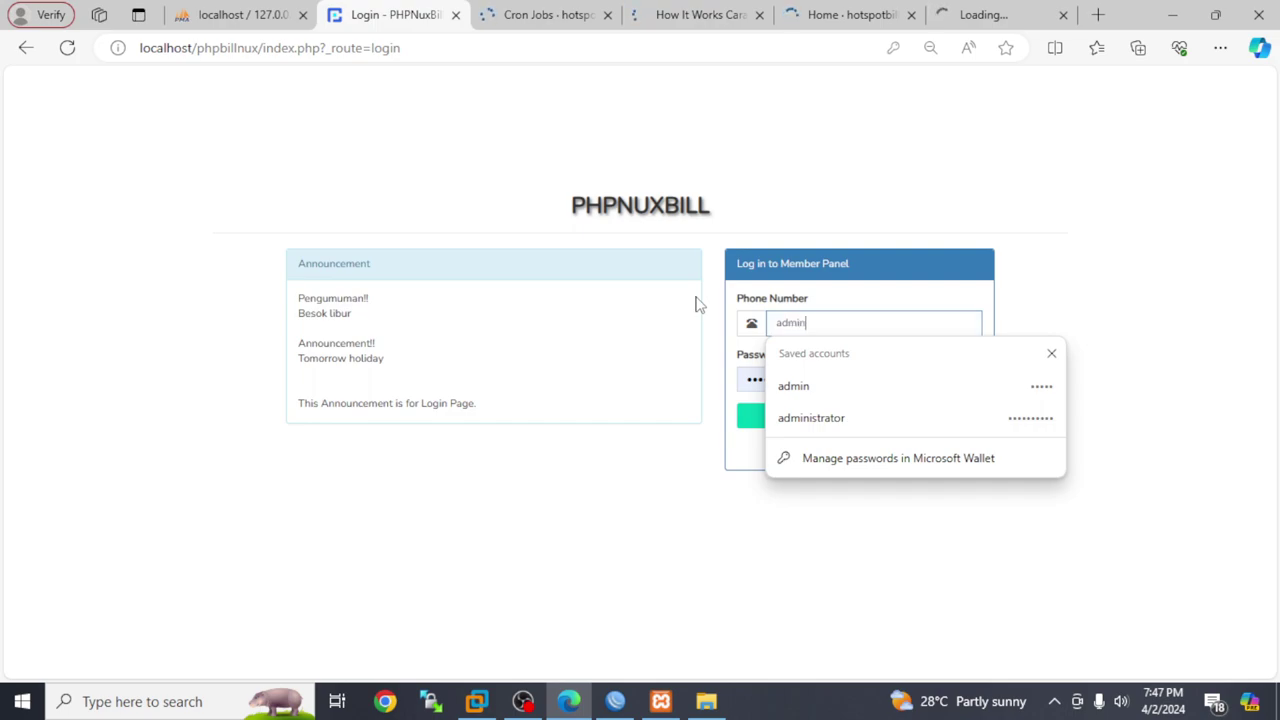
pyautogui.press('Tab')
pyautogui.write('ad')
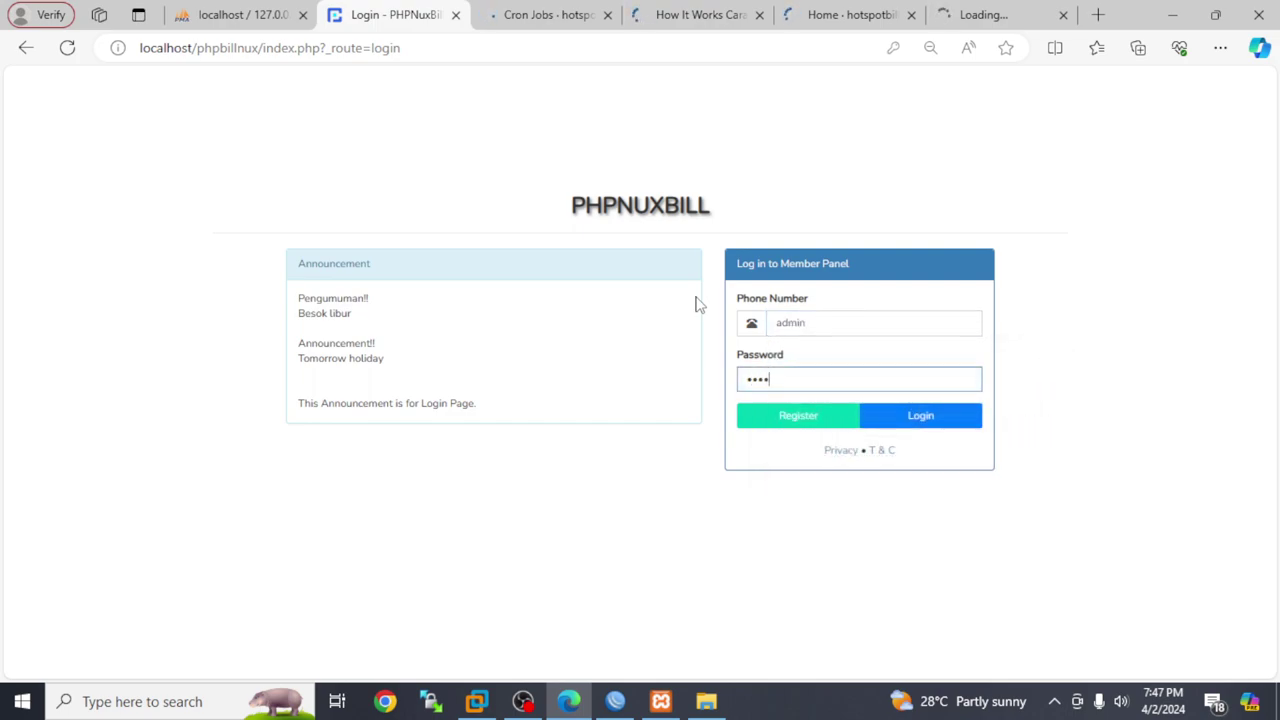
pyautogui.click(895, 421)
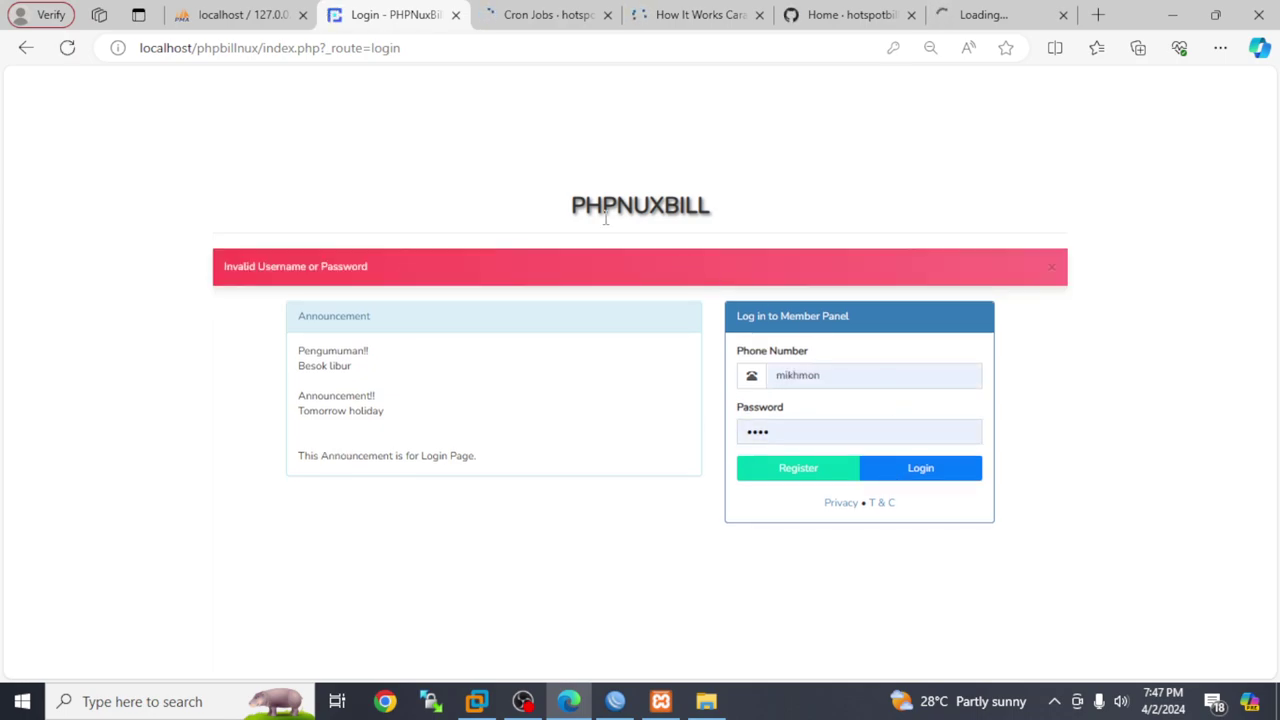
# Sign in as admin at the /admin login page and expand the Dashboard sidebar
pyautogui.moveTo(398, 47); pyautogui.dragTo(259, 44)
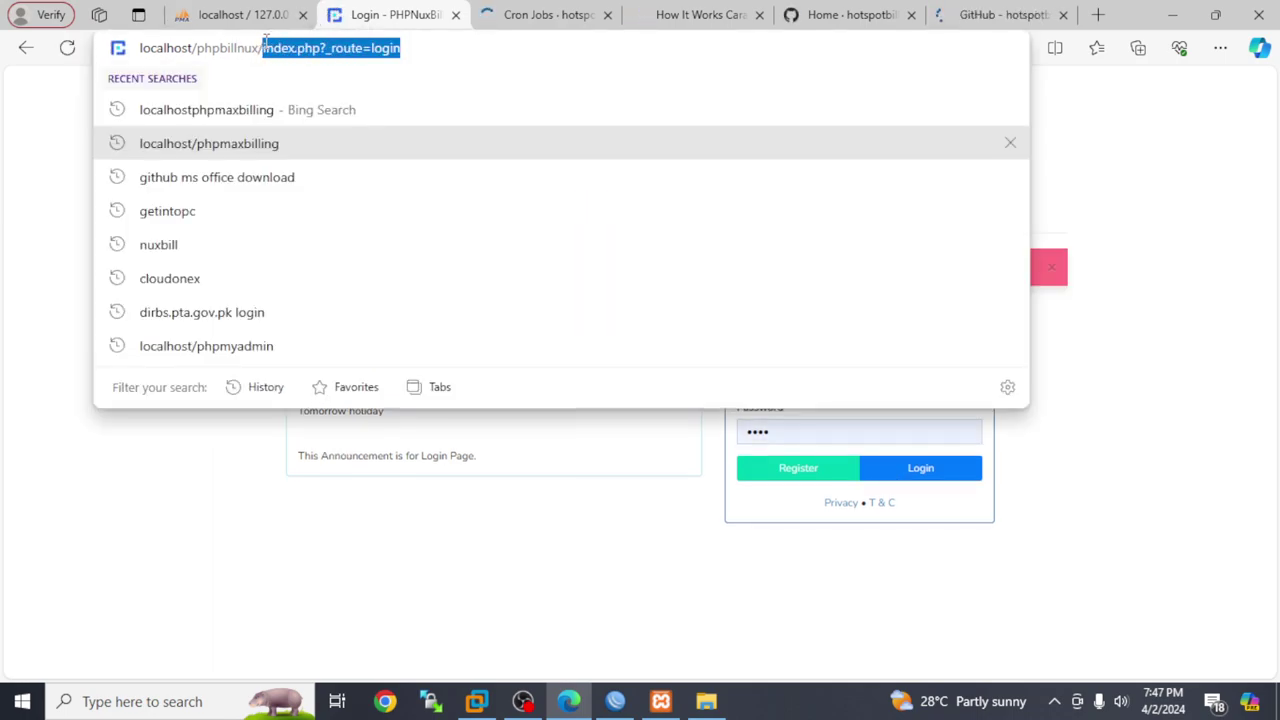
pyautogui.write('admin')
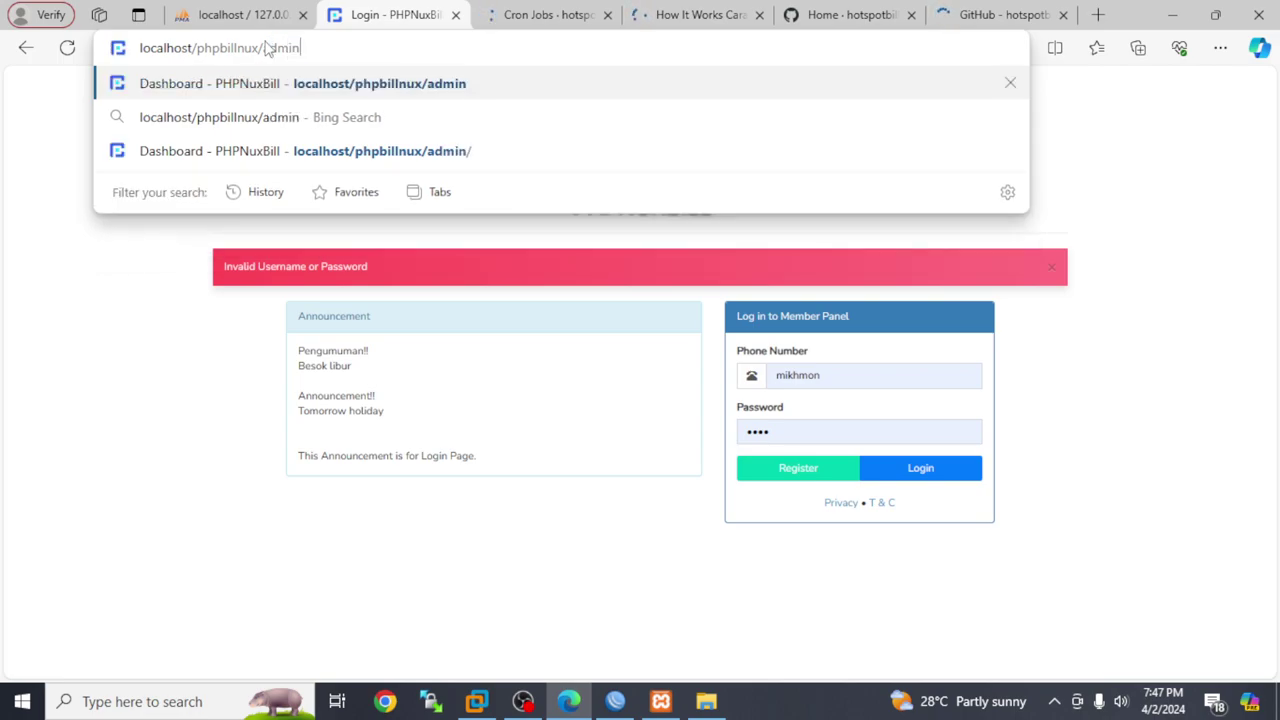
pyautogui.press('Return')
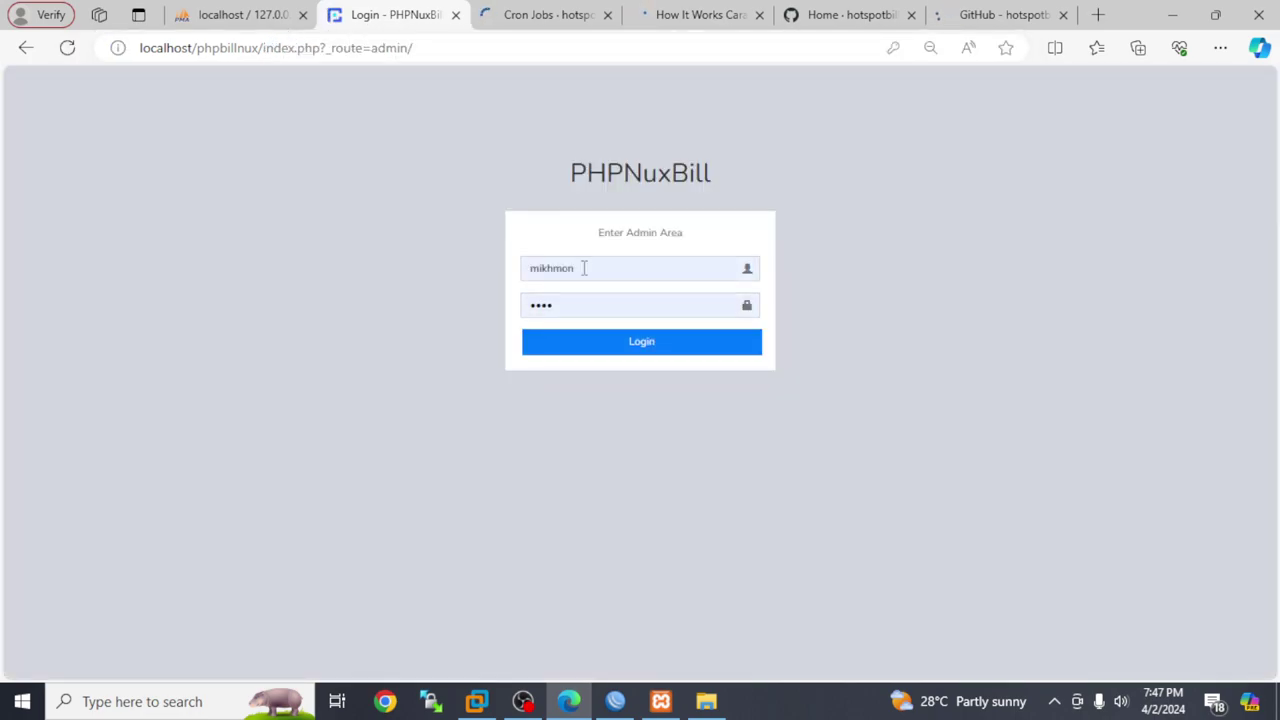
pyautogui.doubleClick(590, 276)
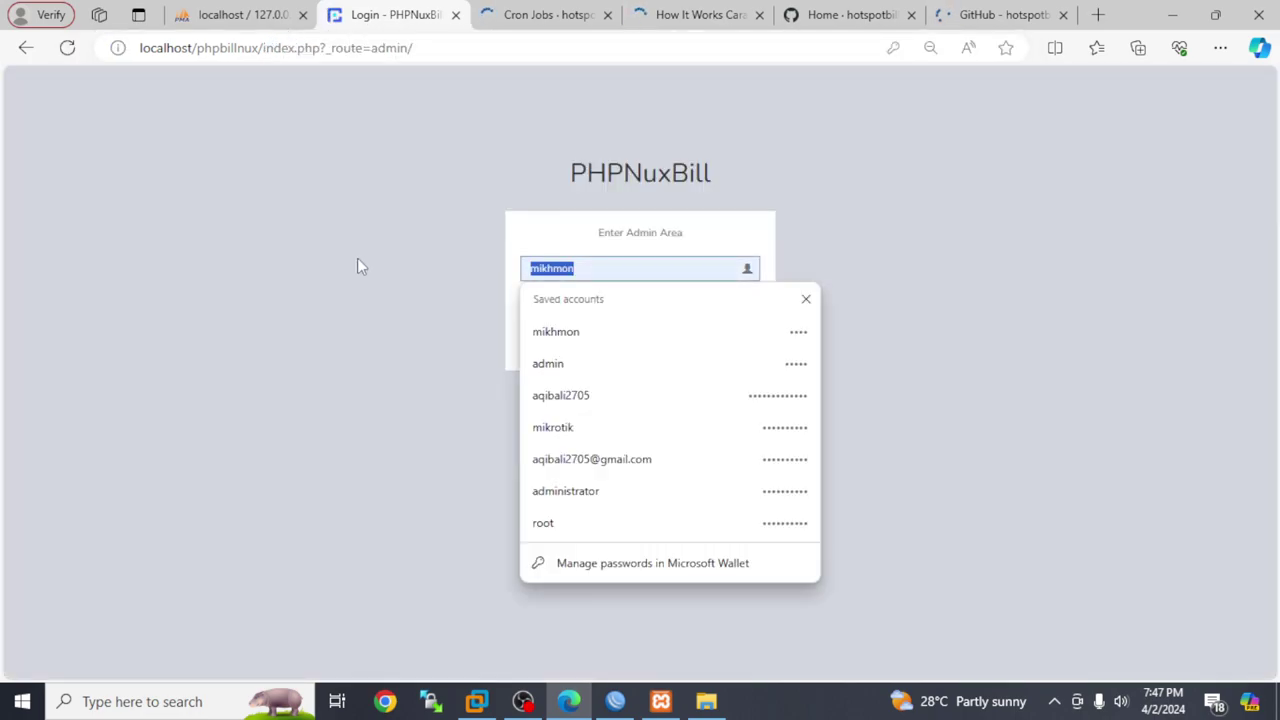
pyautogui.write('admin')
pyautogui.press('Down')
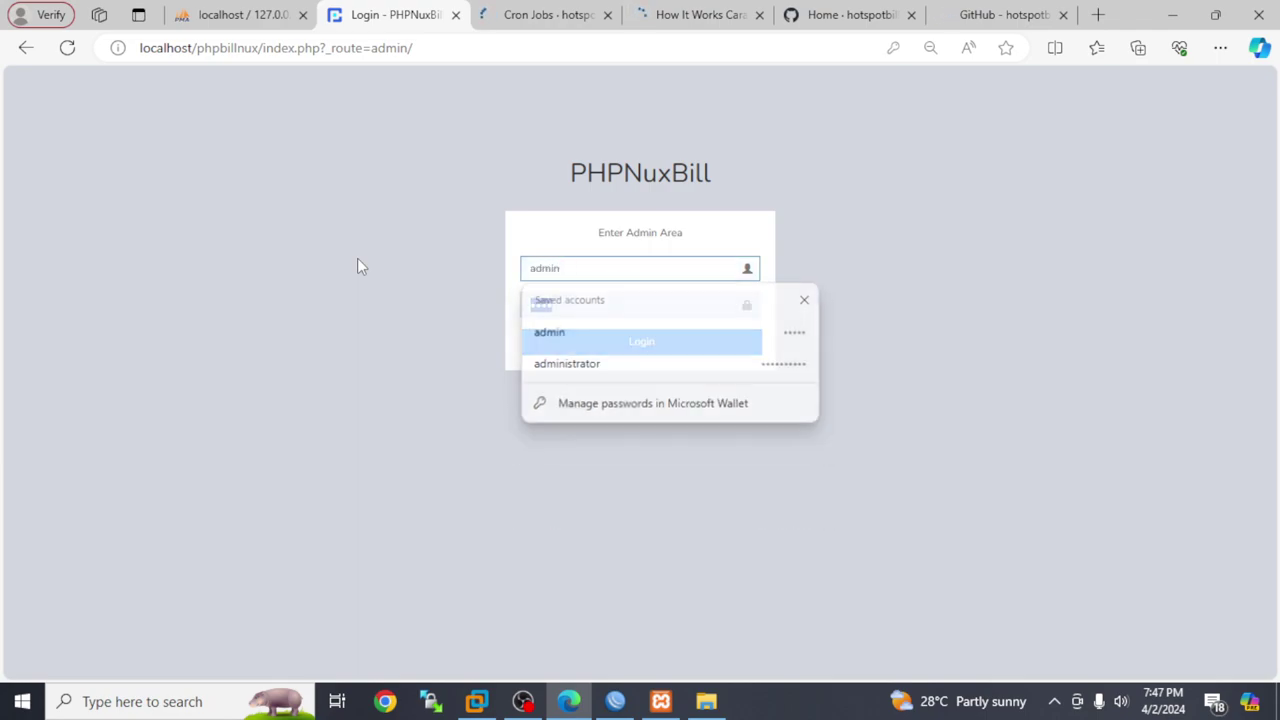
pyautogui.press('Return')
pyautogui.press('Tab')
pyautogui.write('12345')
pyautogui.press('Return')
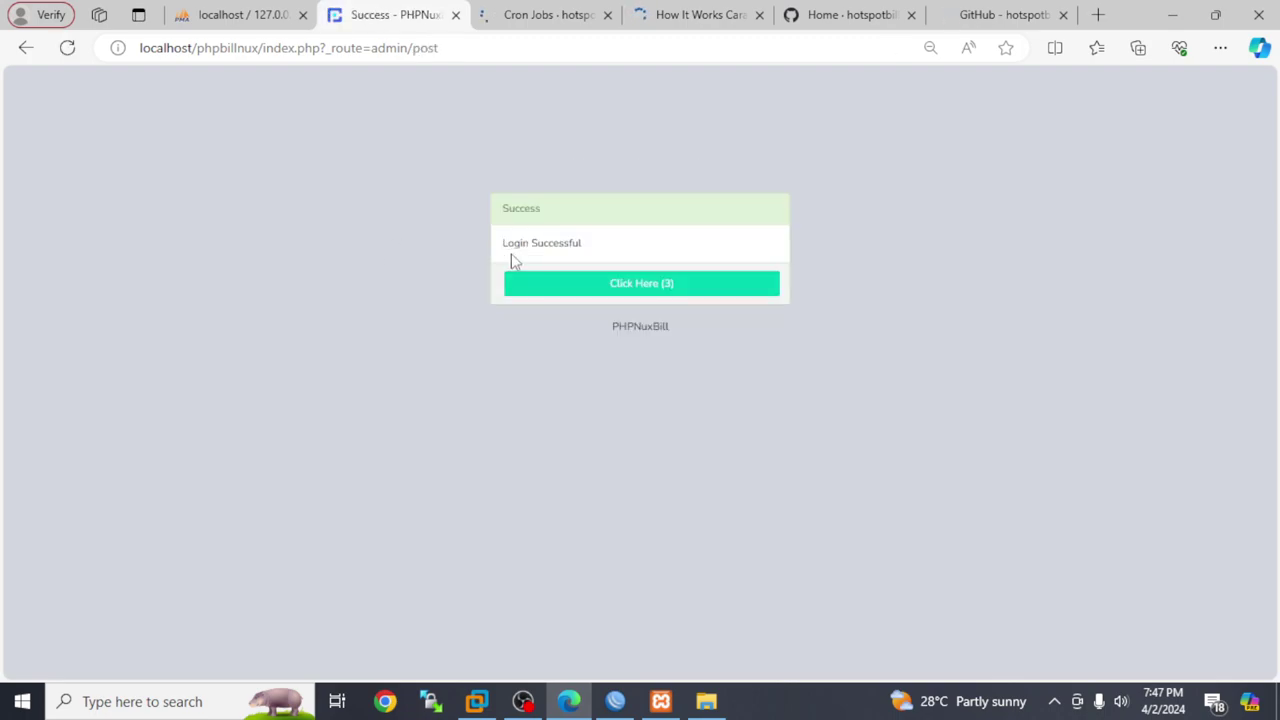
pyautogui.click(619, 289)
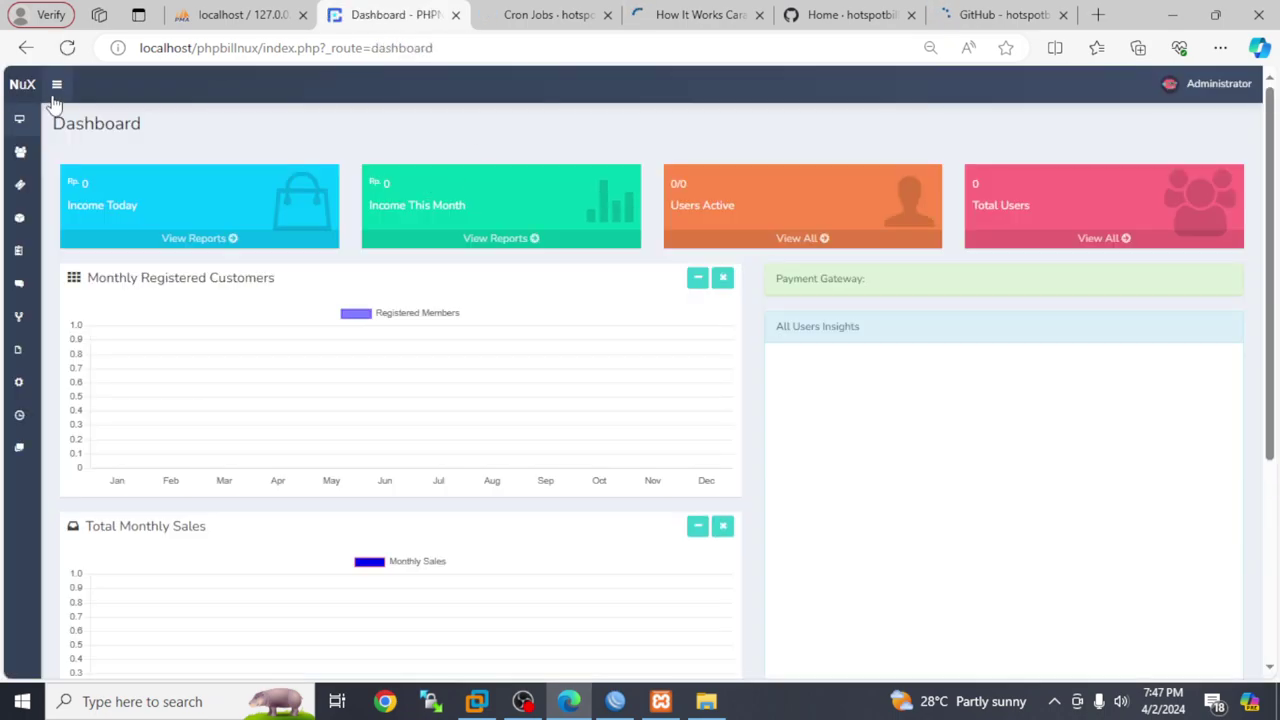
pyautogui.click(57, 84)
# Read through the Cron Jobs wiki page, then the How It Works (Cara kerja) page
pyautogui.click(540, 14)
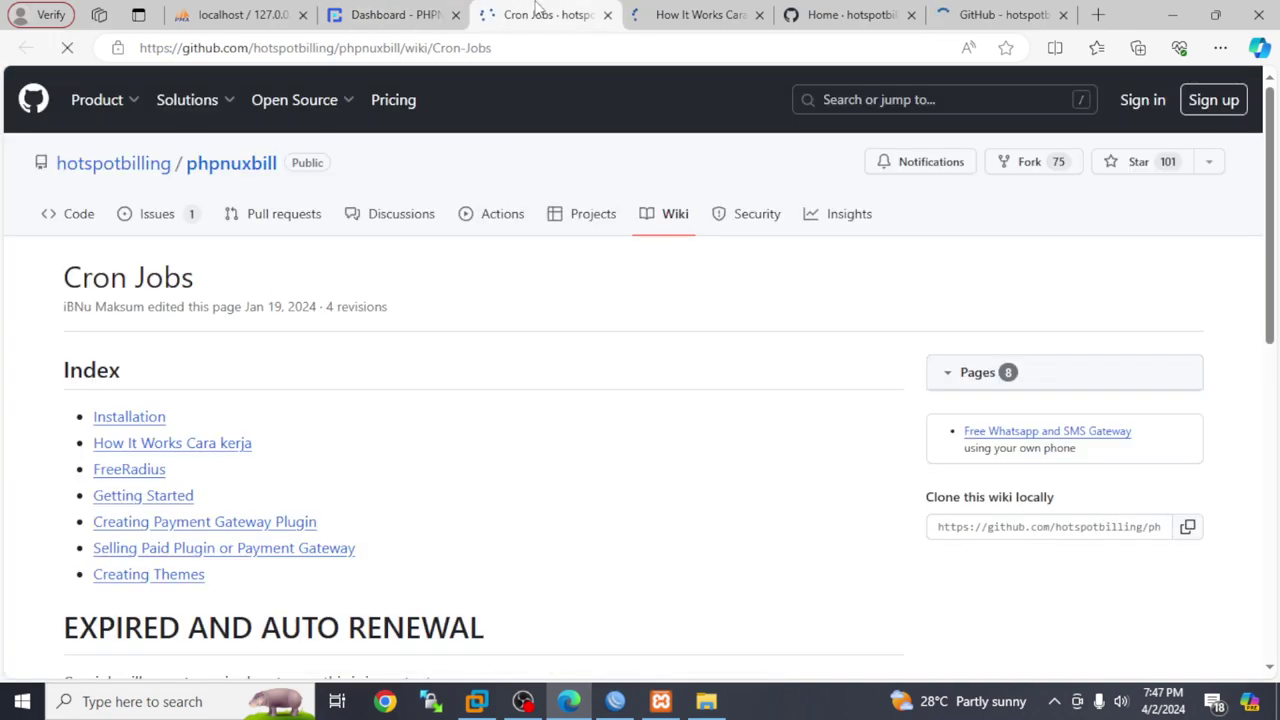
pyautogui.scroll(-7, 535, 400)
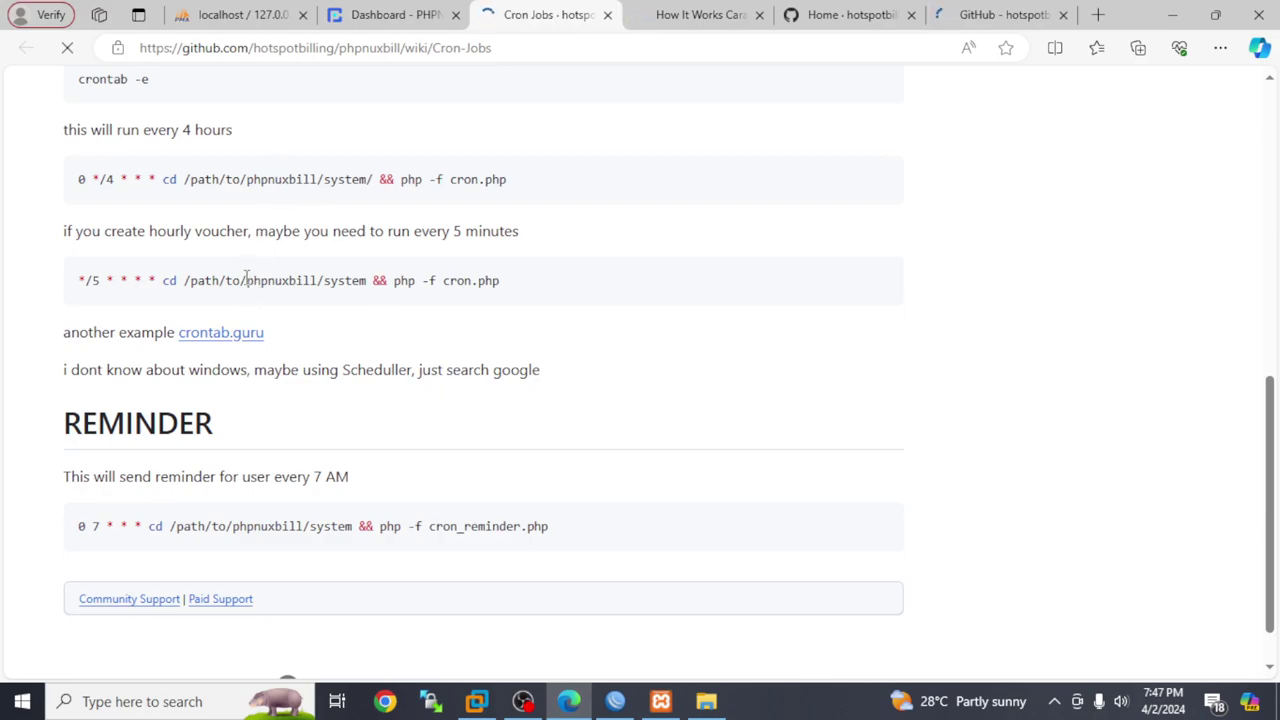
pyautogui.scroll(-1, 325, 298)
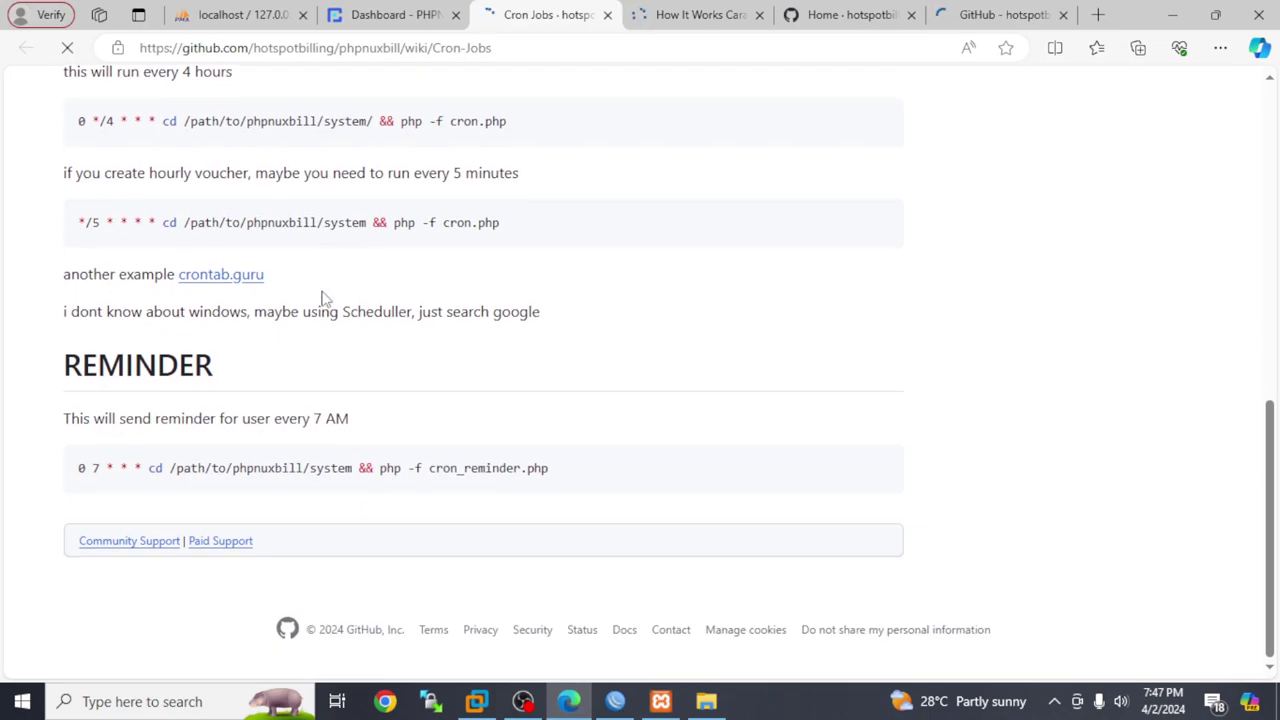
pyautogui.click(700, 14)
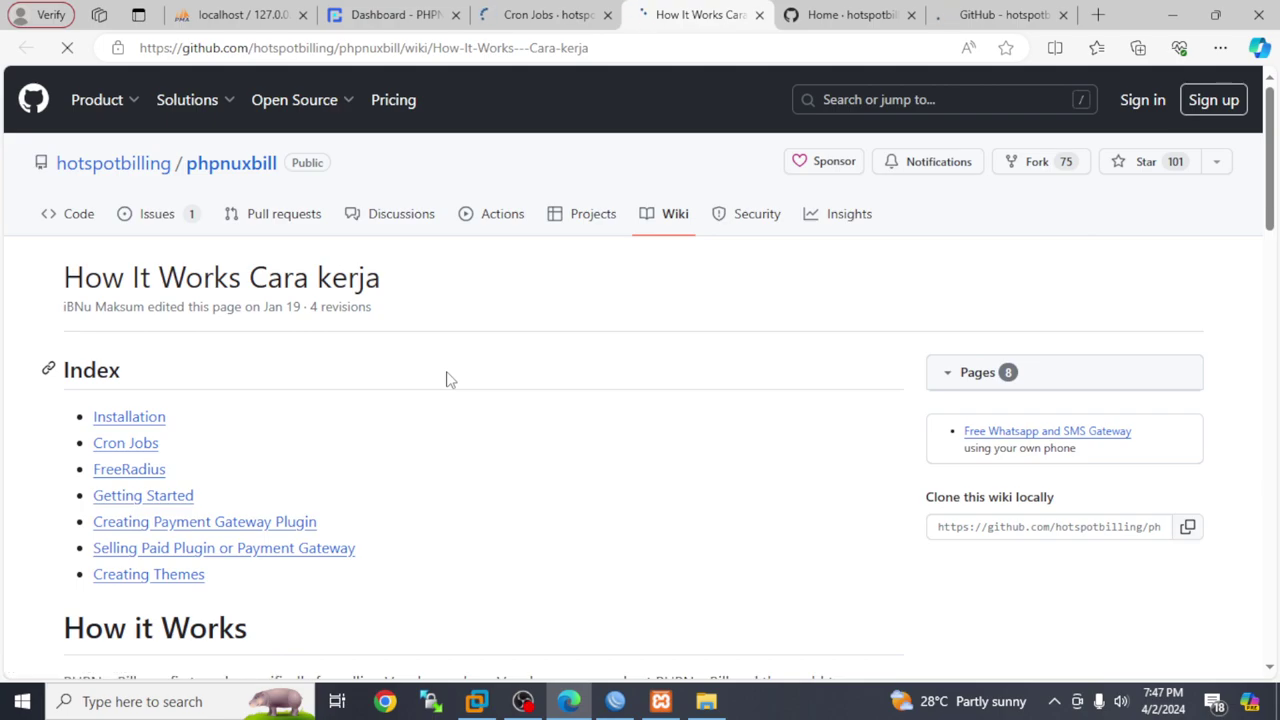
pyautogui.scroll(-5, 447, 379)
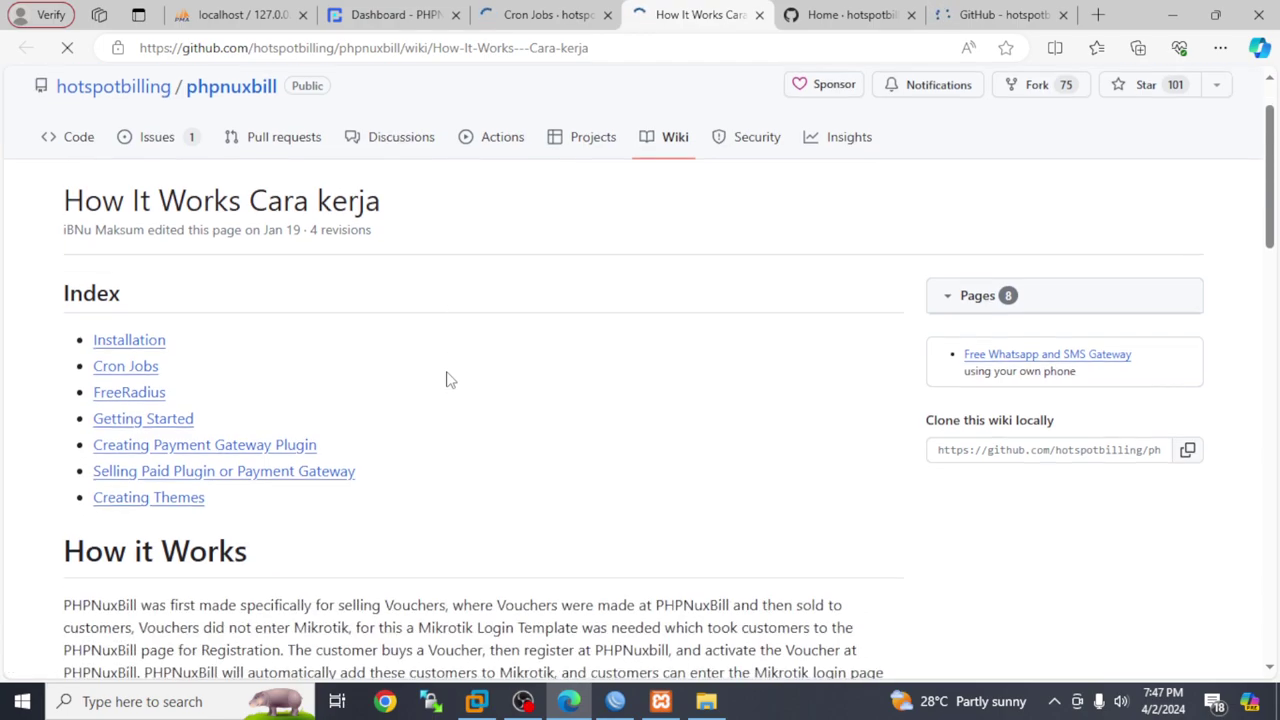
pyautogui.scroll(-10, 447, 379)
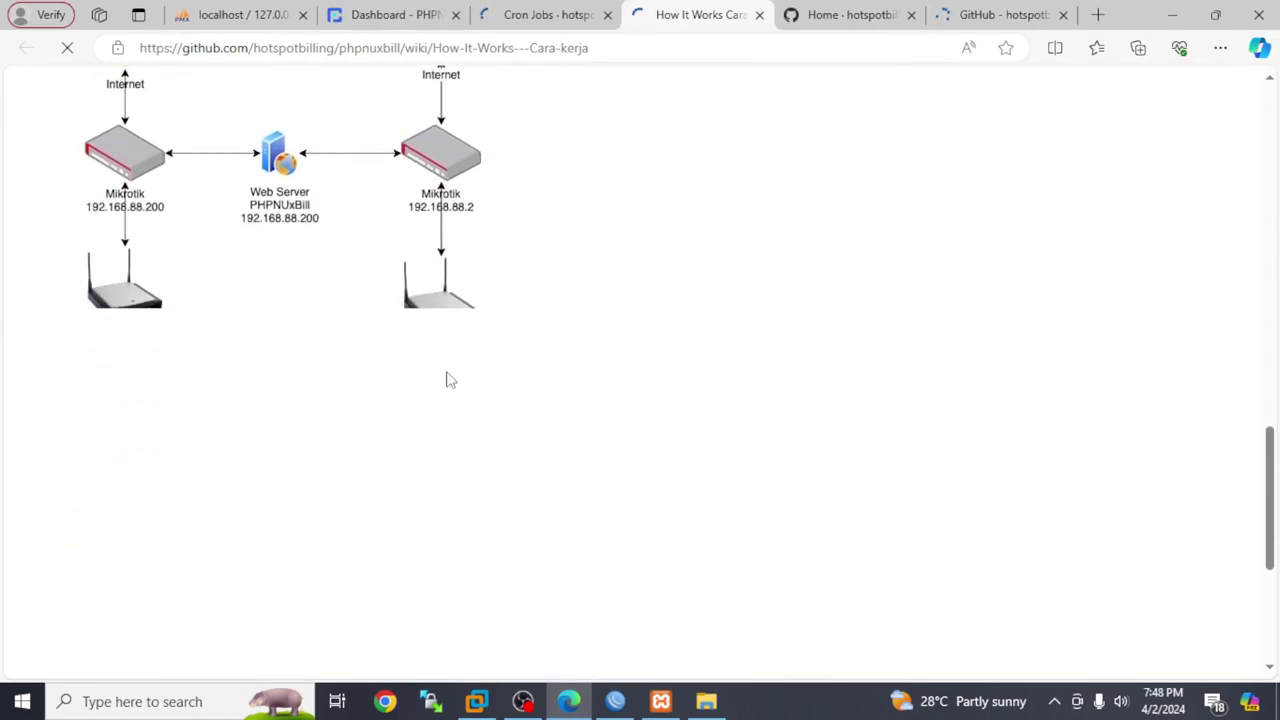
pyautogui.scroll(2, 447, 379)
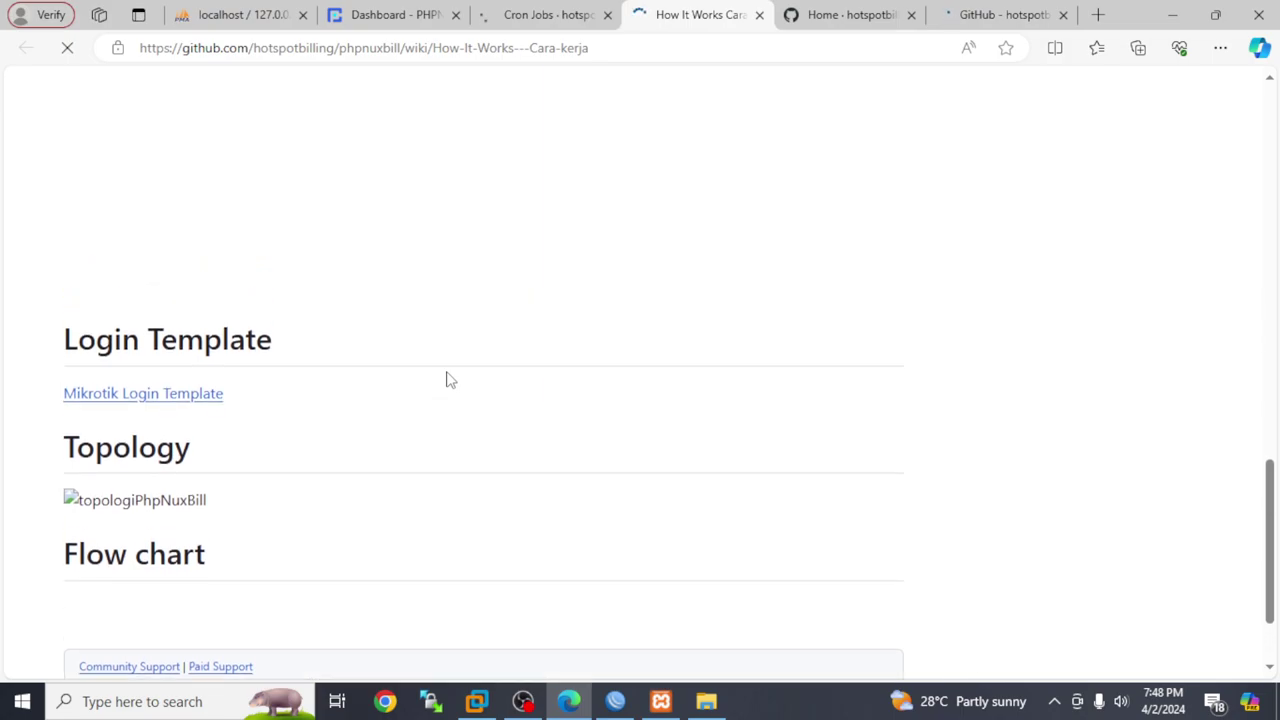
pyautogui.scroll(9, 447, 379)
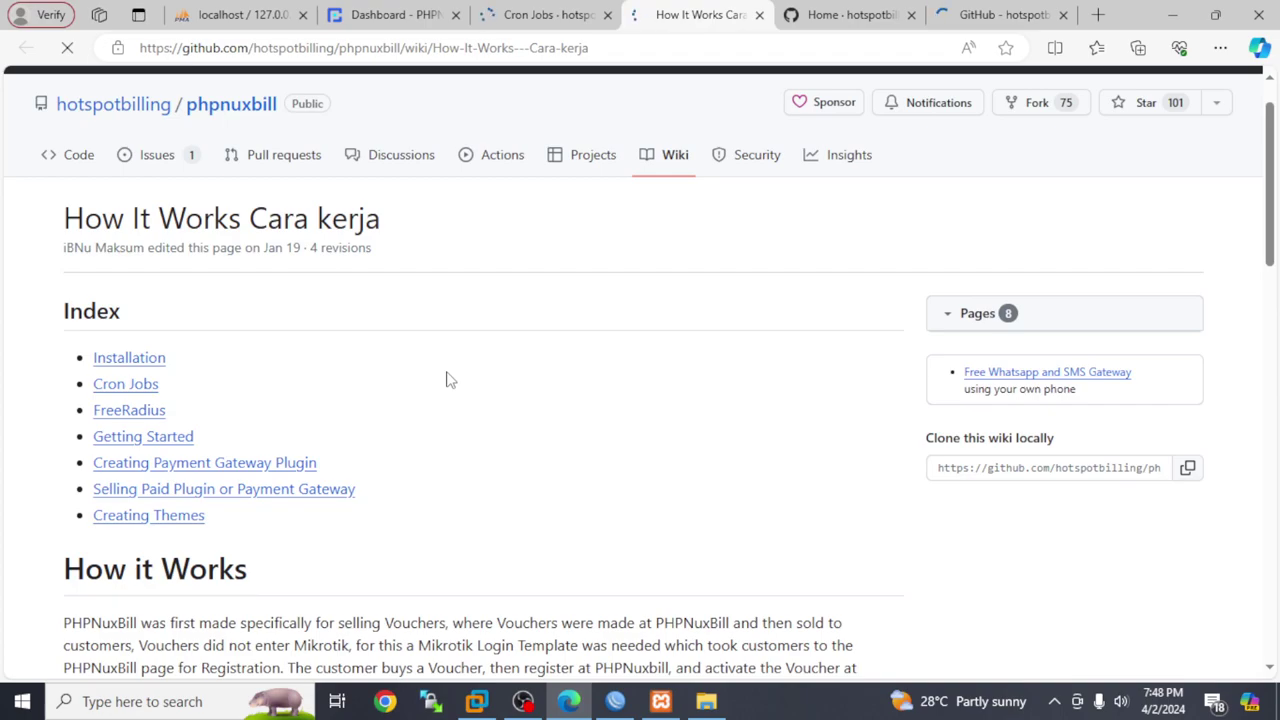
pyautogui.click(836, 24)
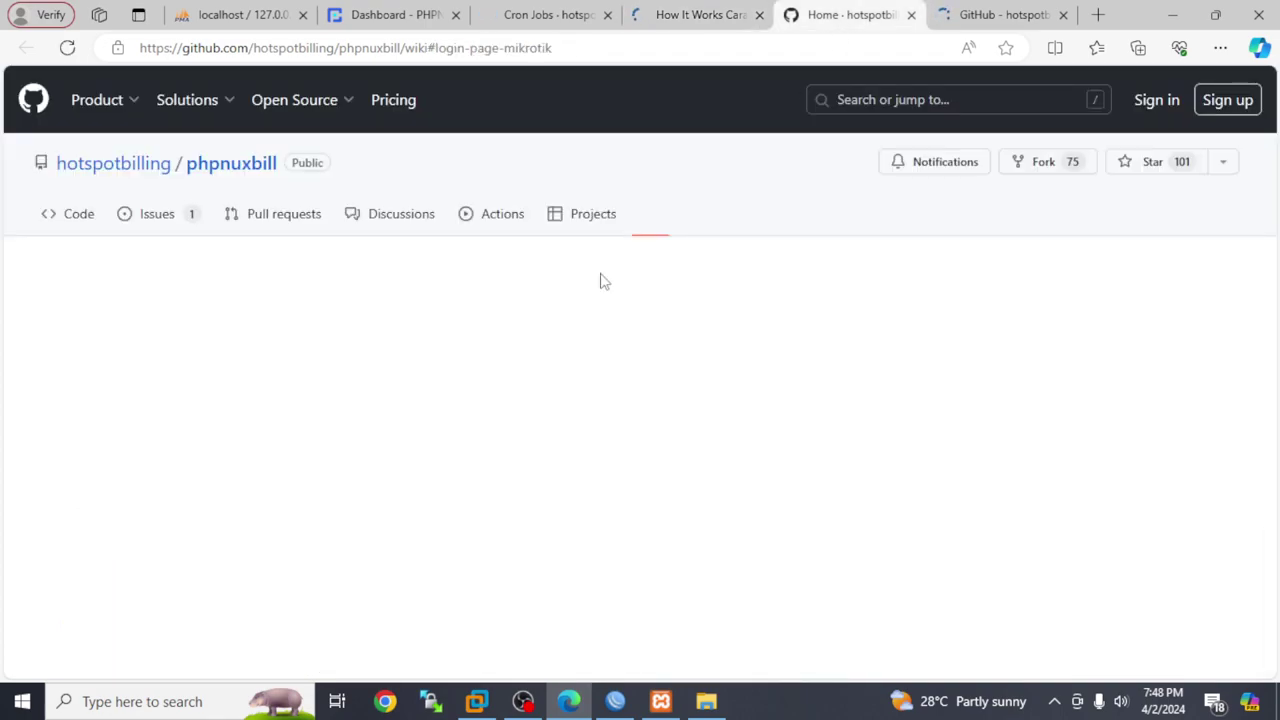
# Read the phpnuxbill-mikrotik-login-template README down to its credits, then return to the wiki Home tab
pyautogui.click(996, 12)
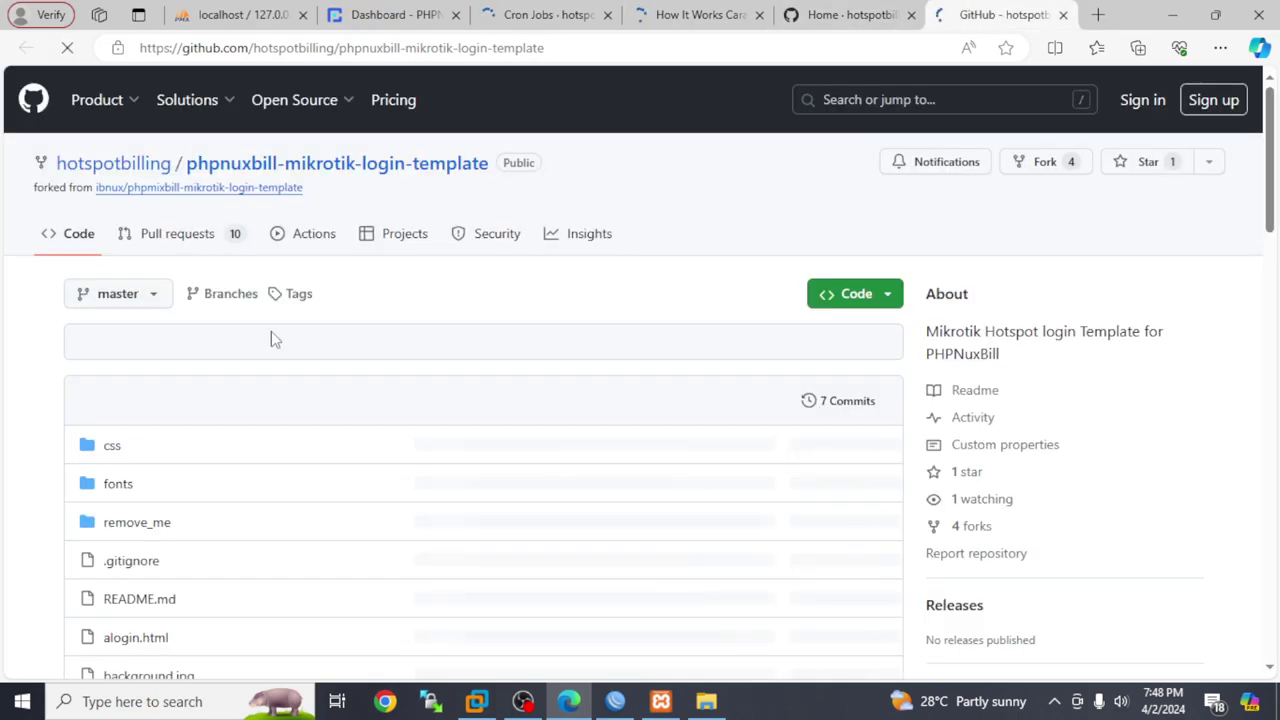
pyautogui.scroll(-8, 271, 331)
pyautogui.scroll(-5, 271, 340)
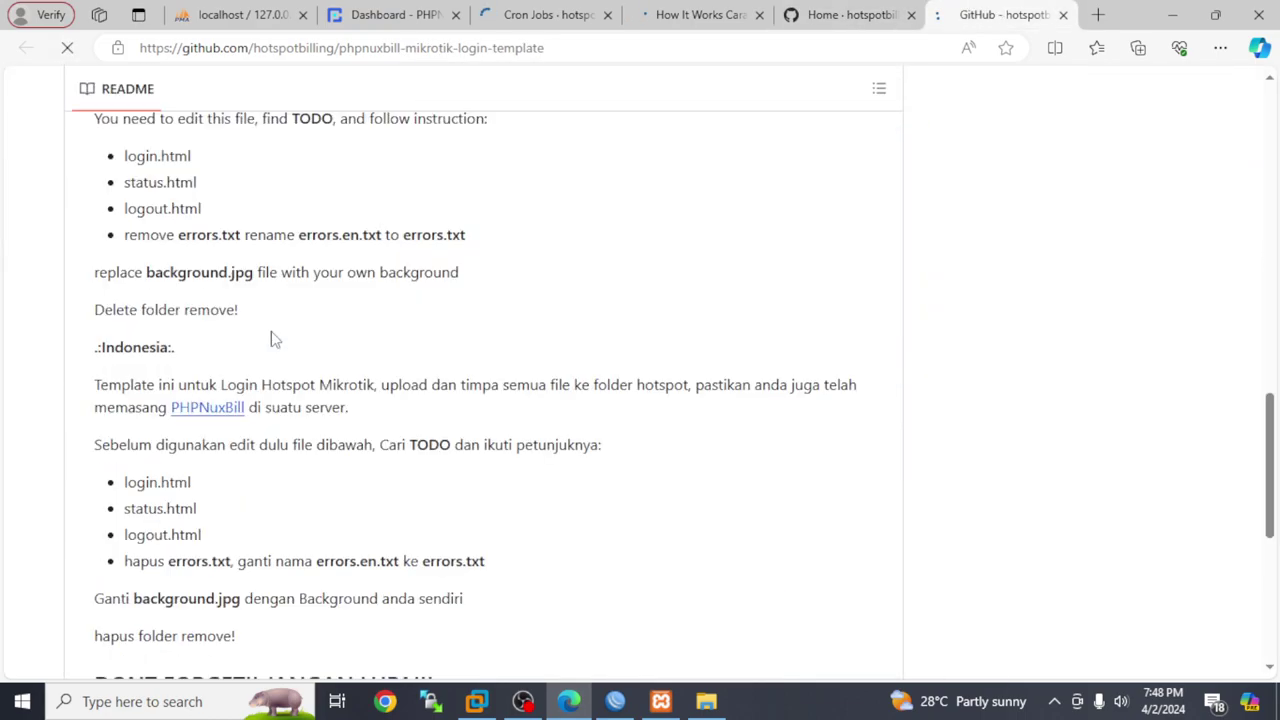
pyautogui.scroll(3, 271, 340)
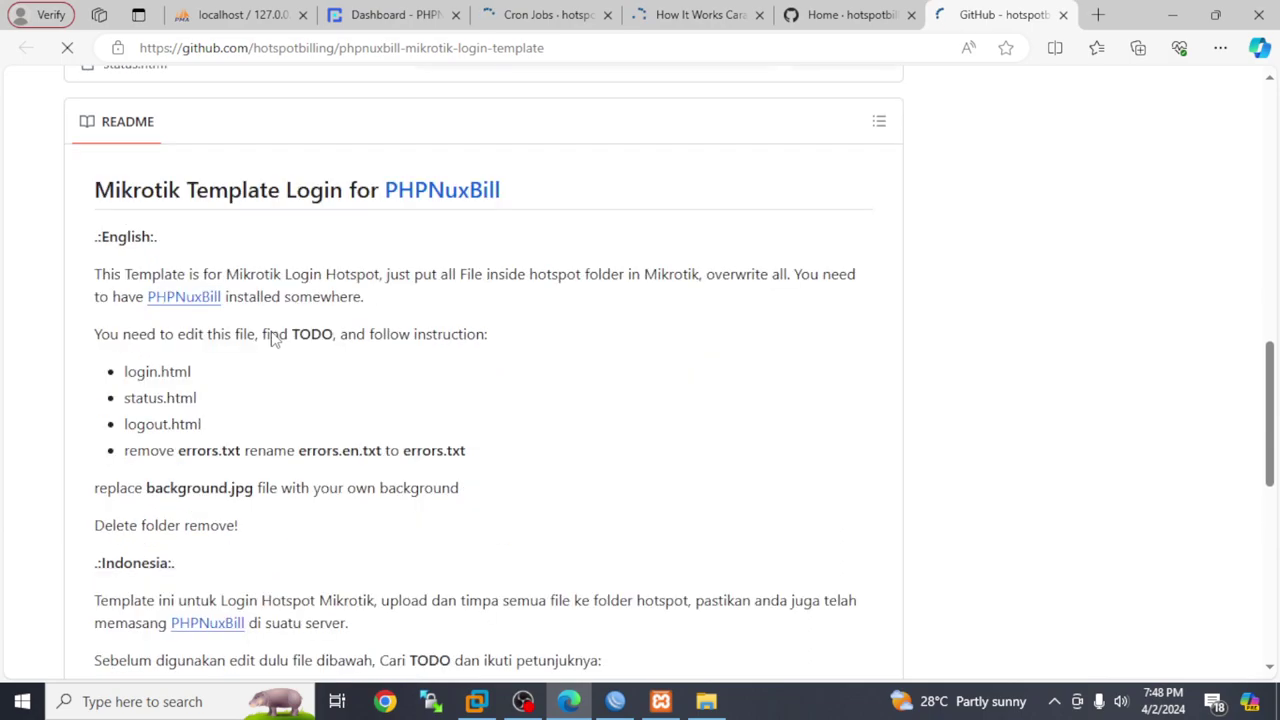
pyautogui.scroll(-1, 274, 340)
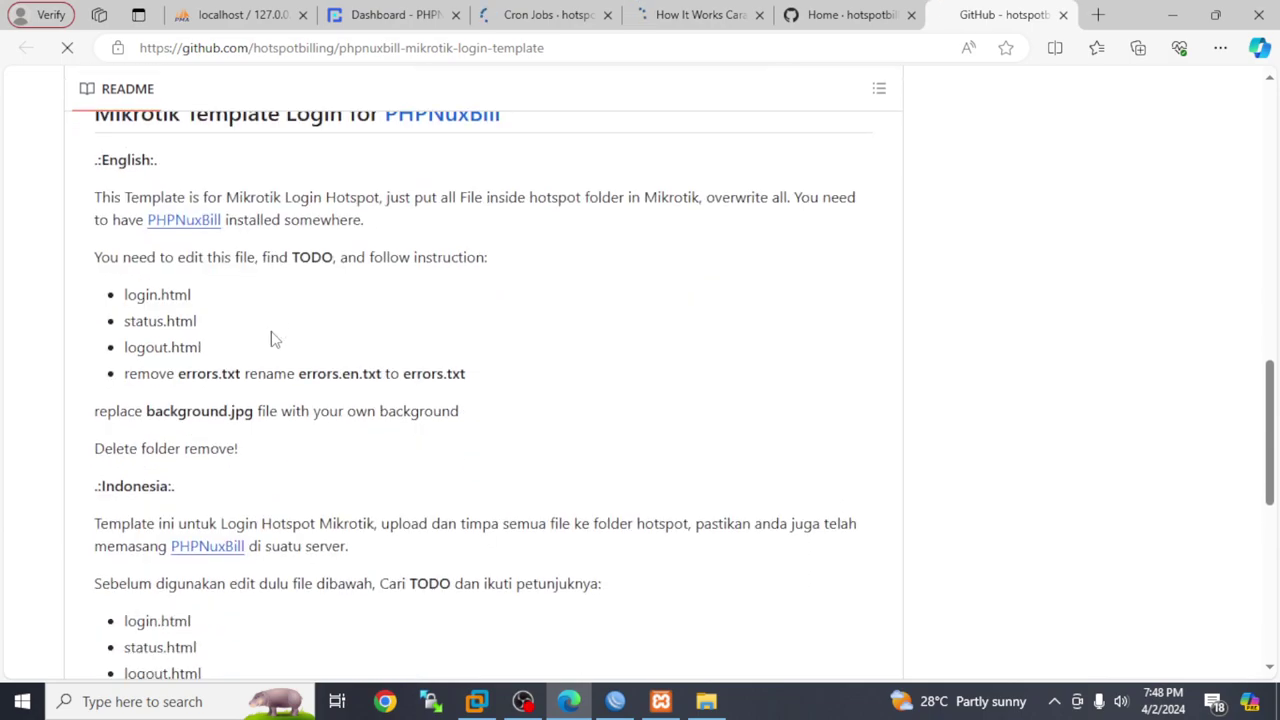
pyautogui.scroll(-5, 274, 340)
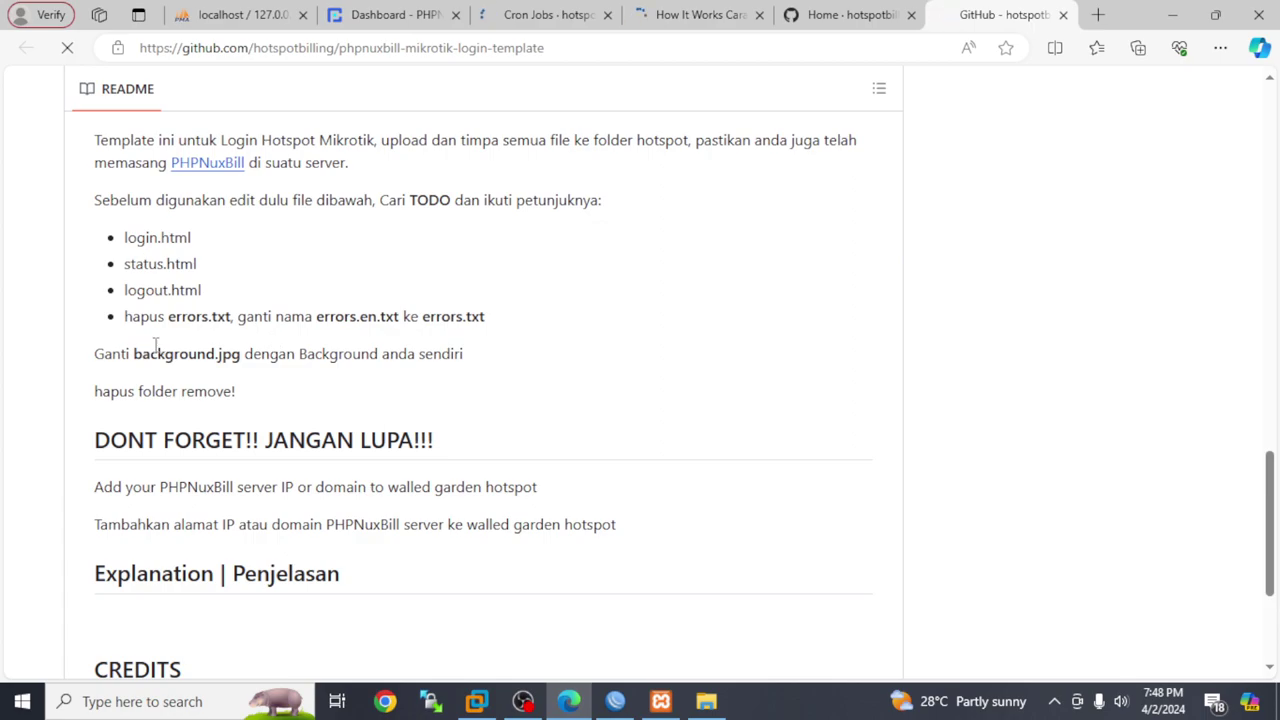
pyautogui.scroll(-4, 155, 345)
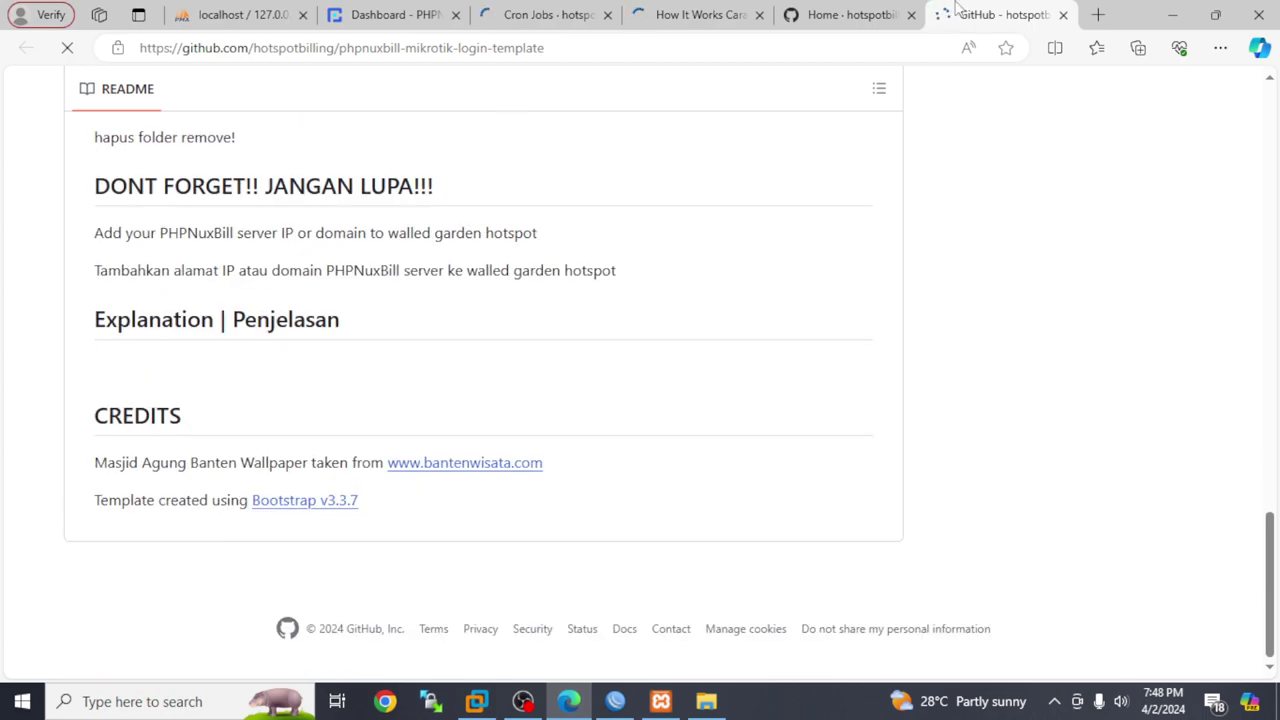
pyautogui.hotkey('ctrl', 'shift', 'Tab')
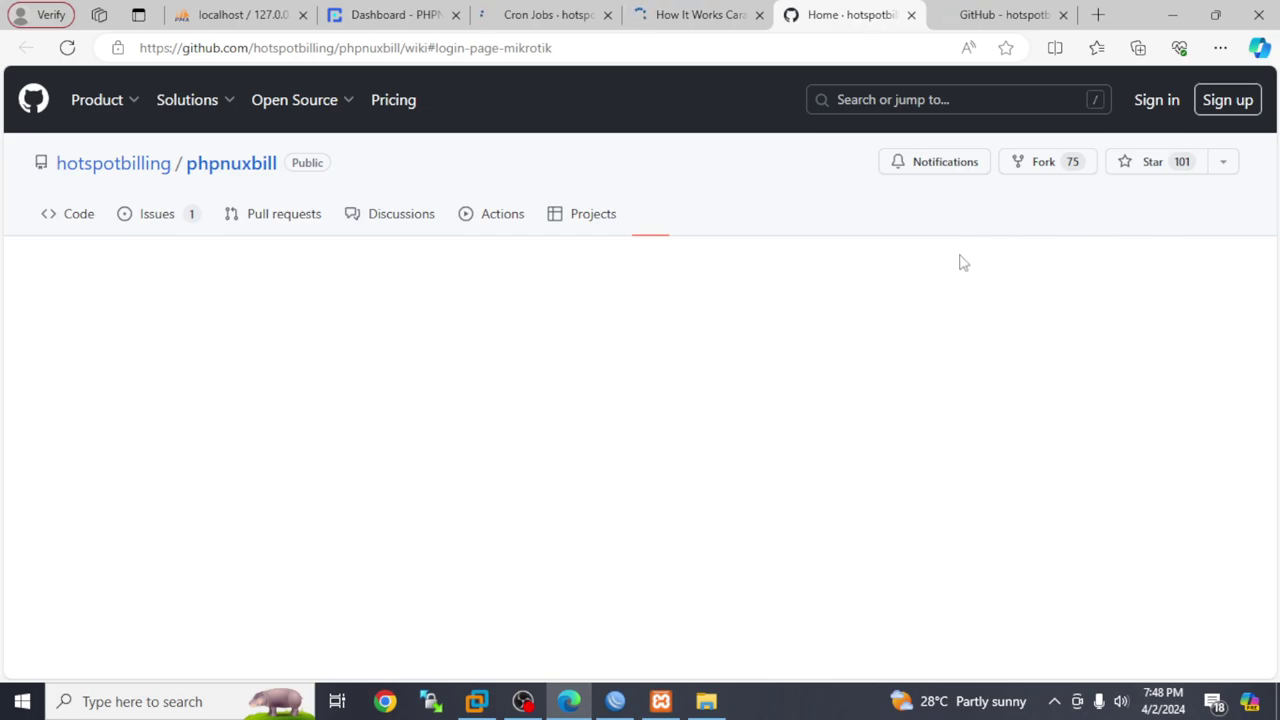
# Close the How It Works, Cron Jobs and login-template tabs and return to the Dashboard
pyautogui.click(759, 16)
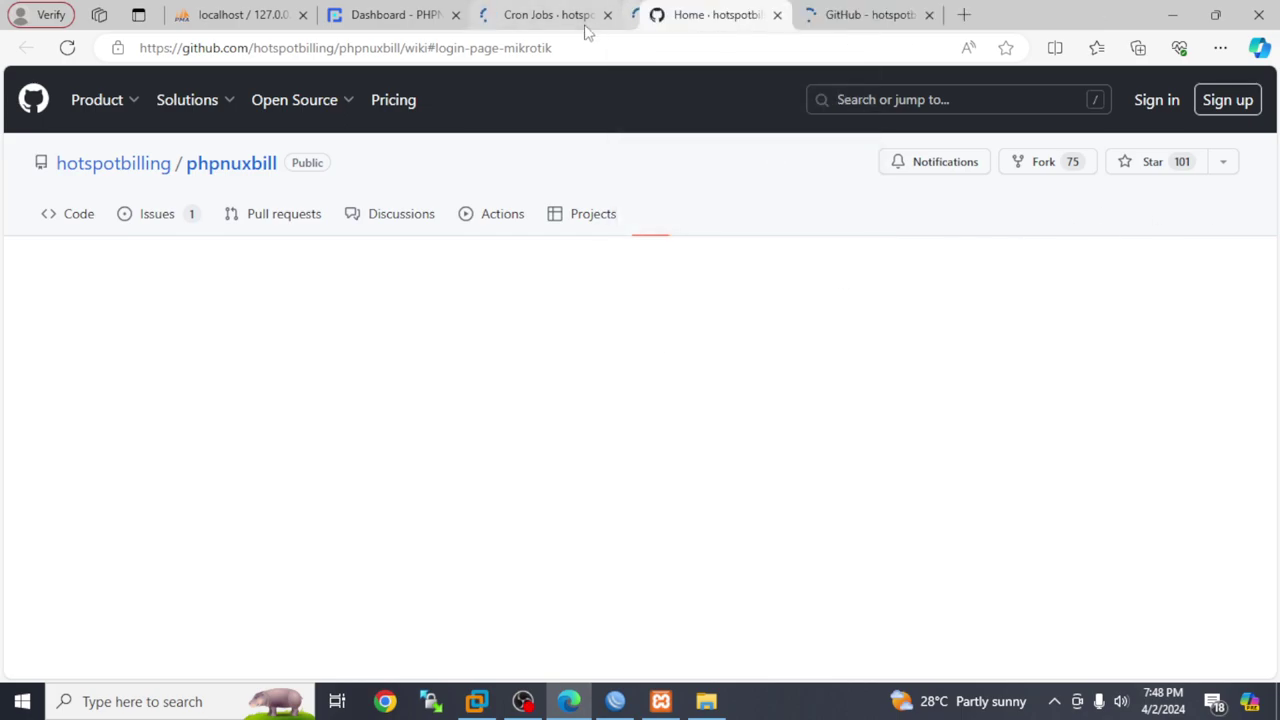
pyautogui.click(607, 15)
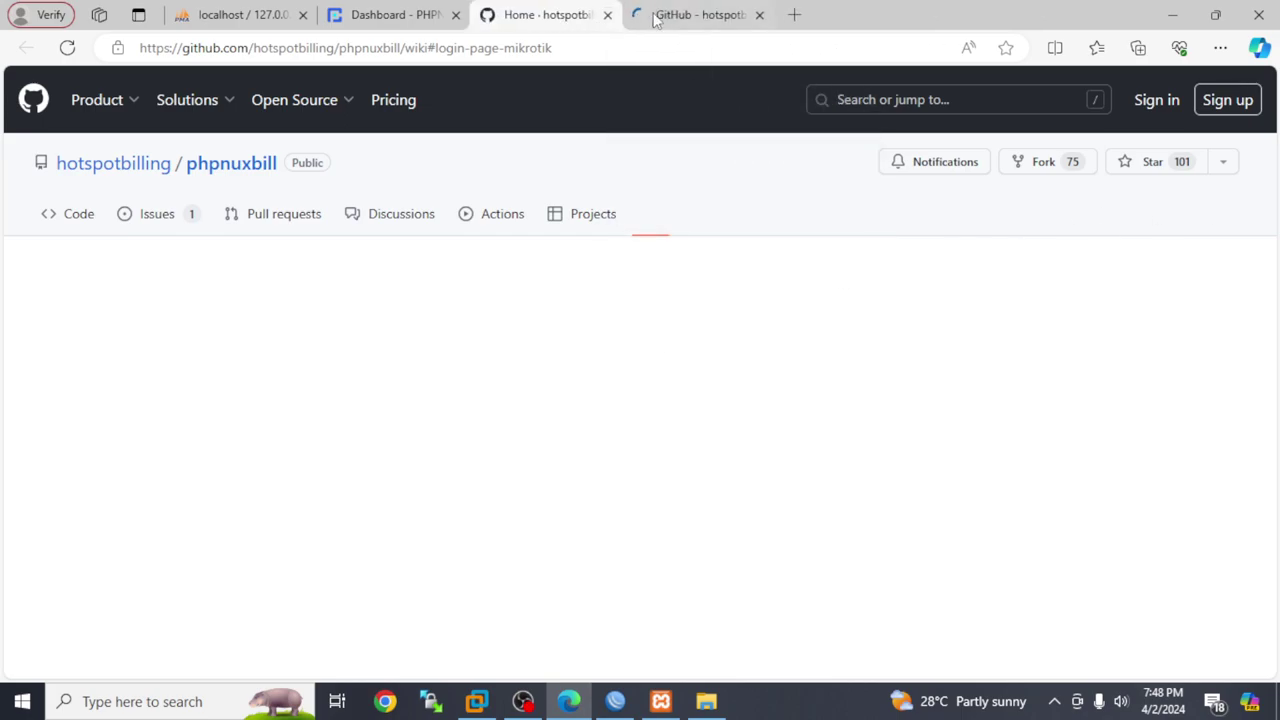
pyautogui.click(760, 14)
pyautogui.click(498, 14)
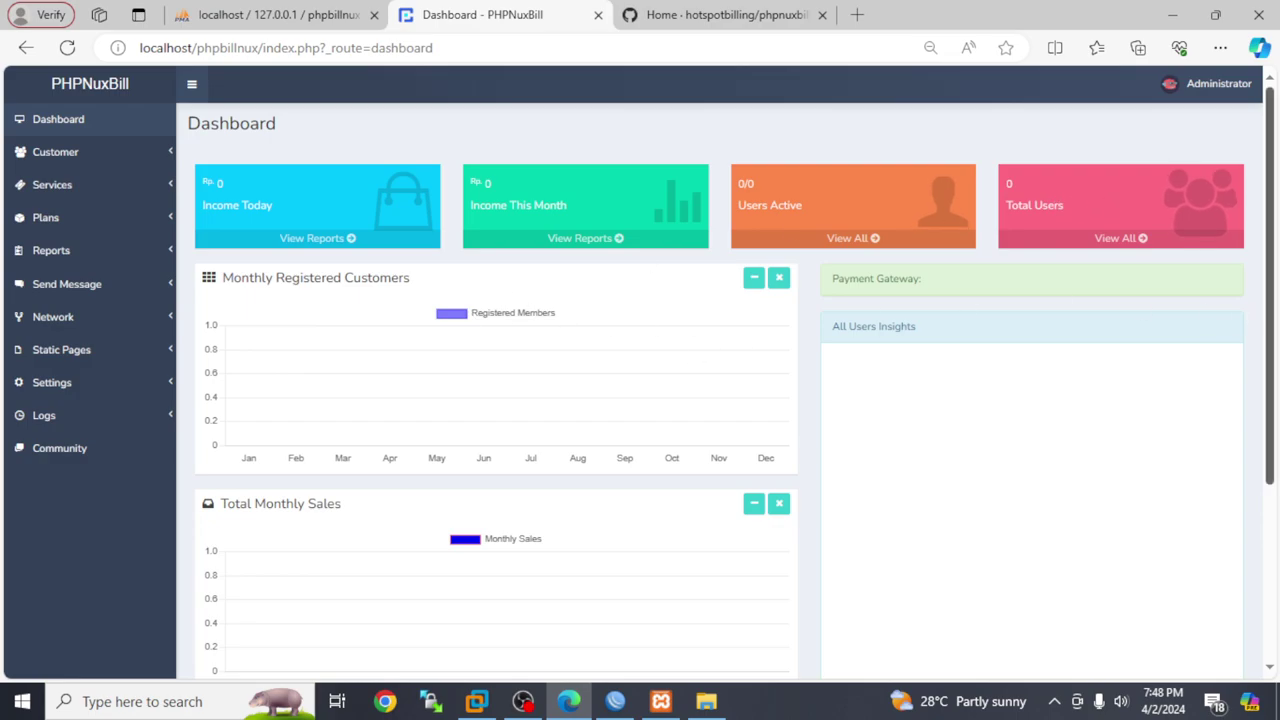
# Pass through the empty Customer list, then open the empty Network > Routers list
pyautogui.scroll(-2, 714, 354)
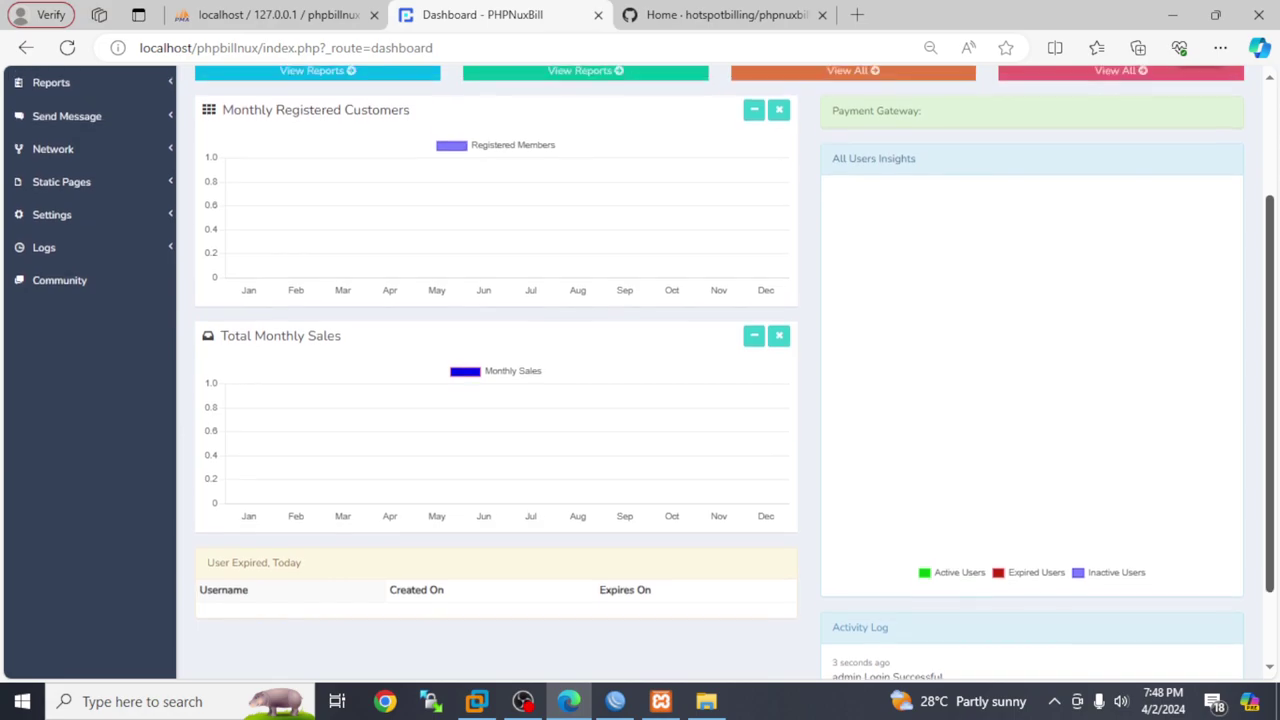
pyautogui.scroll(-1, 714, 370)
pyautogui.scroll(3, 714, 370)
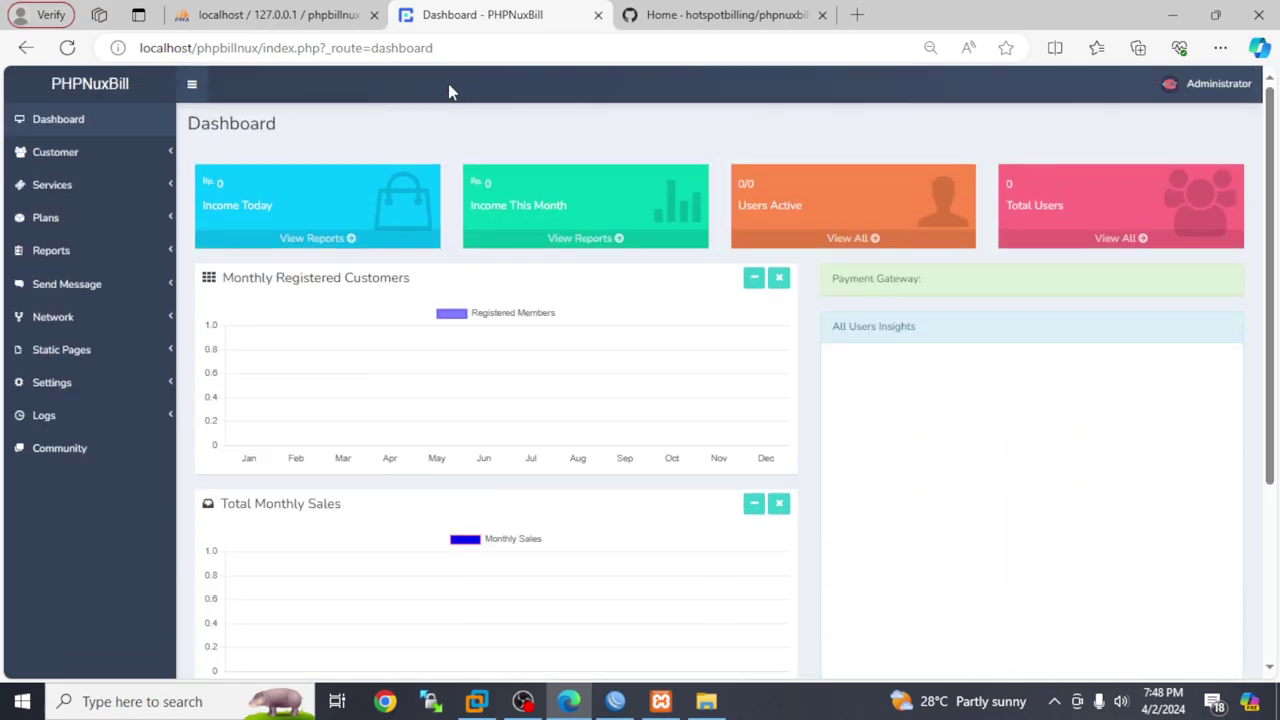
pyautogui.click(121, 158)
pyautogui.click(101, 191)
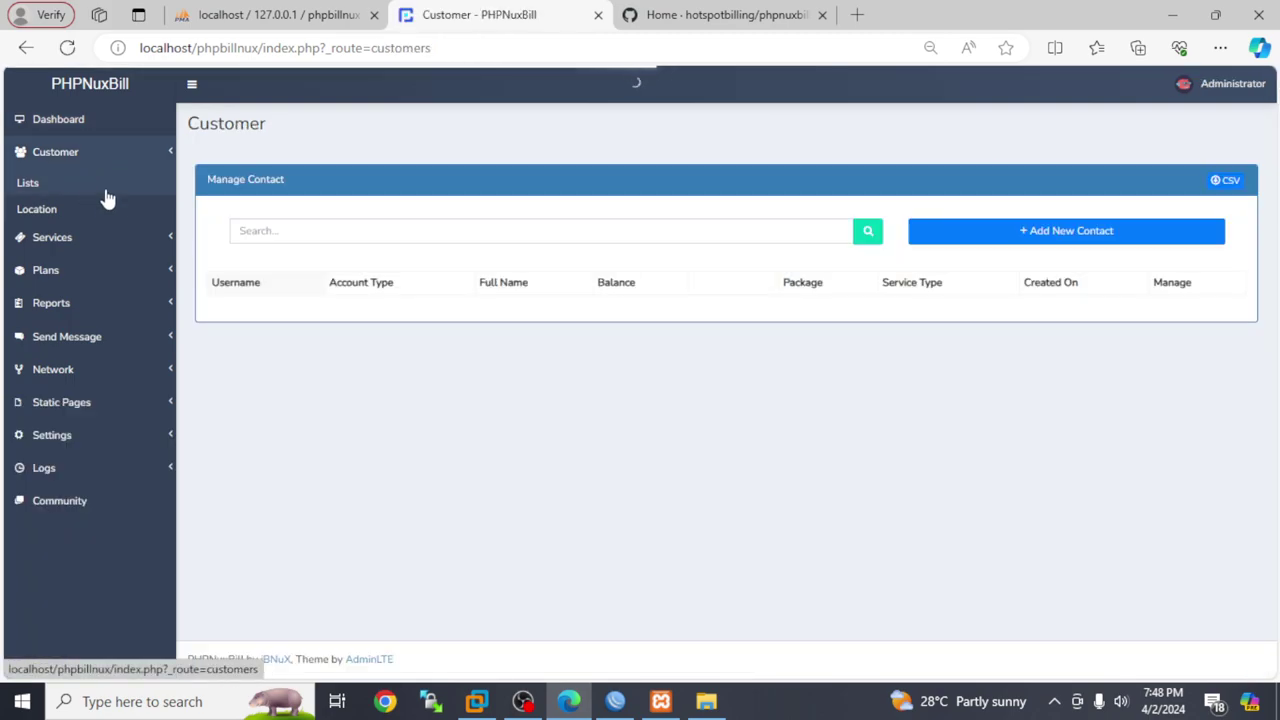
pyautogui.click(85, 242)
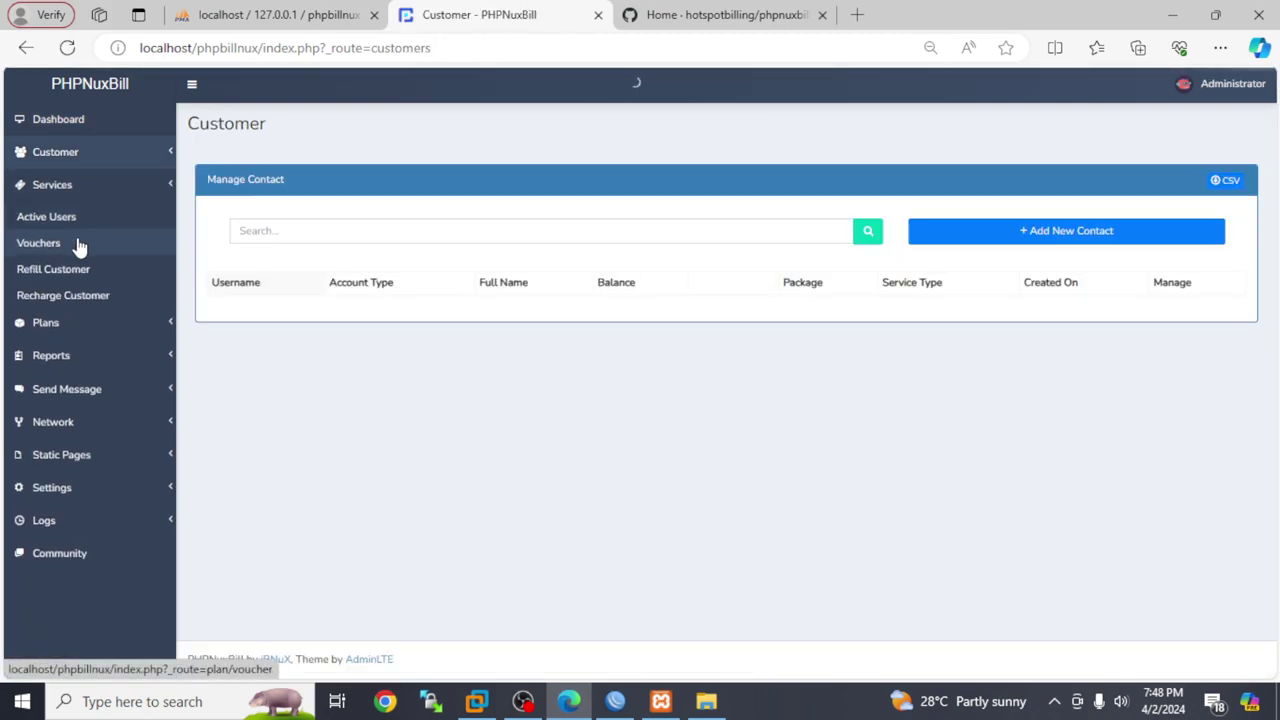
pyautogui.click(100, 329)
pyautogui.click(100, 329)
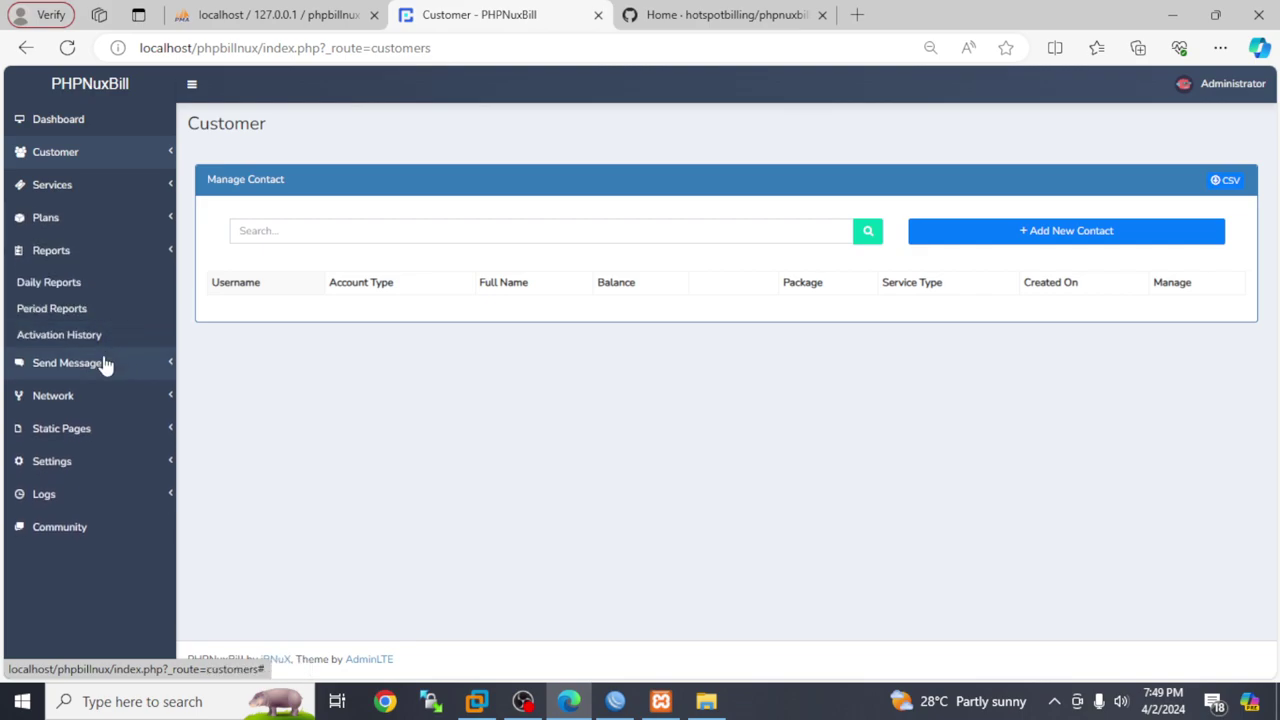
pyautogui.click(83, 396)
pyautogui.click(72, 357)
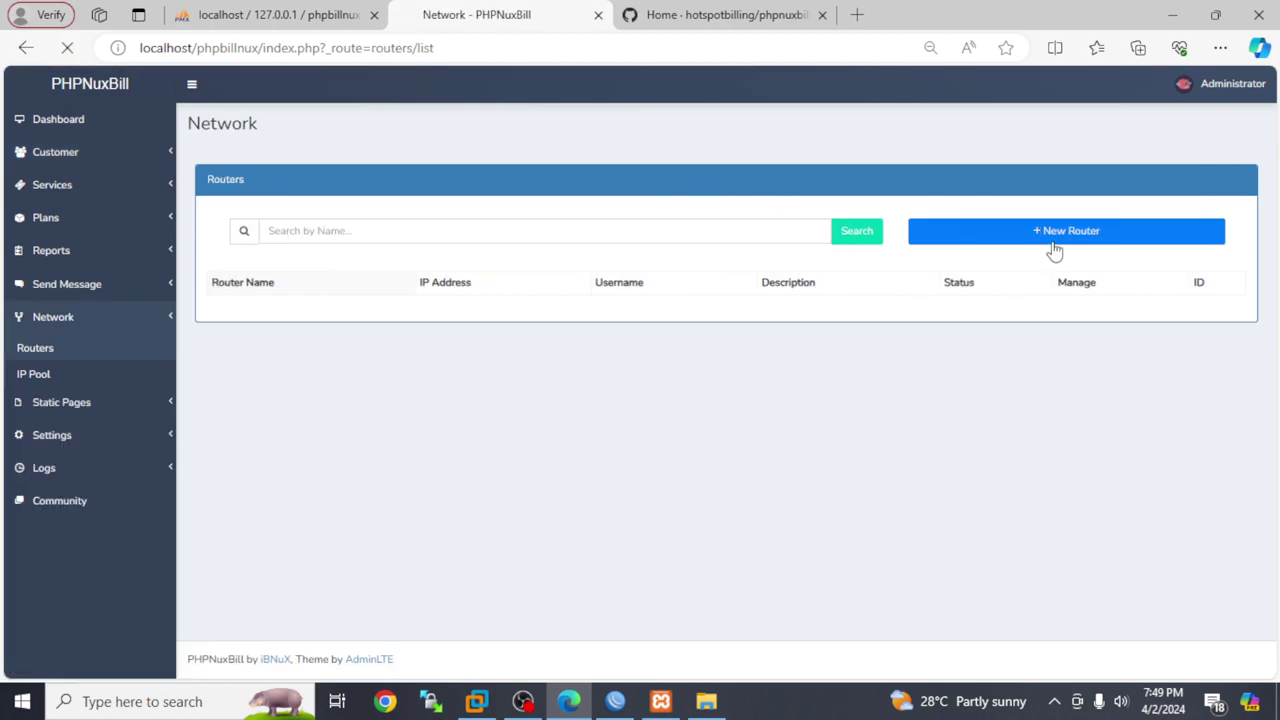
# Start a new router, pick its saved name, and set IP address 192.168.0.109
pyautogui.click(1054, 232)
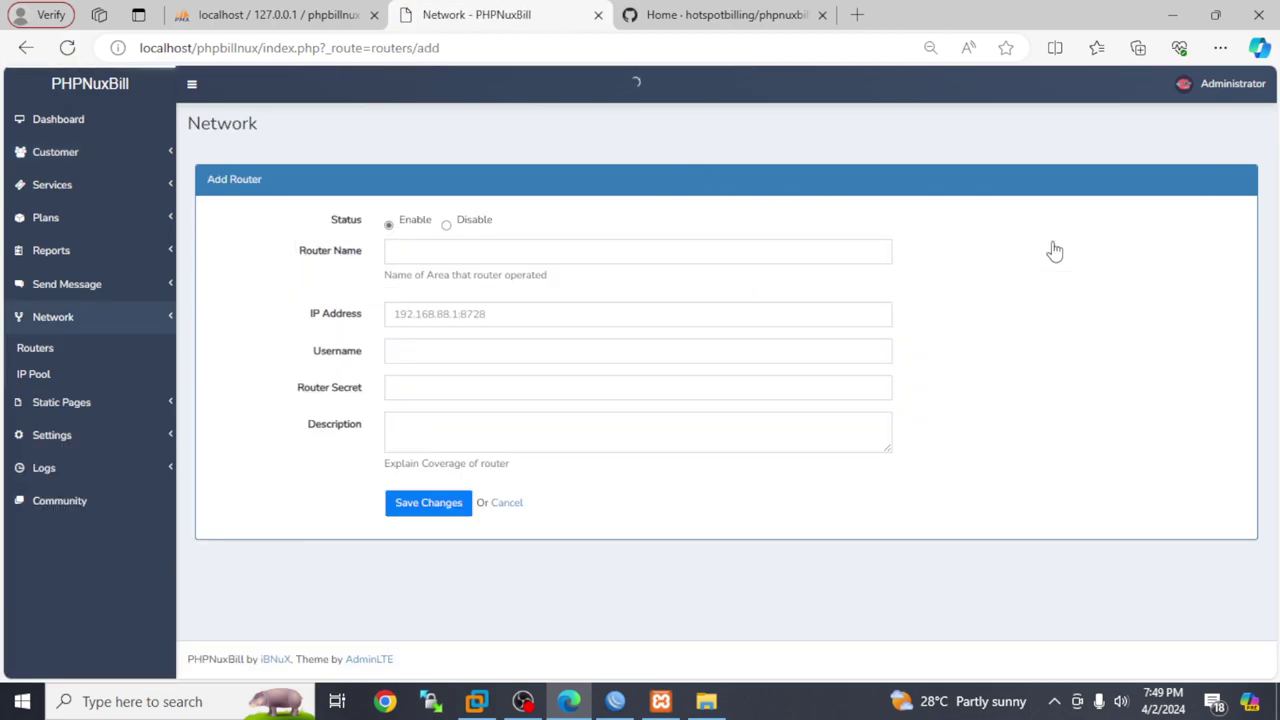
pyautogui.click(404, 248)
pyautogui.click(443, 322)
pyautogui.click(449, 316)
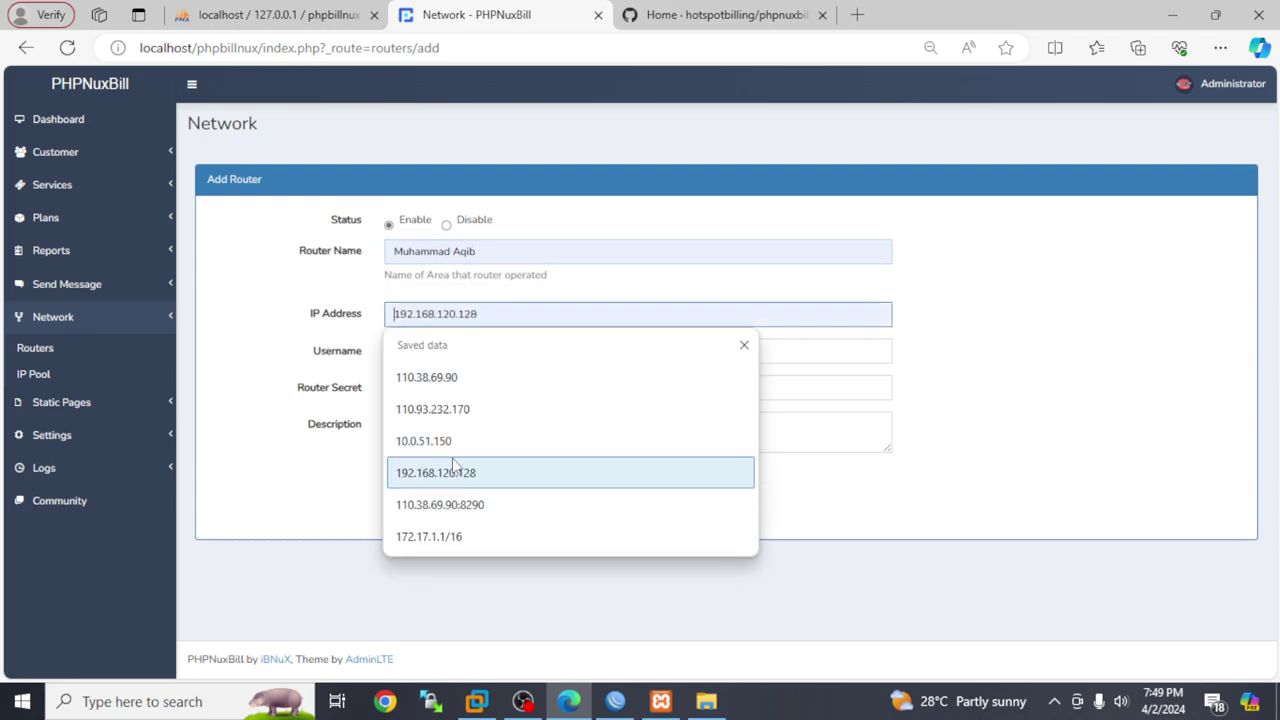
pyautogui.write('1')
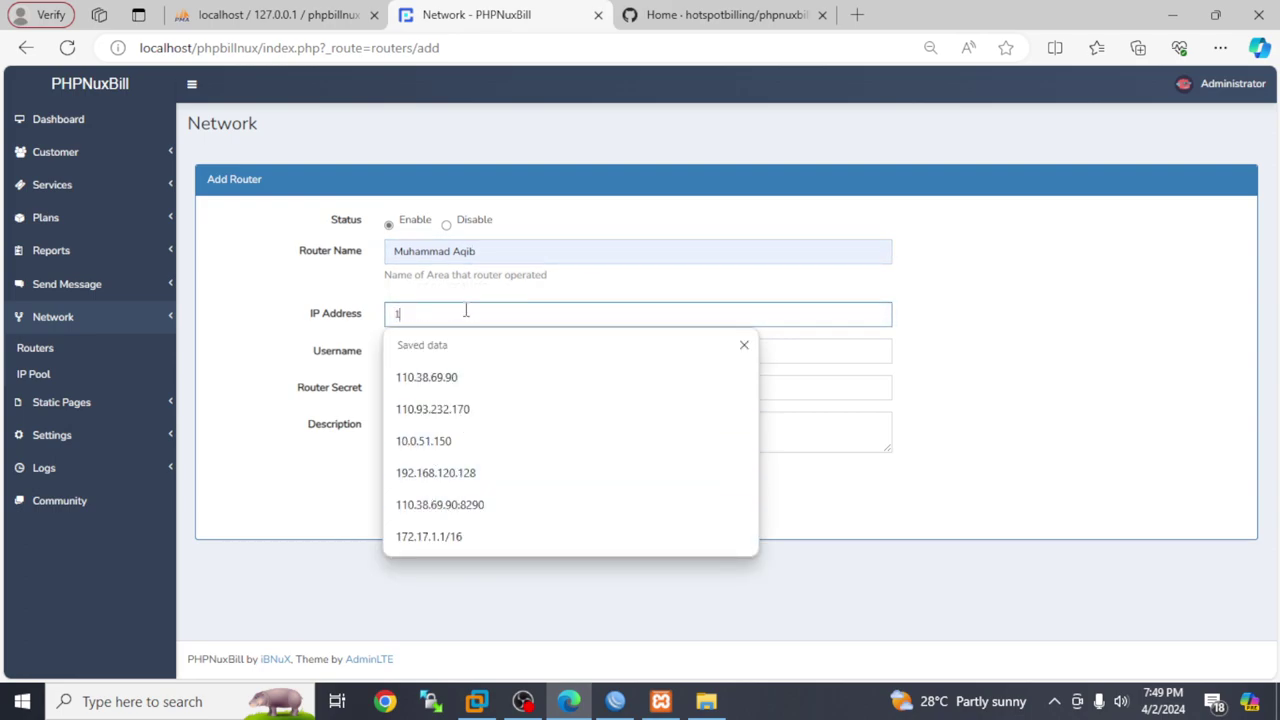
pyautogui.write('92.168.0.109')
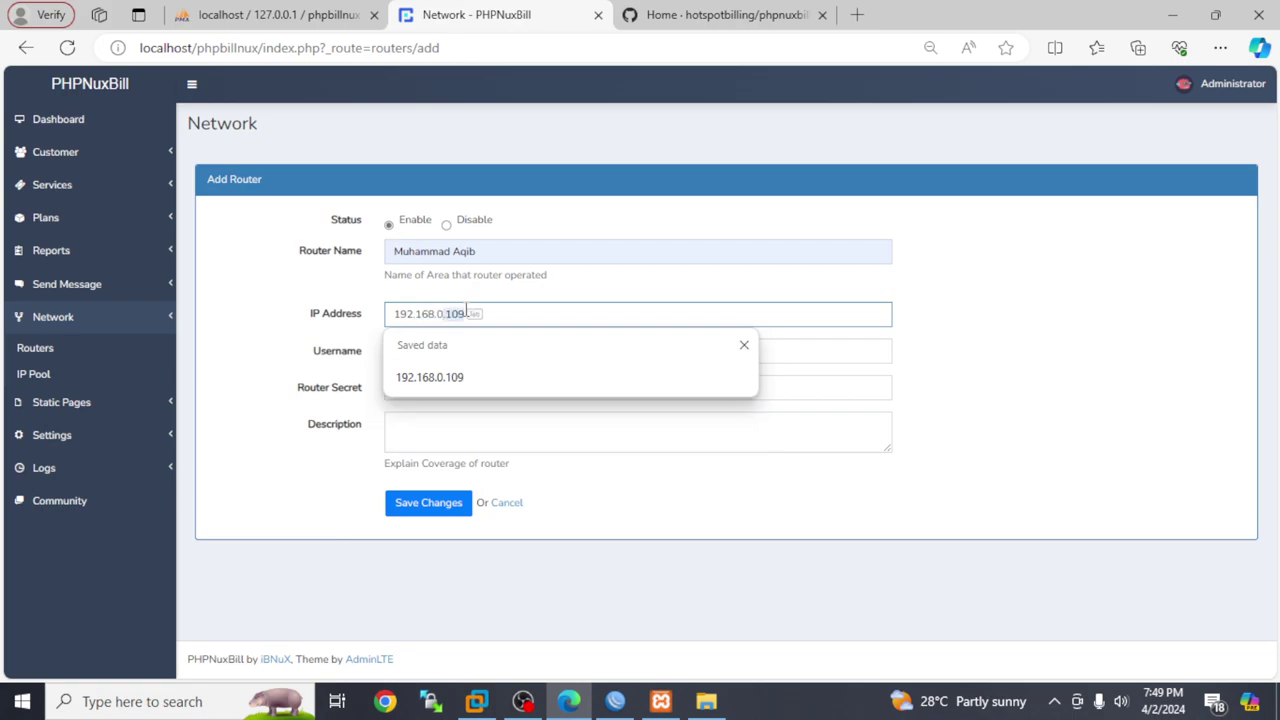
pyautogui.press('Tab')
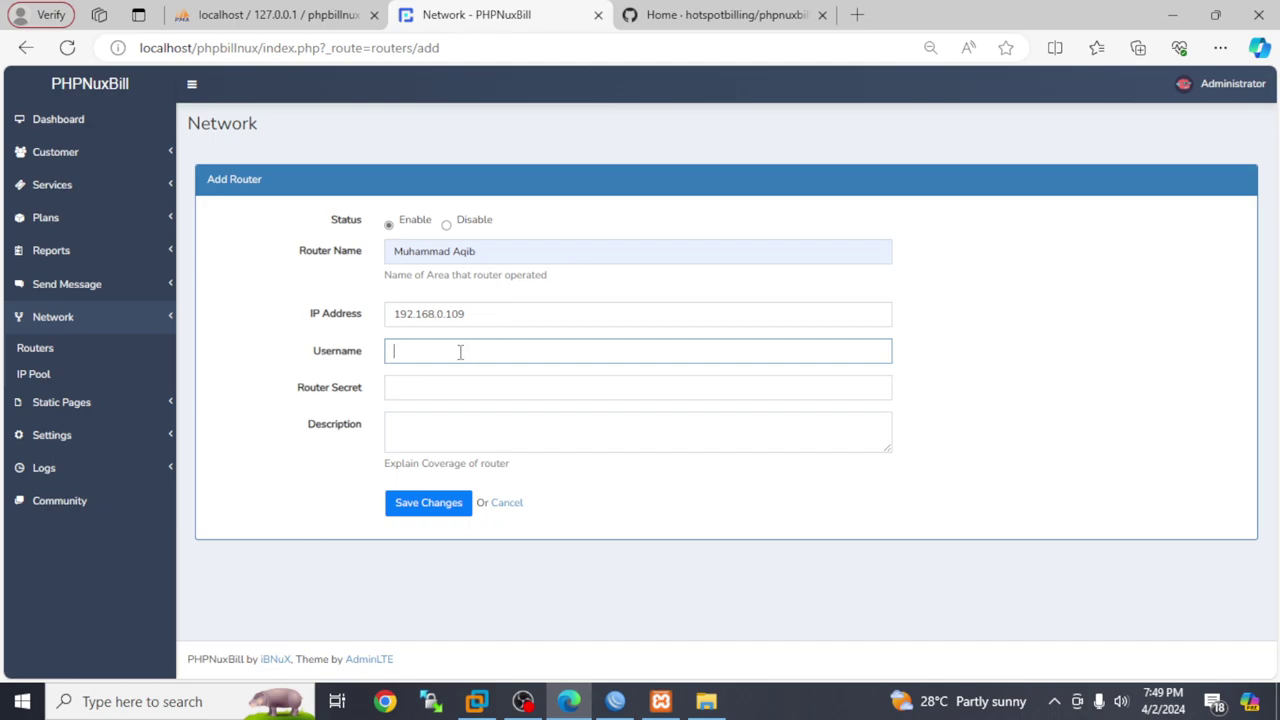
# Fill in the router's login username and secret, then save the router
pyautogui.write('admin')
pyautogui.press('Tab')
pyautogui.write('adm')
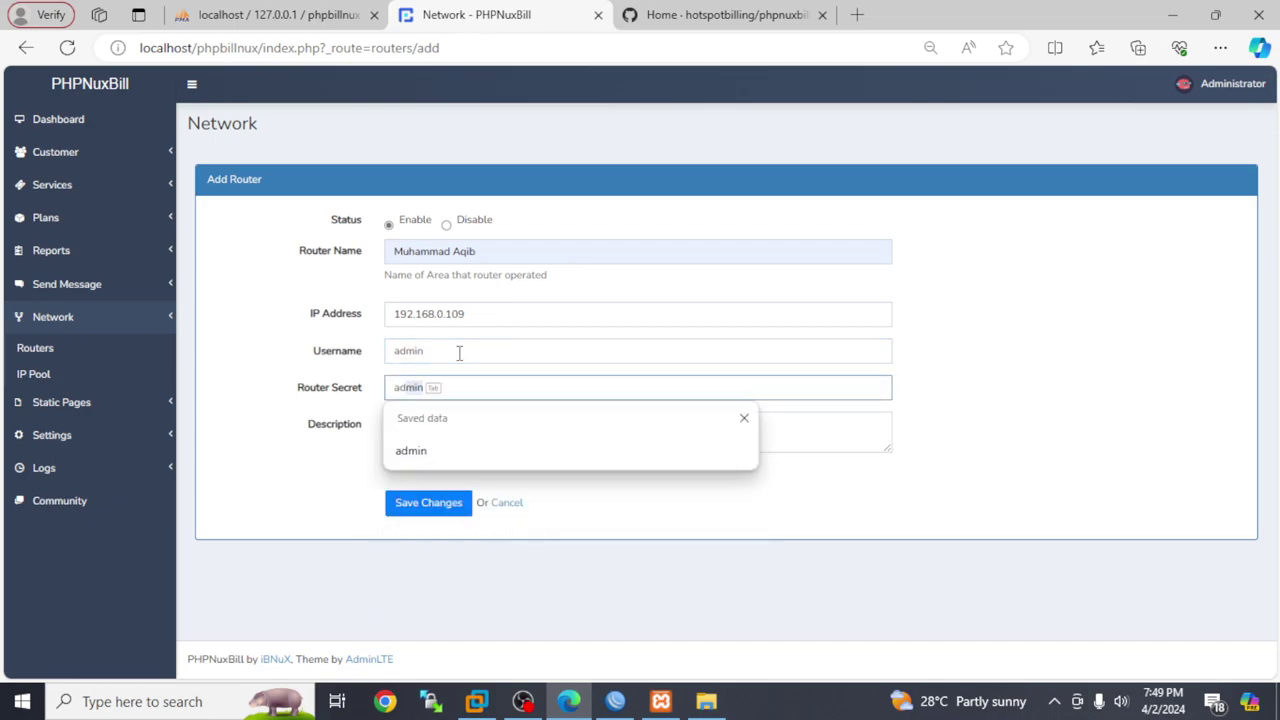
pyautogui.press('Tab')
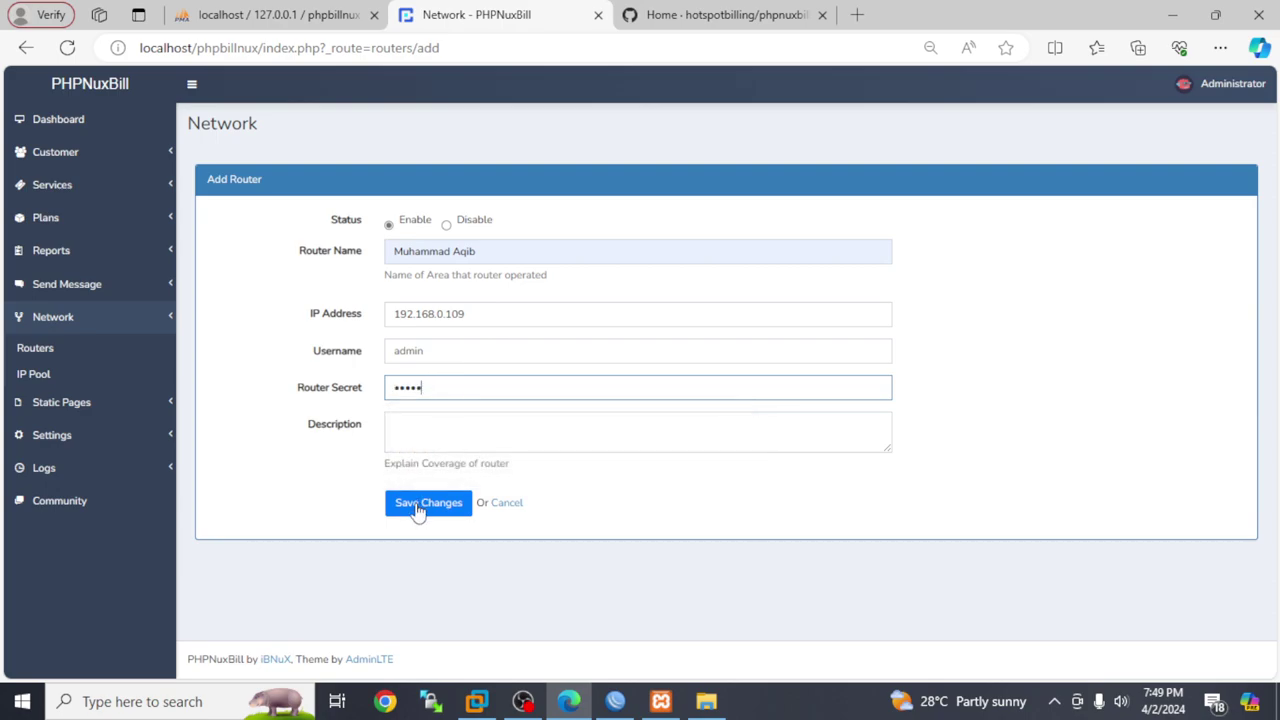
pyautogui.click(412, 507)
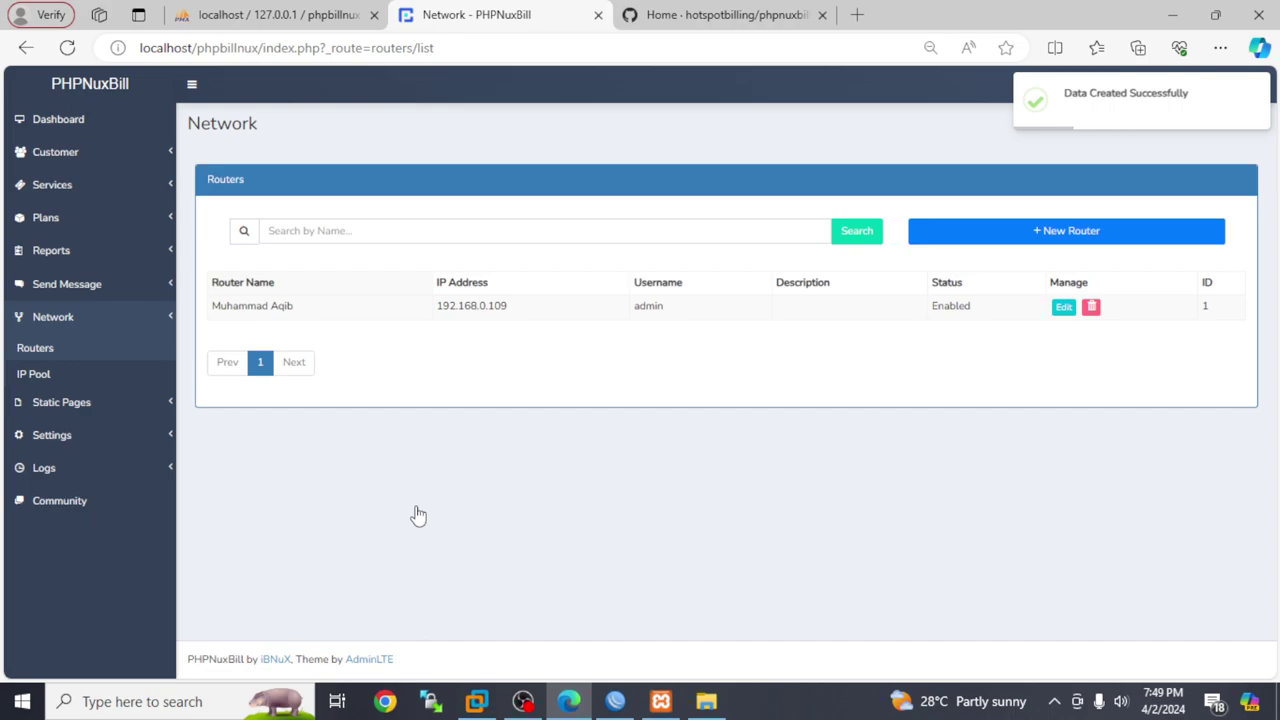
pyautogui.click(615, 701)
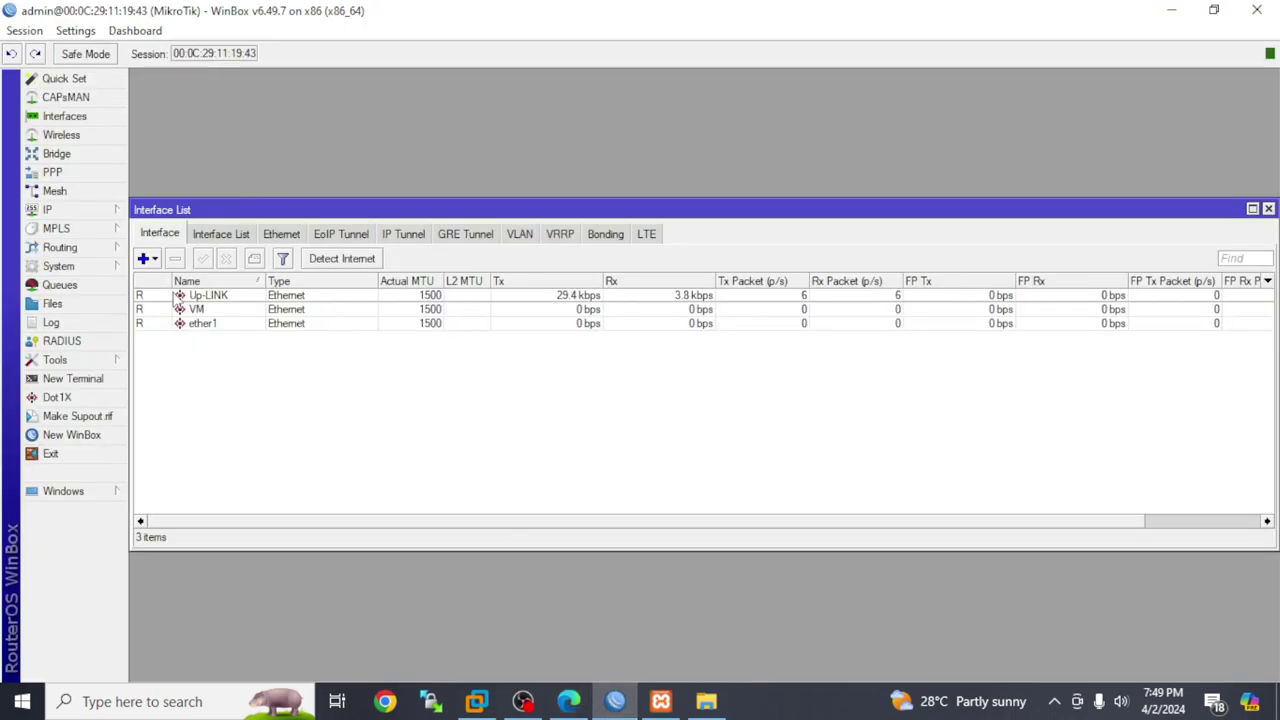
# In WinBox, review the log's api login entry and the api service on port 8728
pyautogui.click(50, 322)
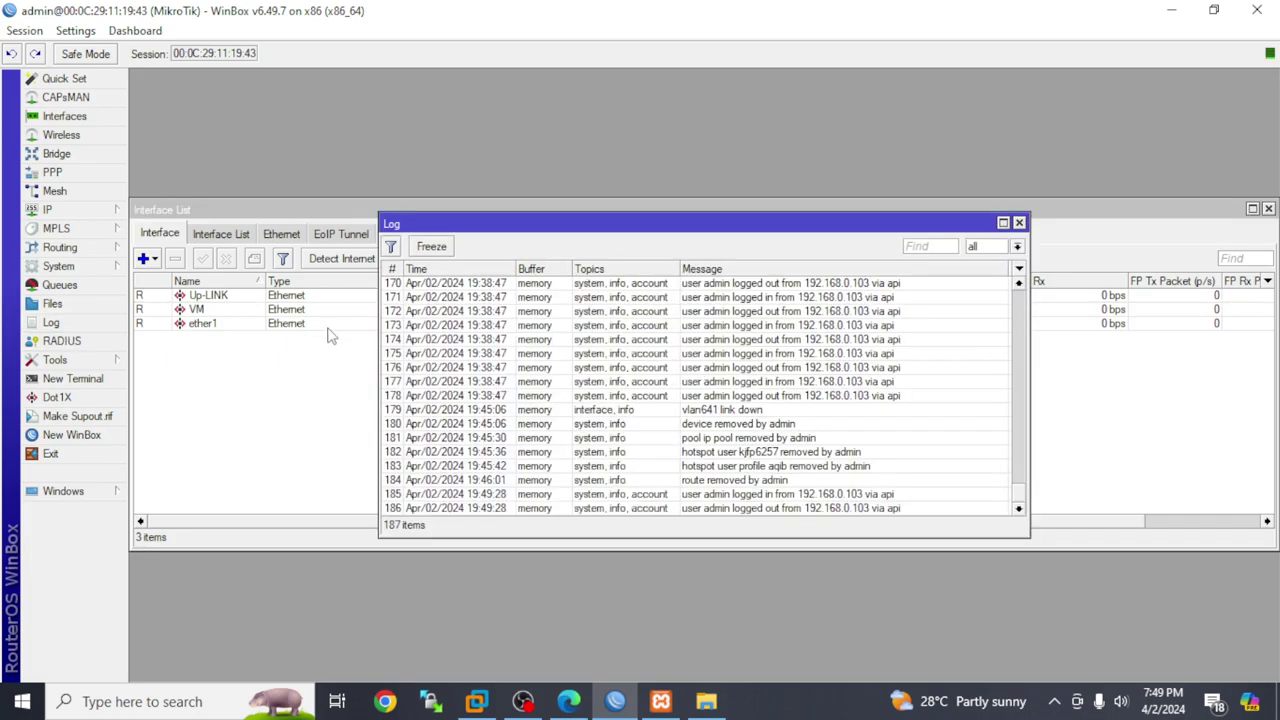
pyautogui.click(801, 496)
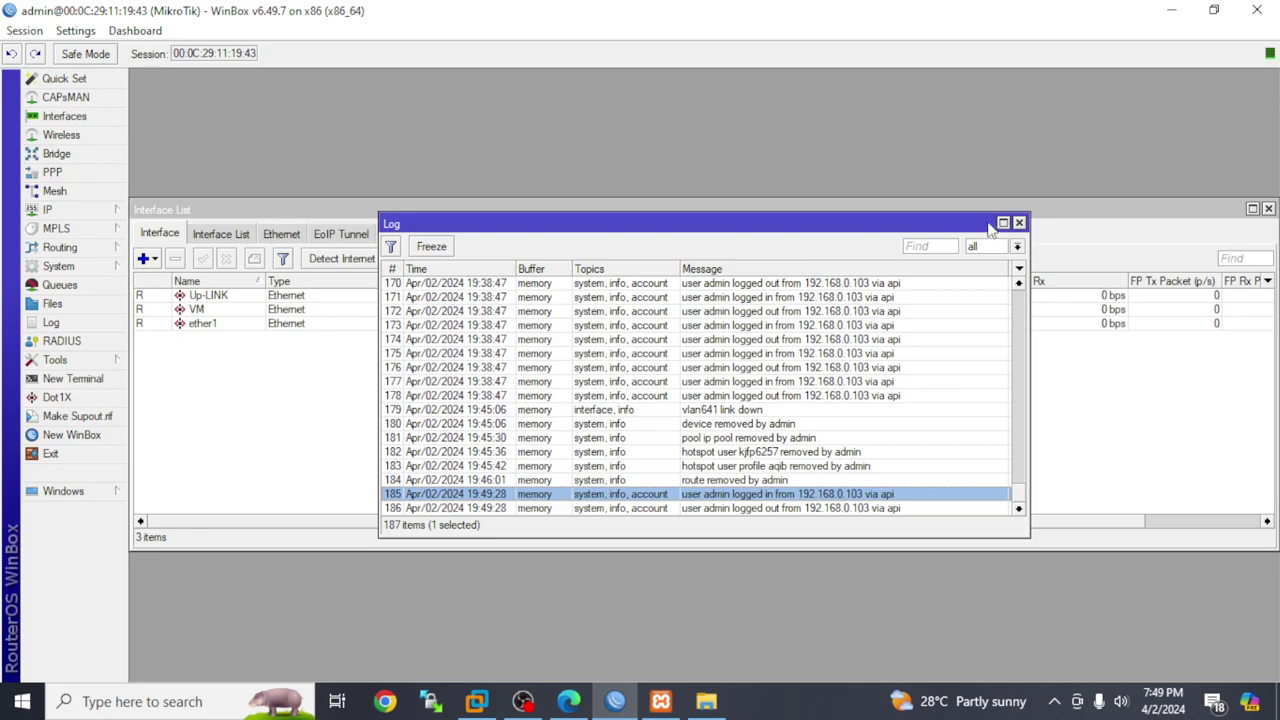
pyautogui.click(1019, 222)
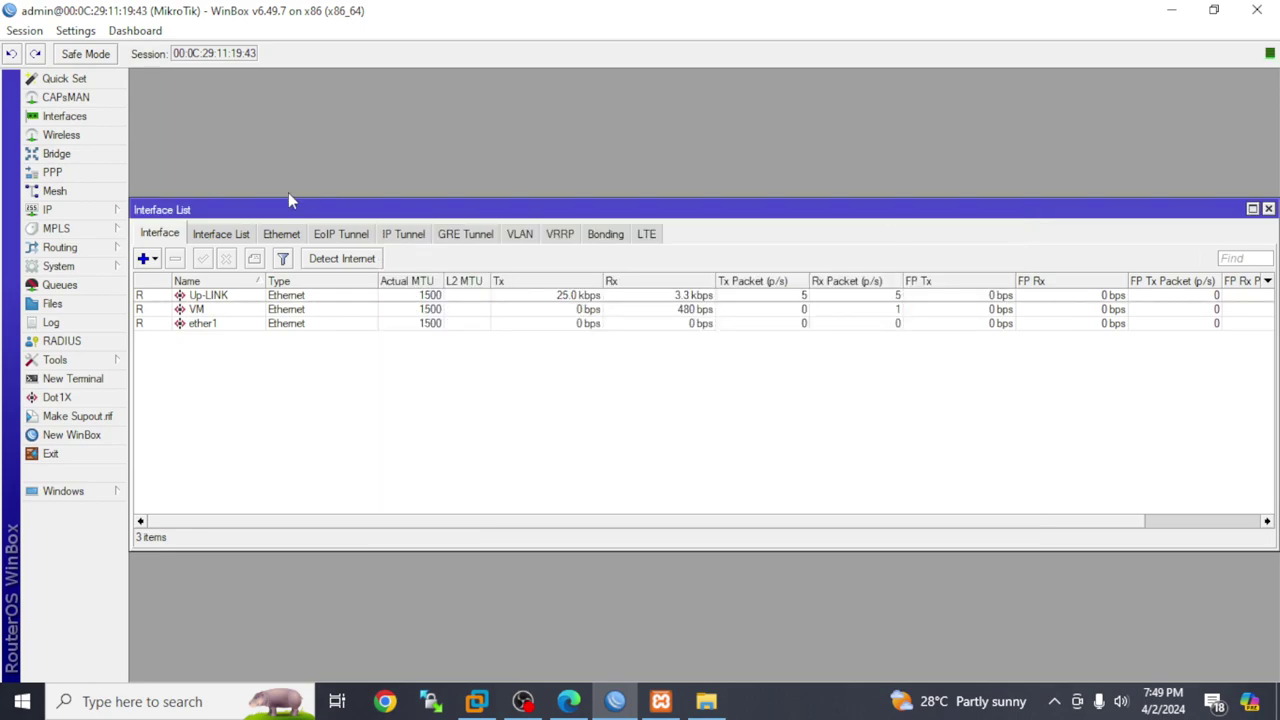
pyautogui.click(60, 212)
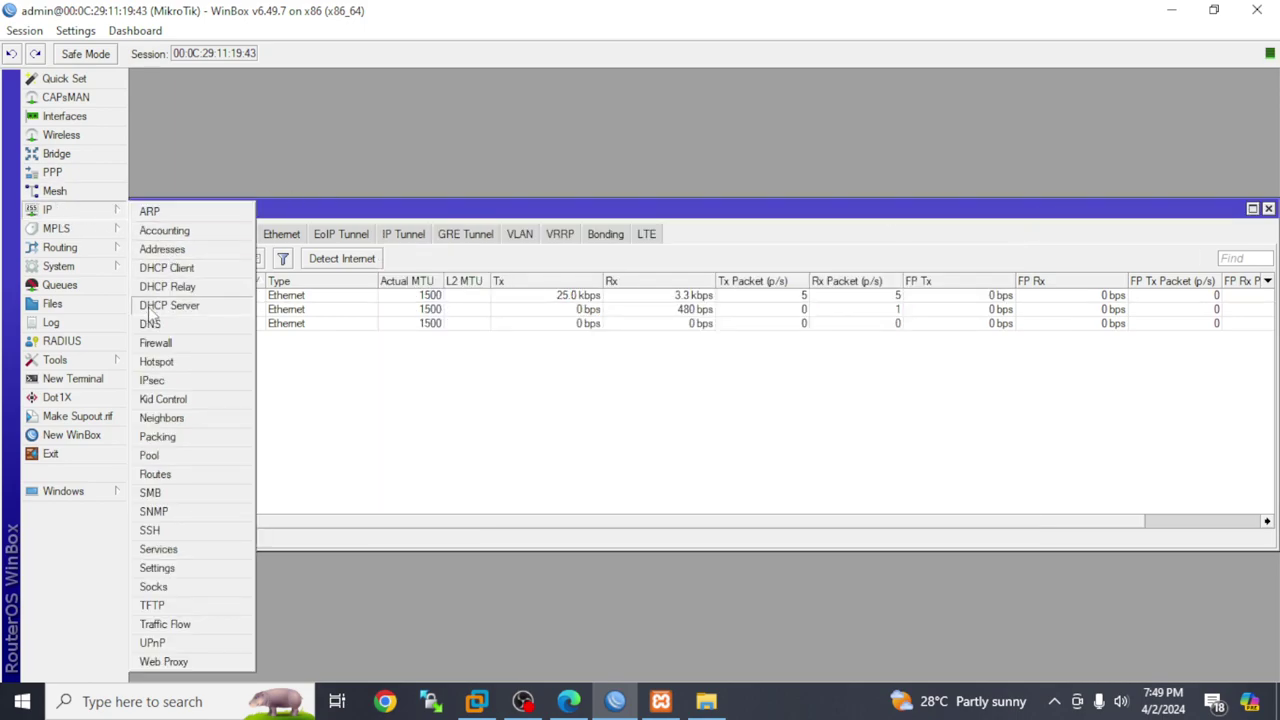
pyautogui.click(158, 549)
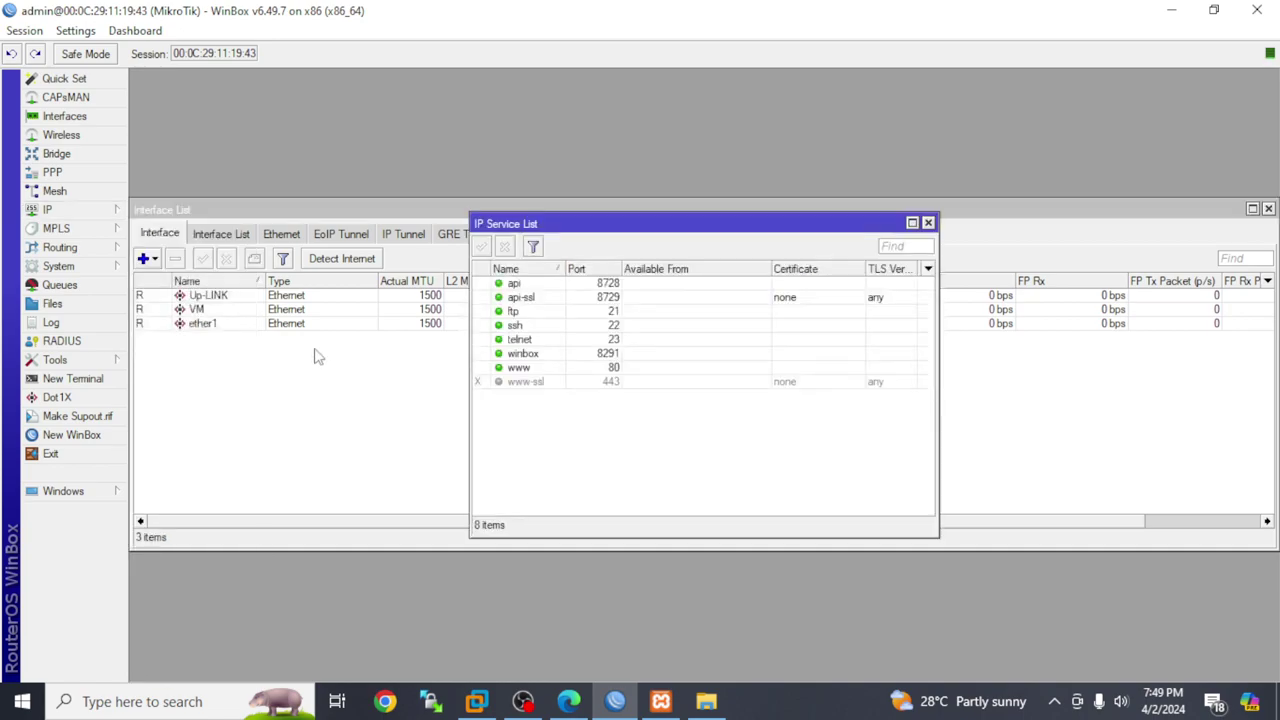
pyautogui.click(553, 285)
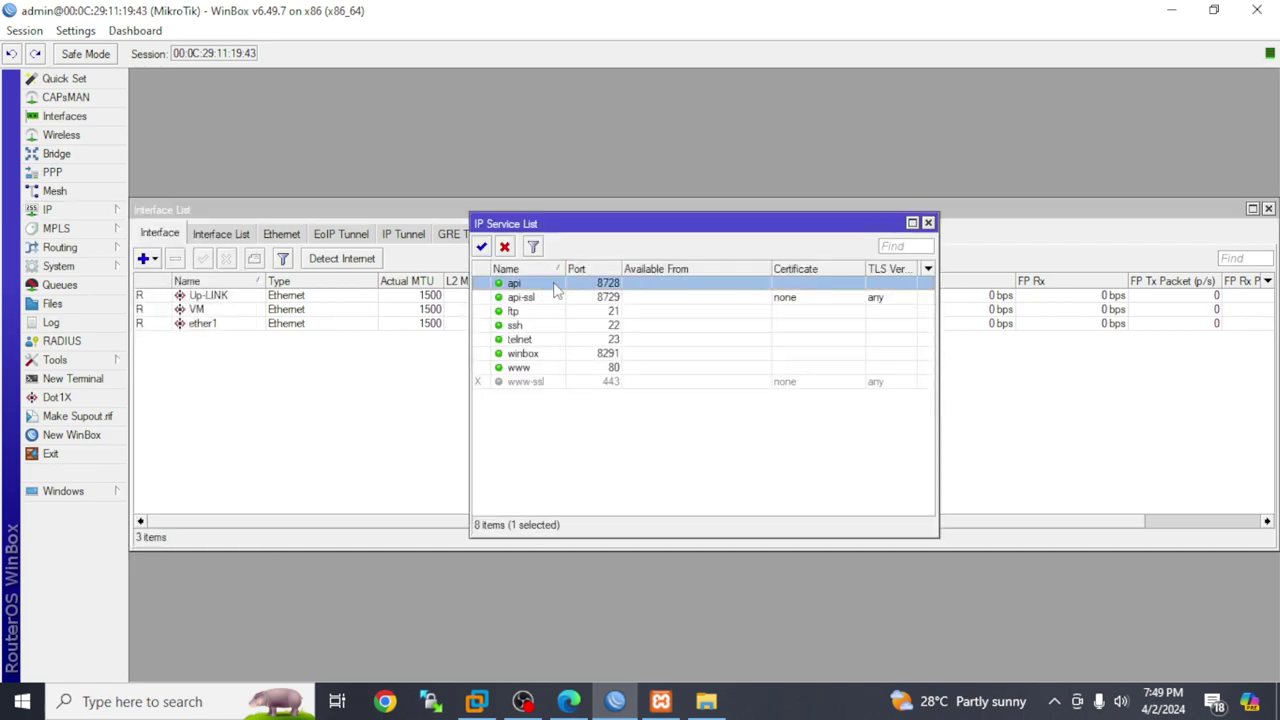
pyautogui.click(928, 222)
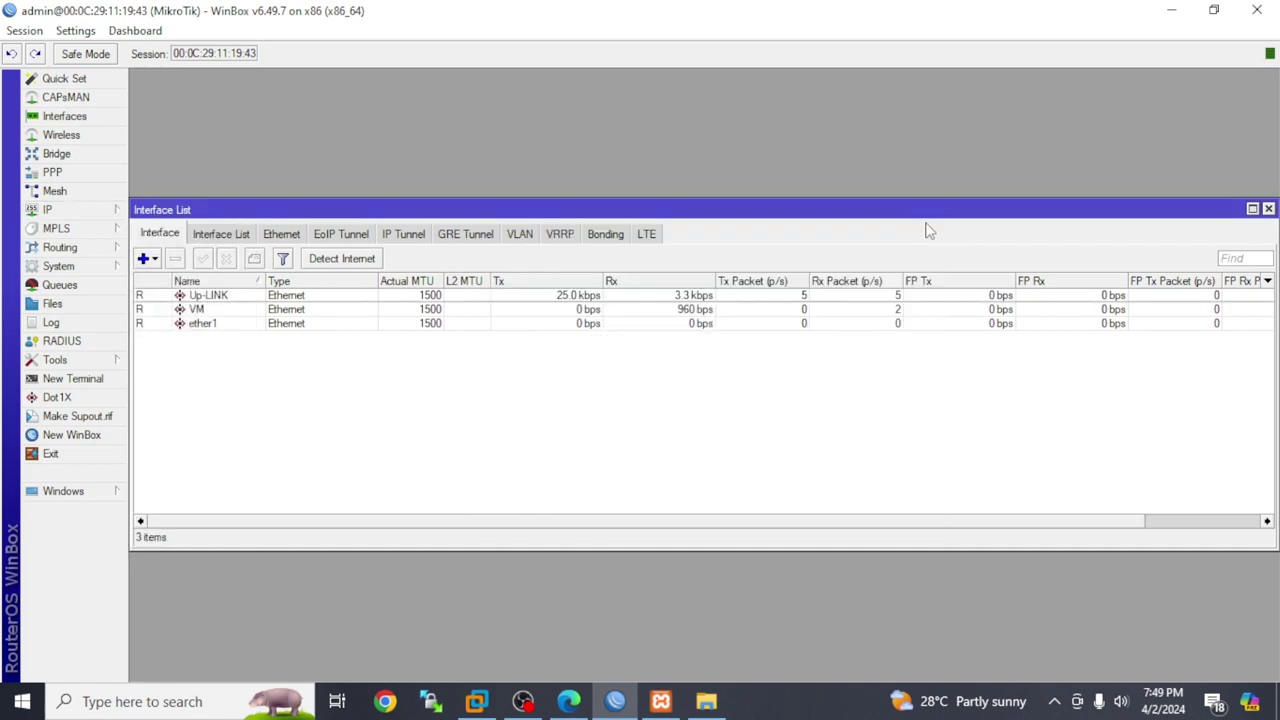
# Check the RADIUS entries and the router's IP pools, then open PHPNuxBill's IP Pool page
pyautogui.click(62, 341)
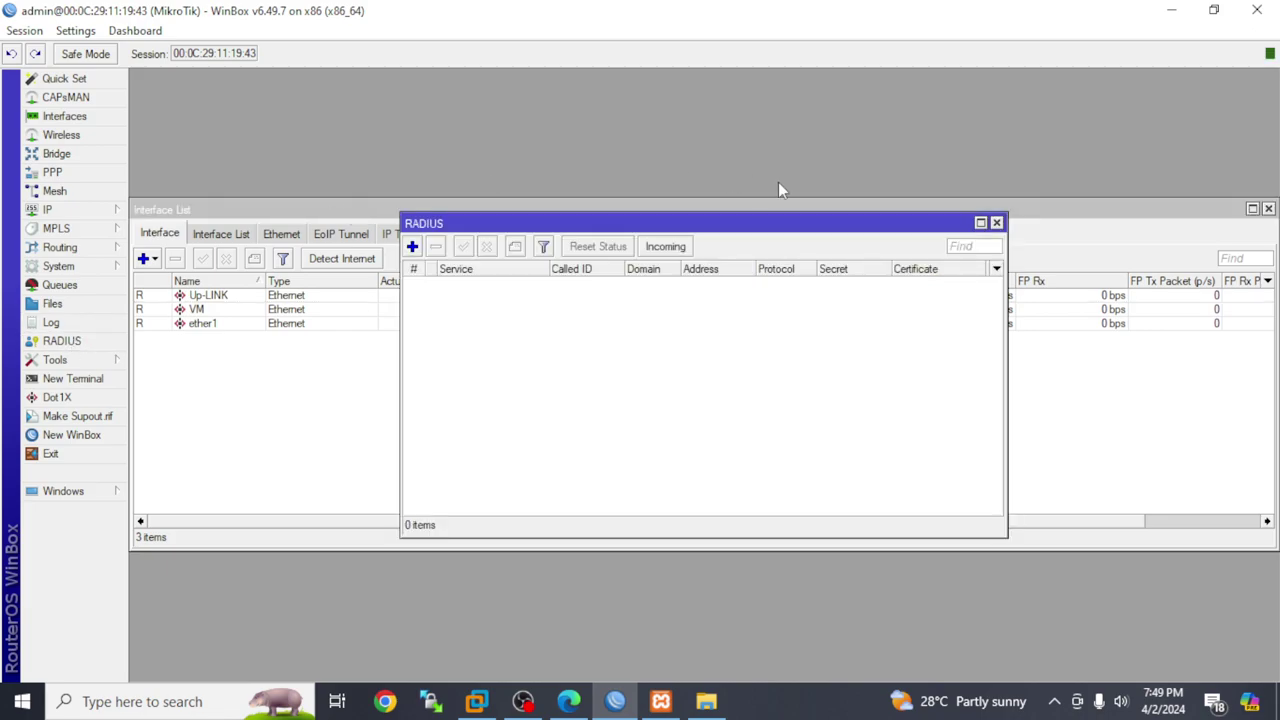
pyautogui.click(996, 222)
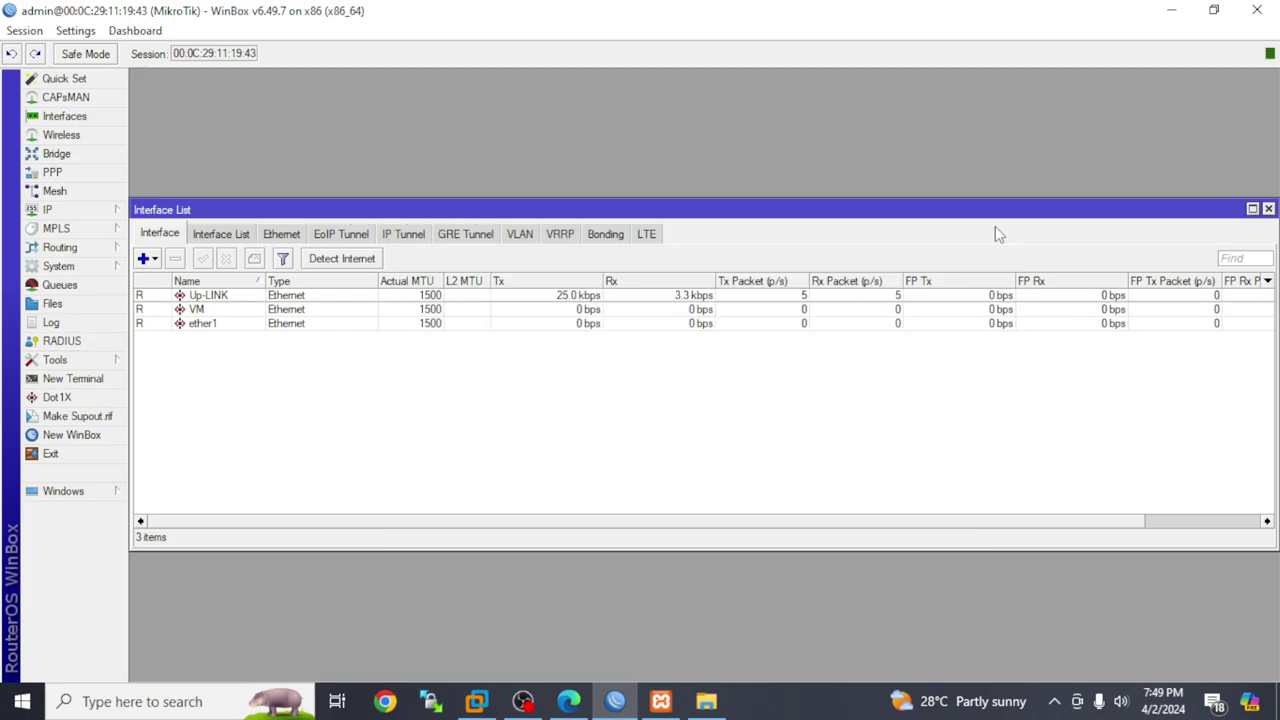
pyautogui.click(1171, 11)
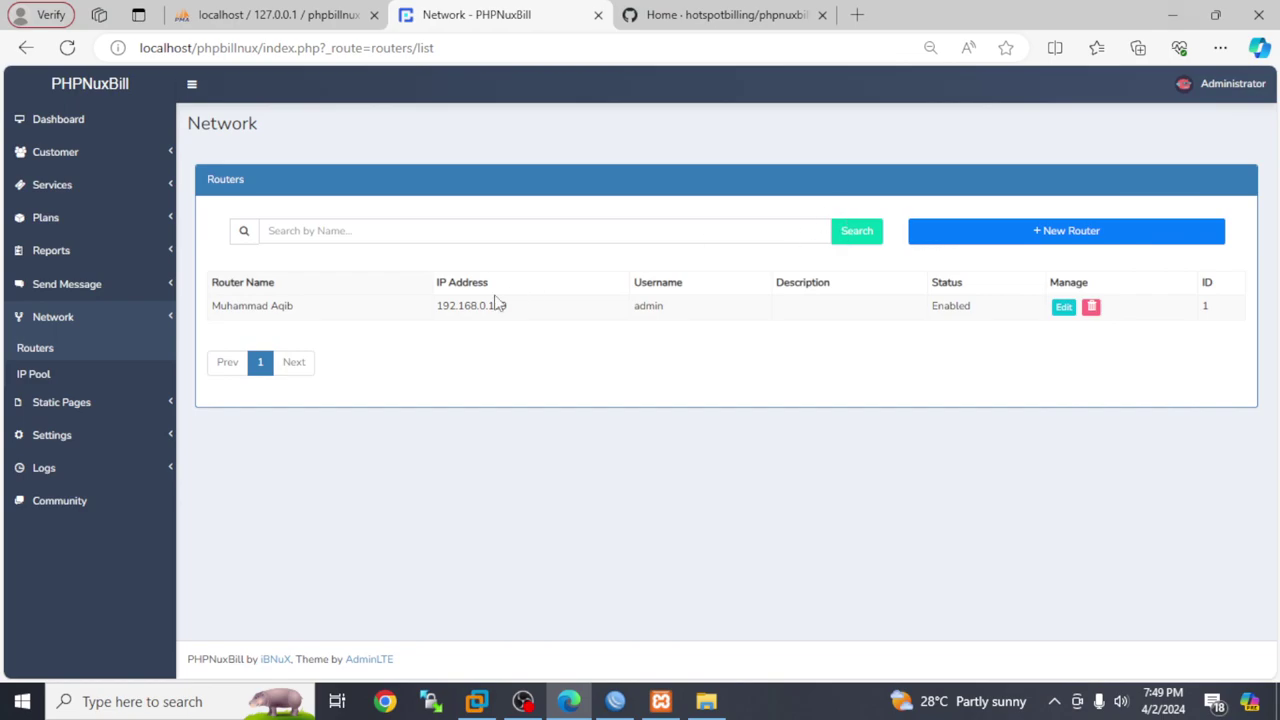
pyautogui.click(66, 378)
pyautogui.click(610, 703)
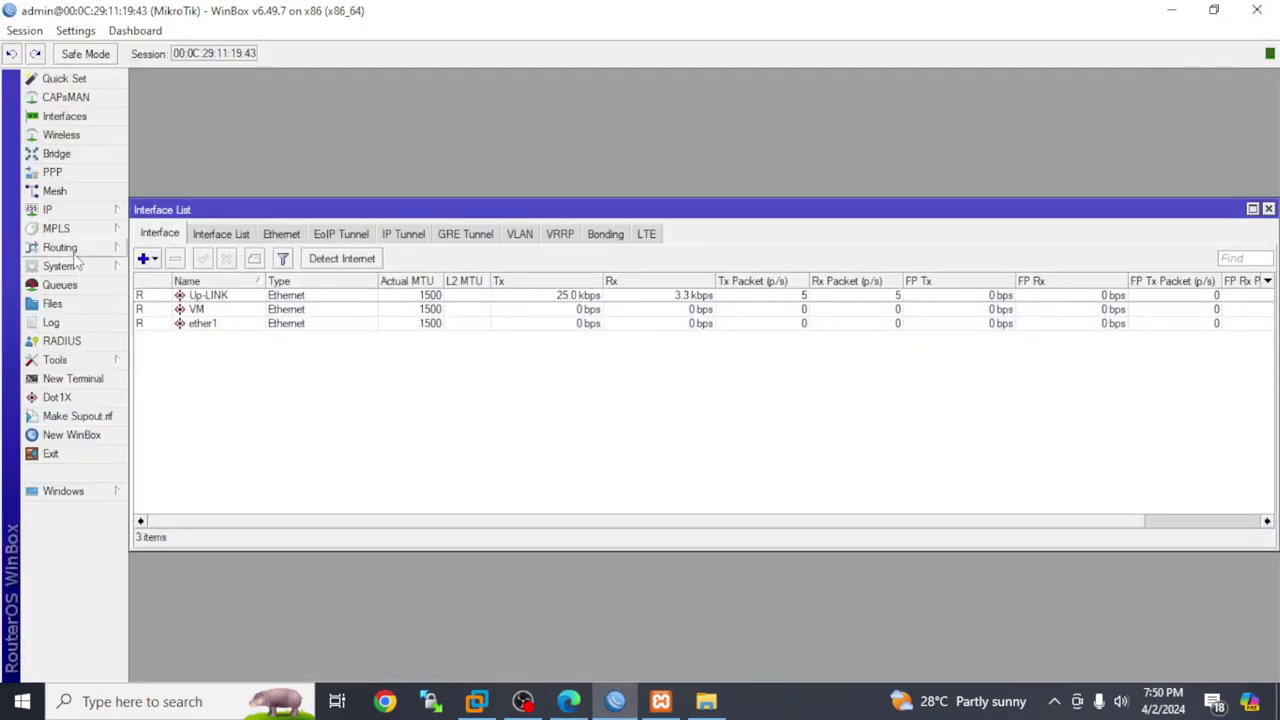
pyautogui.click(74, 212)
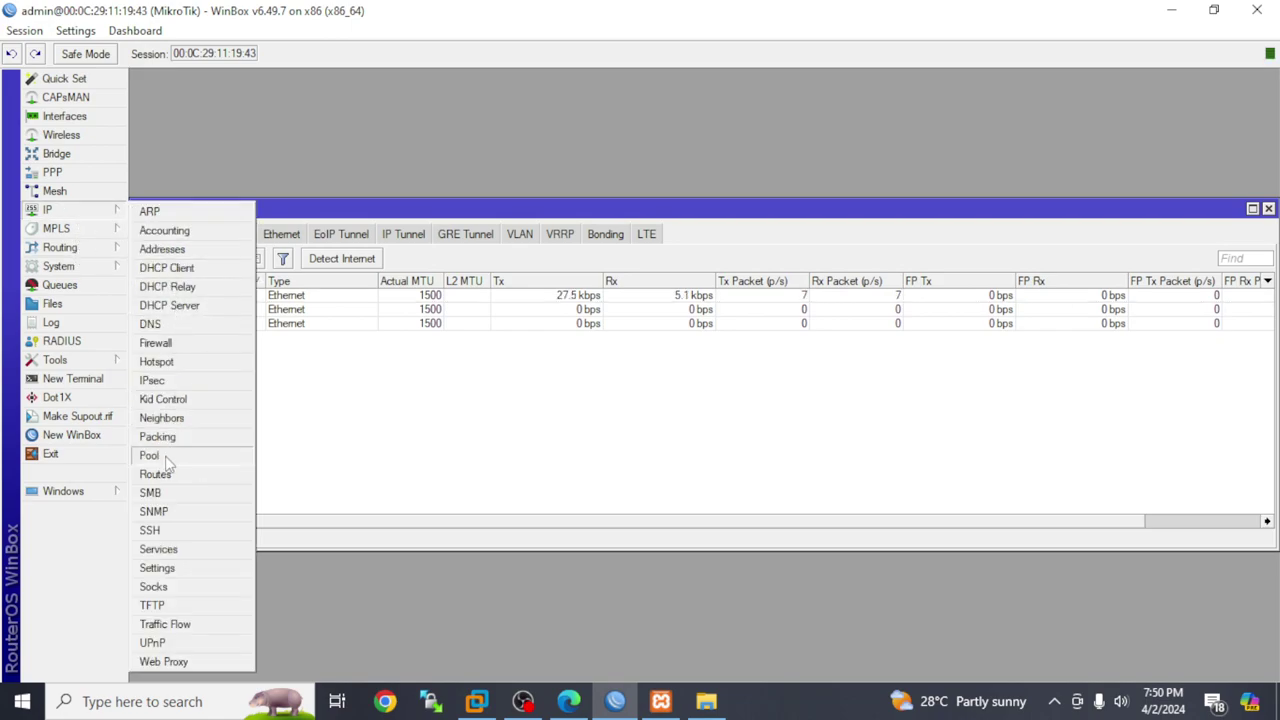
pyautogui.click(166, 455)
pyautogui.click(1172, 10)
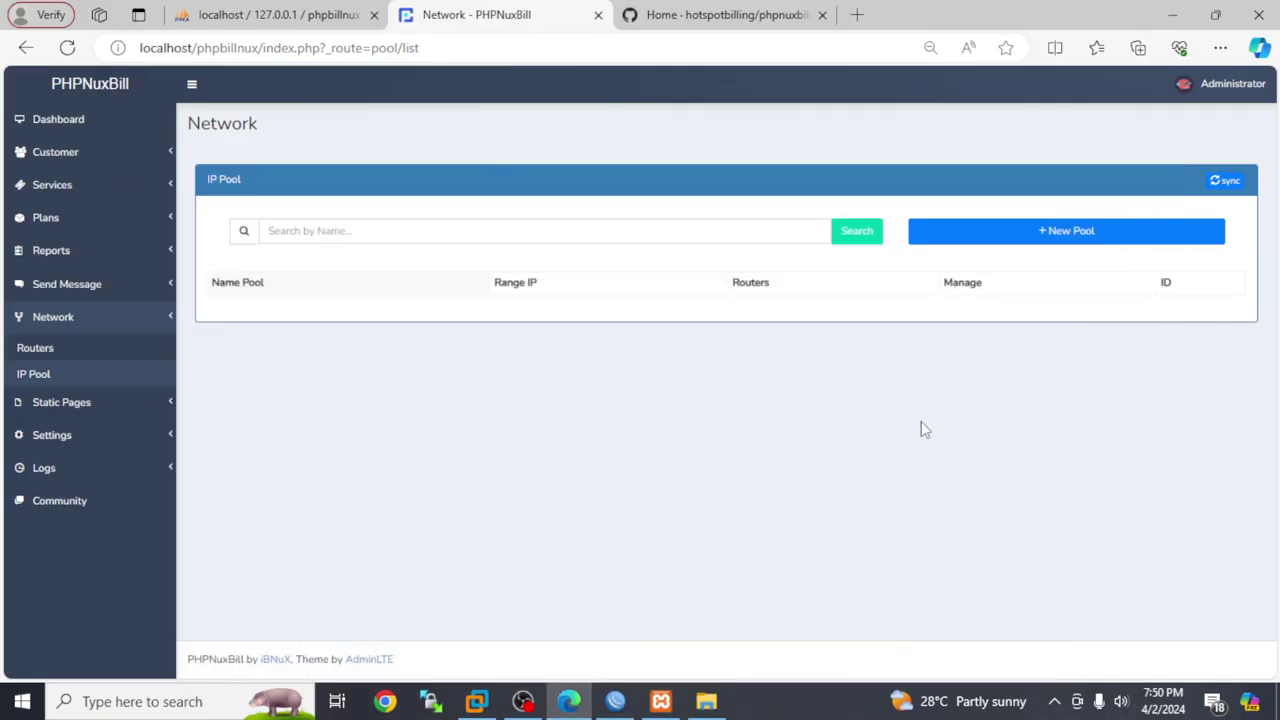
# Add an IP pool with a saved name and range 172.17.1.1/16, and save it
pyautogui.click(994, 231)
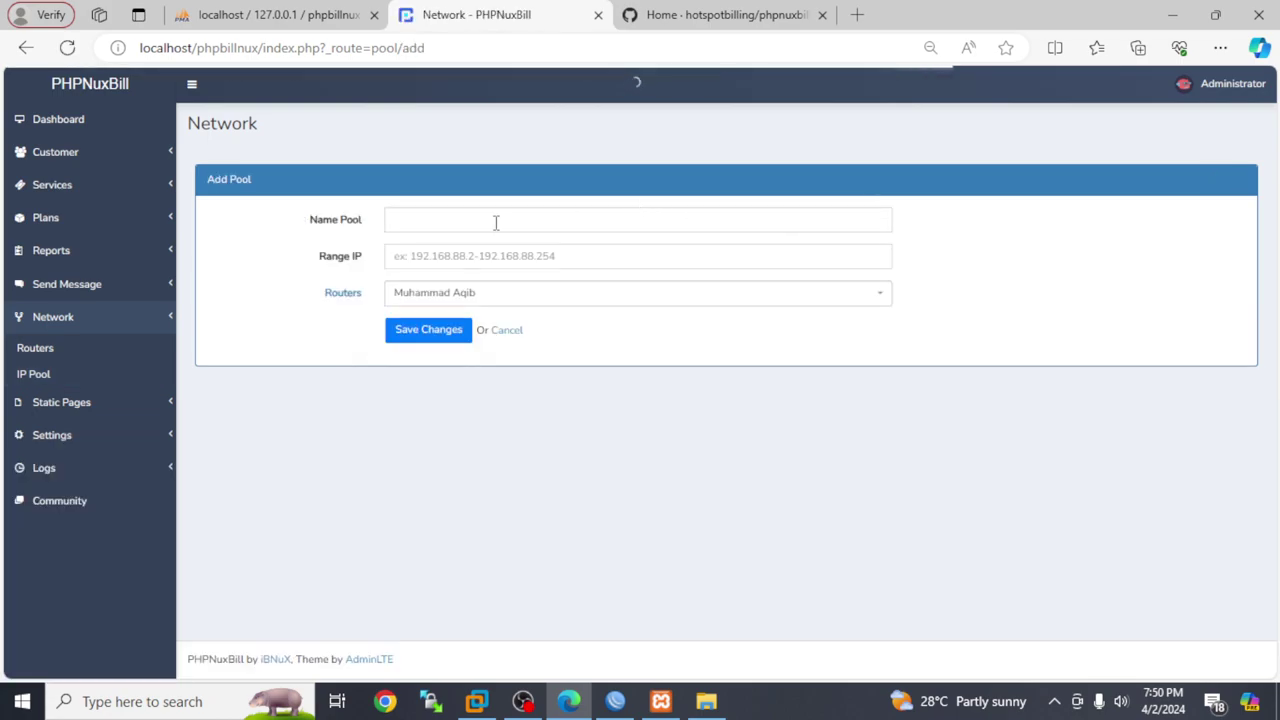
pyautogui.click(487, 222)
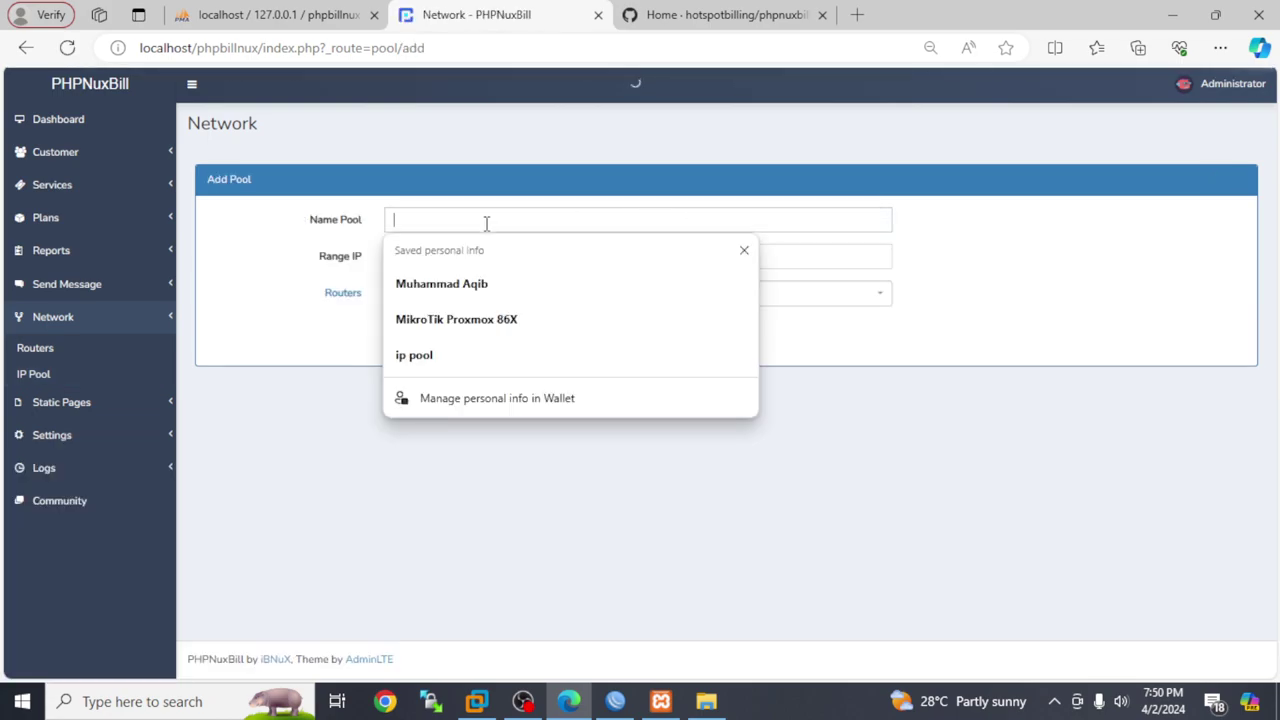
pyautogui.click(455, 285)
pyautogui.click(476, 257)
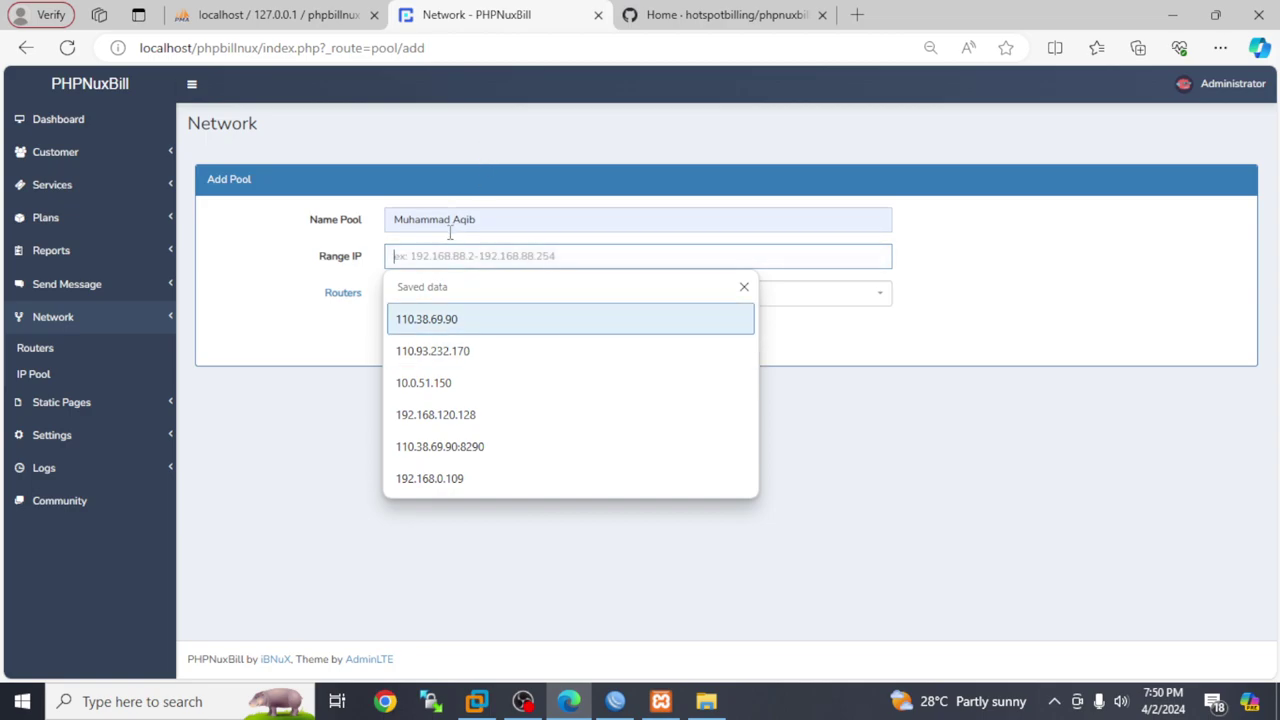
pyautogui.write('172.17.1.1')
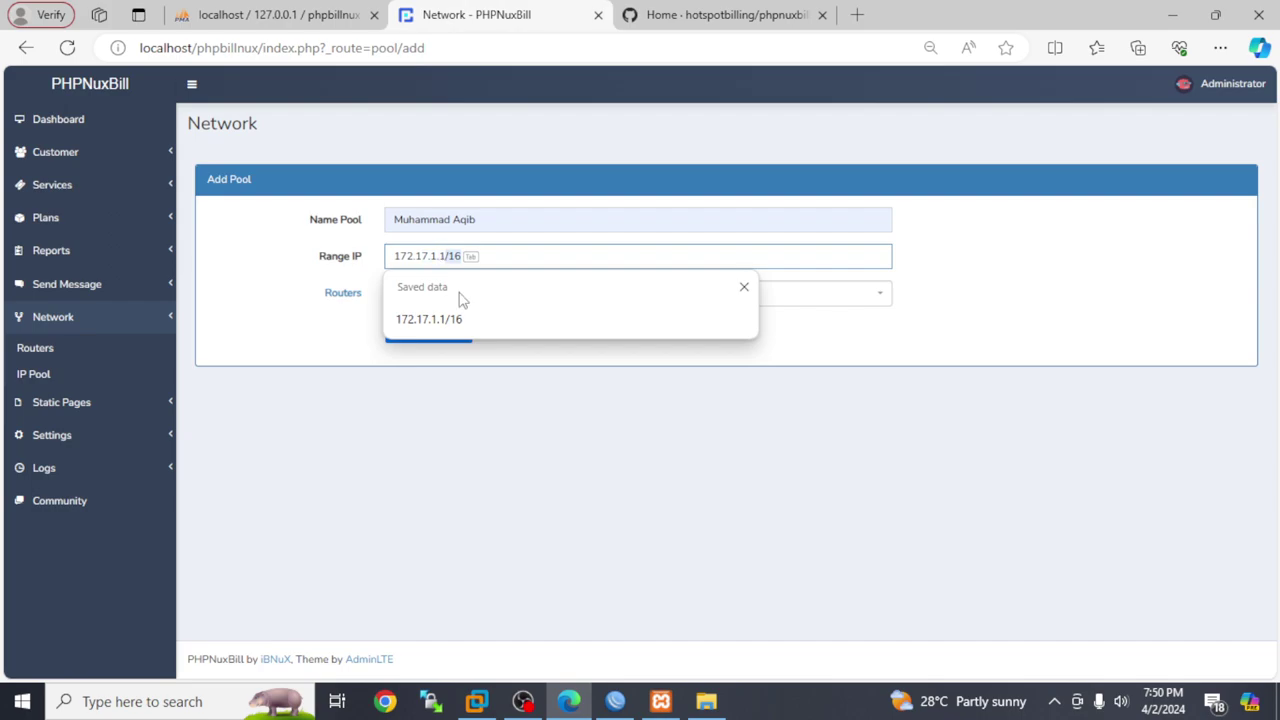
pyautogui.press('Tab')
pyautogui.click(440, 332)
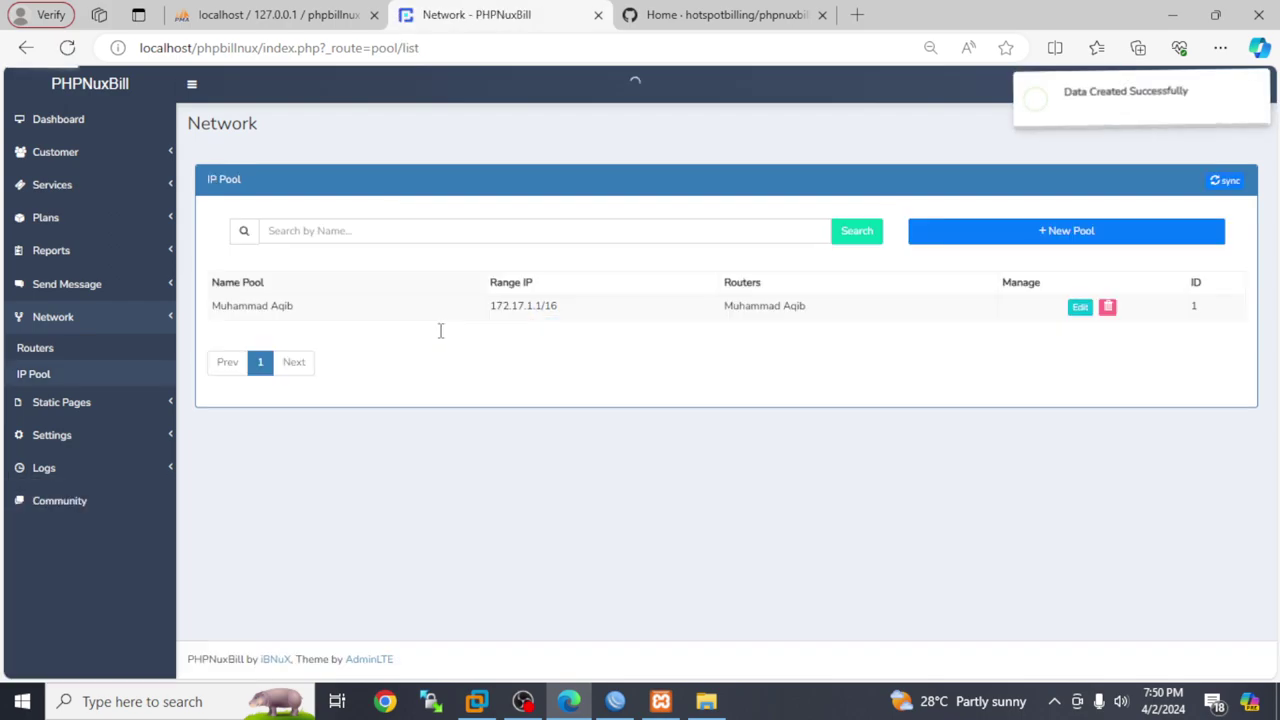
# Toggle the WinBox window and expand Static Pages in the sidebar
pyautogui.click(614, 704)
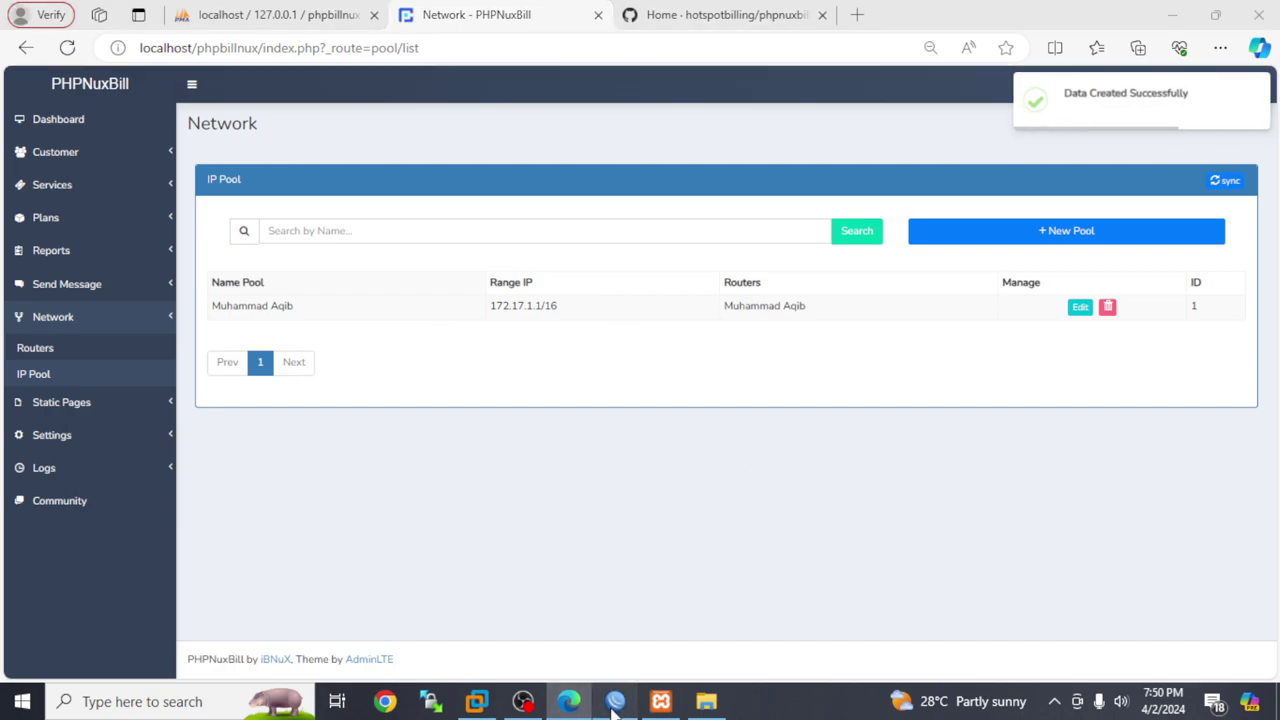
pyautogui.click(614, 704)
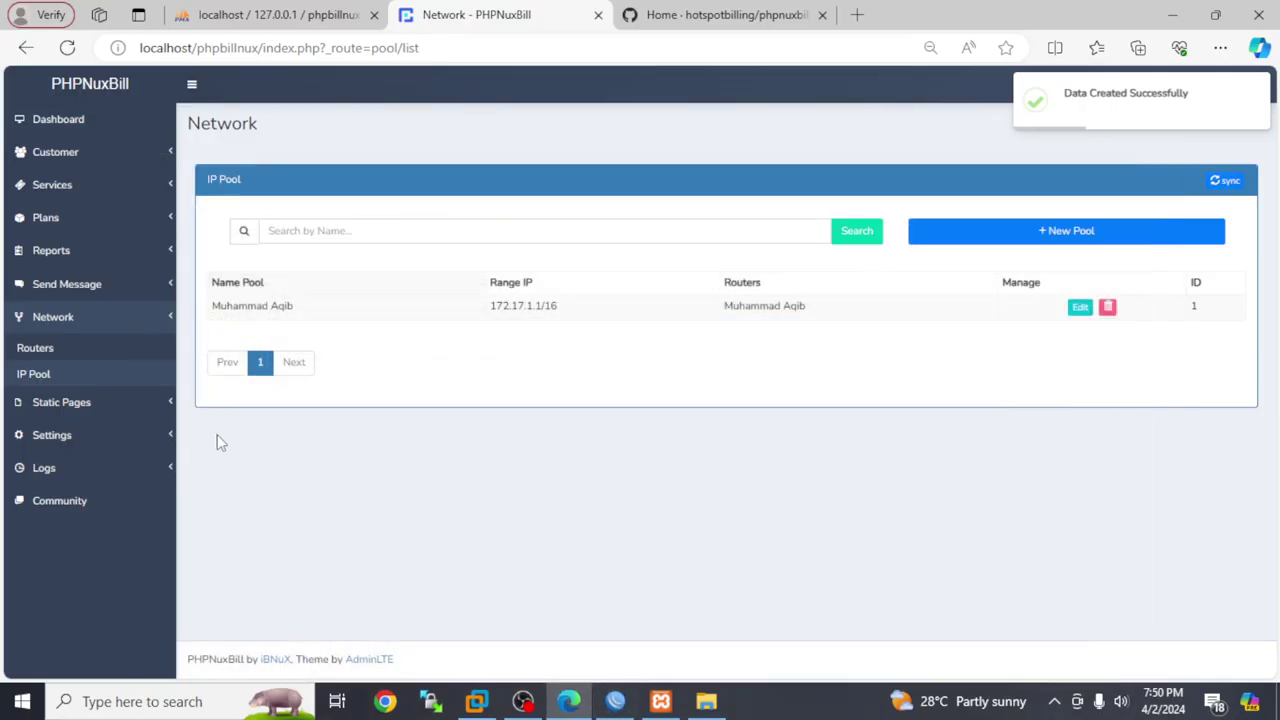
pyautogui.click(66, 400)
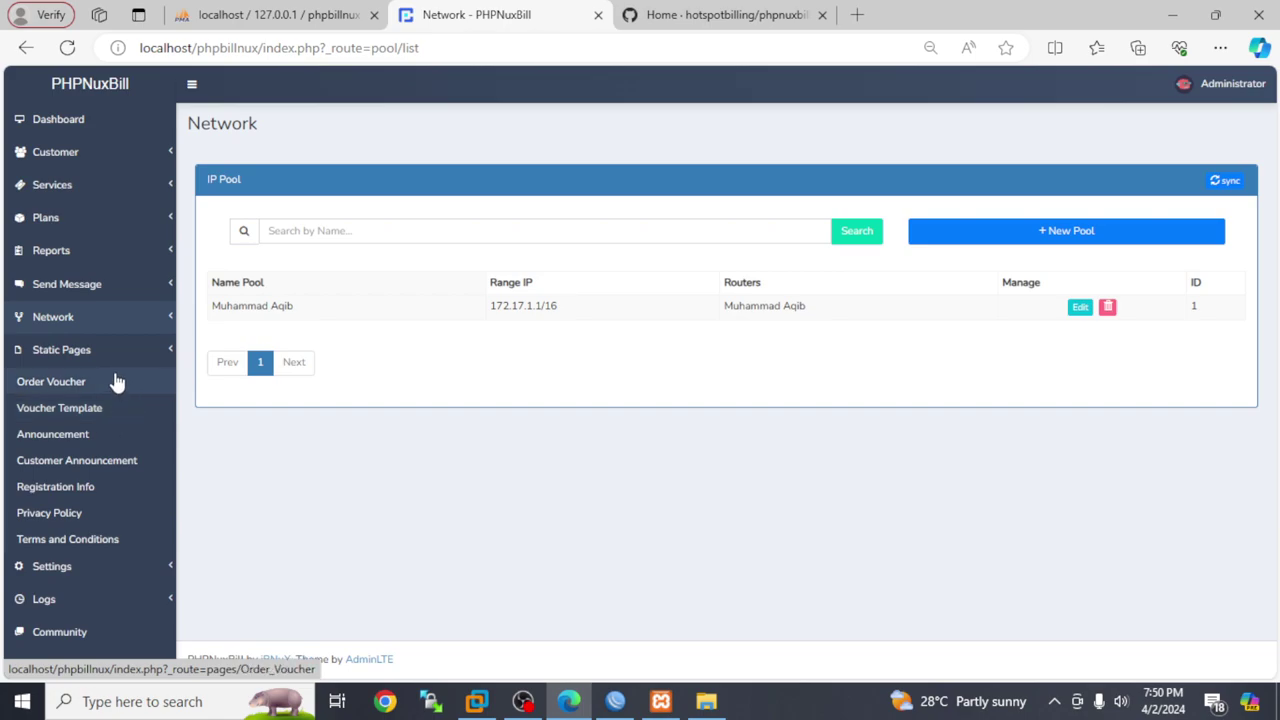
# Expand Settings in the sidebar and open General Settings
pyautogui.click(71, 566)
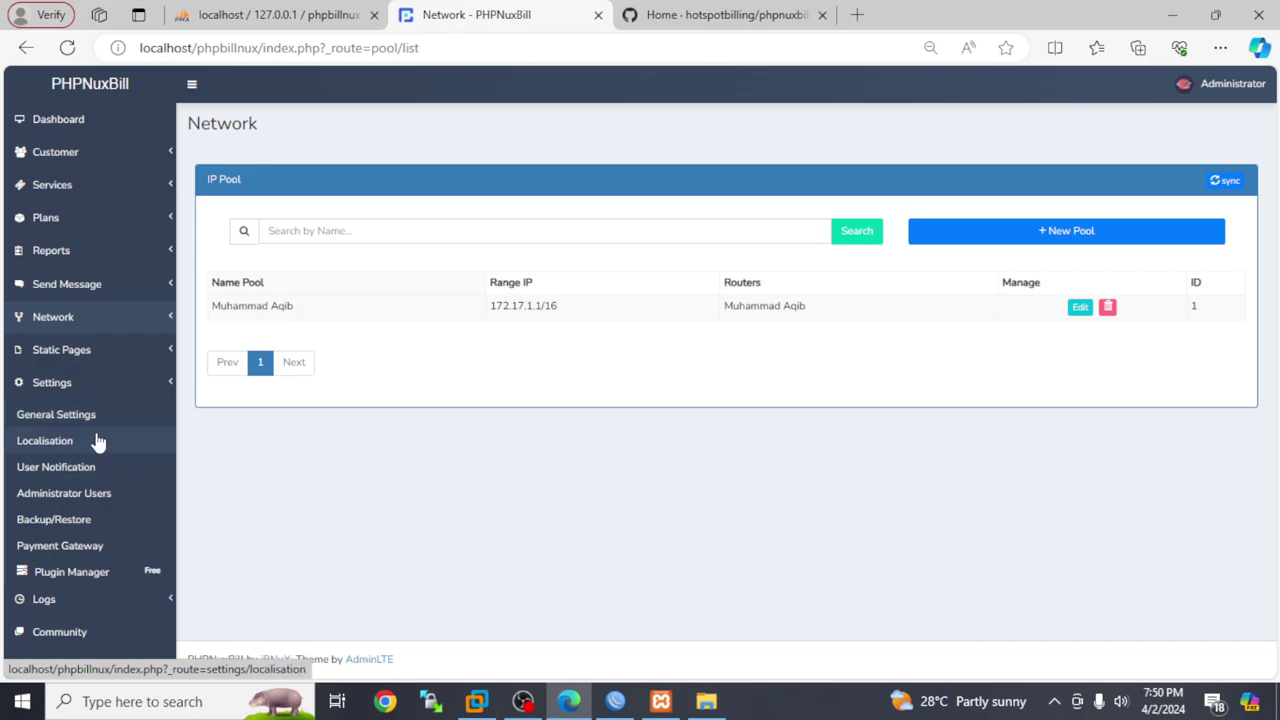
pyautogui.click(22, 418)
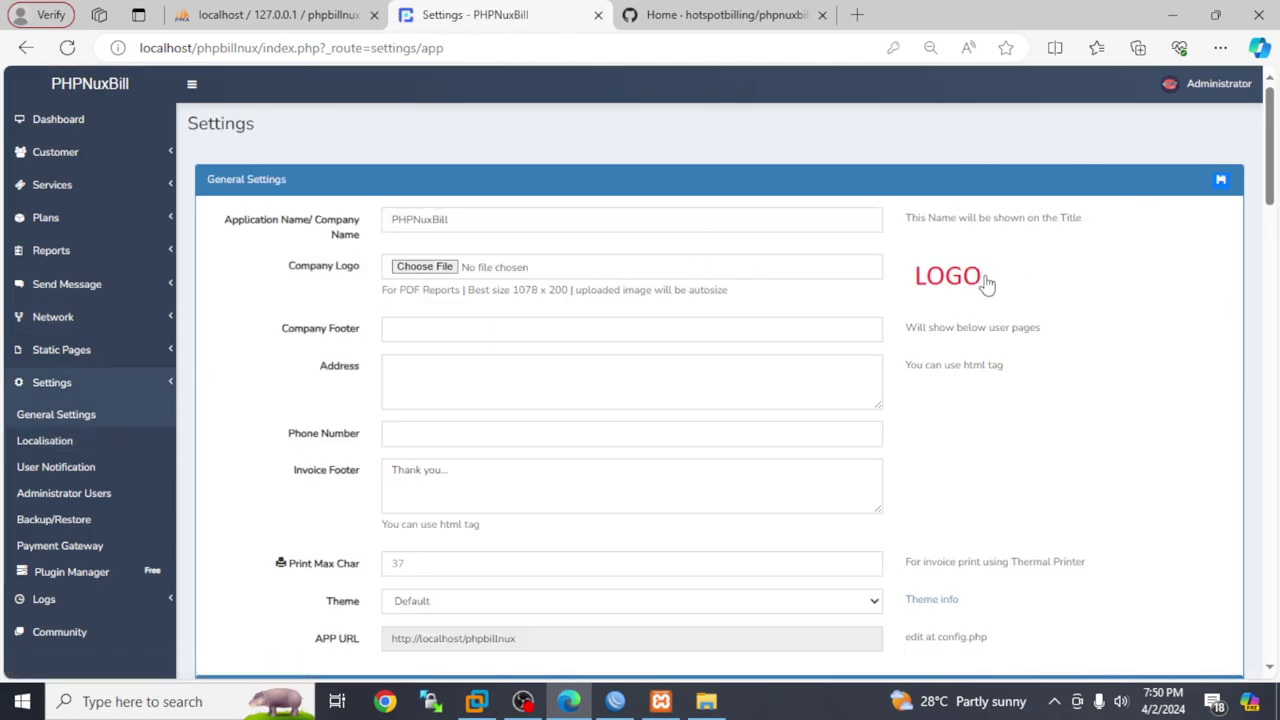
# Choose logo.png as the company logo and start replacing the Application Name
pyautogui.scroll(-1, 650, 230)
pyautogui.scroll(1, 586, 204)
pyautogui.click(432, 266)
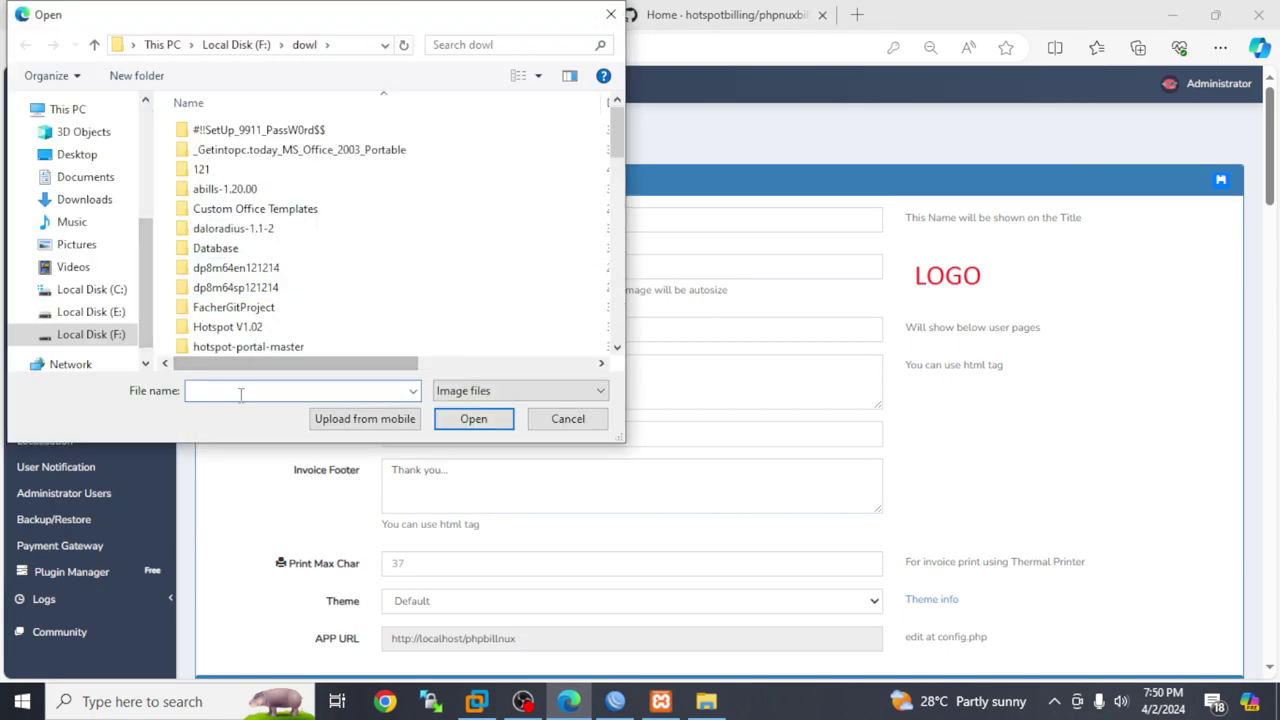
pyautogui.write('lo')
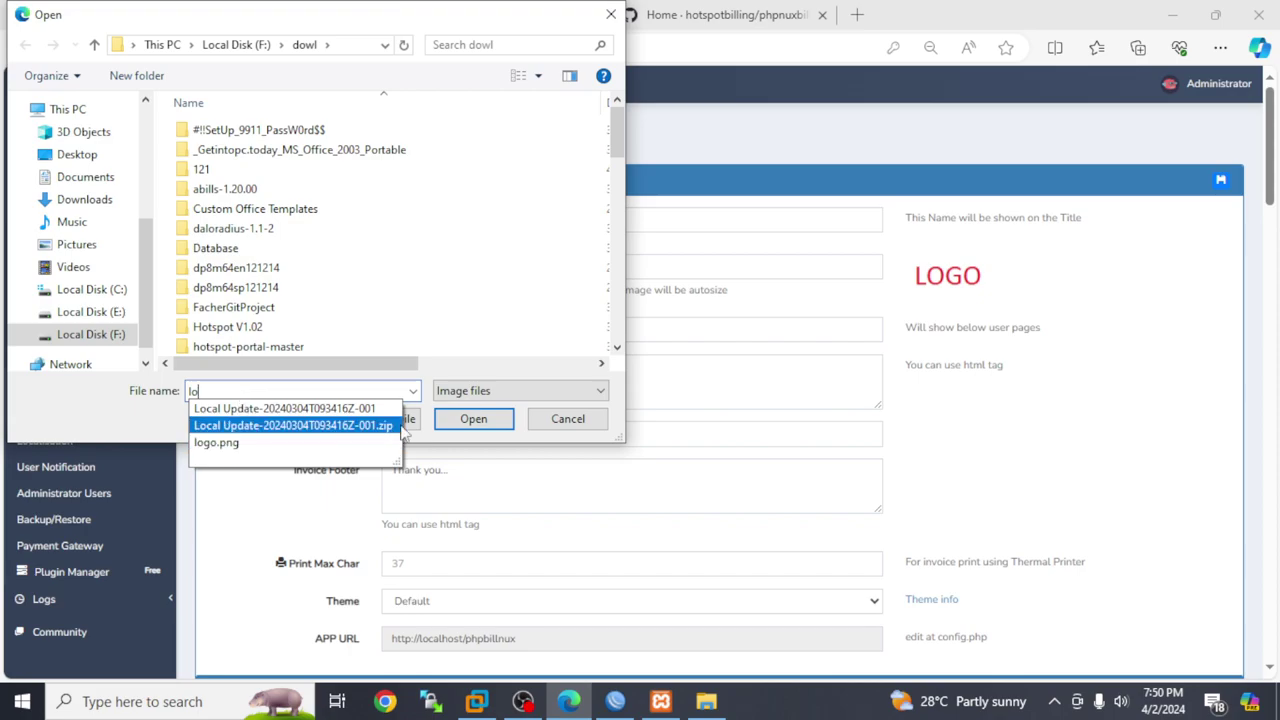
pyautogui.click(396, 442)
pyautogui.click(472, 419)
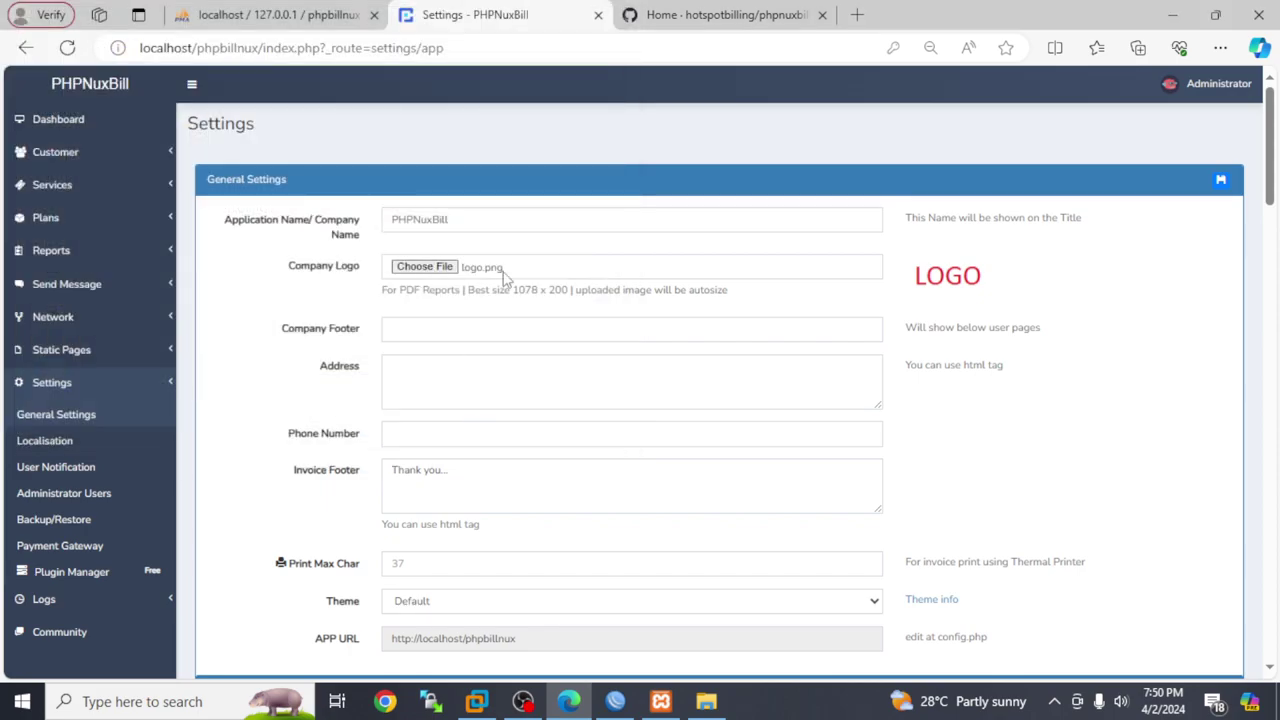
pyautogui.moveTo(471, 218); pyautogui.dragTo(366, 228)
pyautogui.write('t')
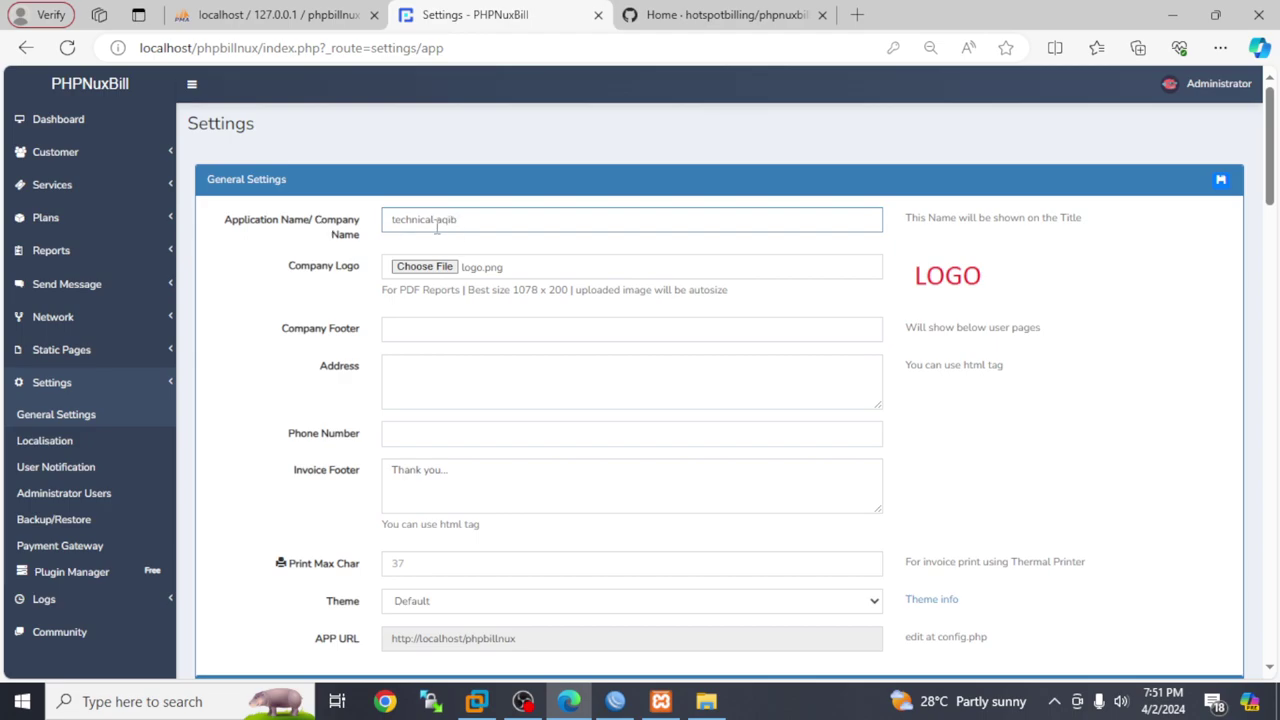
# Finish typing the new company name in the Application Name field
pyautogui.write('echnical aqib')
pyautogui.scroll(-5, 1258, 255)
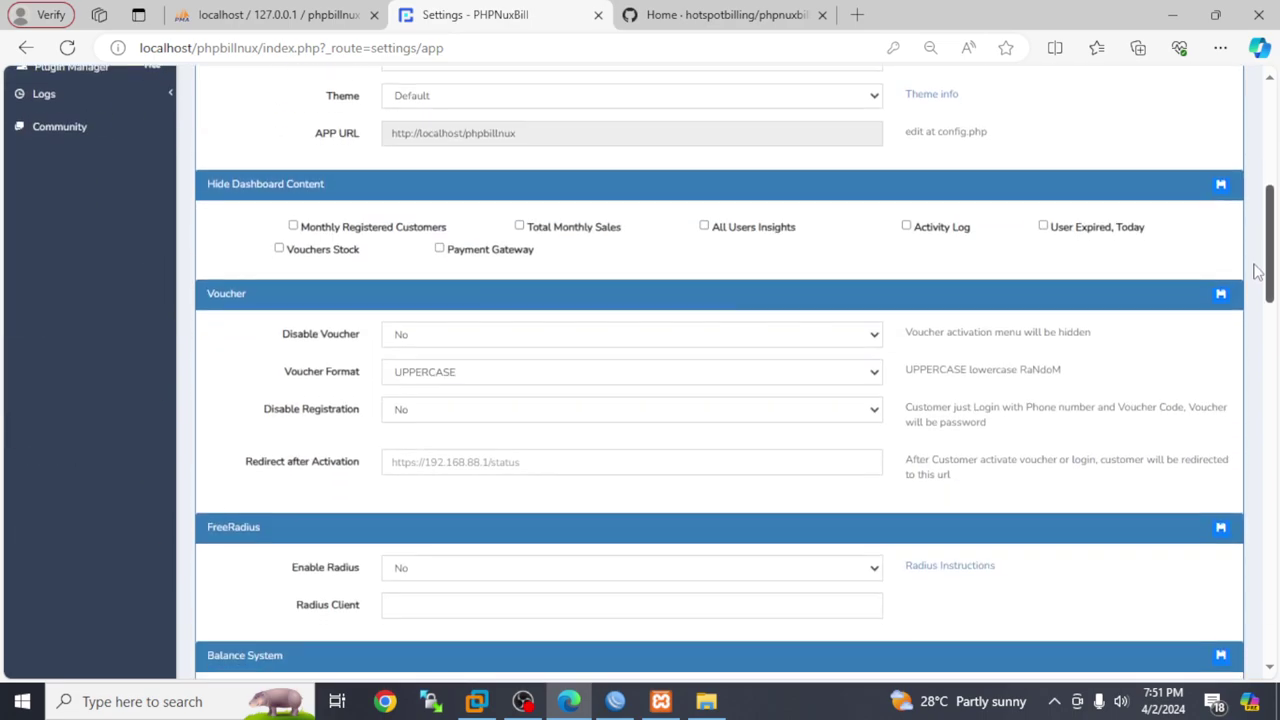
pyautogui.scroll(2, 1258, 245)
pyautogui.scroll(-4, 1258, 280)
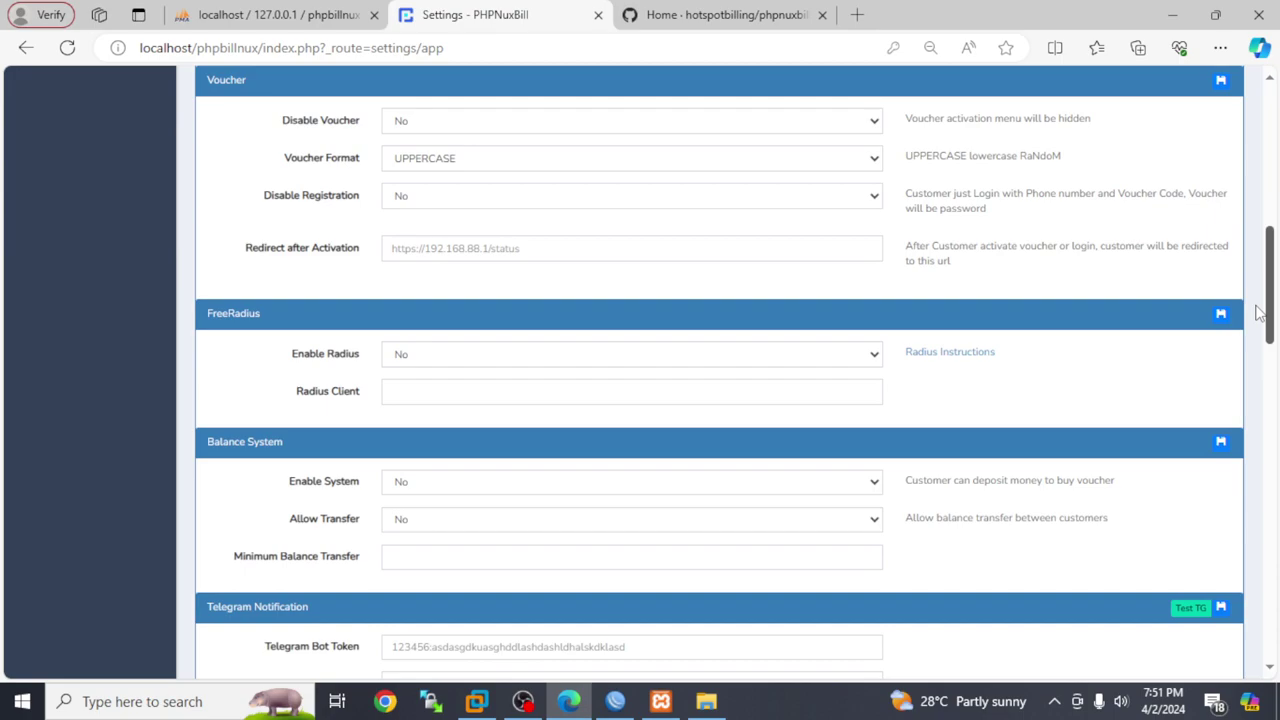
pyautogui.scroll(-3, 1258, 313)
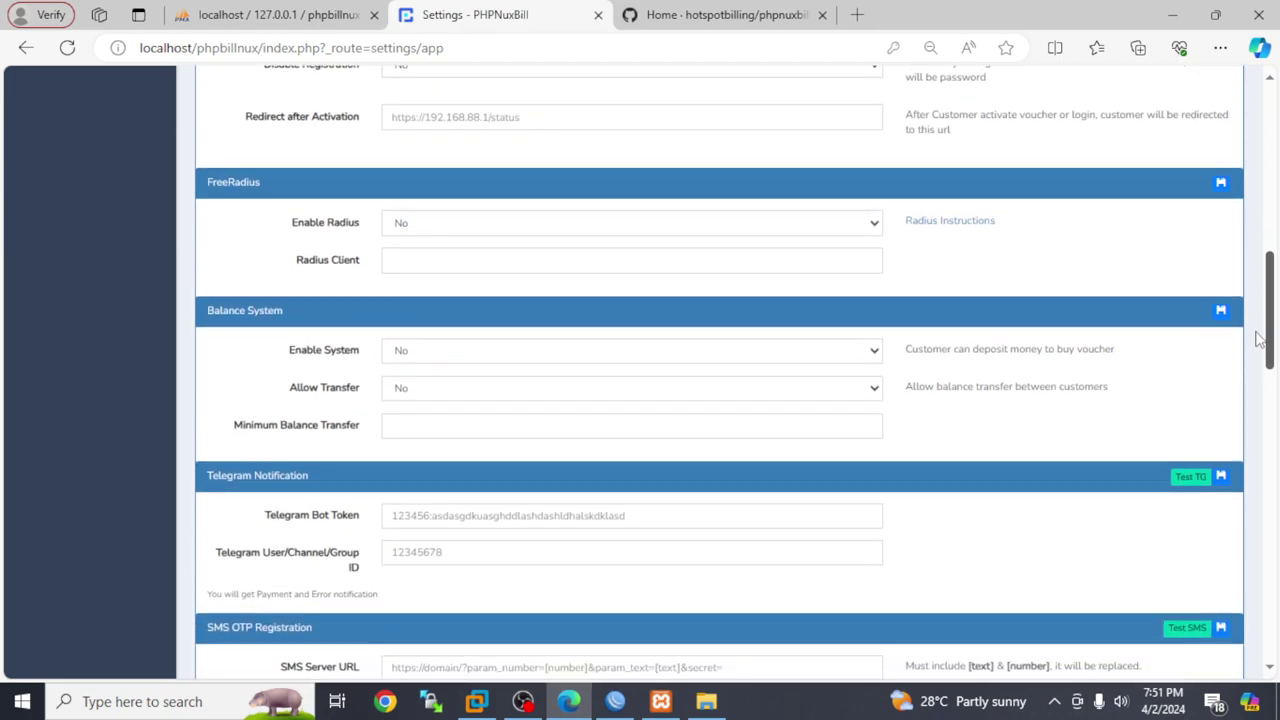
pyautogui.scroll(1, 1258, 368)
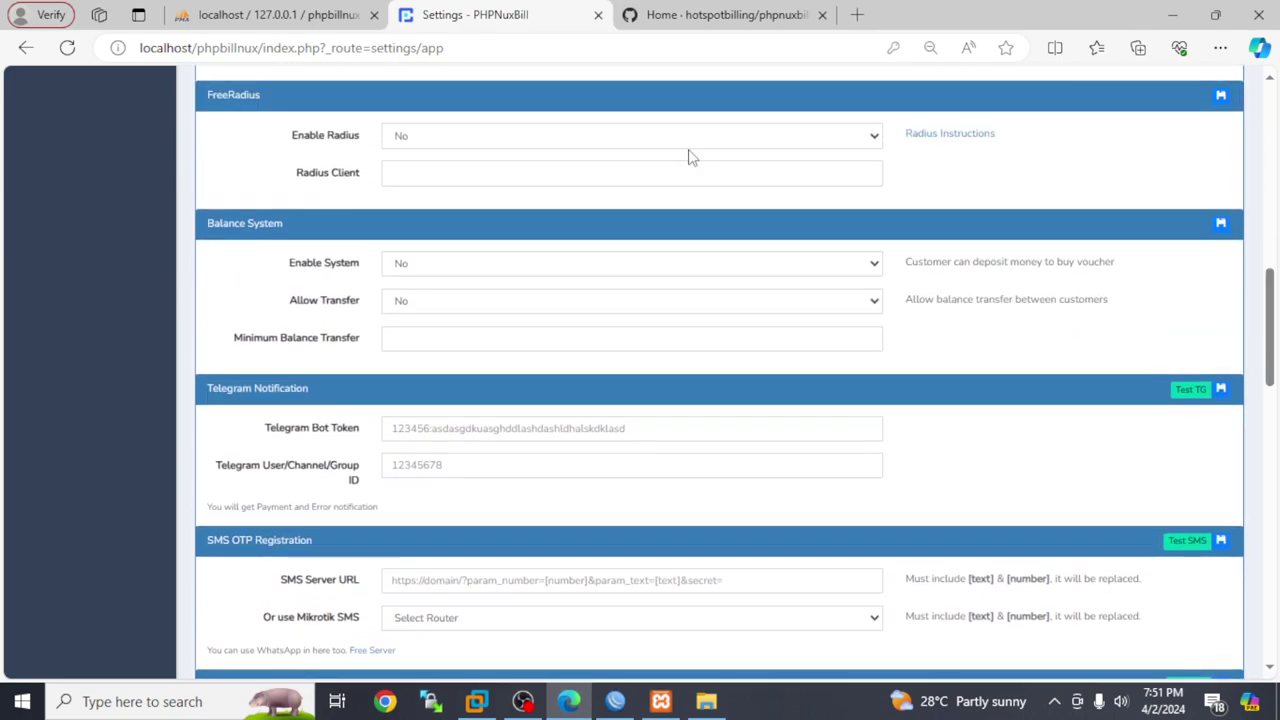
# Set Enable Radius to Yes and the Balance System's Enable System to Yes
pyautogui.click(740, 135)
pyautogui.click(720, 176)
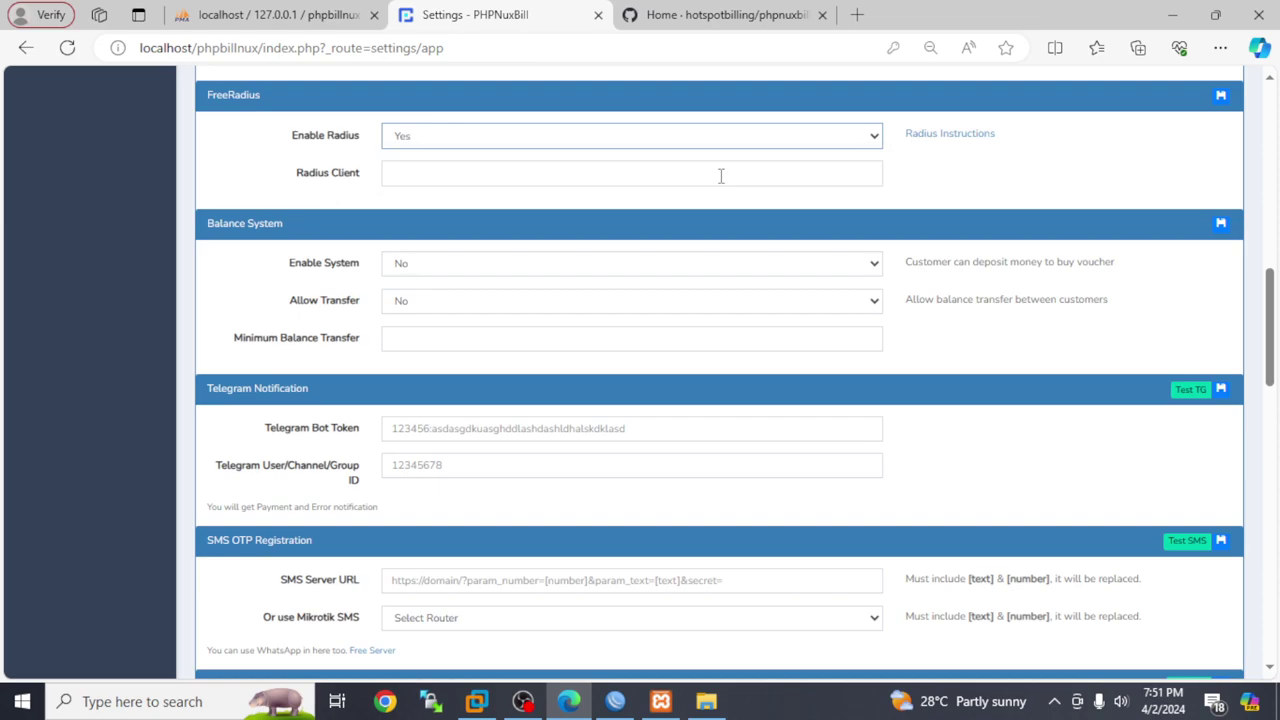
pyautogui.click(572, 270)
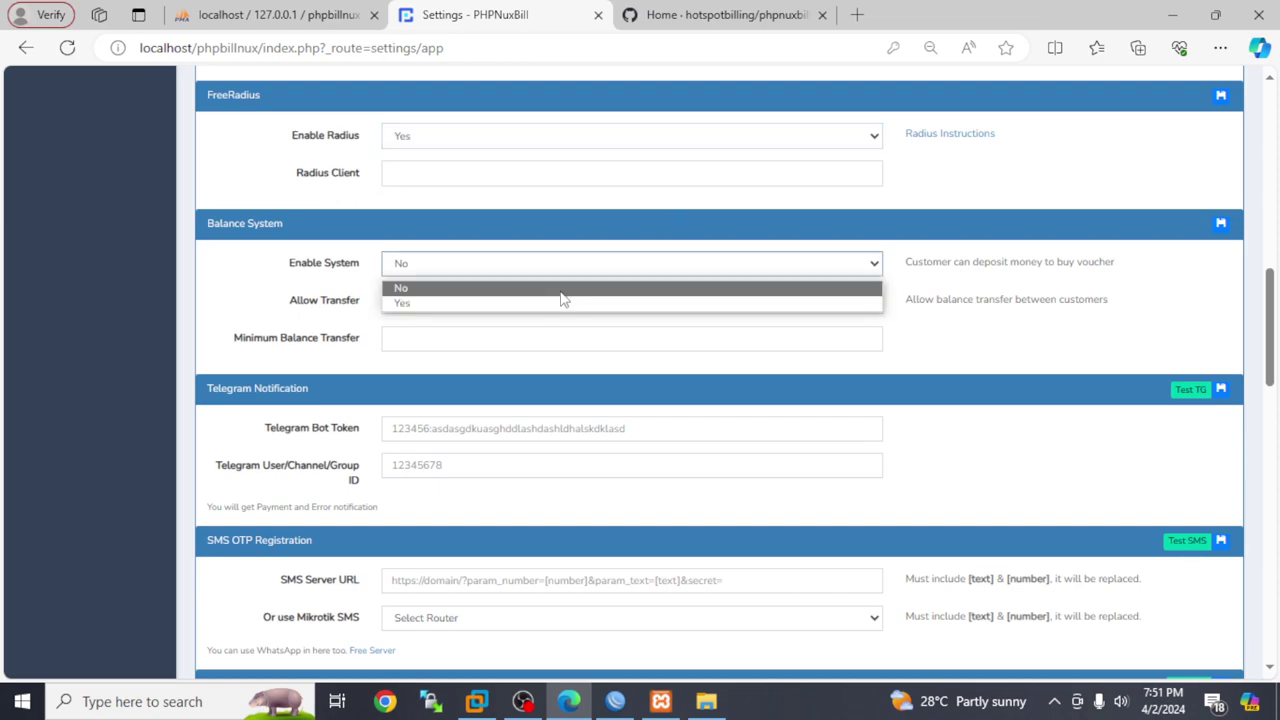
pyautogui.click(556, 303)
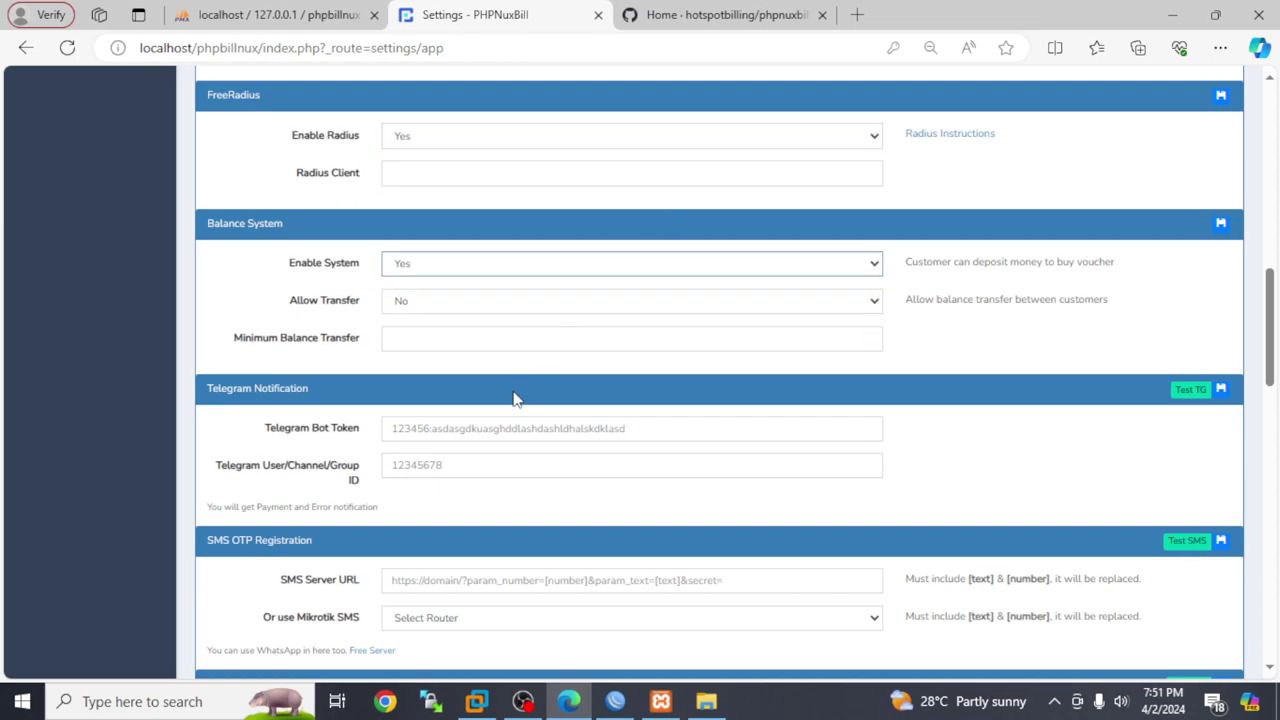
pyautogui.moveTo(1272, 324); pyautogui.dragTo(1274, 596)
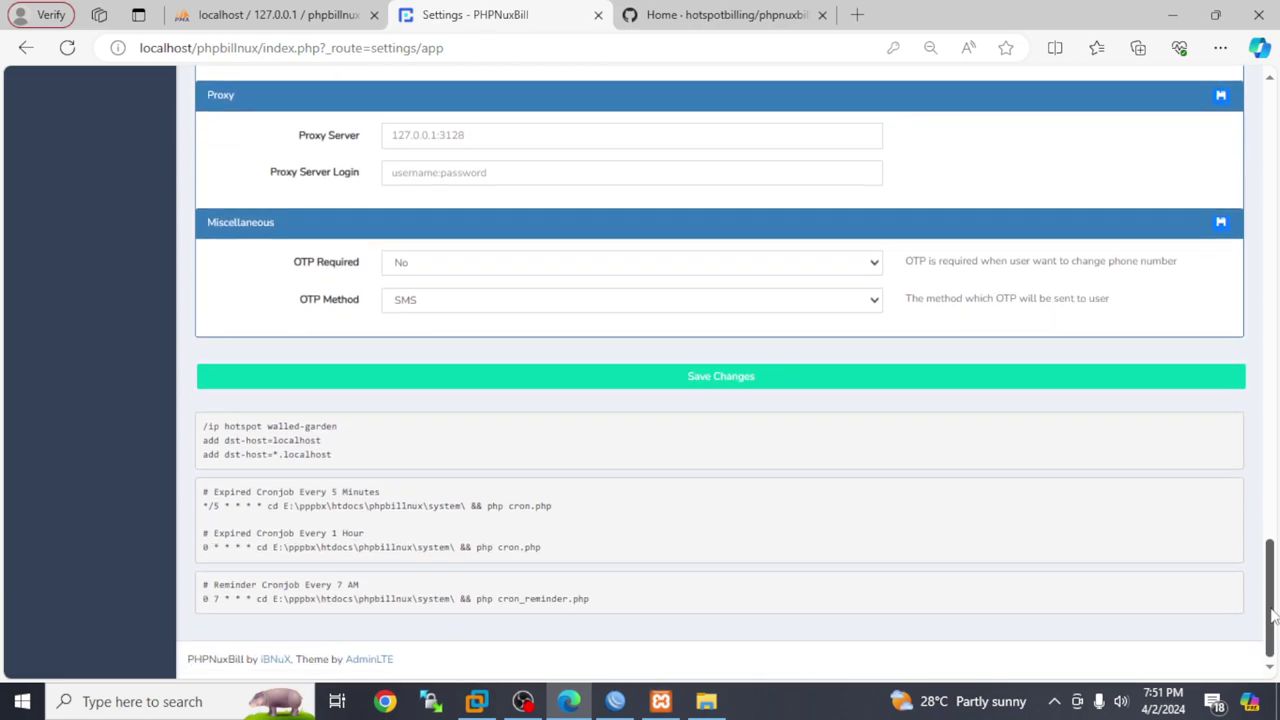
# Autofill the company footer, address and phone fields, then submit the settings
pyautogui.click(766, 384)
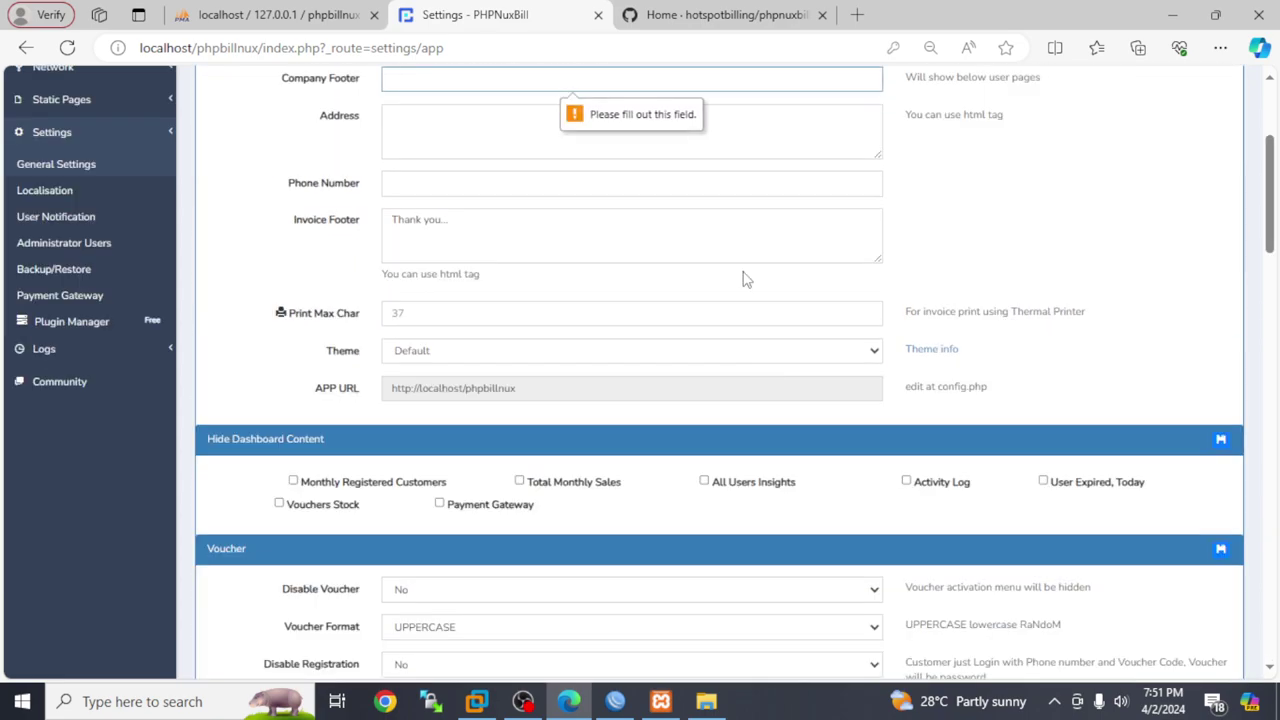
pyautogui.click(515, 80)
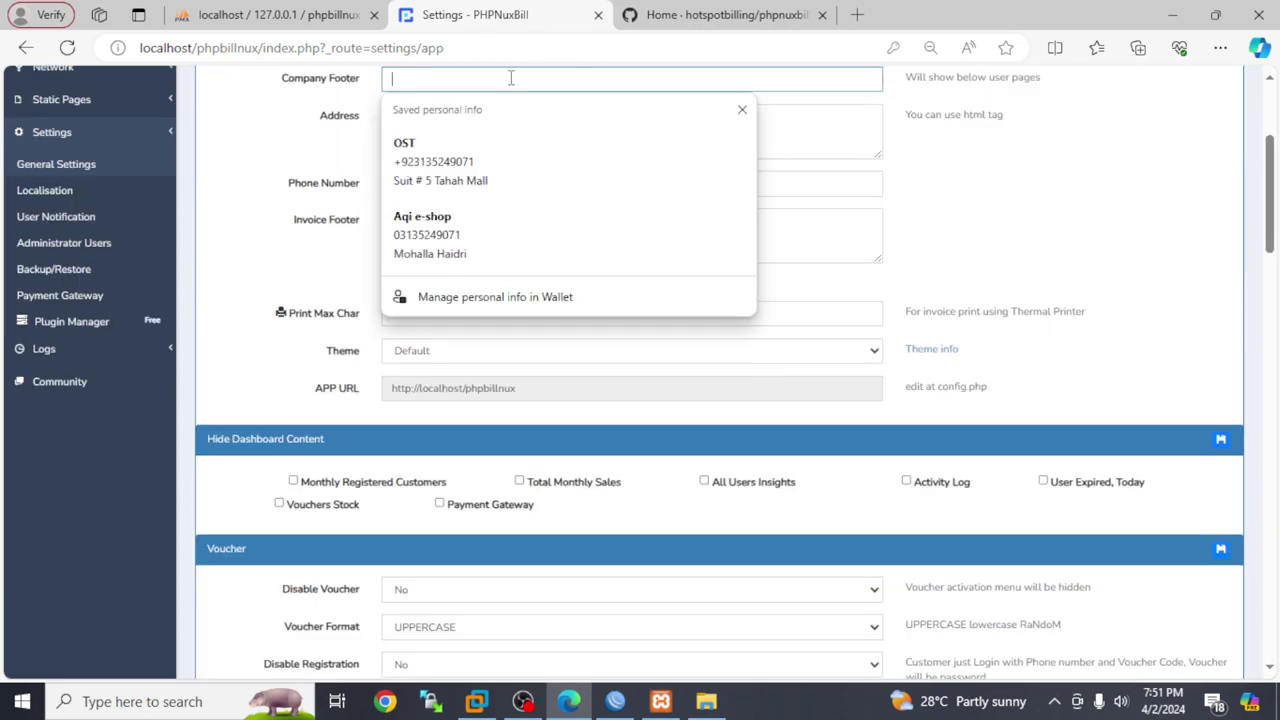
pyautogui.click(585, 150)
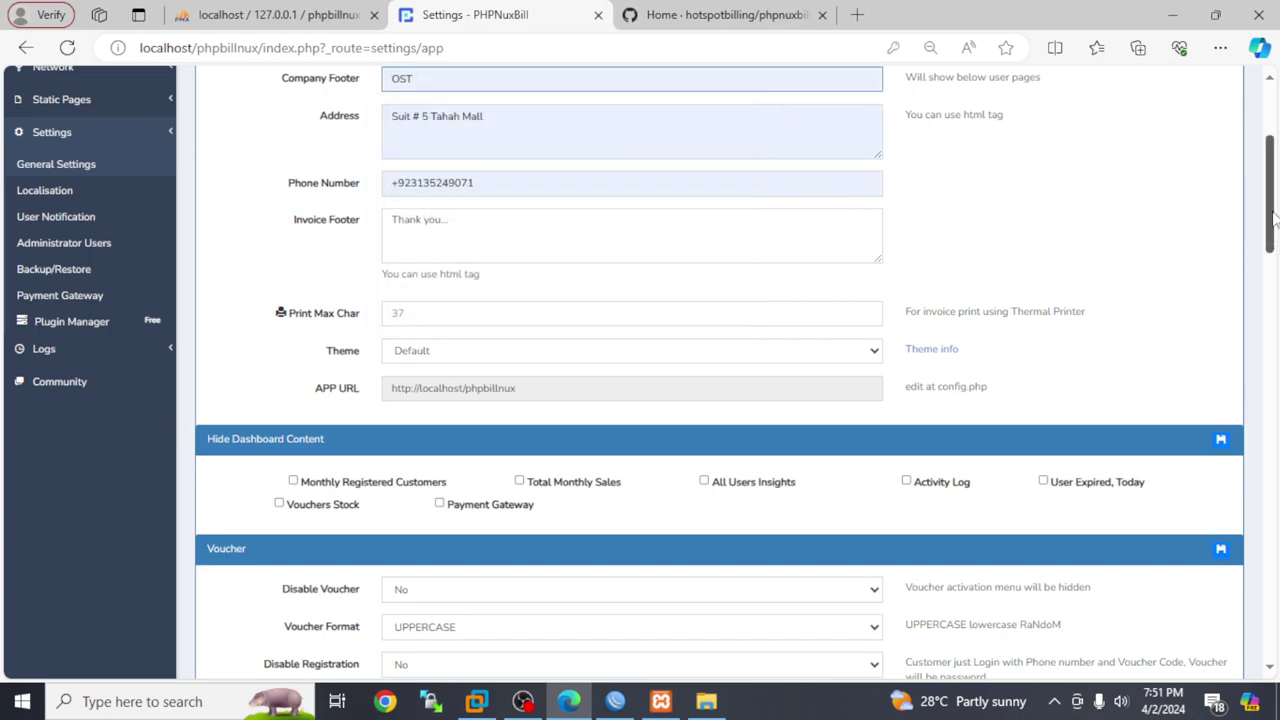
pyautogui.press('Return')
pyautogui.moveTo(1270, 205); pyautogui.dragTo(1270, 606)
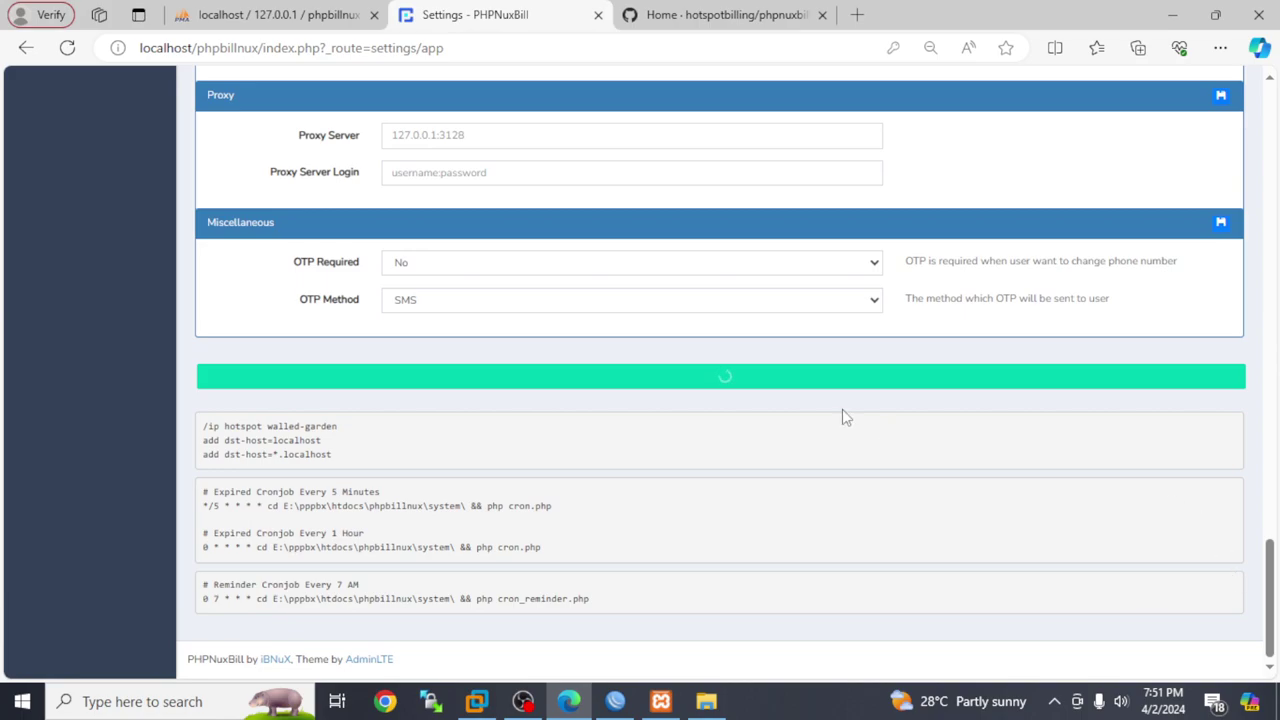
# Enter 37 in Print Max Char, keep the Default theme, and resubmit the settings
pyautogui.click(786, 386)
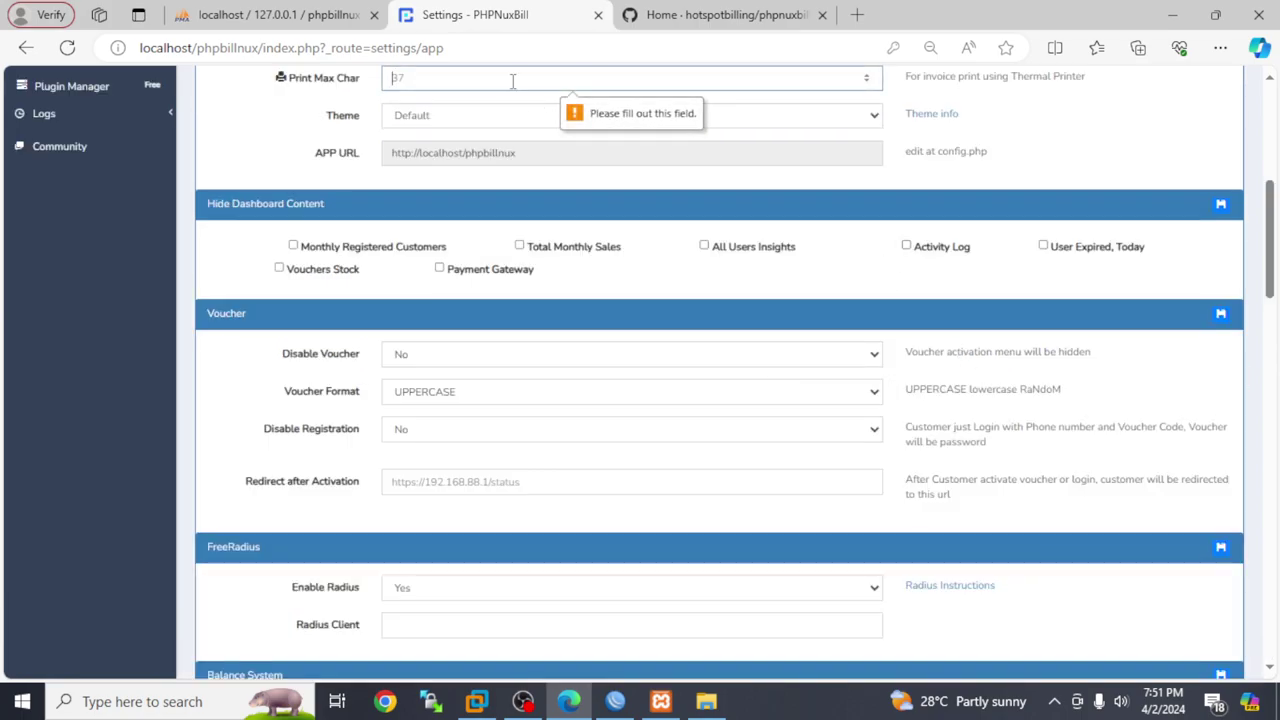
pyautogui.write('37')
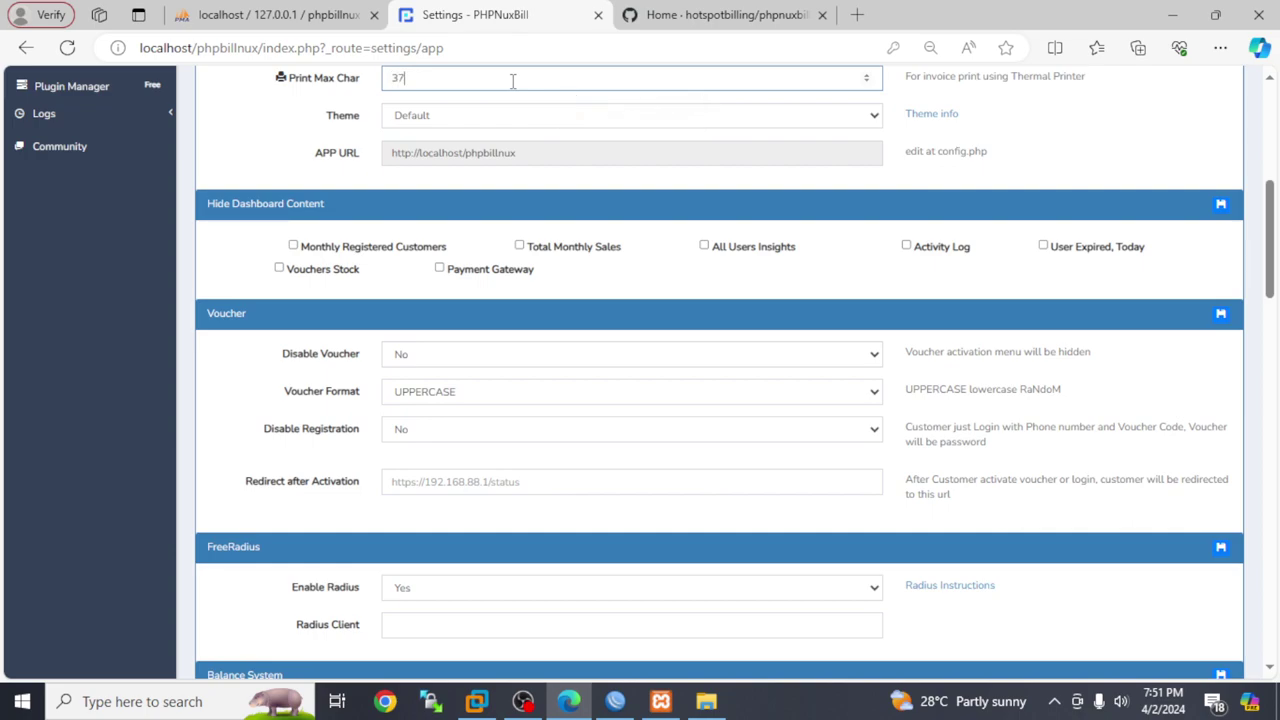
pyautogui.click(540, 115)
pyautogui.click(541, 115)
pyautogui.moveTo(1270, 200); pyautogui.dragTo(1275, 620)
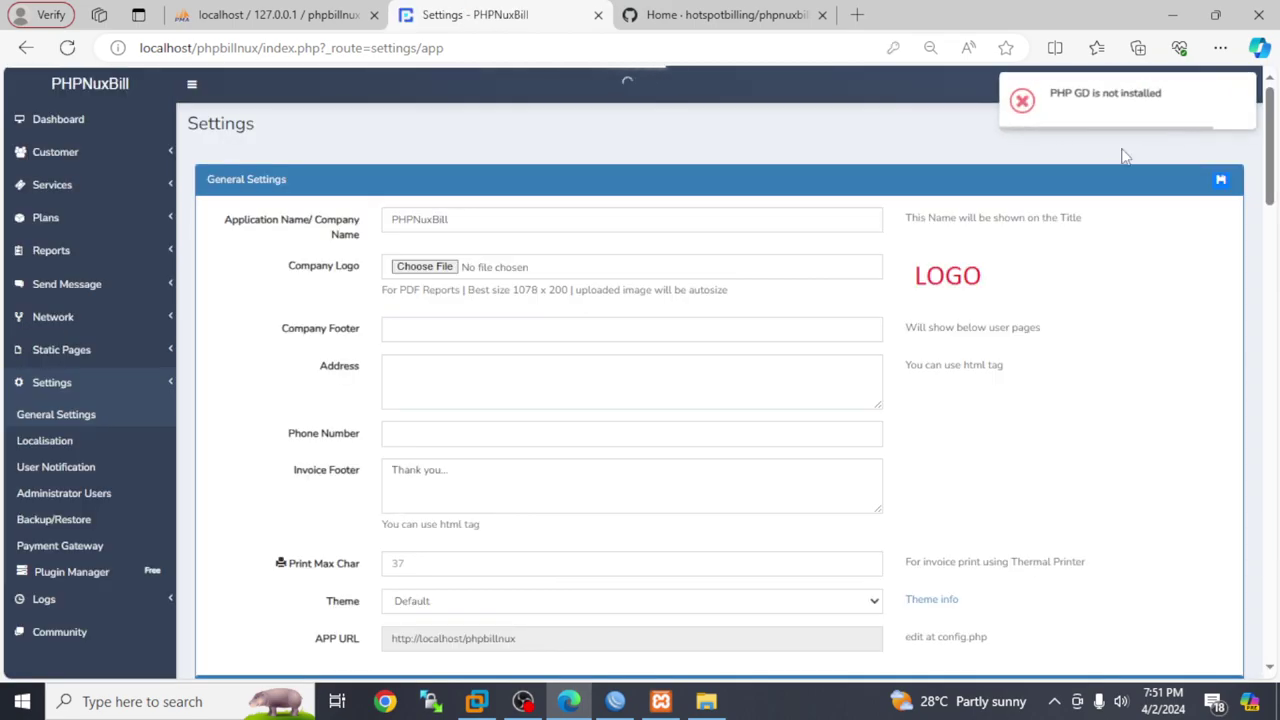
# Open the default logo.default.png image in a new tab, then return to the Settings tab
pyautogui.scroll(-1, 1113, 141)
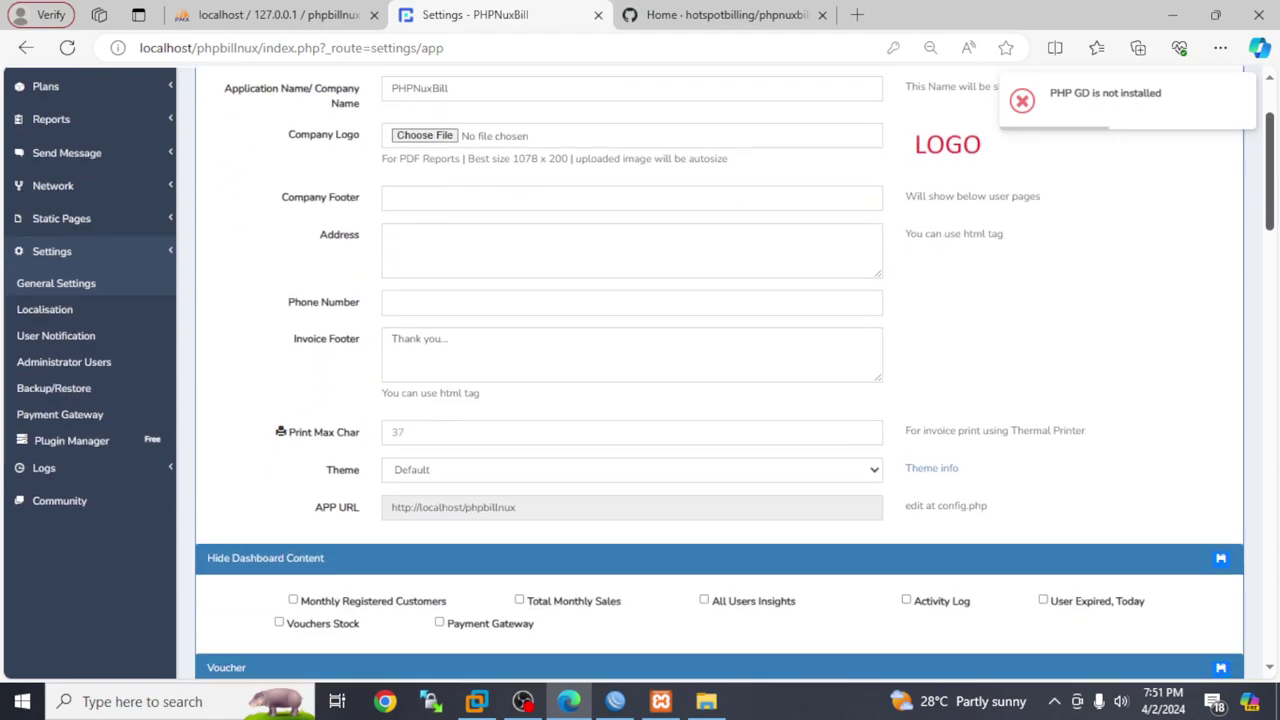
pyautogui.scroll(1, 640, 372)
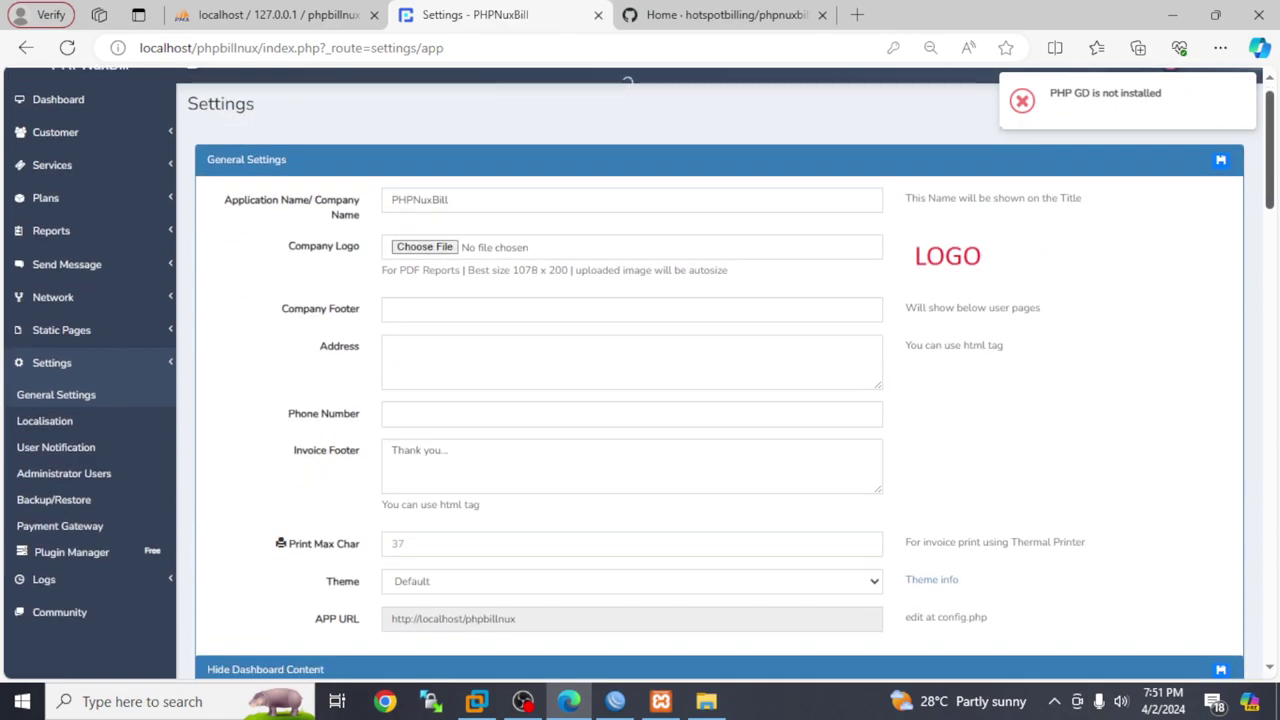
pyautogui.click(960, 258)
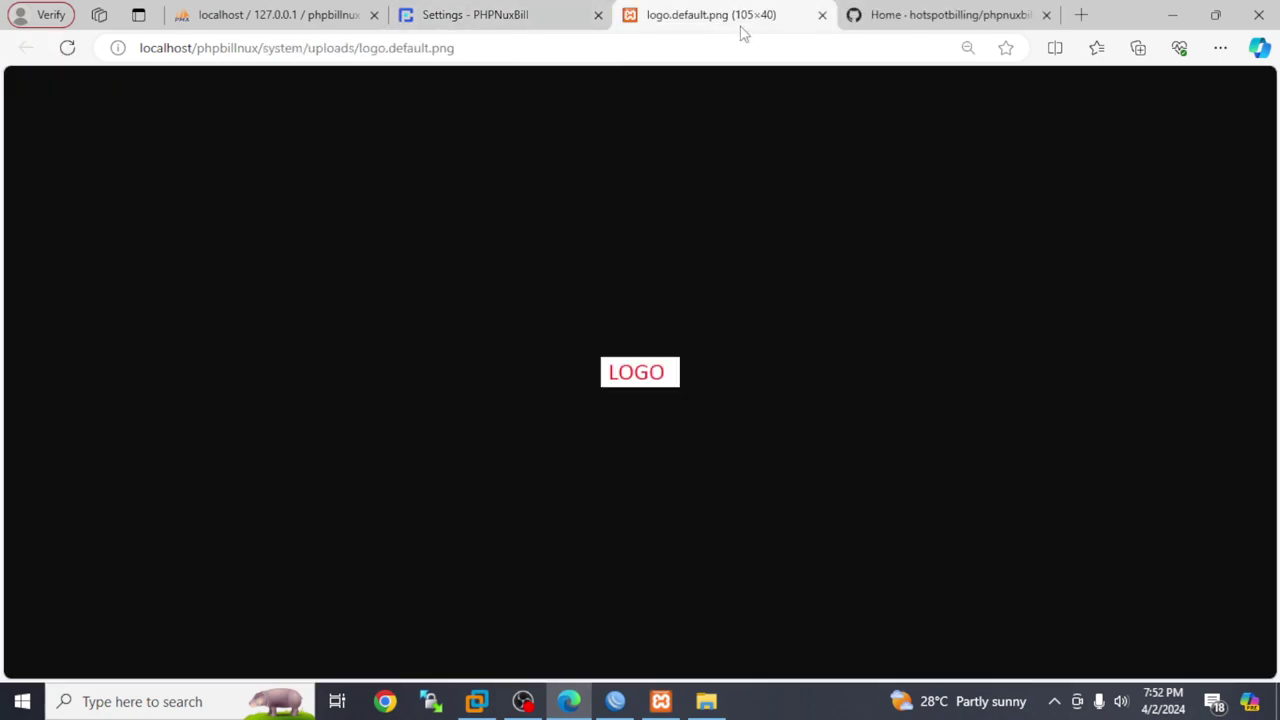
pyautogui.click(528, 10)
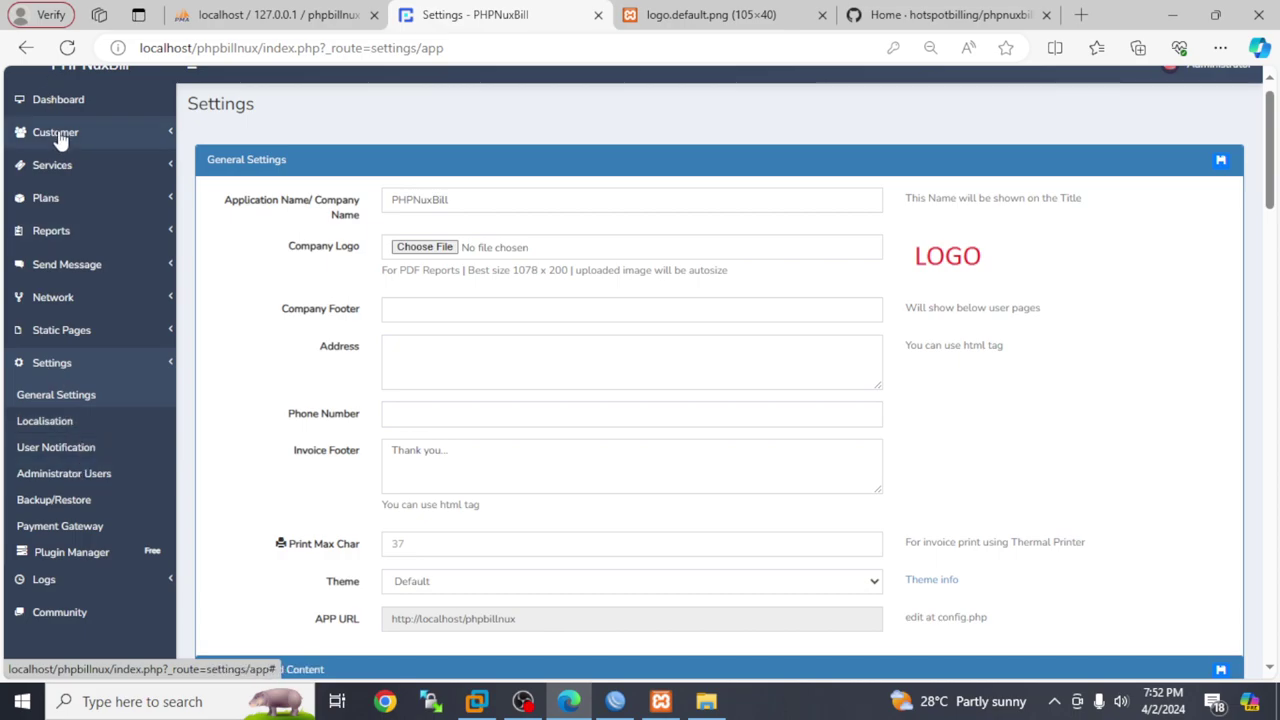
# Go to Customer > Lists and start adding a new customer contact
pyautogui.click(24, 101)
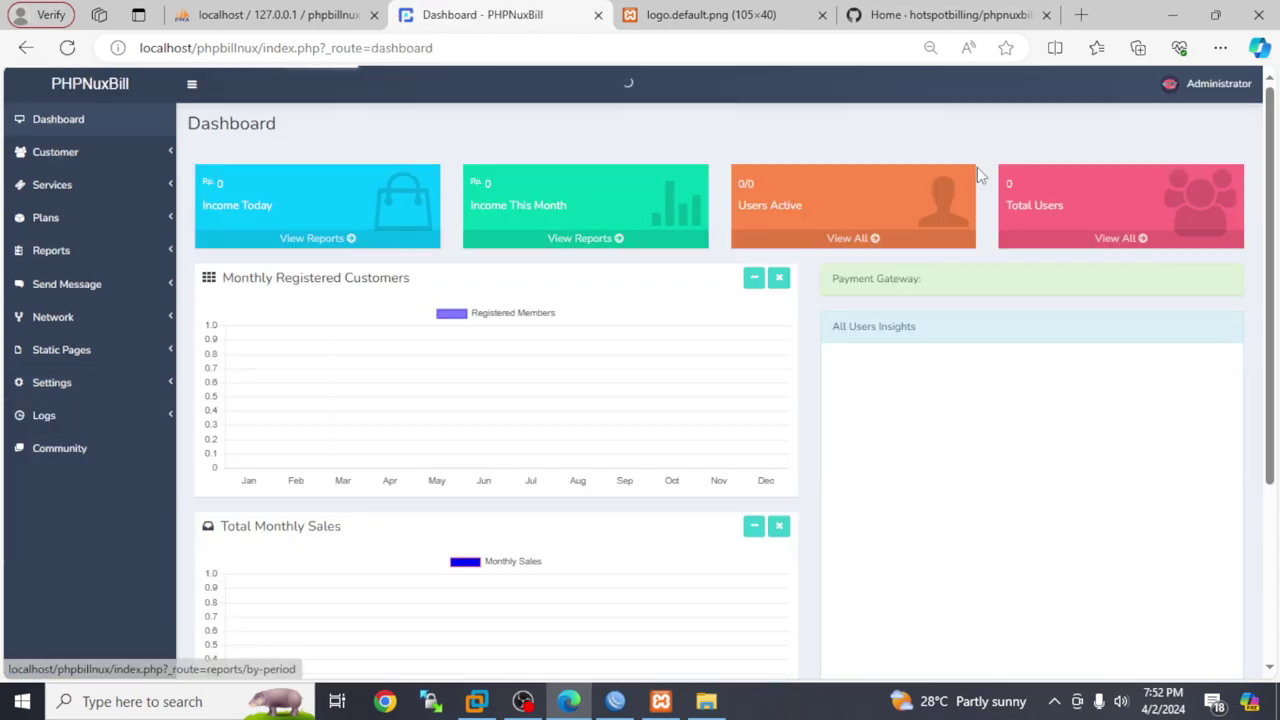
pyautogui.click(105, 152)
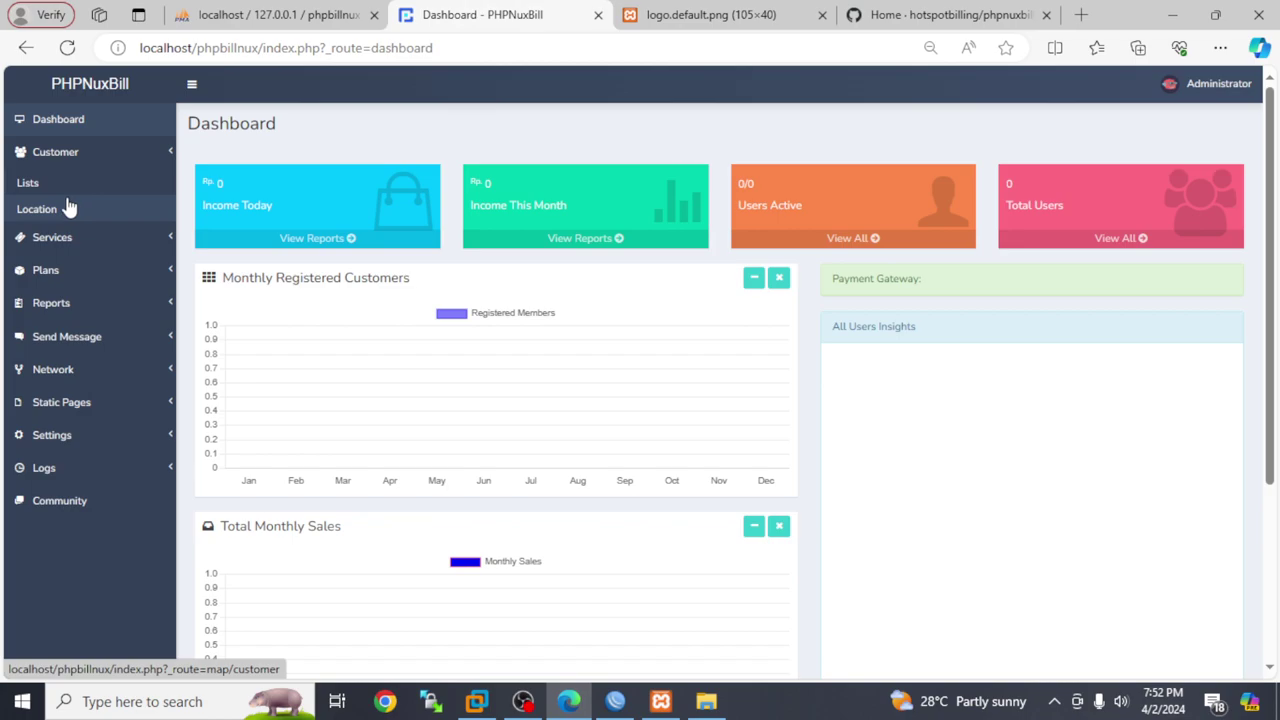
pyautogui.click(76, 184)
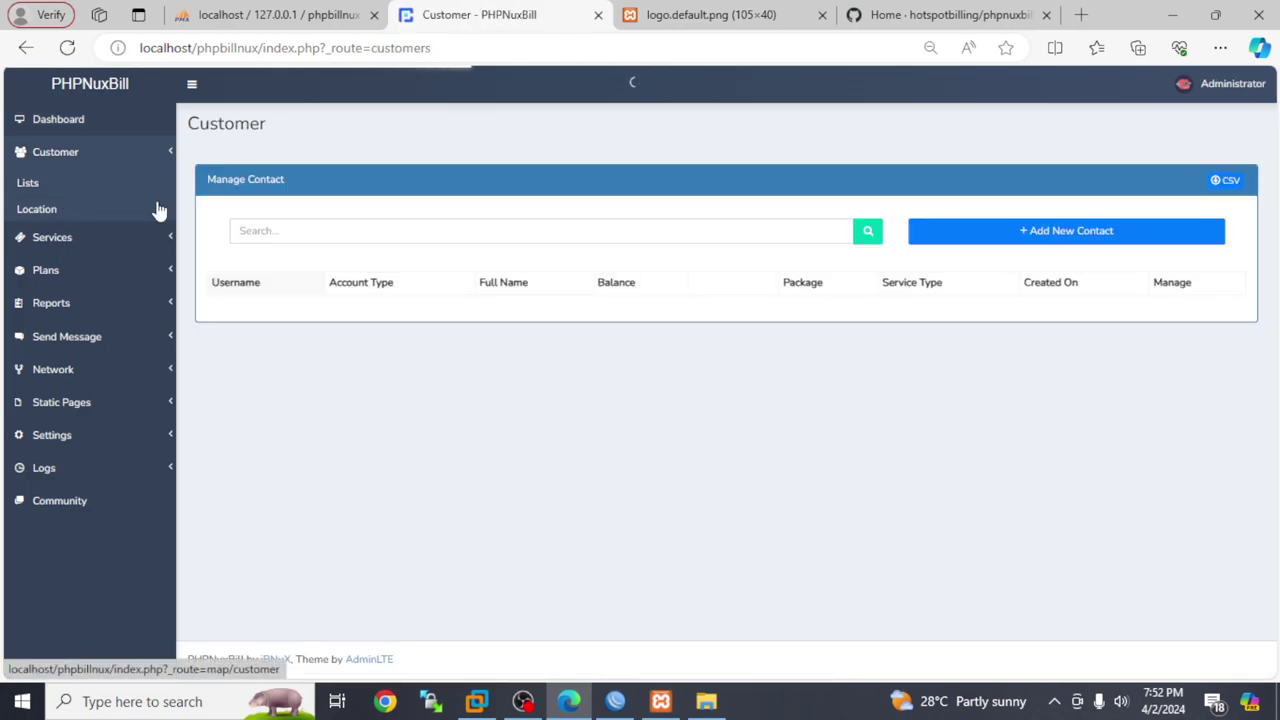
pyautogui.click(1057, 232)
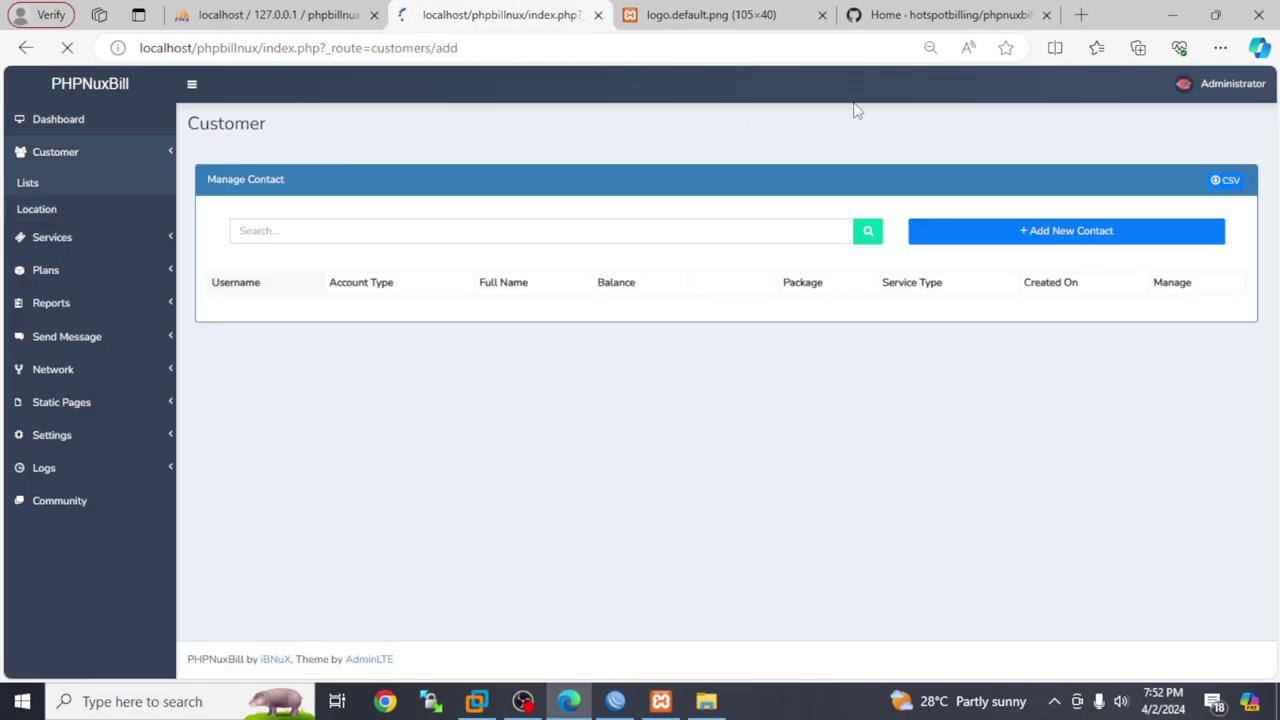
# Autofill the customer's username, password, name, email and address, then save the Hotspot account
pyautogui.click(471, 212)
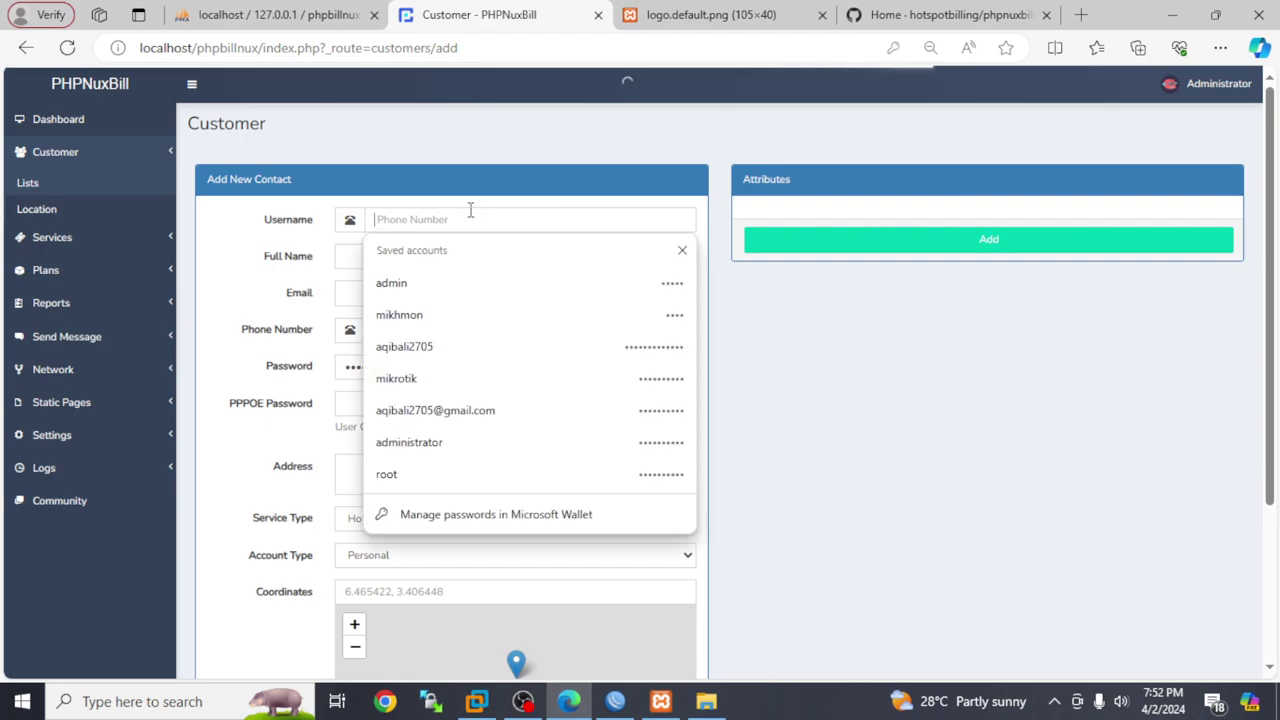
pyautogui.click(424, 288)
pyautogui.click(394, 258)
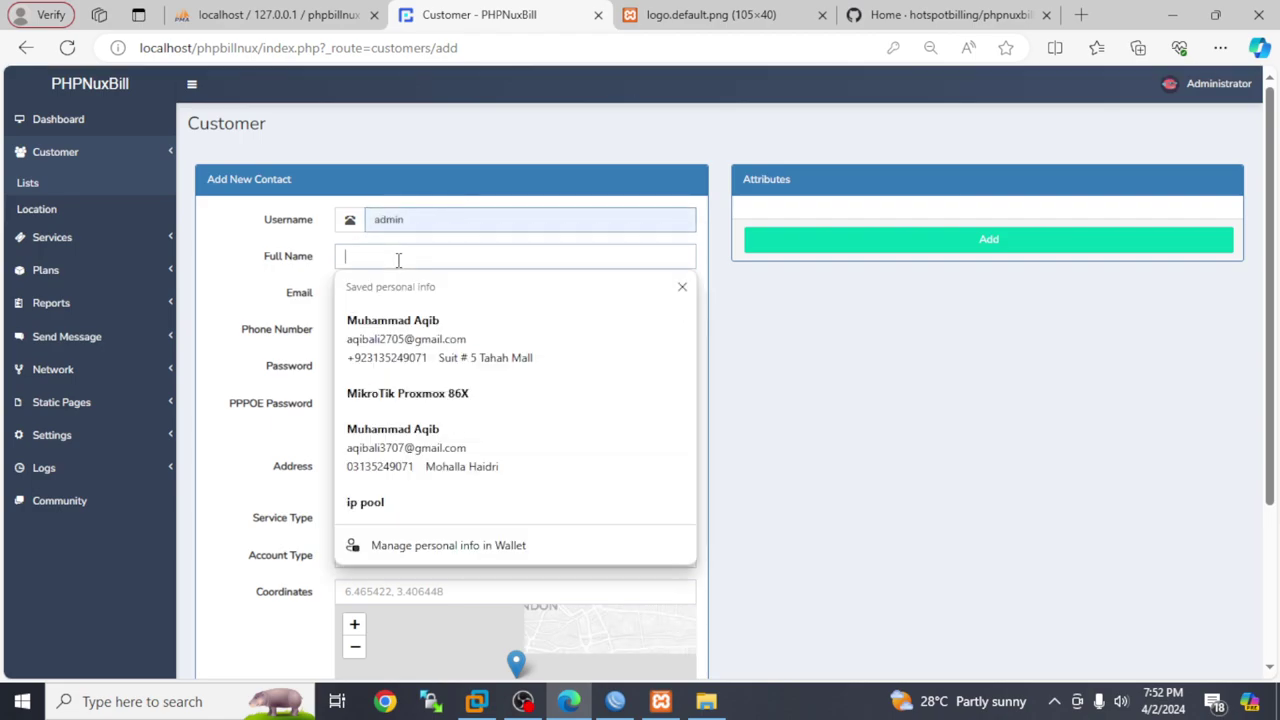
pyautogui.click(414, 345)
pyautogui.click(380, 402)
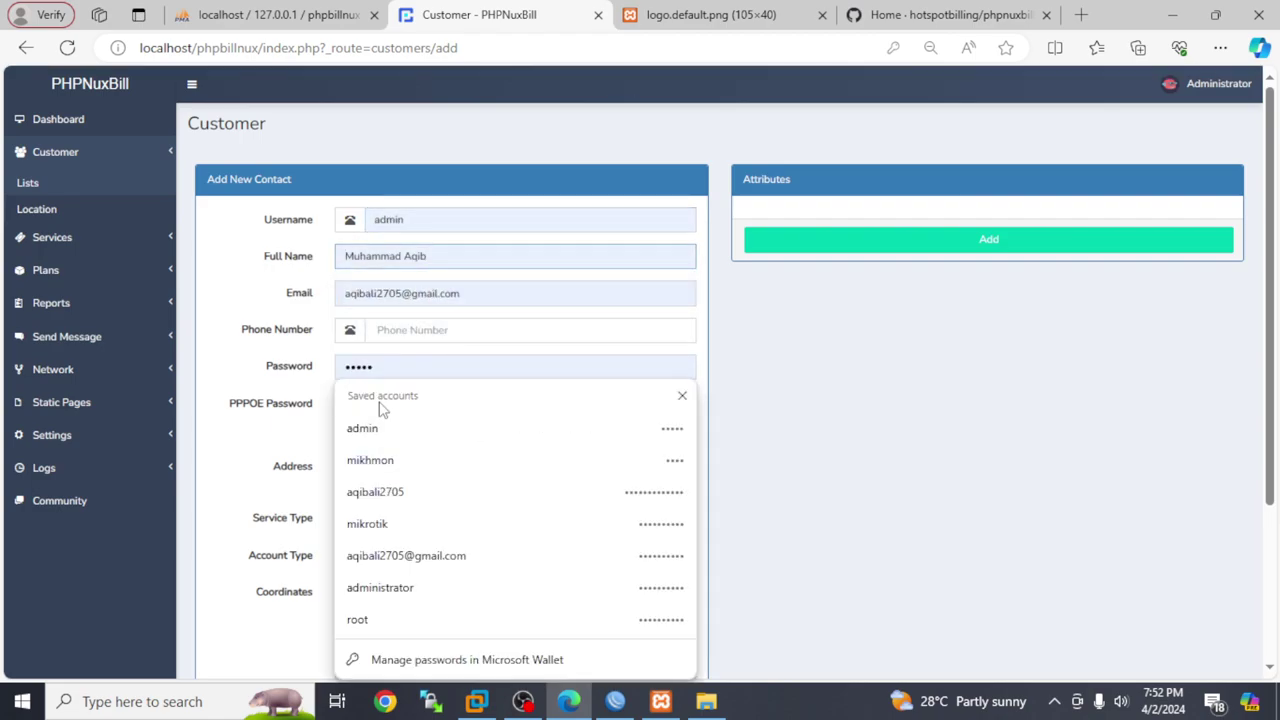
pyautogui.click(277, 403)
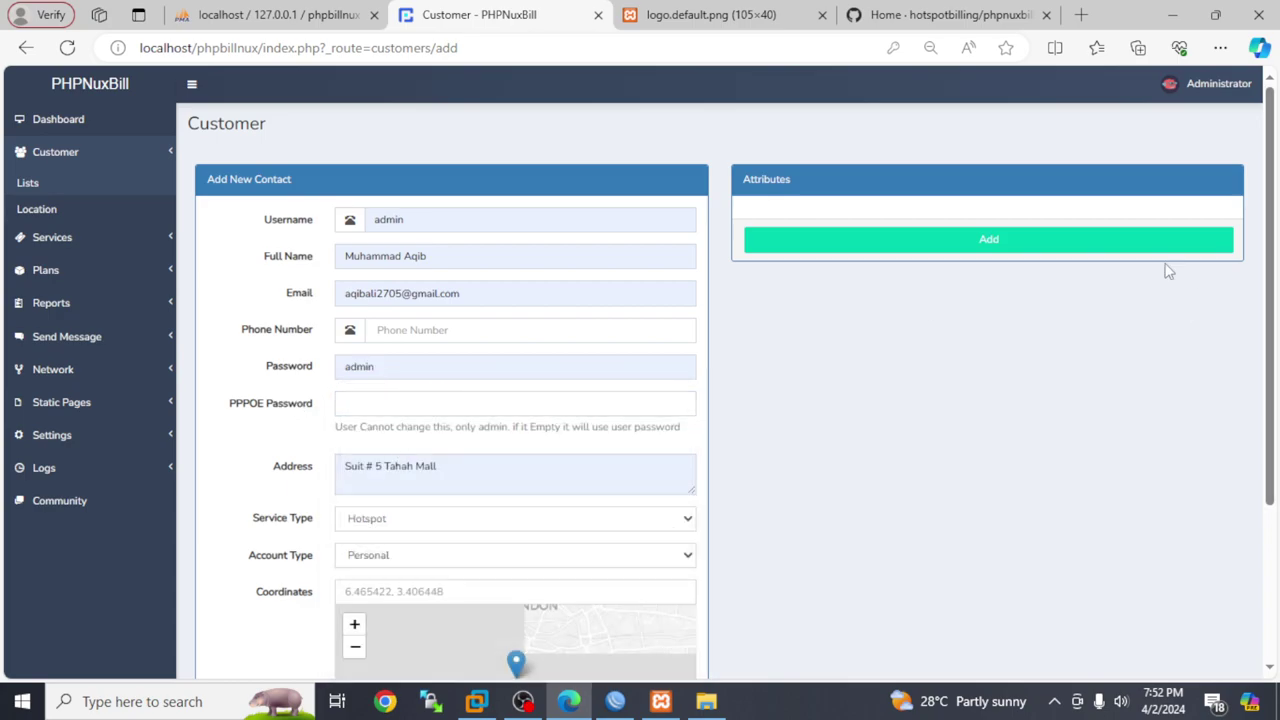
pyautogui.click(1061, 241)
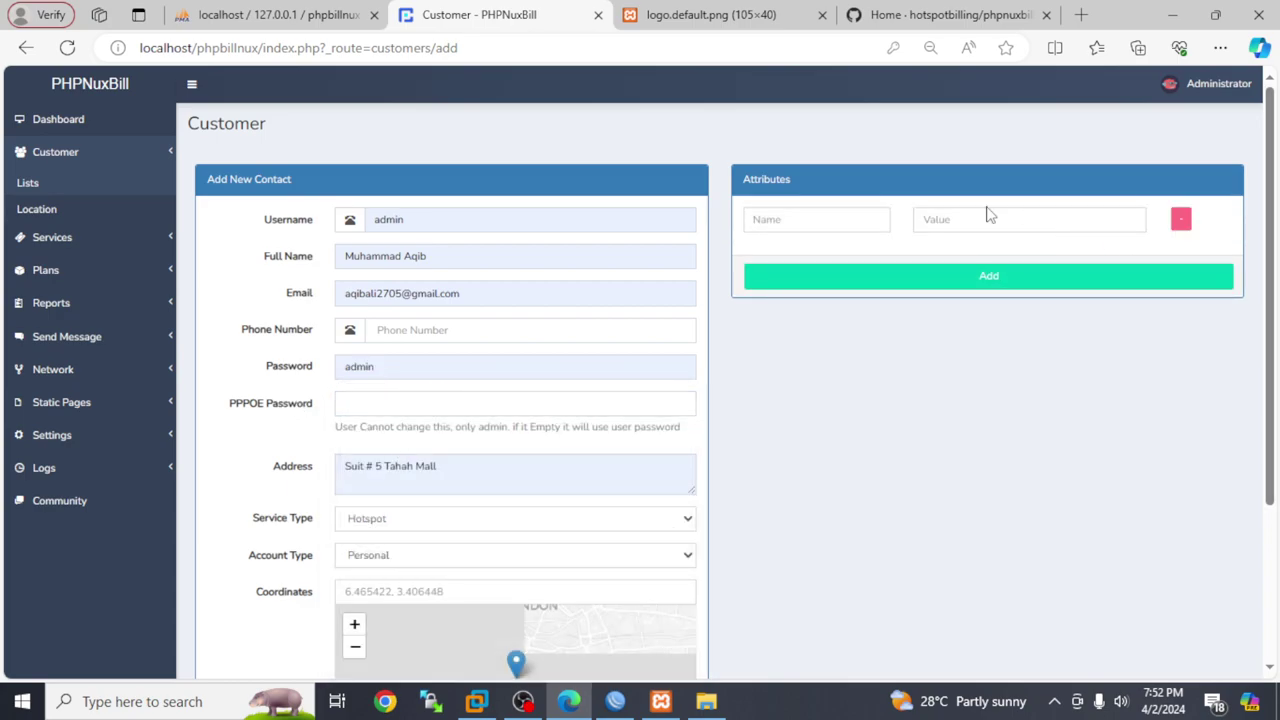
pyautogui.click(1183, 220)
pyautogui.scroll(-3, 1183, 220)
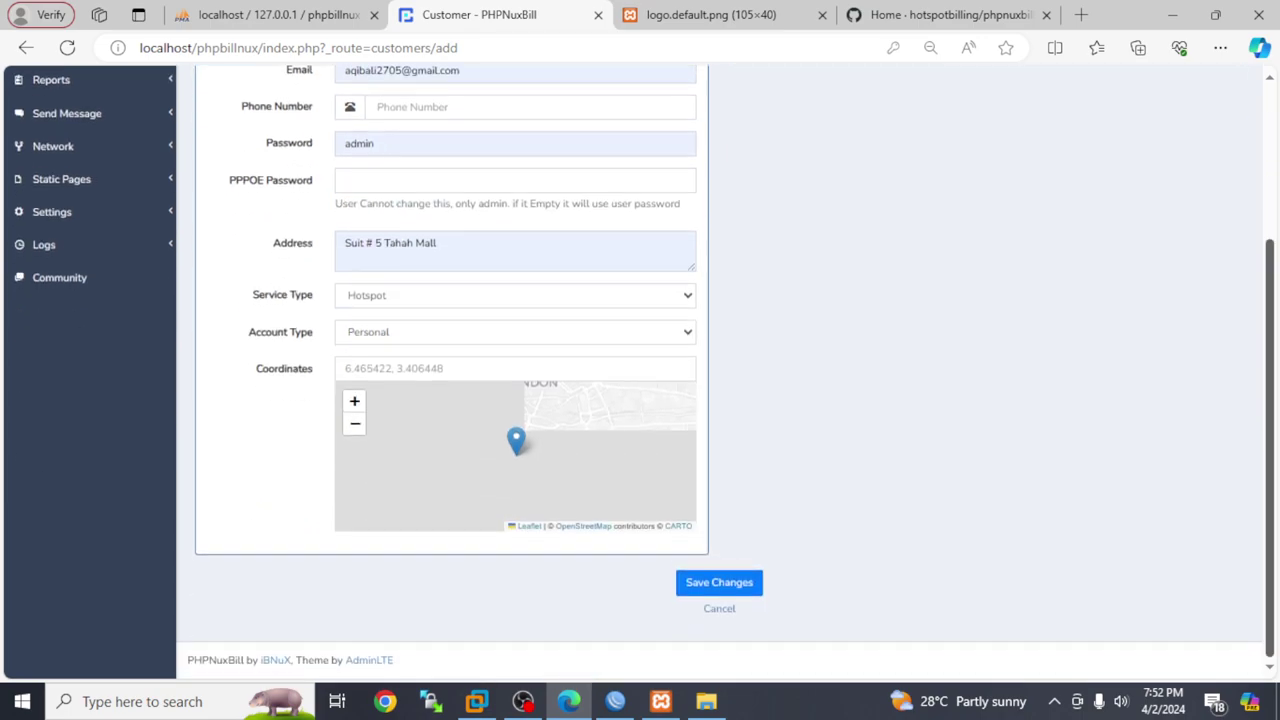
pyautogui.click(724, 588)
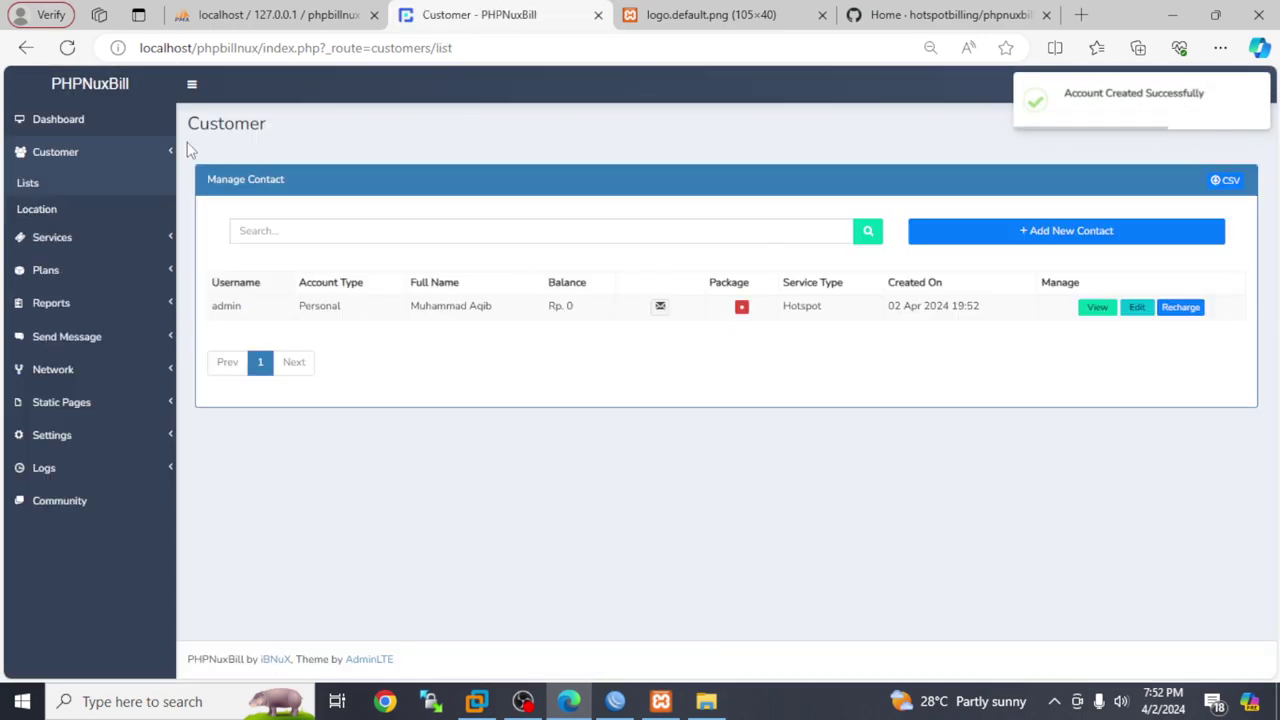
# View the empty Active Users list, then open the PPPOE list under Plans
pyautogui.click(55, 240)
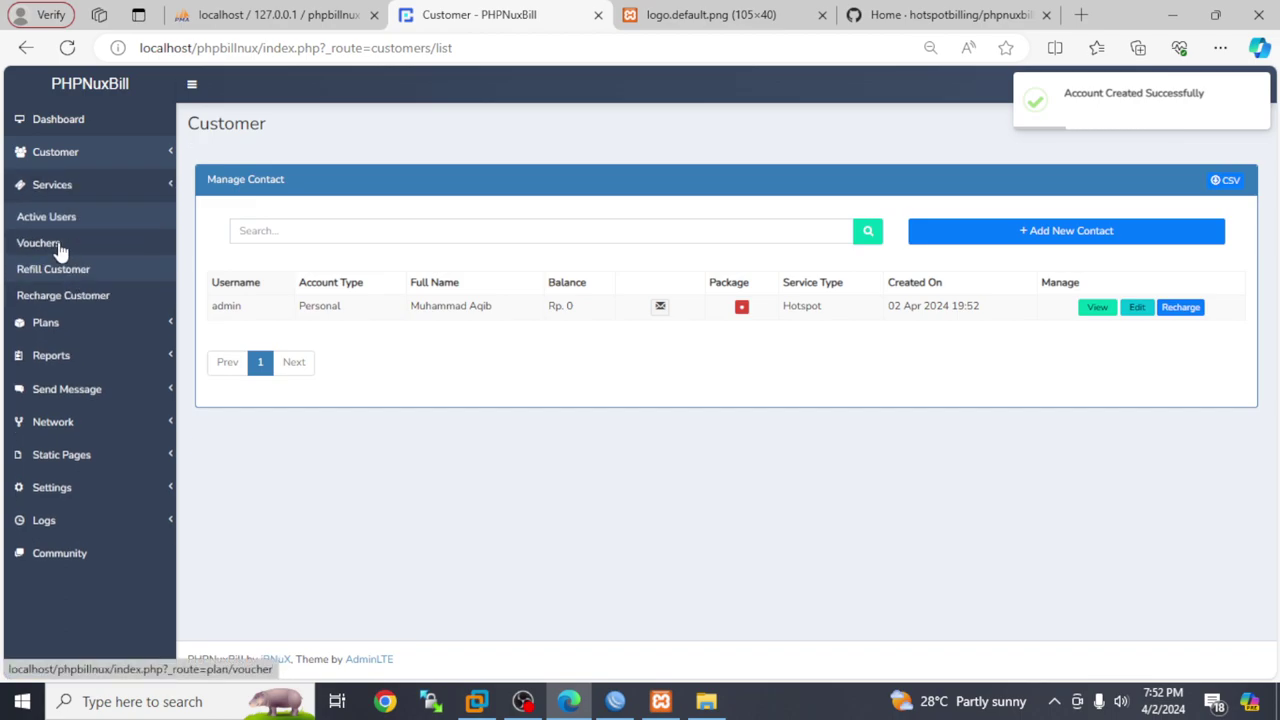
pyautogui.click(40, 243)
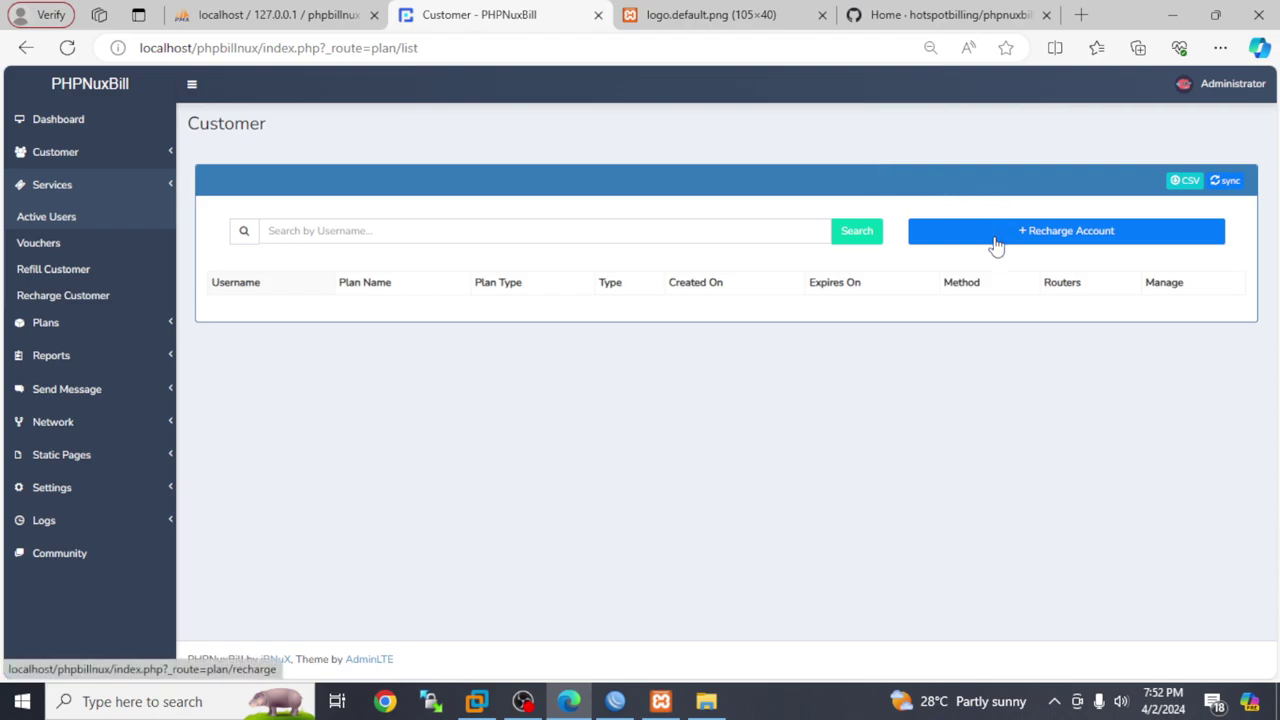
pyautogui.click(106, 331)
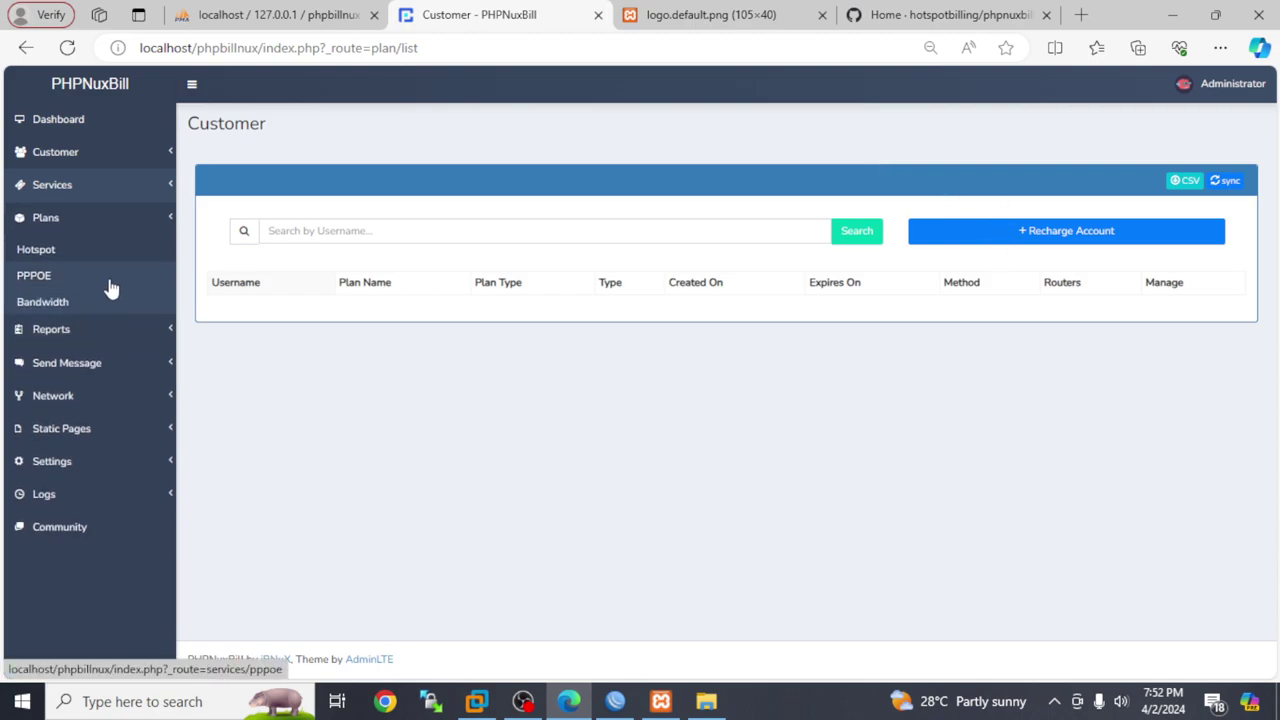
pyautogui.click(96, 274)
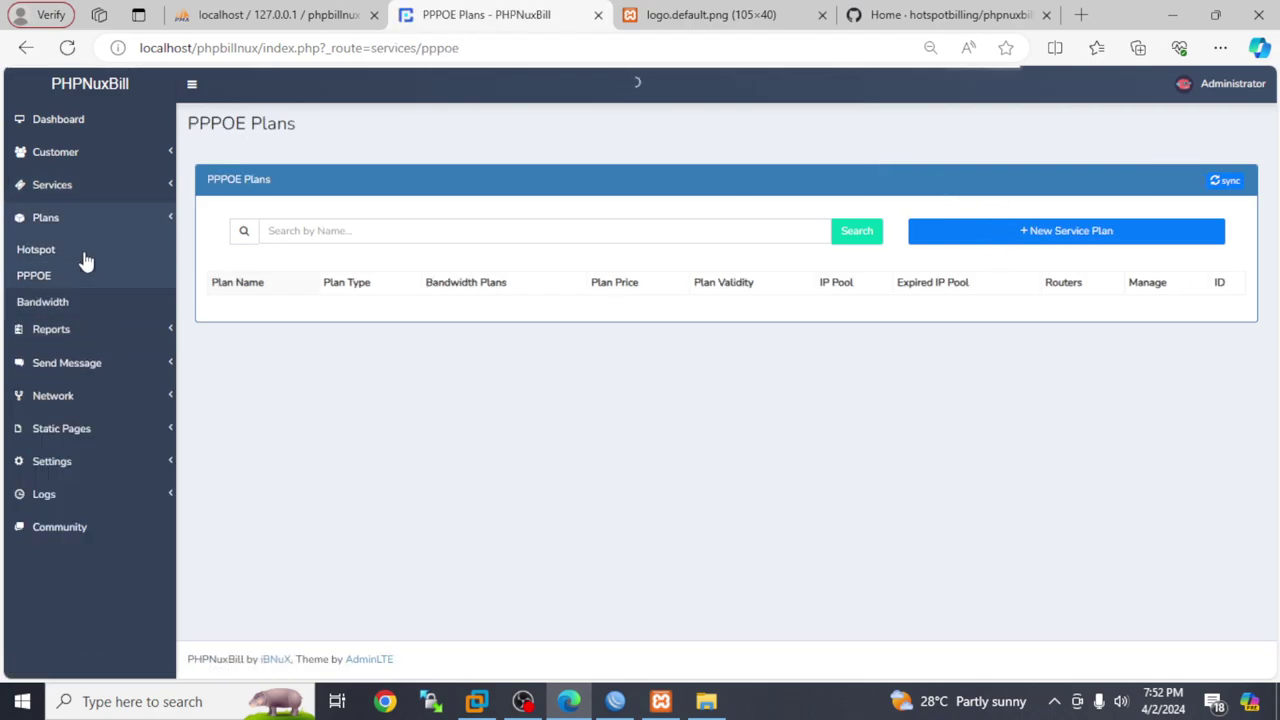
# Begin a new PPPOE service plan with an autofilled plan name, leaving Bandwidth and Expired IP Pool unset
pyautogui.click(1050, 238)
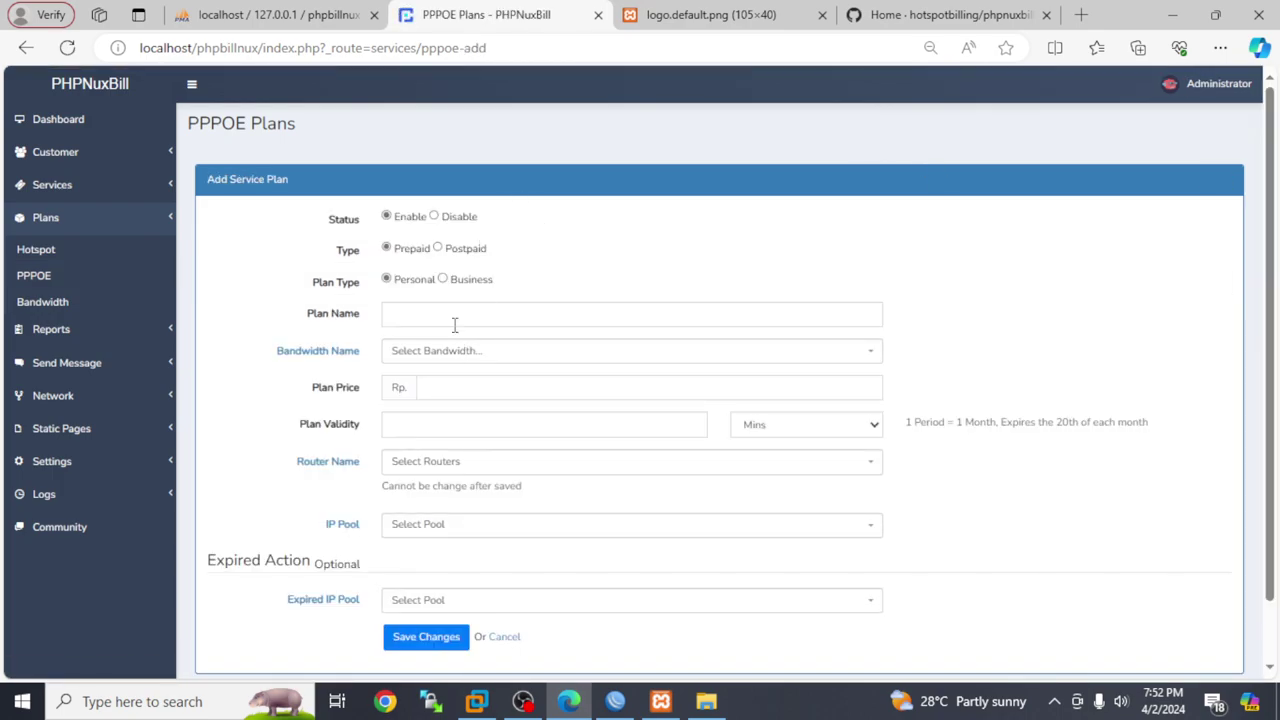
pyautogui.click(454, 320)
pyautogui.click(455, 376)
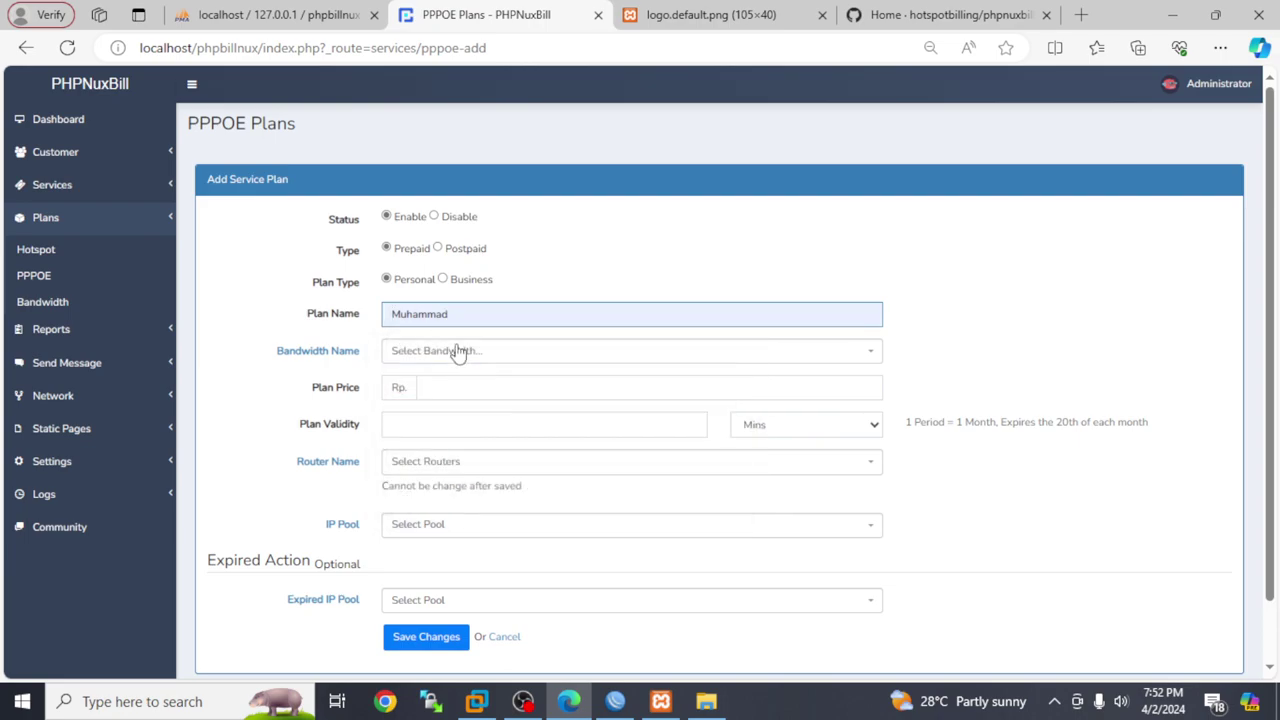
pyautogui.click(457, 352)
pyautogui.click(466, 405)
pyautogui.click(480, 389)
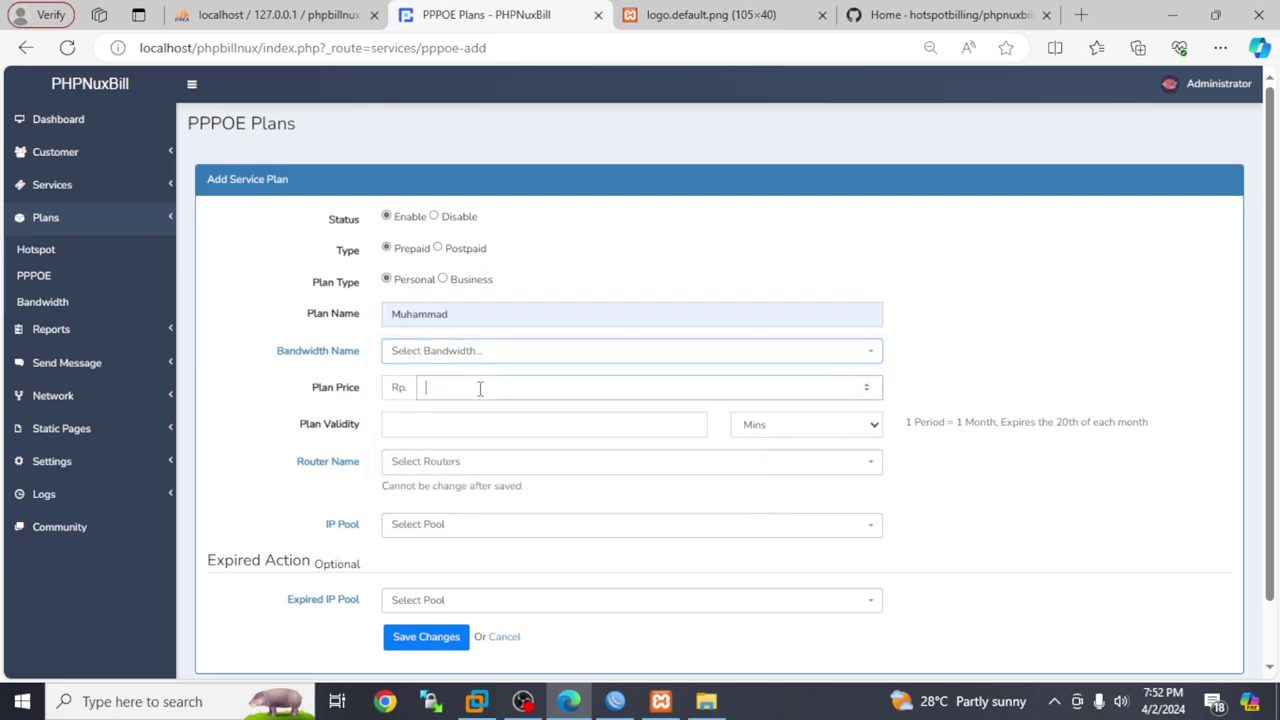
pyautogui.scroll(-1, 509, 401)
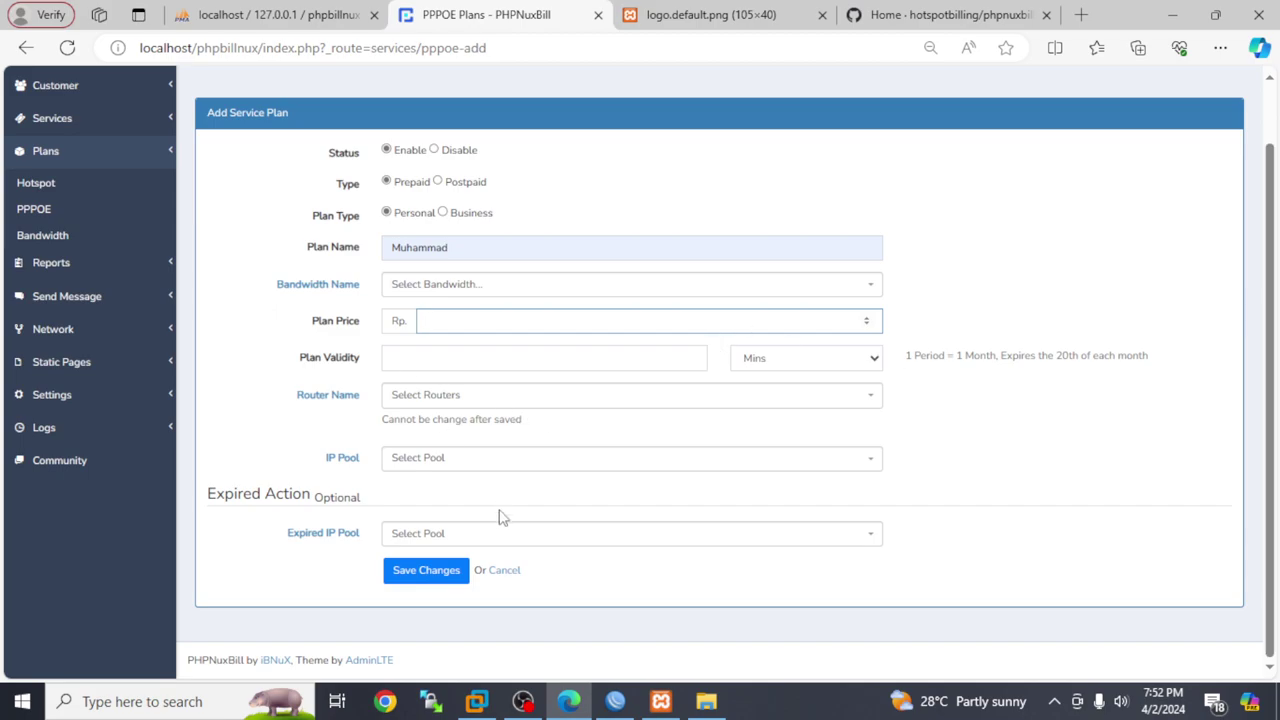
pyautogui.click(500, 535)
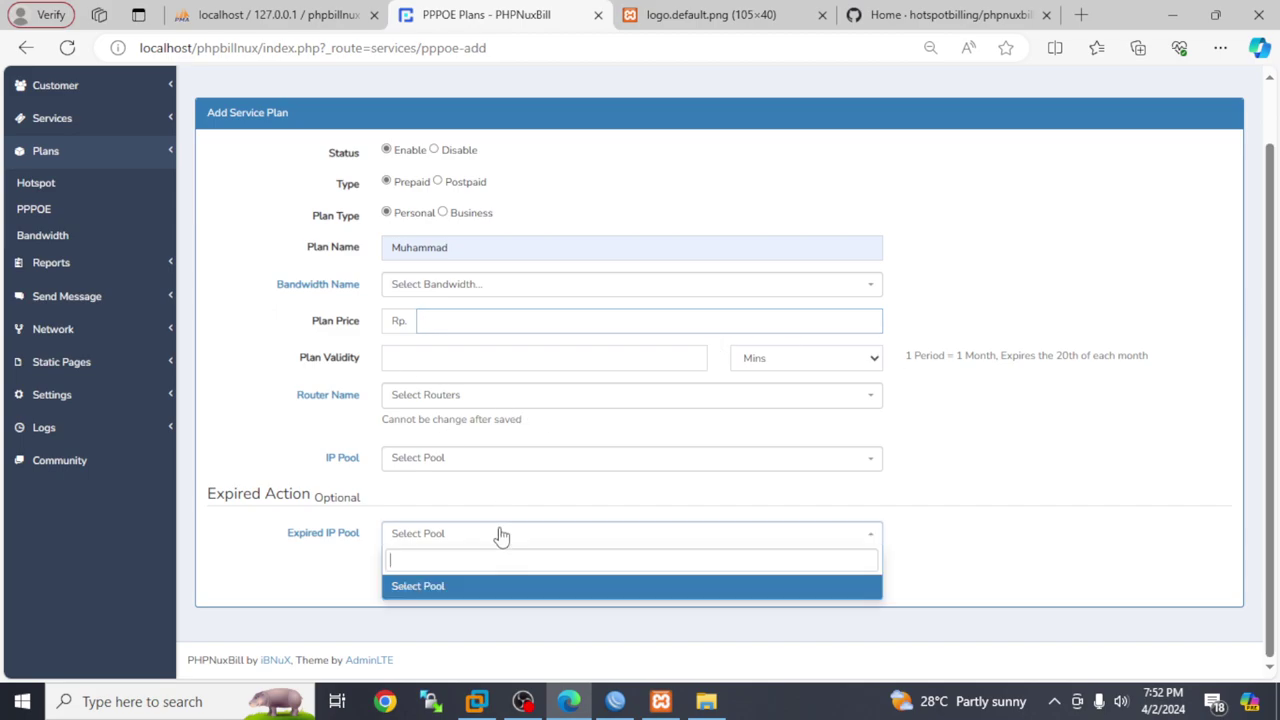
# Go to the Send Message Single Customer page, with SMS as the delivery method
pyautogui.click(77, 268)
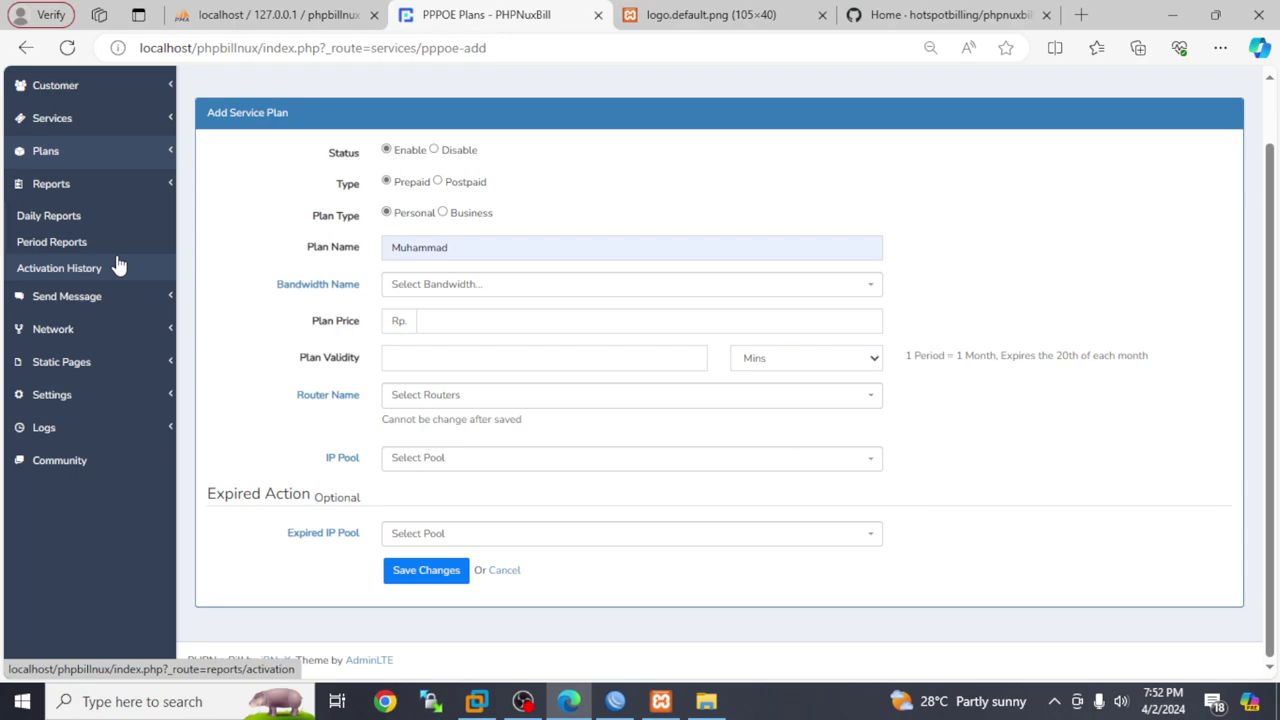
pyautogui.click(106, 294)
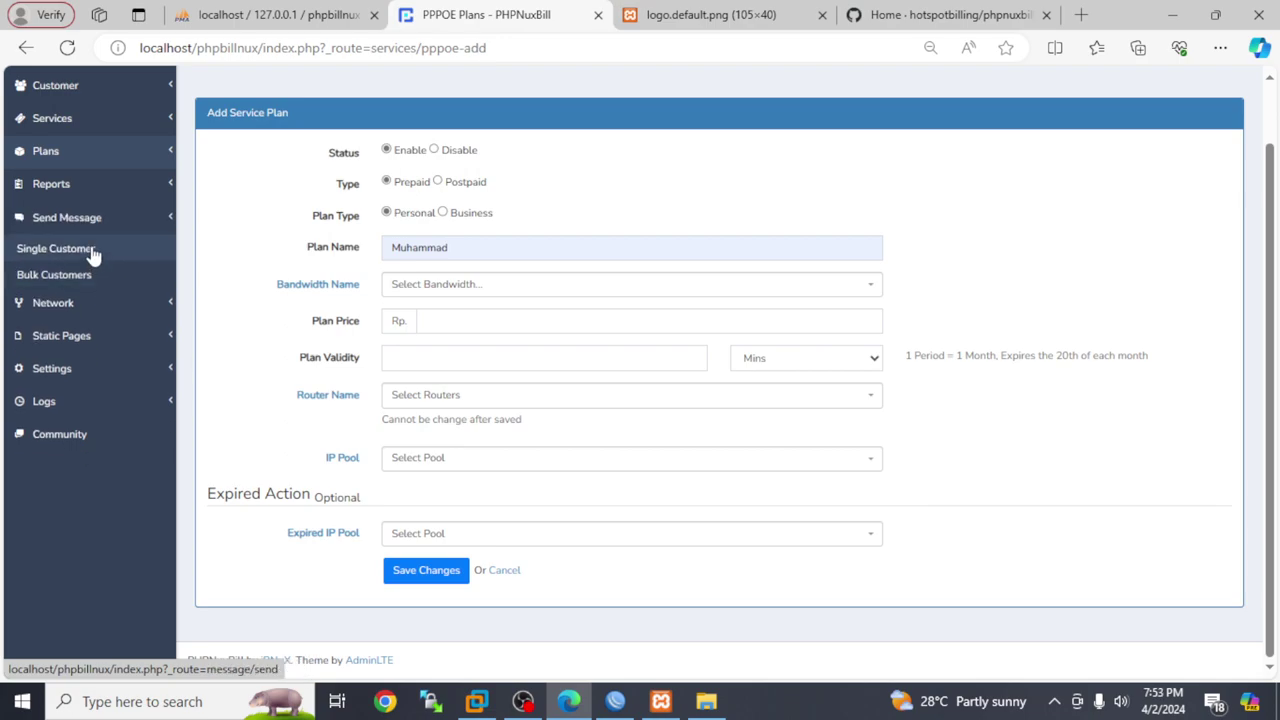
pyautogui.click(88, 250)
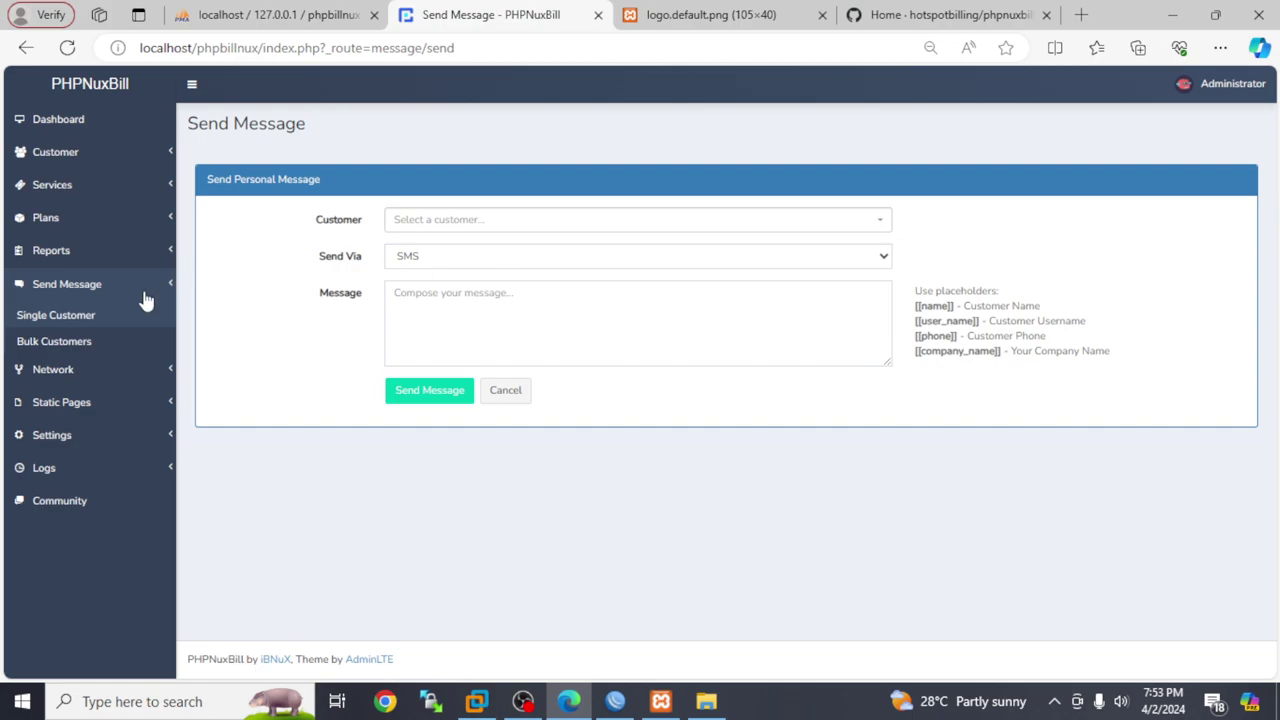
# View the Bulk Customers message page, then switch to phpMyAdmin's empty phpbillnux database
pyautogui.click(58, 345)
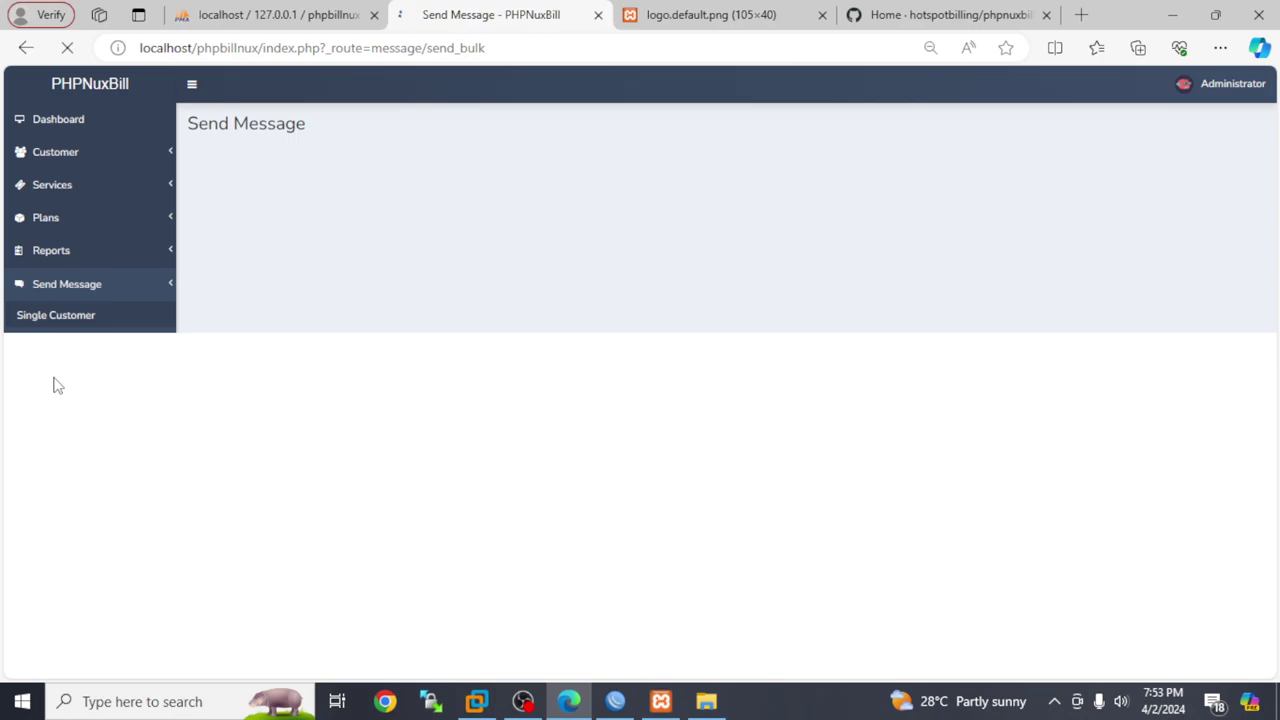
pyautogui.click(275, 14)
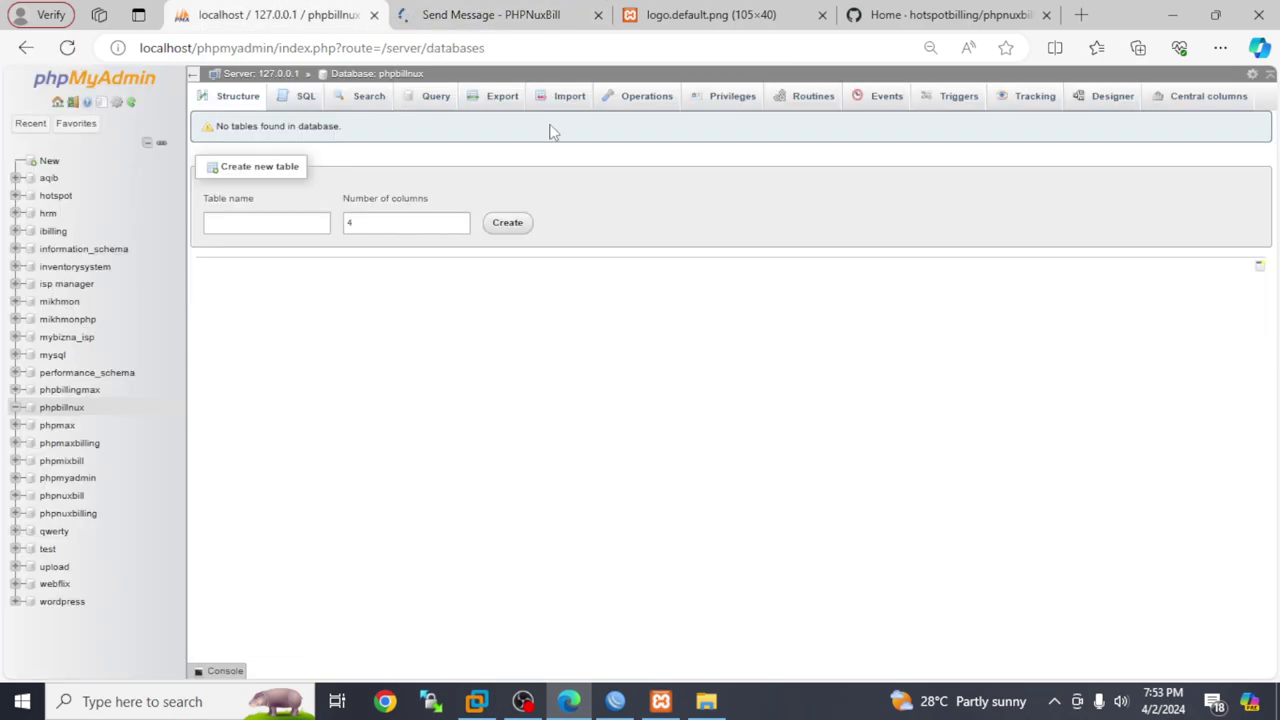
pyautogui.click(524, 702)
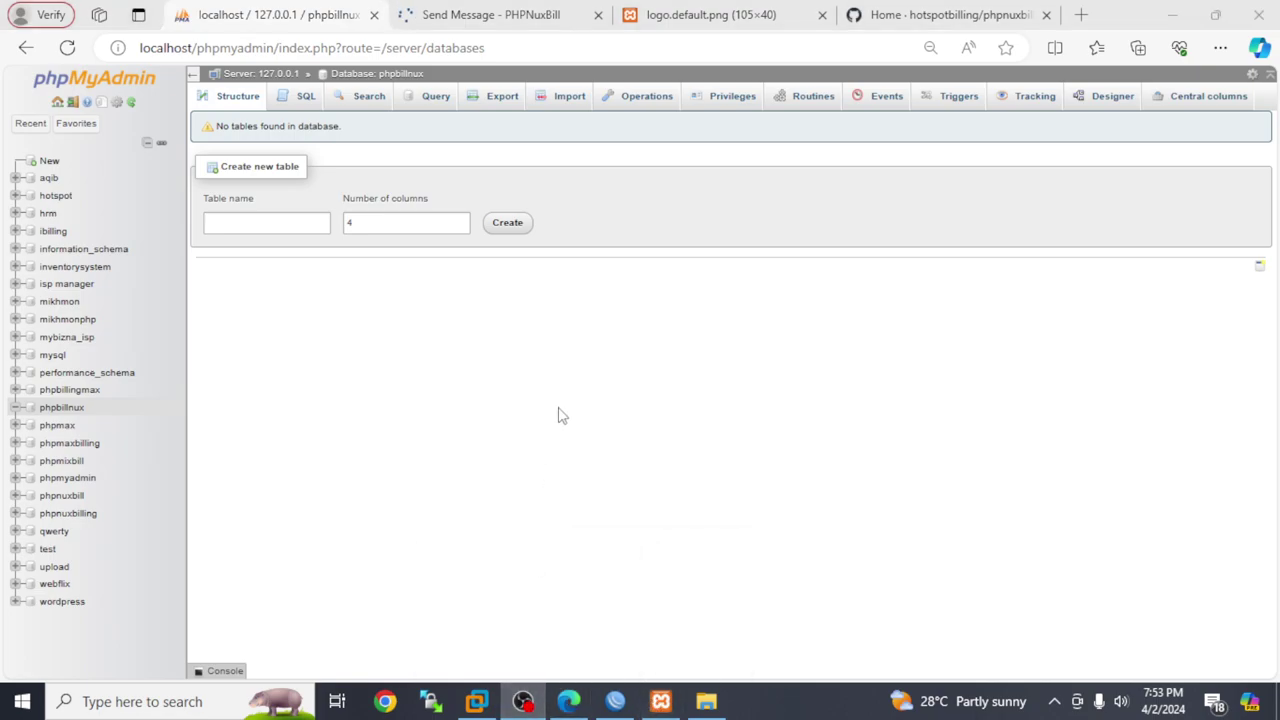